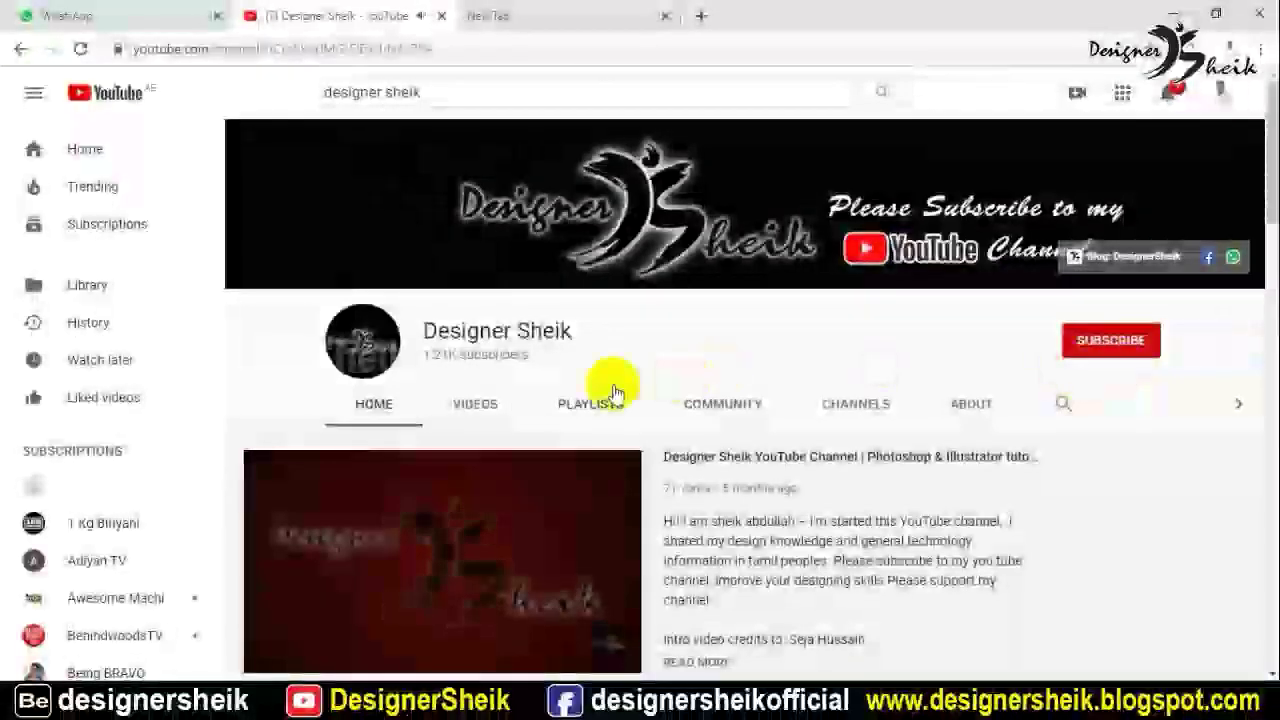
- Open the channel's Videos tab and scroll through its uploads
{"action": "left_click", "coordinate": [472, 405]}
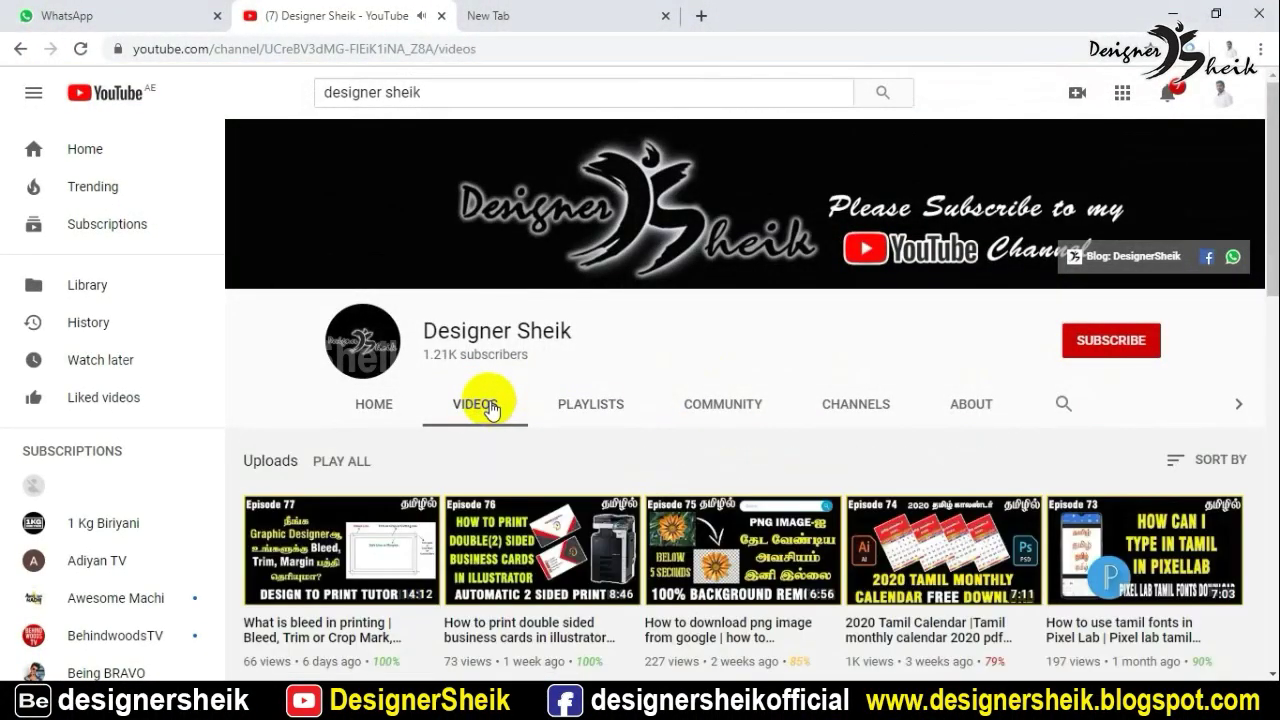
{"action": "scroll", "coordinate": [486, 400], "scroll_direction": "down", "scroll_amount": 2}
{"action": "scroll", "coordinate": [490, 410], "scroll_direction": "down", "scroll_amount": 5}
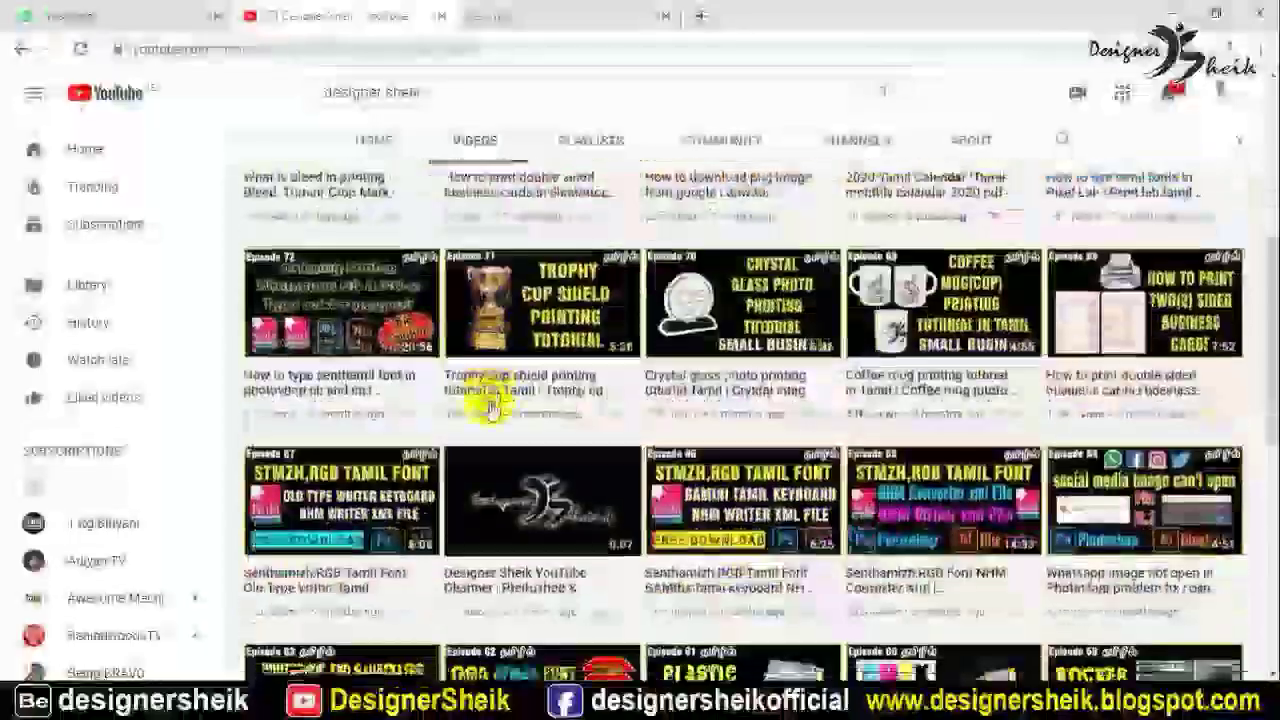
{"action": "scroll", "coordinate": [488, 407], "scroll_direction": "down", "scroll_amount": 6}
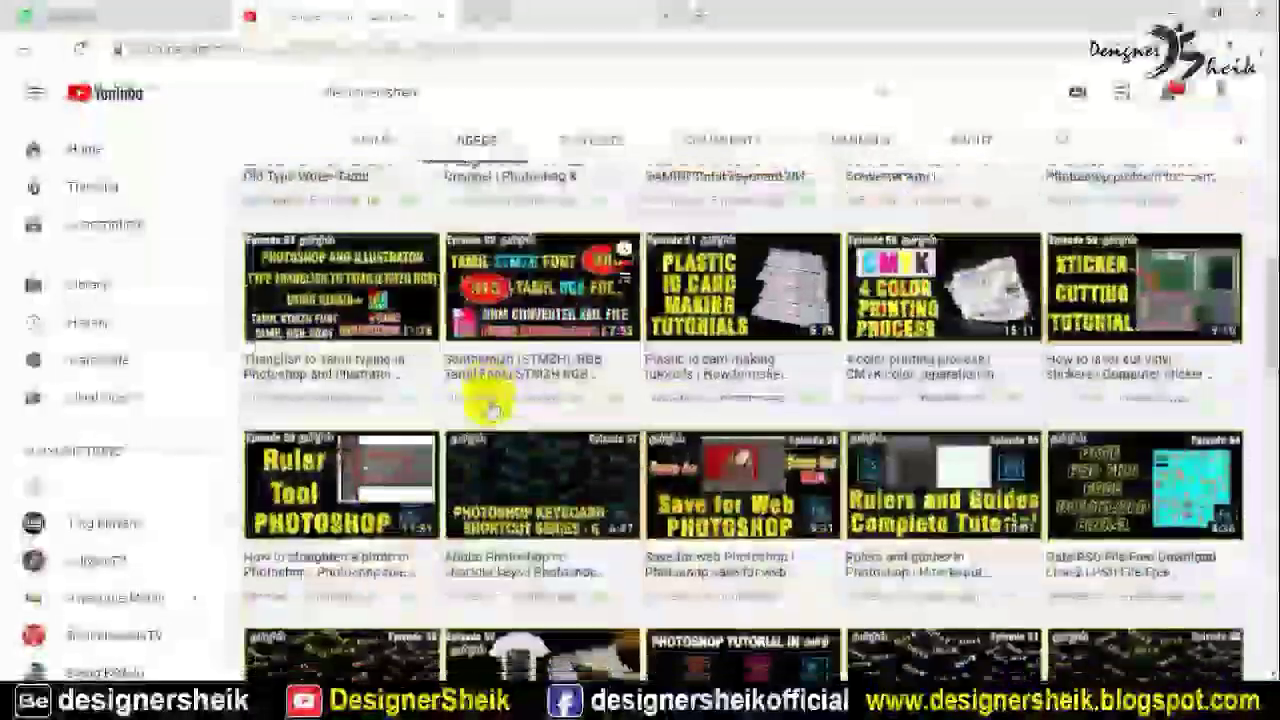
{"action": "scroll", "coordinate": [490, 410], "scroll_direction": "down", "scroll_amount": 6}
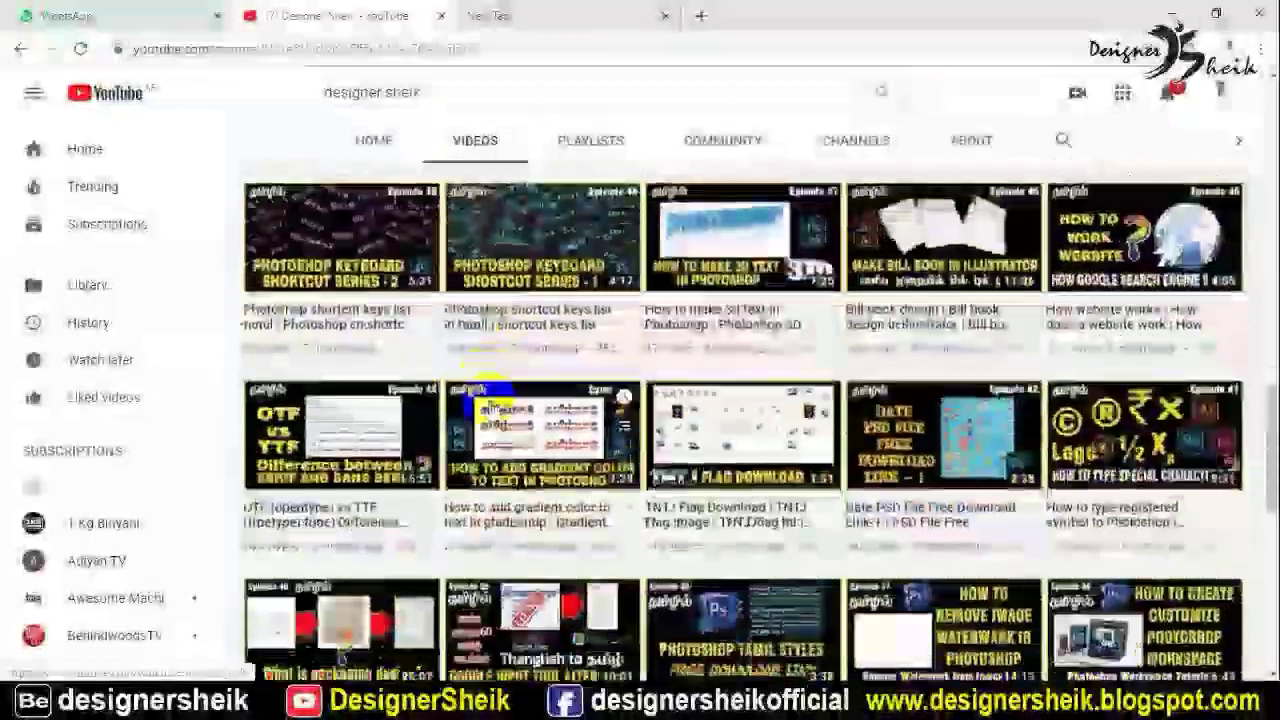
{"action": "scroll", "coordinate": [485, 410], "scroll_direction": "down", "scroll_amount": 6}
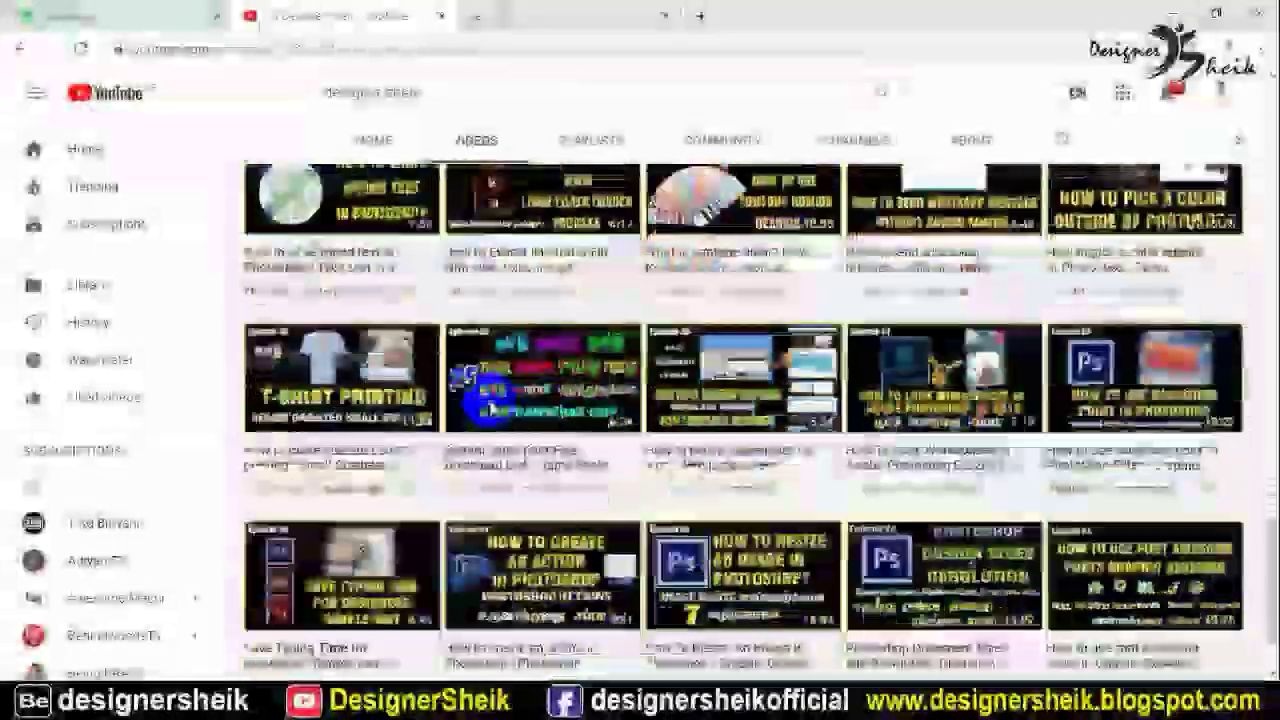
{"action": "scroll", "coordinate": [490, 410], "scroll_direction": "down", "scroll_amount": 6}
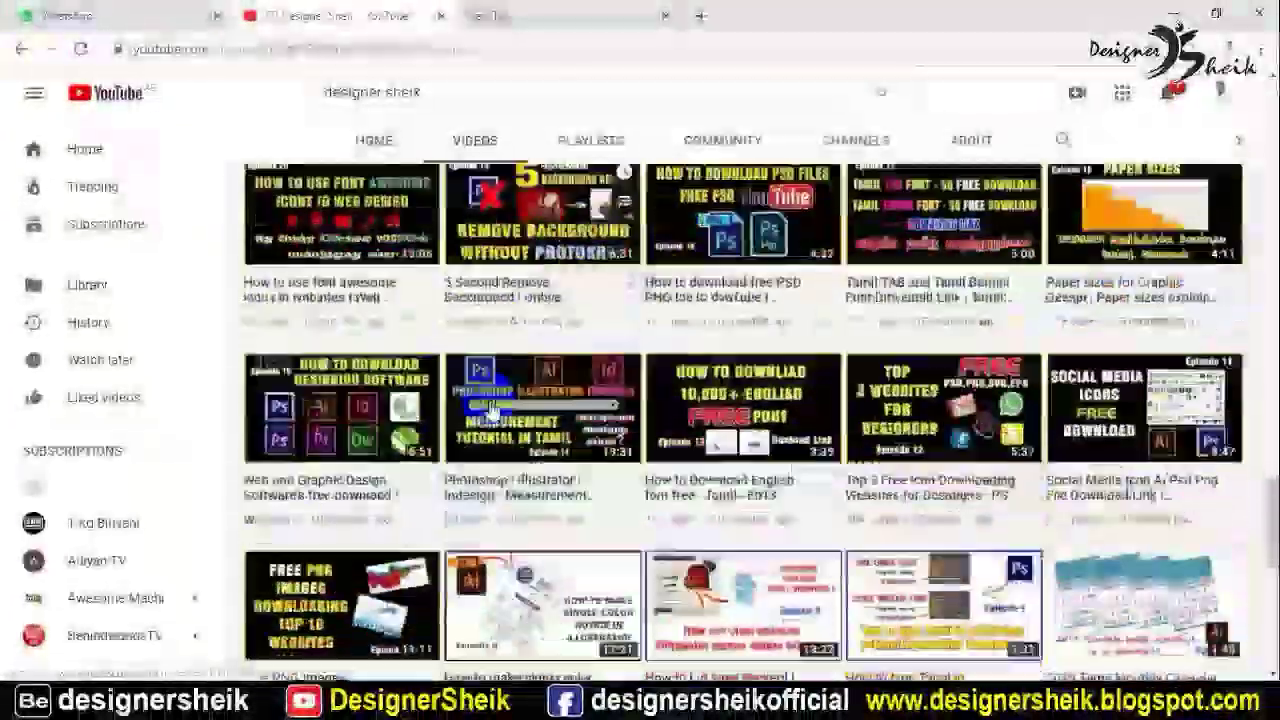
{"action": "scroll", "coordinate": [490, 410], "scroll_direction": "down", "scroll_amount": 4}
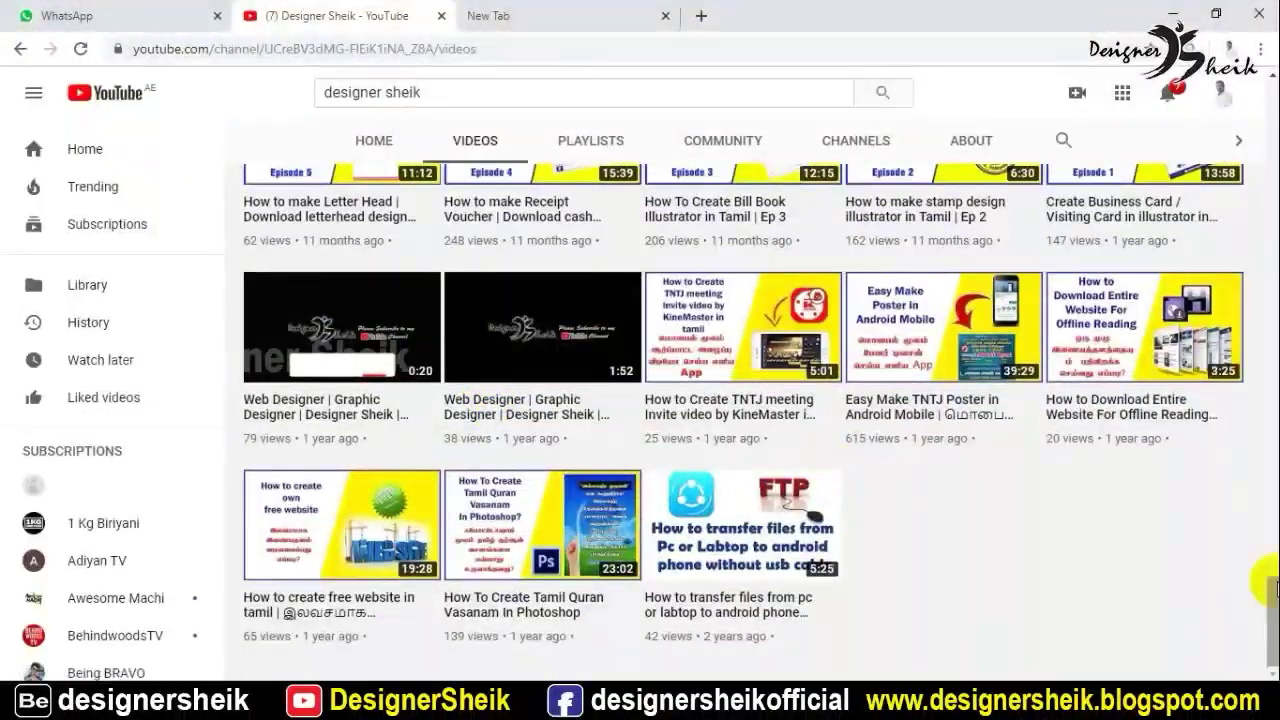
- Set the subscription's notification bell to All for every new upload
{"action": "left_click_drag", "start_coordinate": [1271, 588], "coordinate": [1271, 110]}
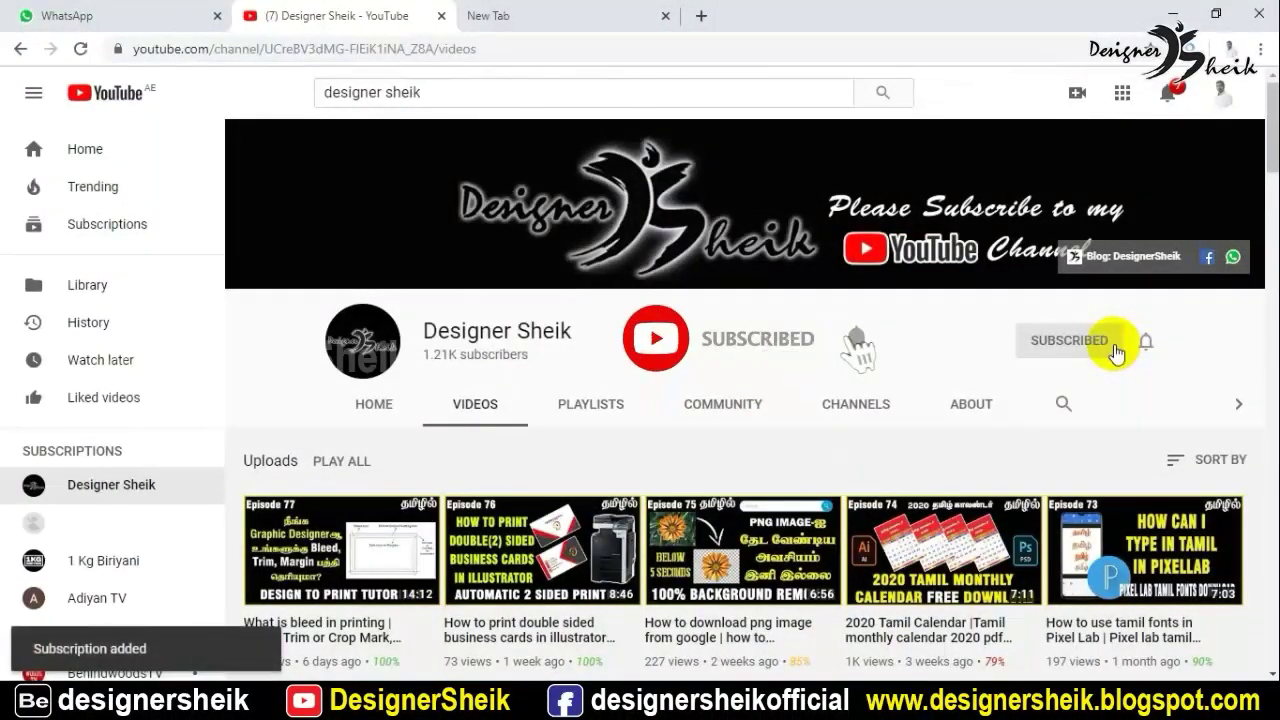
{"action": "left_click", "coordinate": [1146, 343]}
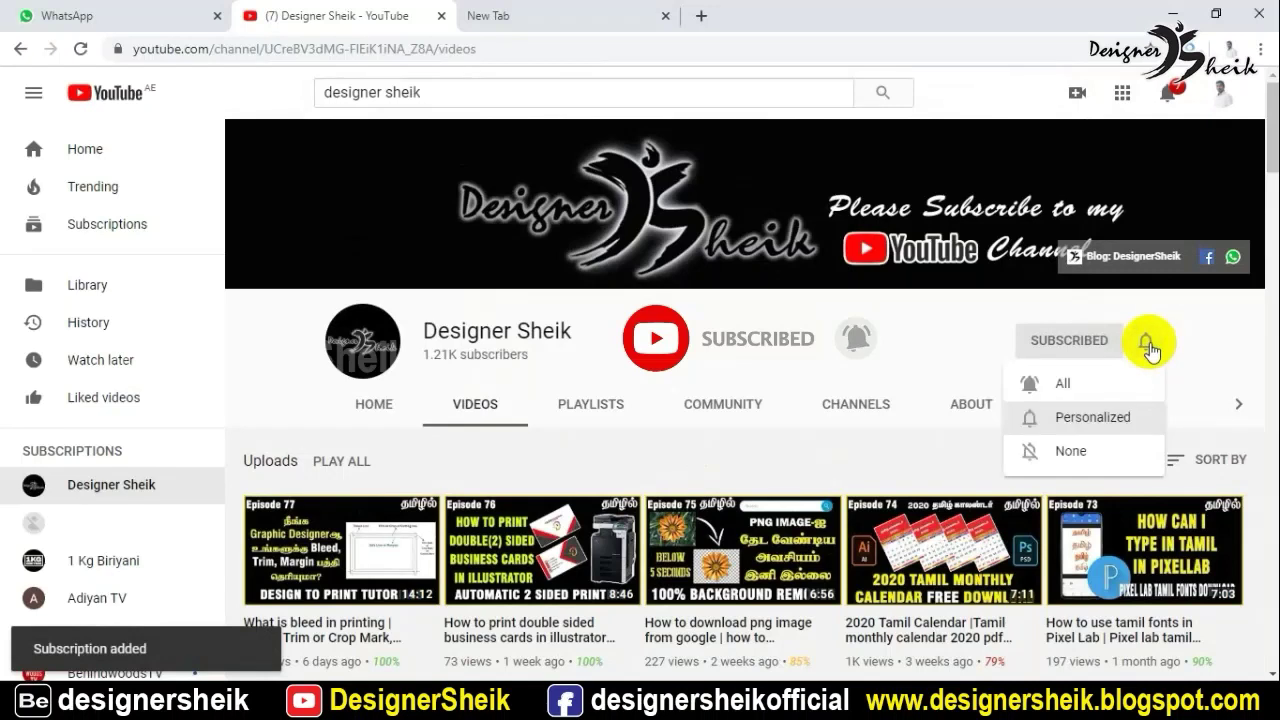
{"action": "left_click", "coordinate": [1088, 388]}
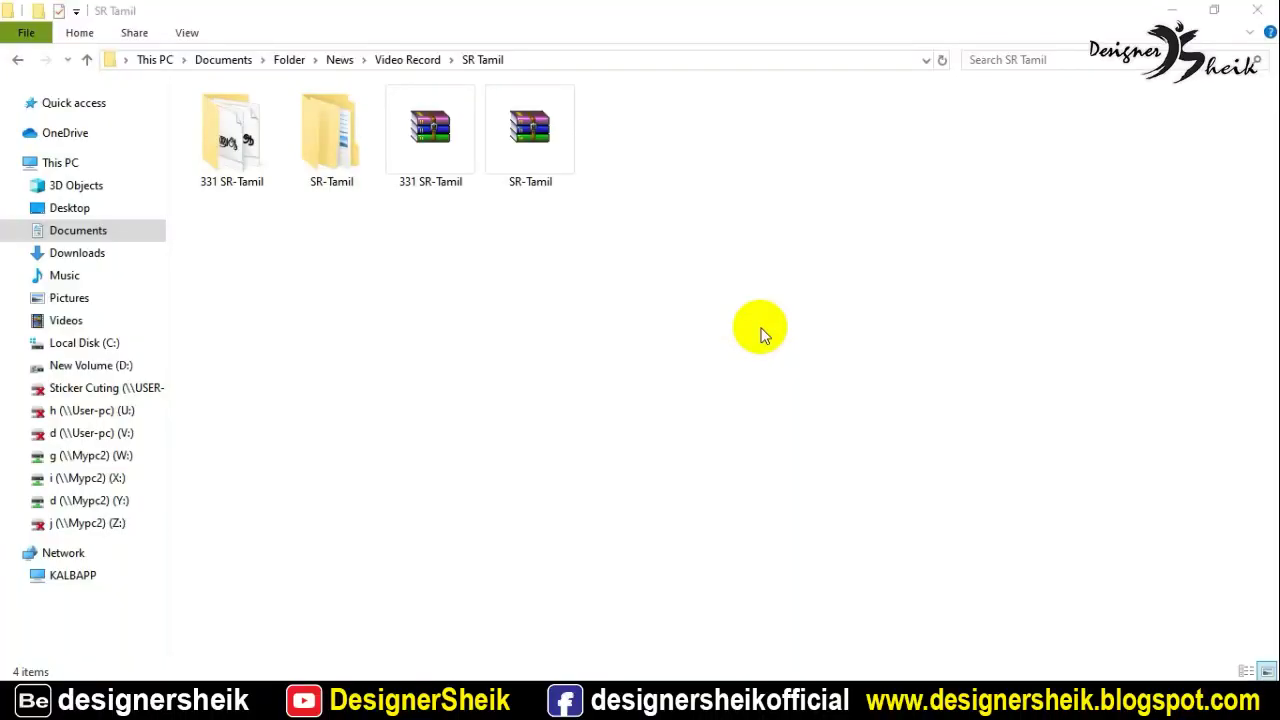
{"action": "left_click_drag", "start_coordinate": [623, 257], "coordinate": [460, 302]}
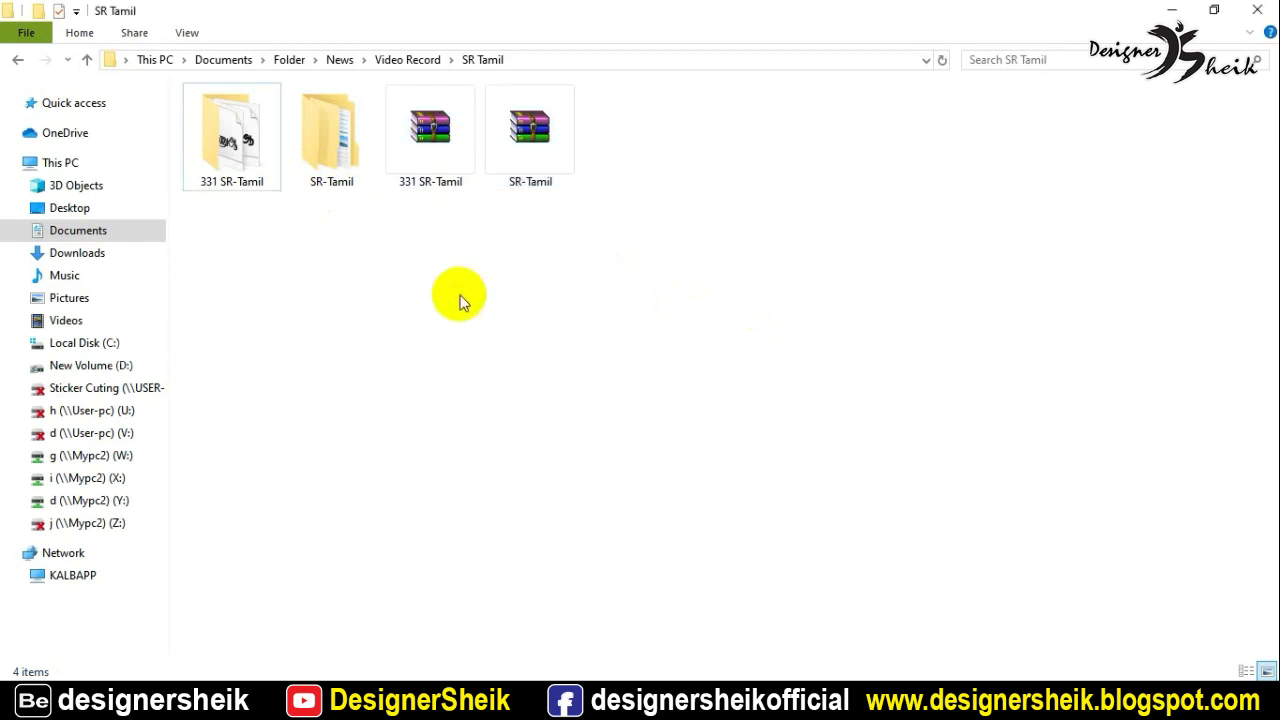
{"action": "double_click", "coordinate": [238, 172]}
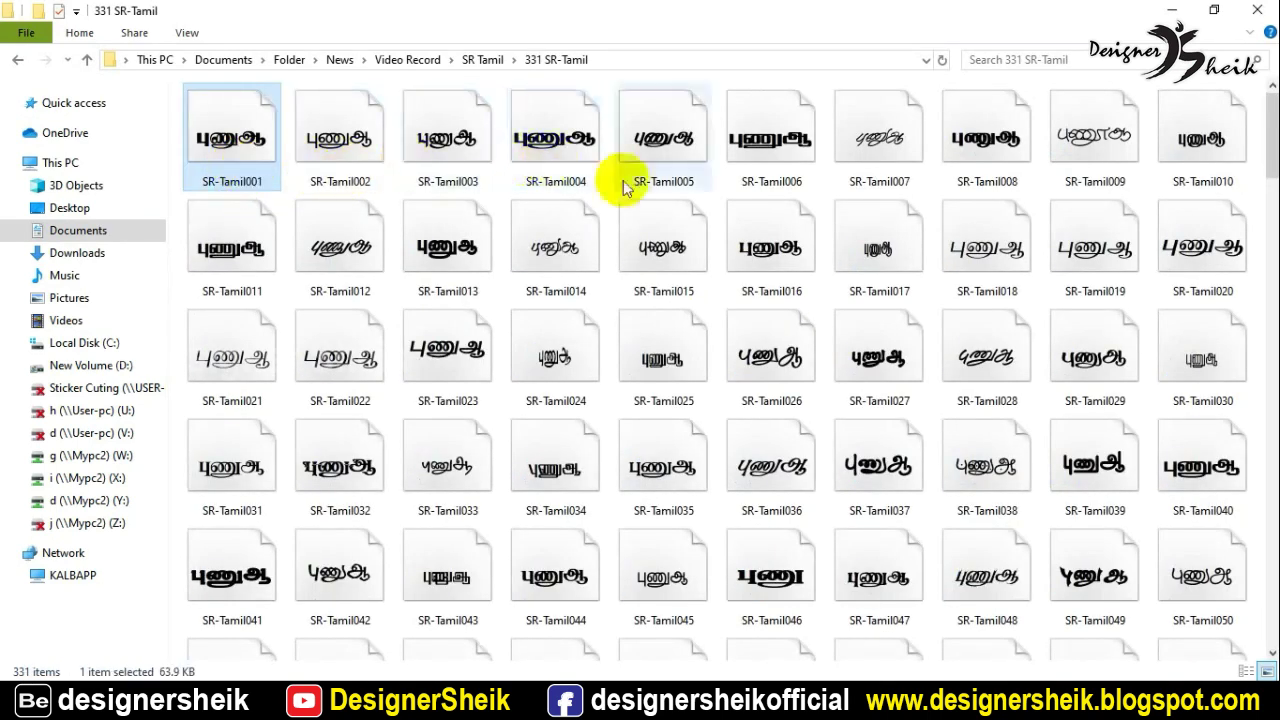
{"action": "left_click_drag", "start_coordinate": [1272, 148], "coordinate": [1271, 628]}
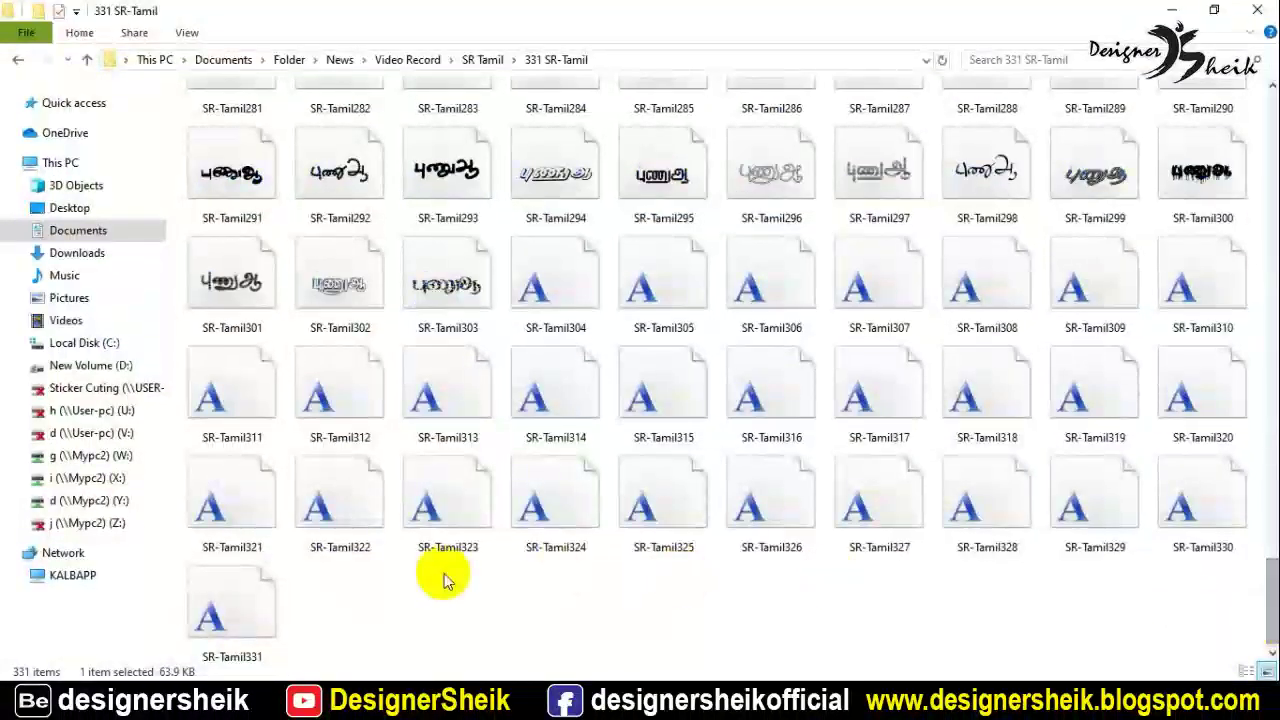
{"action": "left_click", "coordinate": [261, 589]}
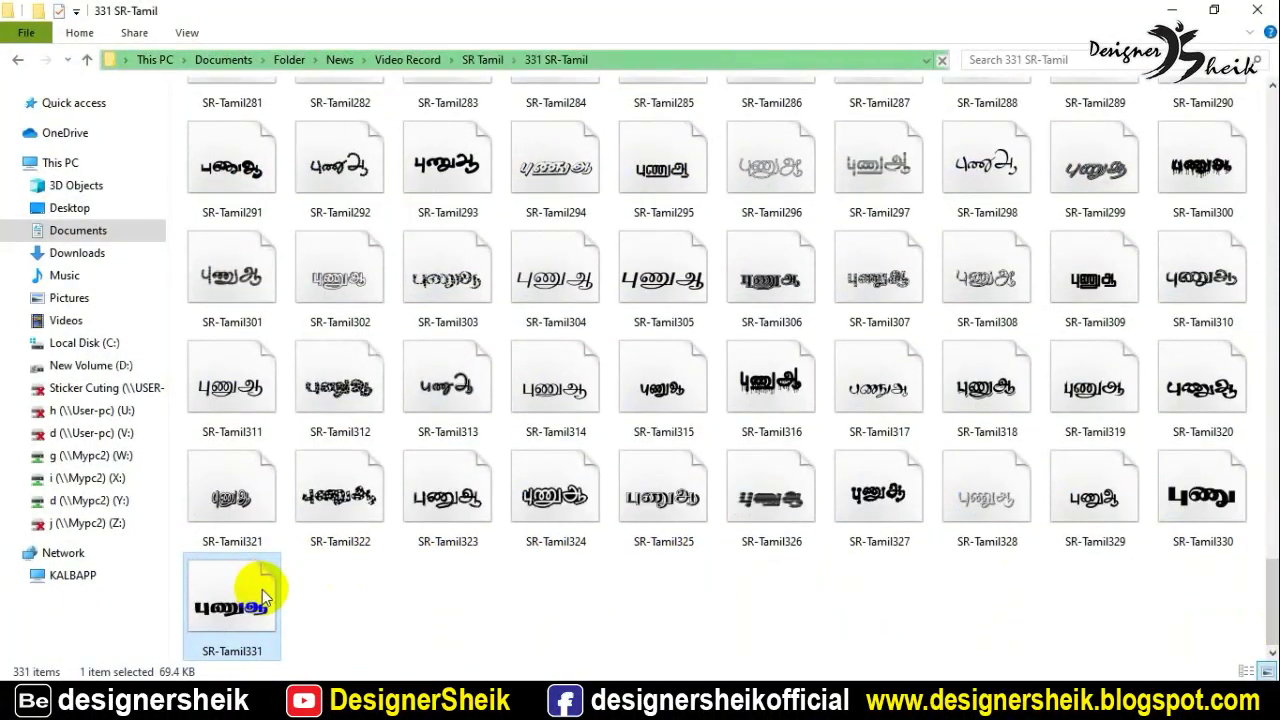
{"action": "key", "text": "ctrl+a"}
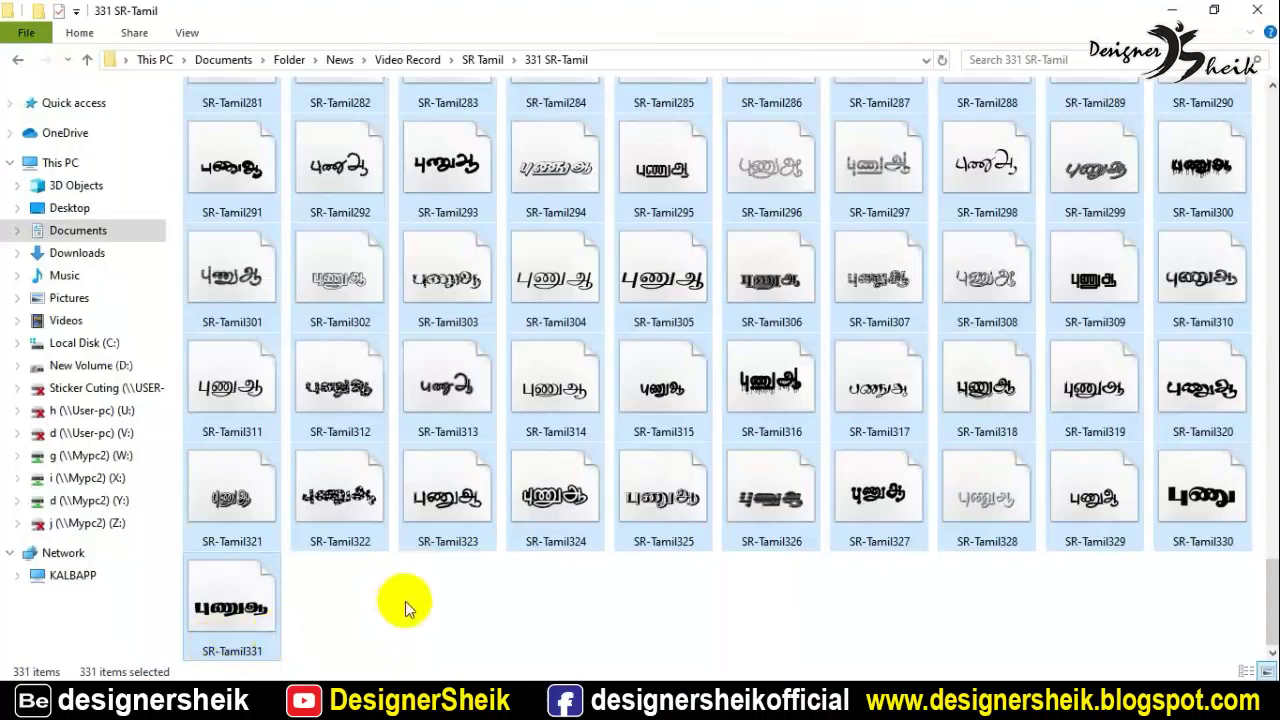
{"action": "left_click", "coordinate": [405, 601]}
{"action": "left_click_drag", "start_coordinate": [1260, 543], "coordinate": [1260, 82]}
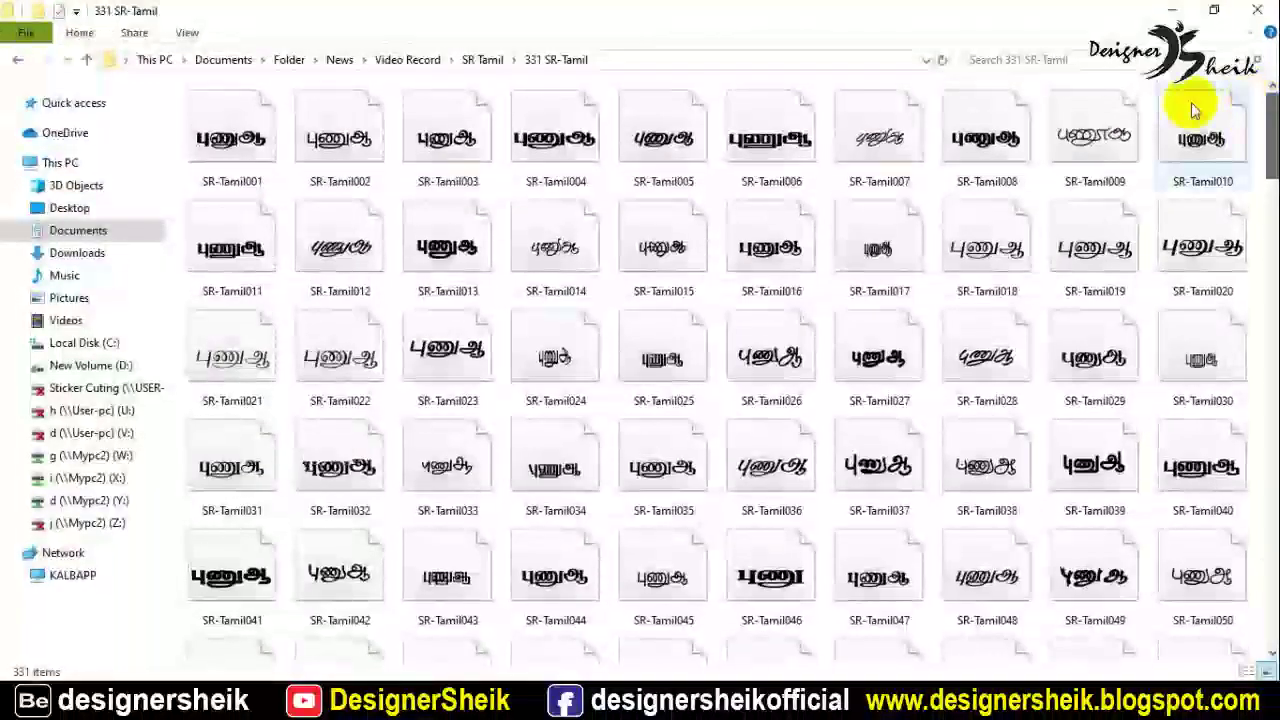
{"action": "left_click", "coordinate": [483, 60]}
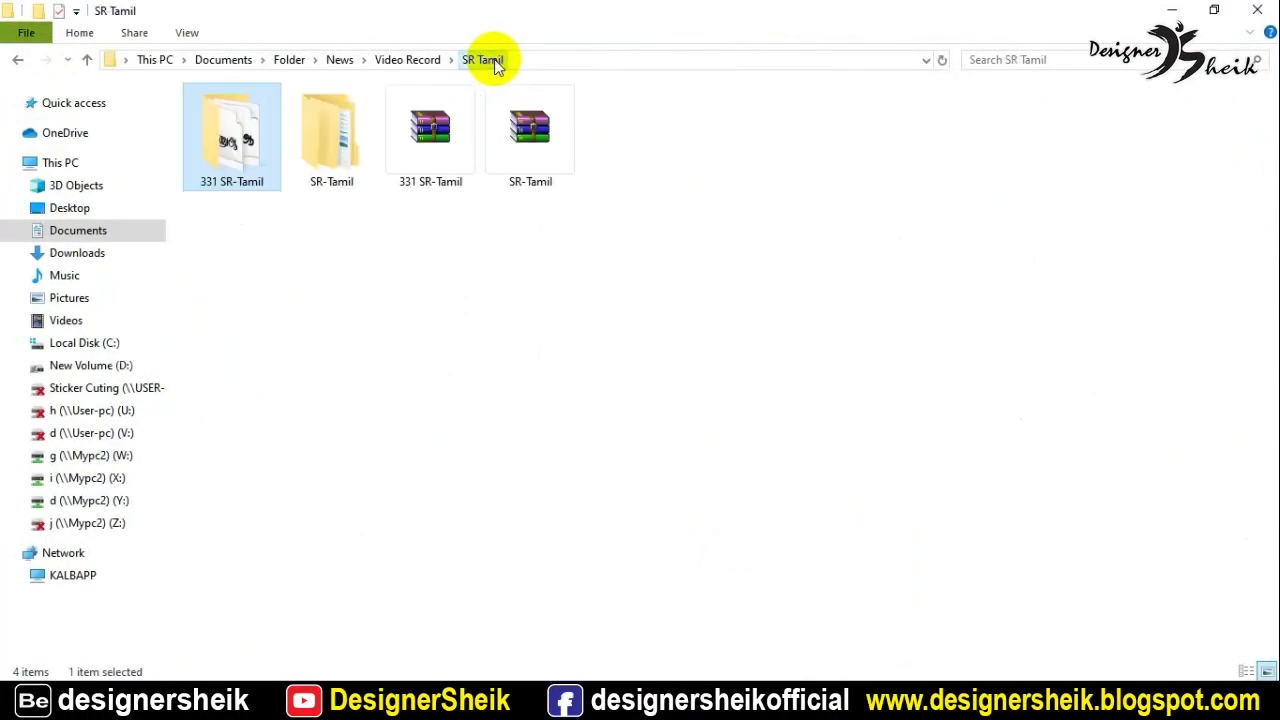
{"action": "left_click", "coordinate": [326, 240]}
{"action": "mouse_move", "coordinate": [163, 674]}
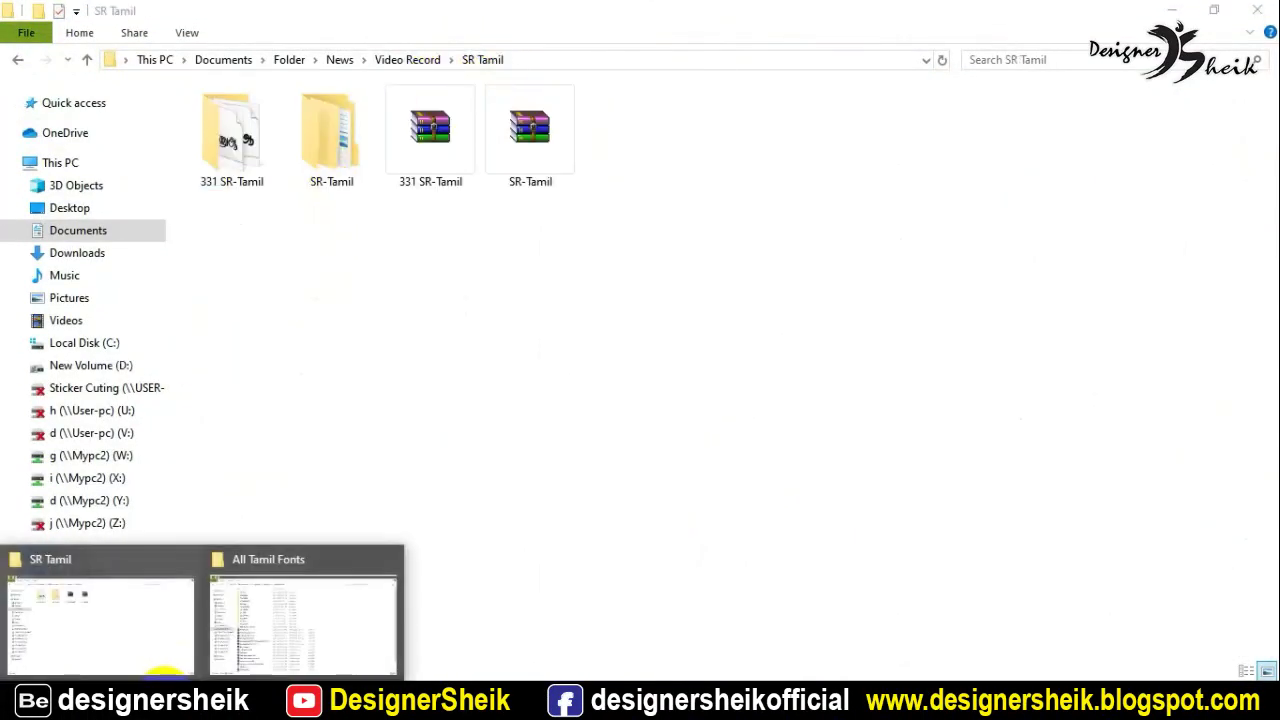
- Open the 286 STMZH folder, then preview and install the st_218 font
{"action": "left_click", "coordinate": [286, 635]}
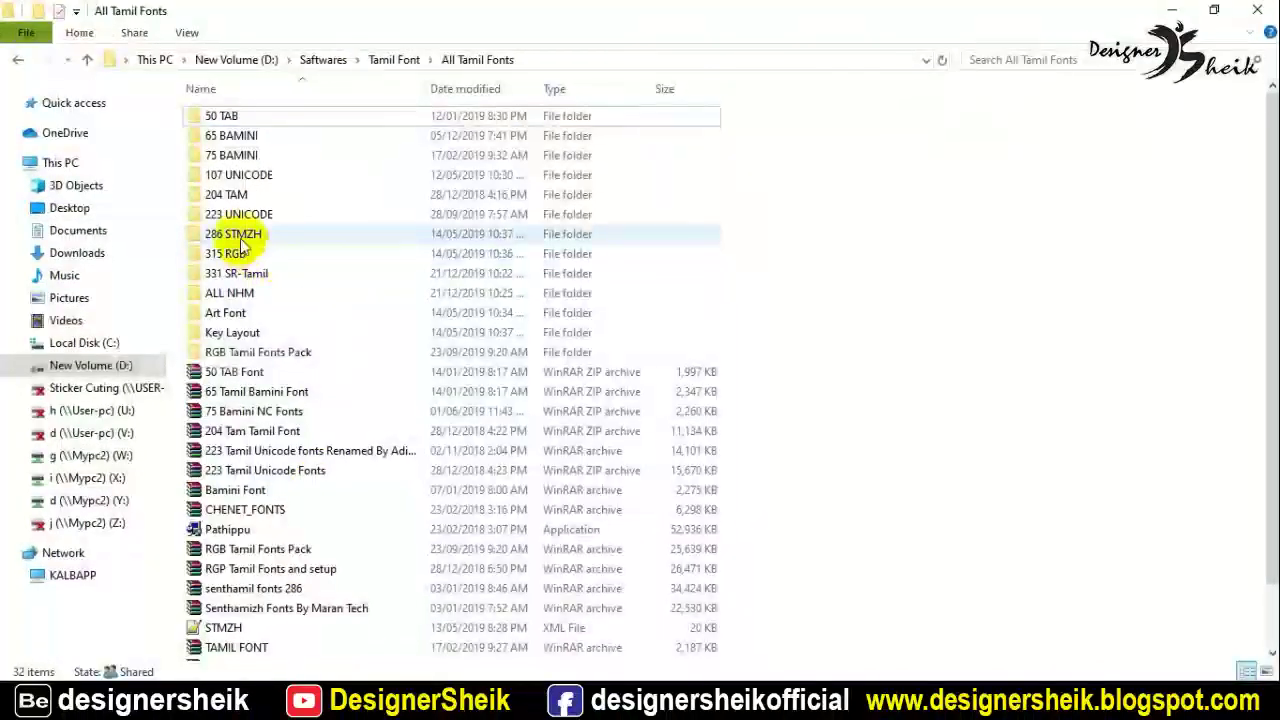
{"action": "double_click", "coordinate": [239, 240]}
{"action": "scroll", "coordinate": [245, 255], "scroll_direction": "down", "scroll_amount": 3}
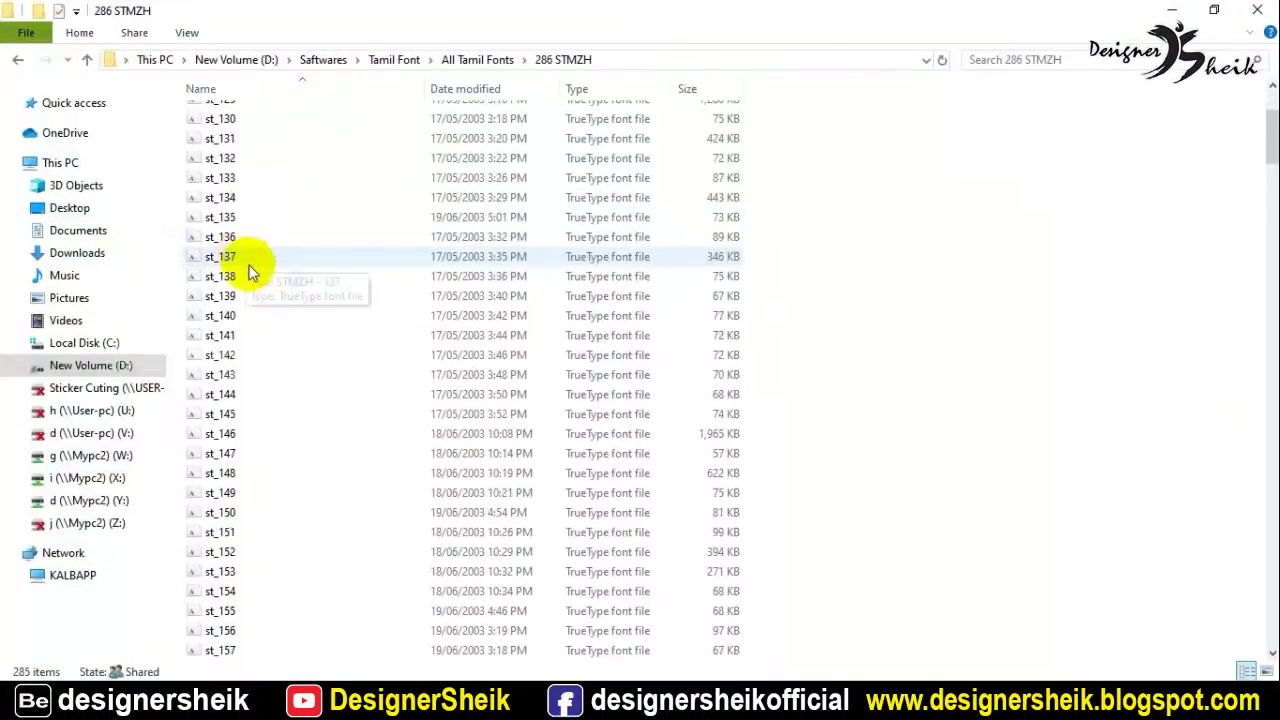
{"action": "left_click_drag", "start_coordinate": [1270, 140], "coordinate": [1270, 257]}
{"action": "scroll", "coordinate": [332, 487], "scroll_direction": "down", "scroll_amount": 3}
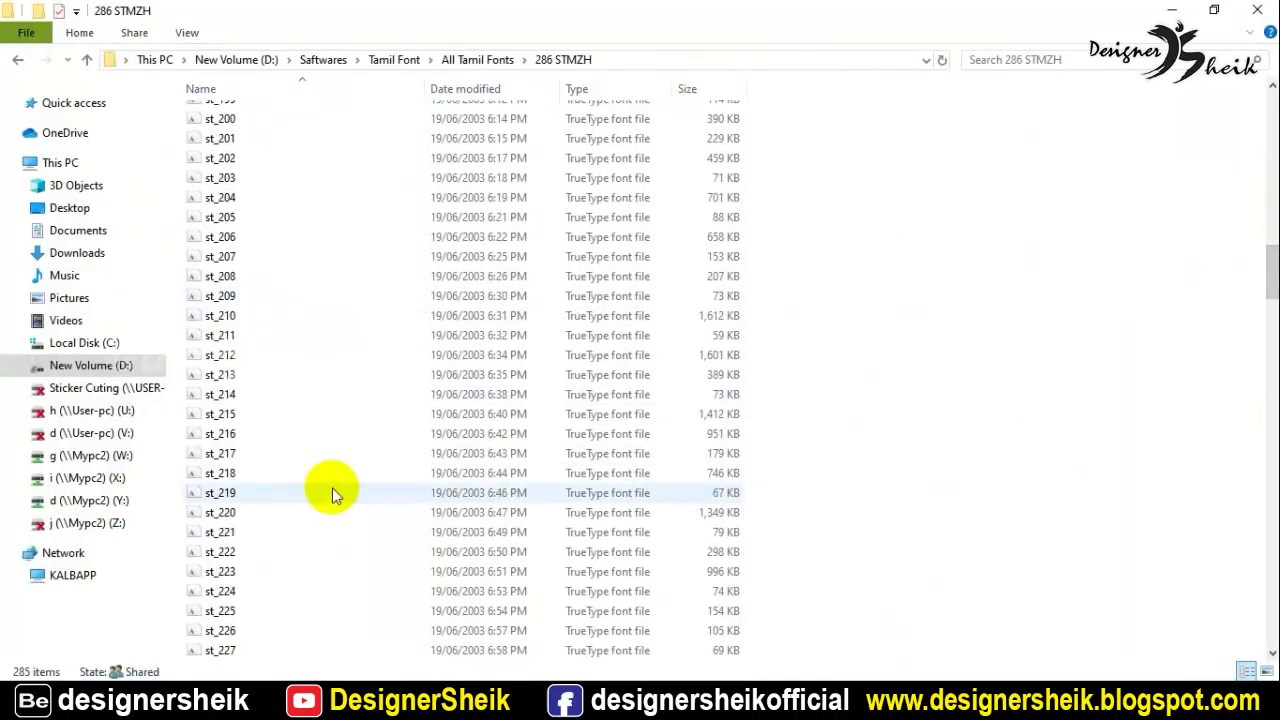
{"action": "double_click", "coordinate": [243, 472]}
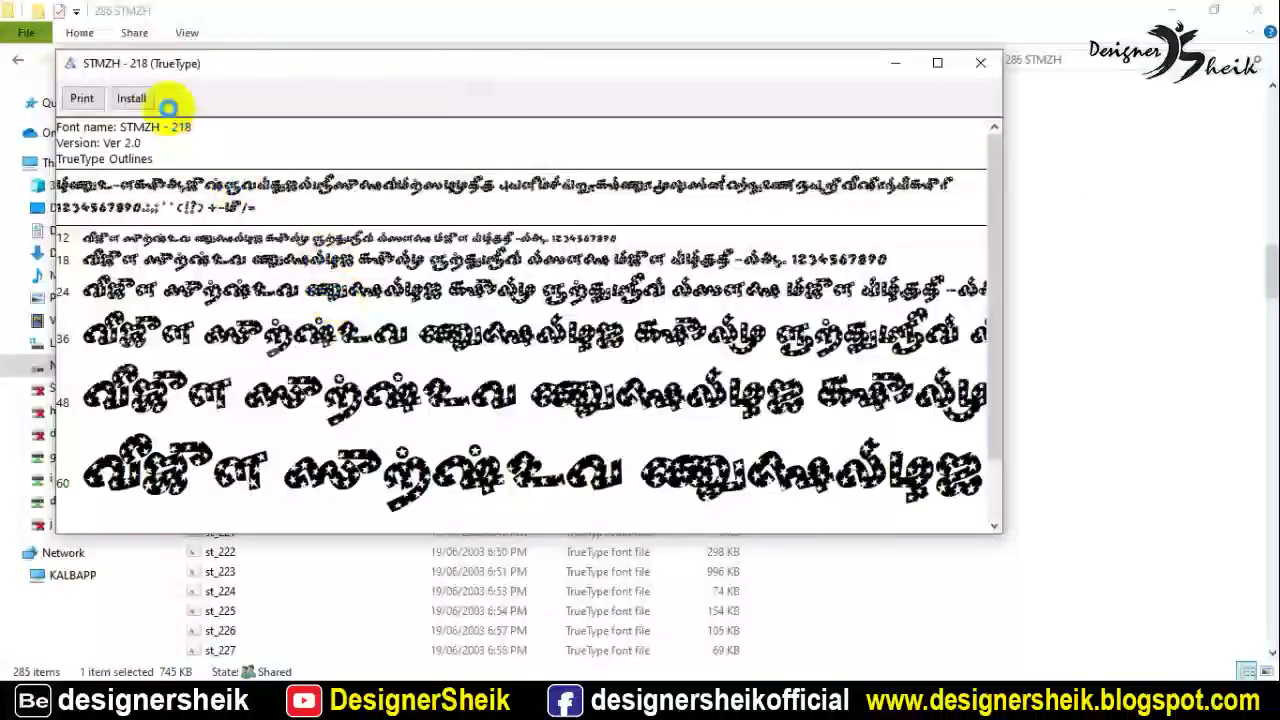
{"action": "left_click", "coordinate": [133, 99]}
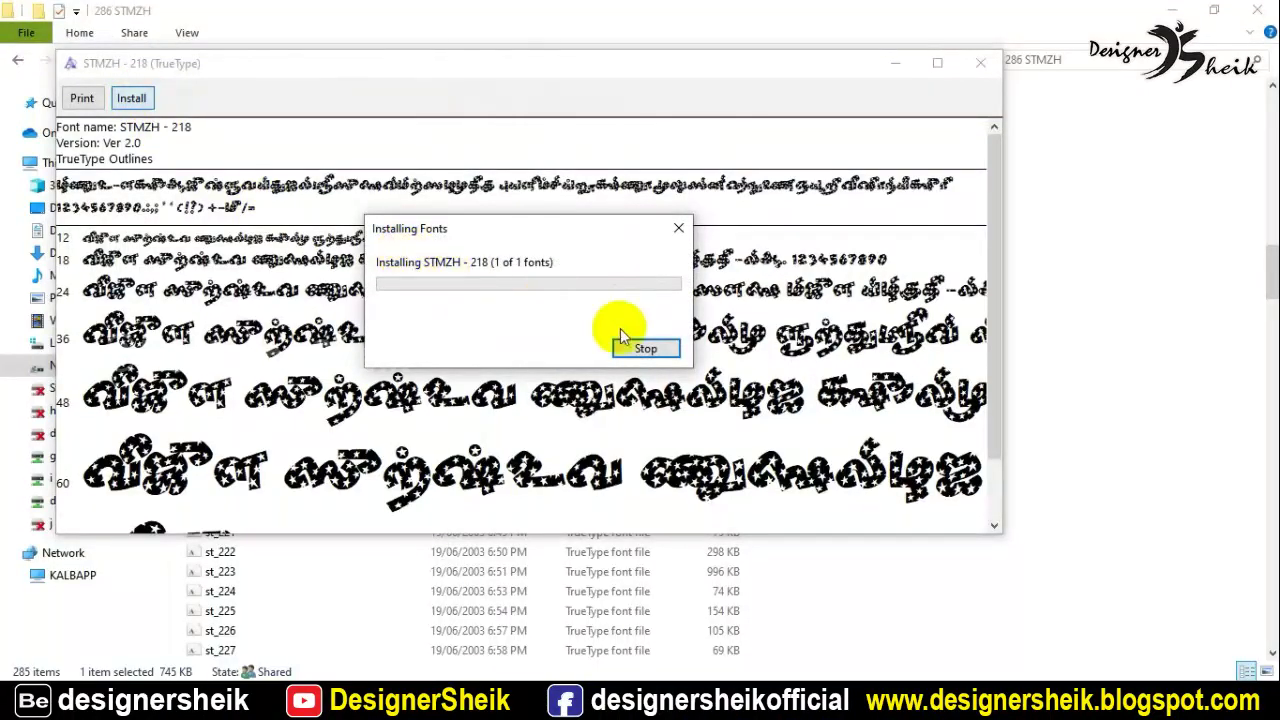
{"action": "left_click", "coordinate": [978, 66]}
{"action": "scroll", "coordinate": [380, 372], "scroll_direction": "down", "scroll_amount": 5}
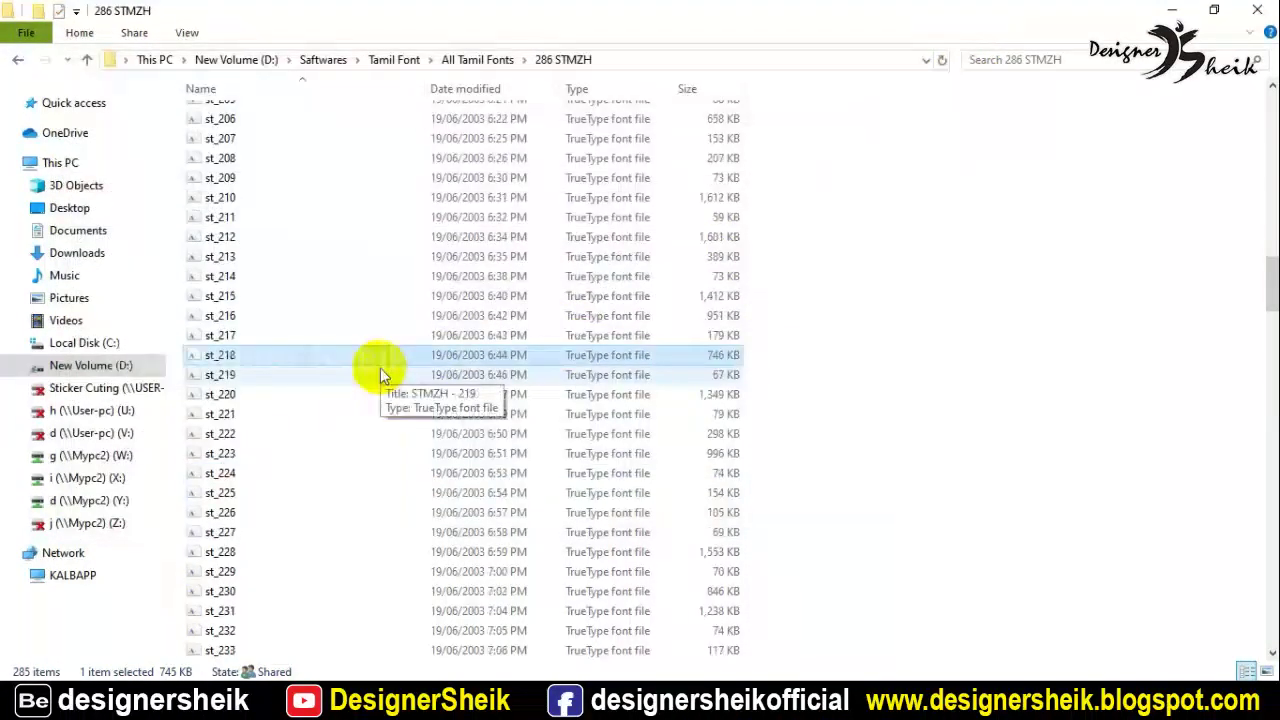
{"action": "scroll", "coordinate": [380, 372], "scroll_direction": "down", "scroll_amount": 4}
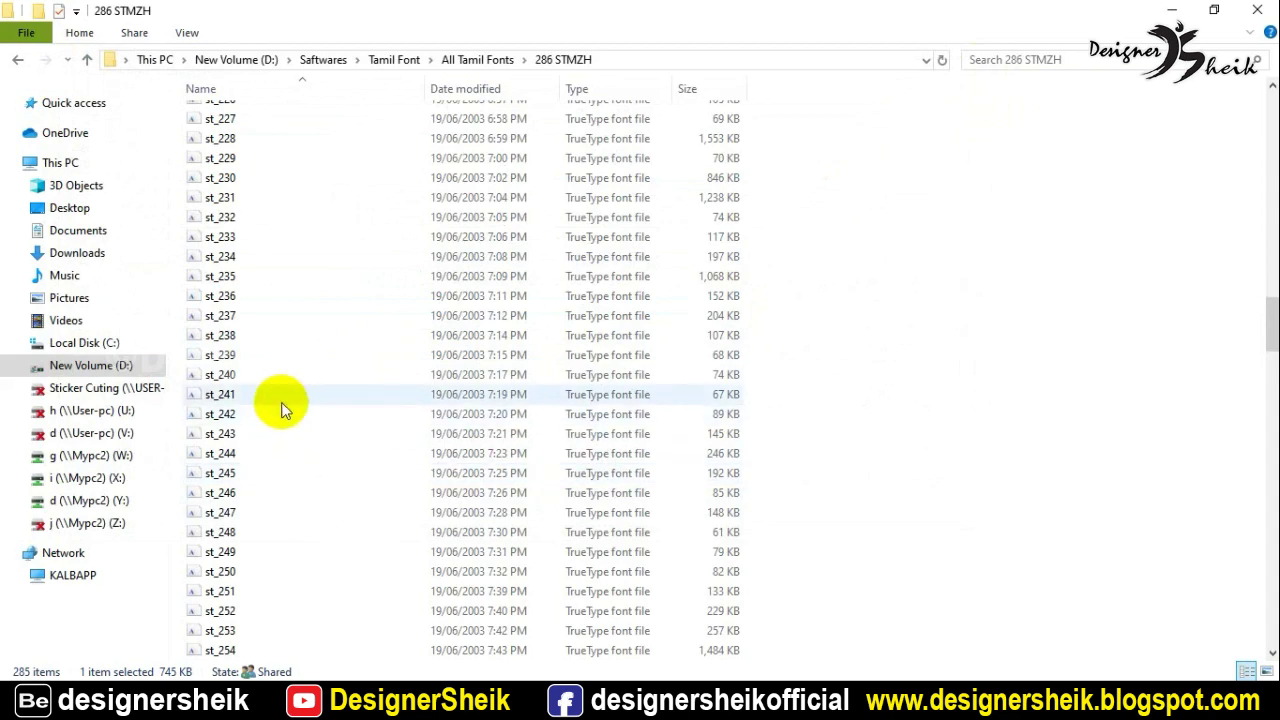
- Open the 315 RGB folder and preview the RGB_0019 font
{"action": "left_click", "coordinate": [163, 690]}
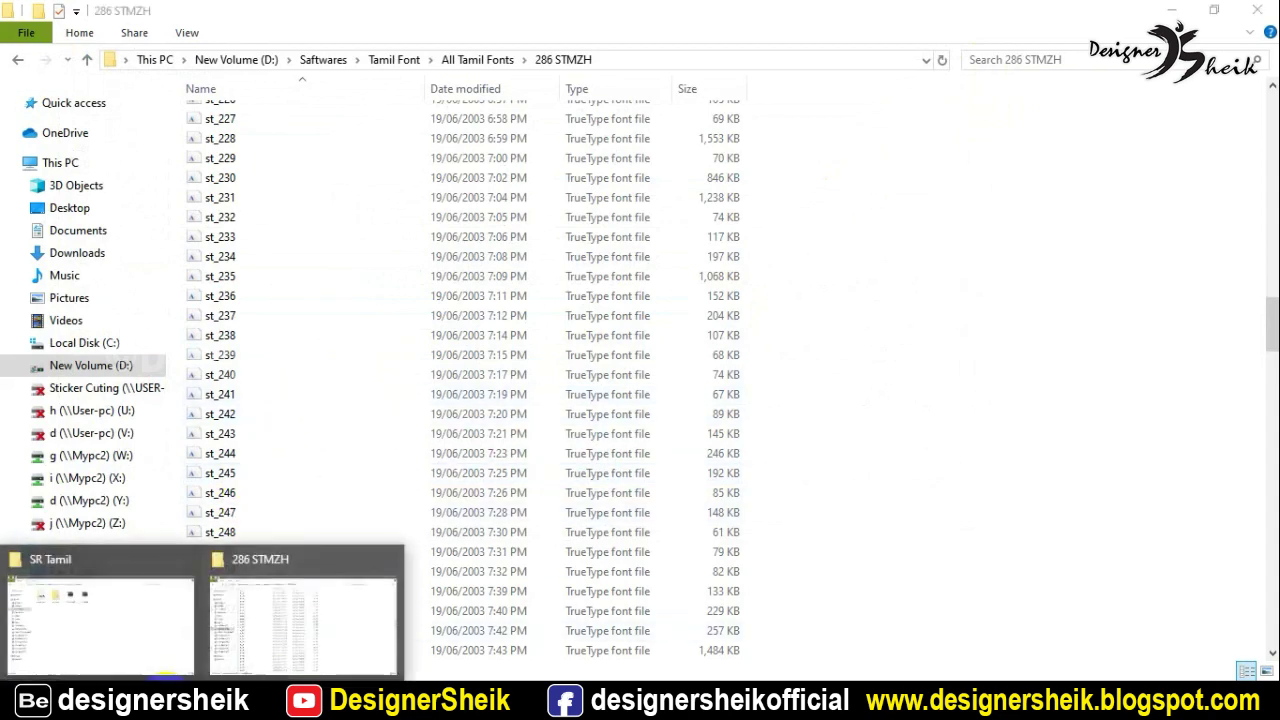
{"action": "left_click", "coordinate": [251, 645]}
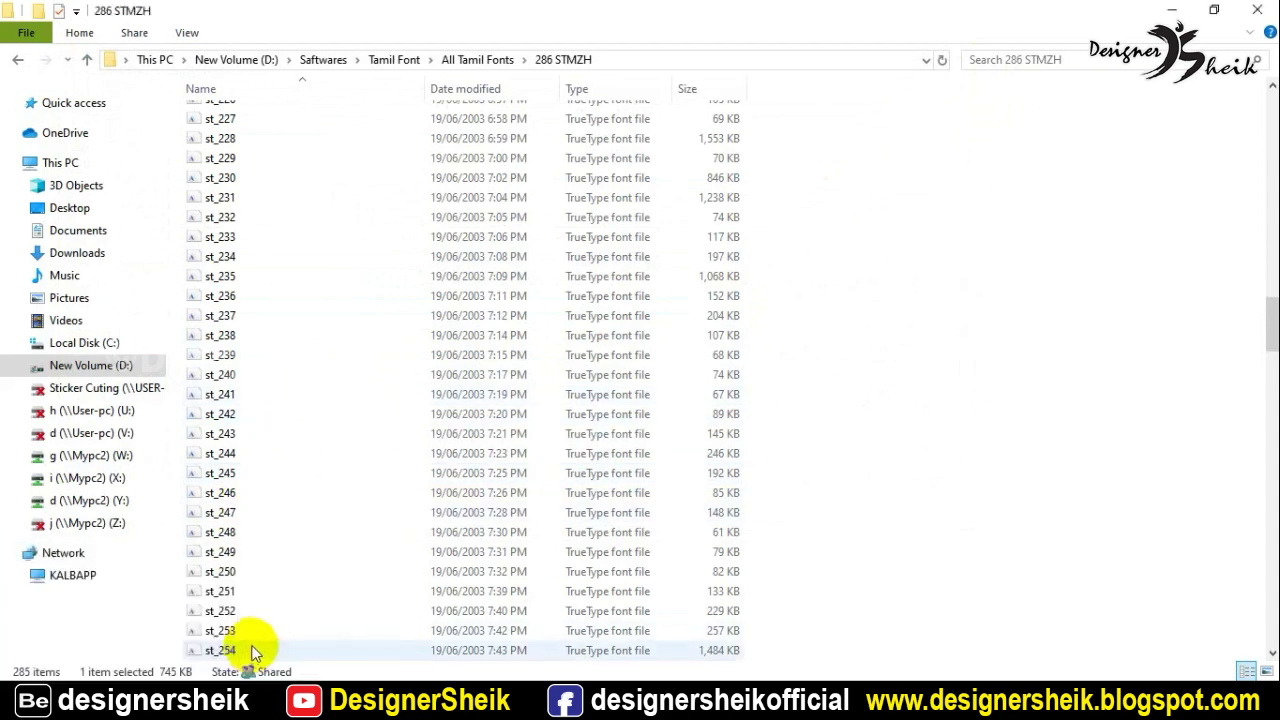
{"action": "left_click", "coordinate": [505, 62]}
{"action": "double_click", "coordinate": [234, 252]}
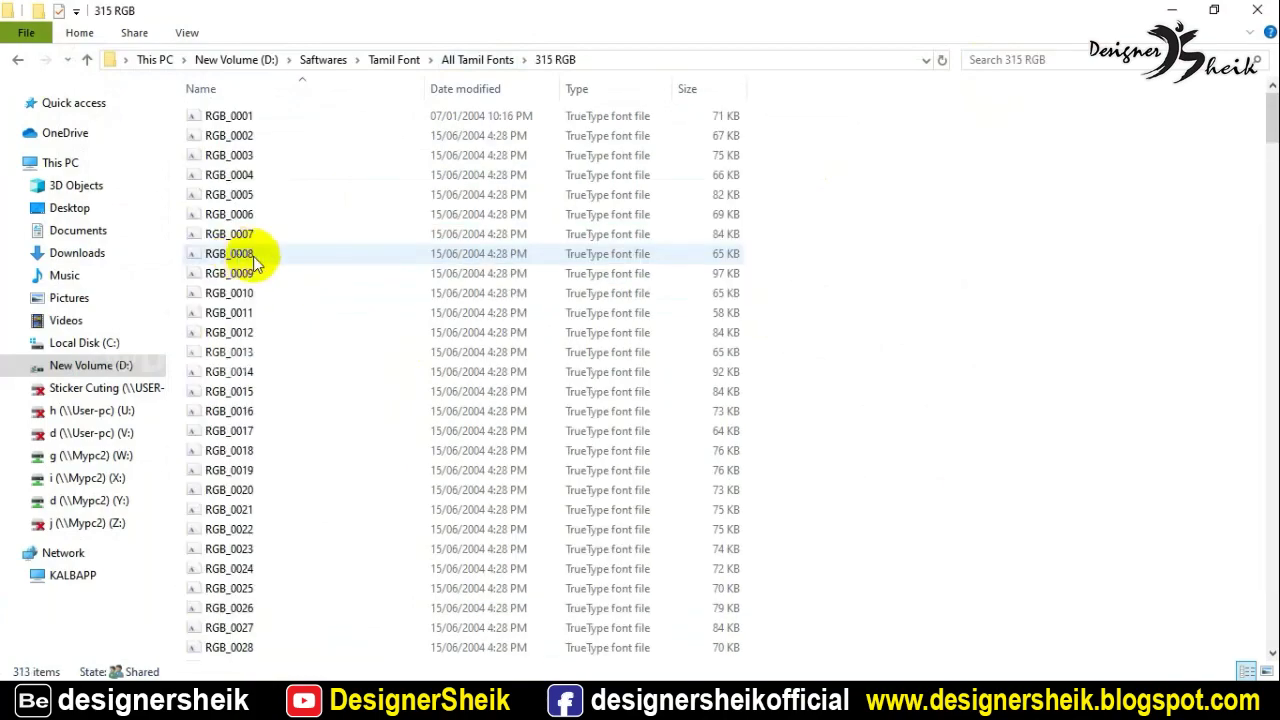
{"action": "scroll", "coordinate": [265, 270], "scroll_direction": "down", "scroll_amount": 3}
{"action": "double_click", "coordinate": [276, 290]}
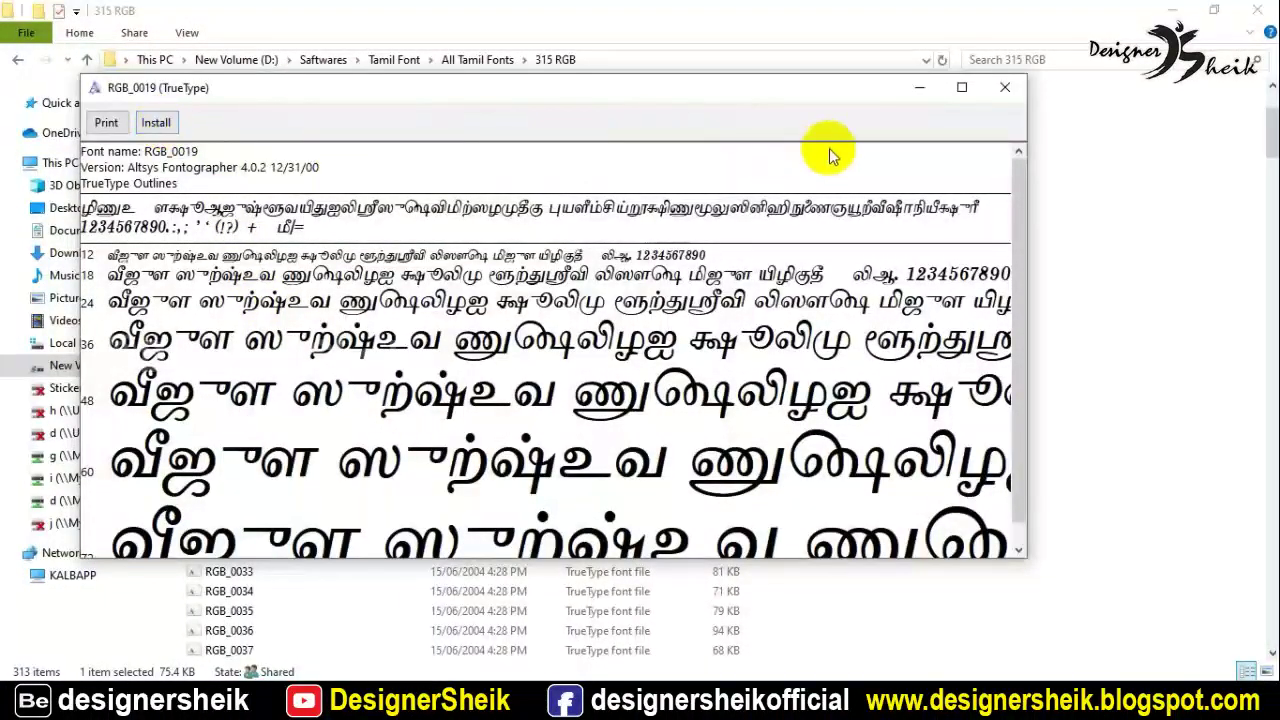
{"action": "left_click", "coordinate": [1011, 95]}
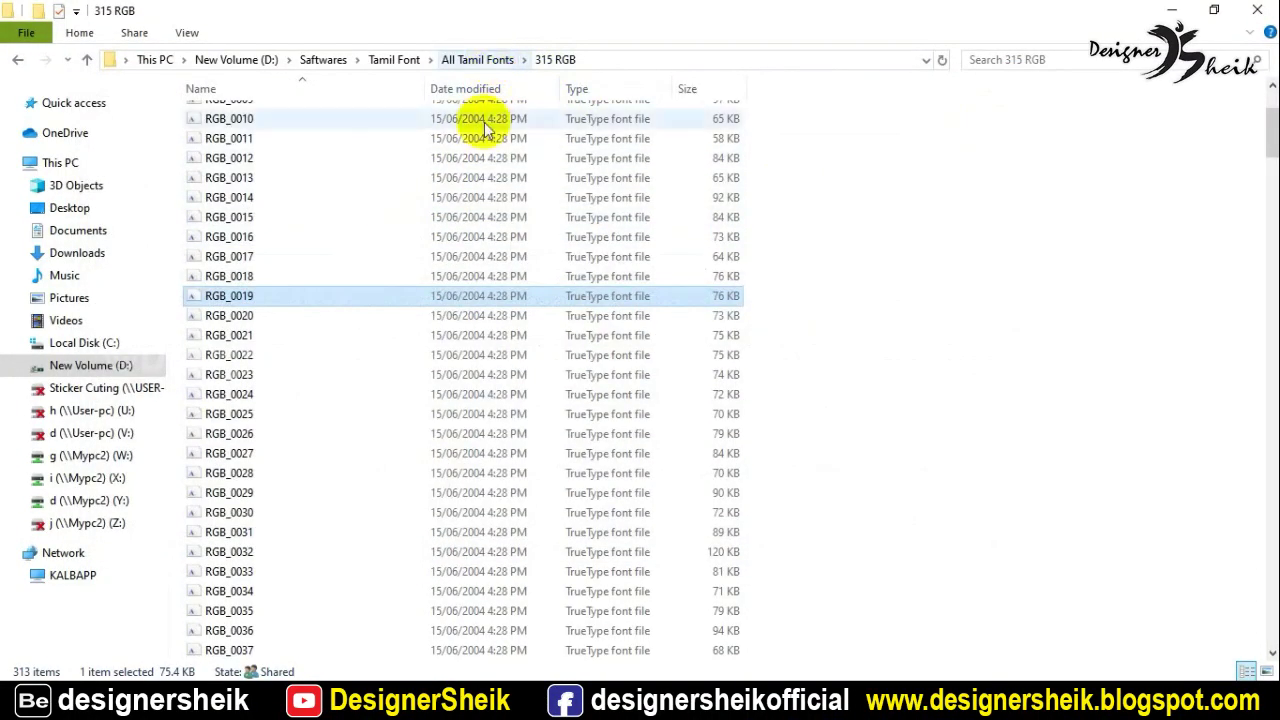
{"action": "scroll", "coordinate": [443, 251], "scroll_direction": "up", "scroll_amount": 1}
{"action": "scroll", "coordinate": [457, 206], "scroll_direction": "down", "scroll_amount": 2}
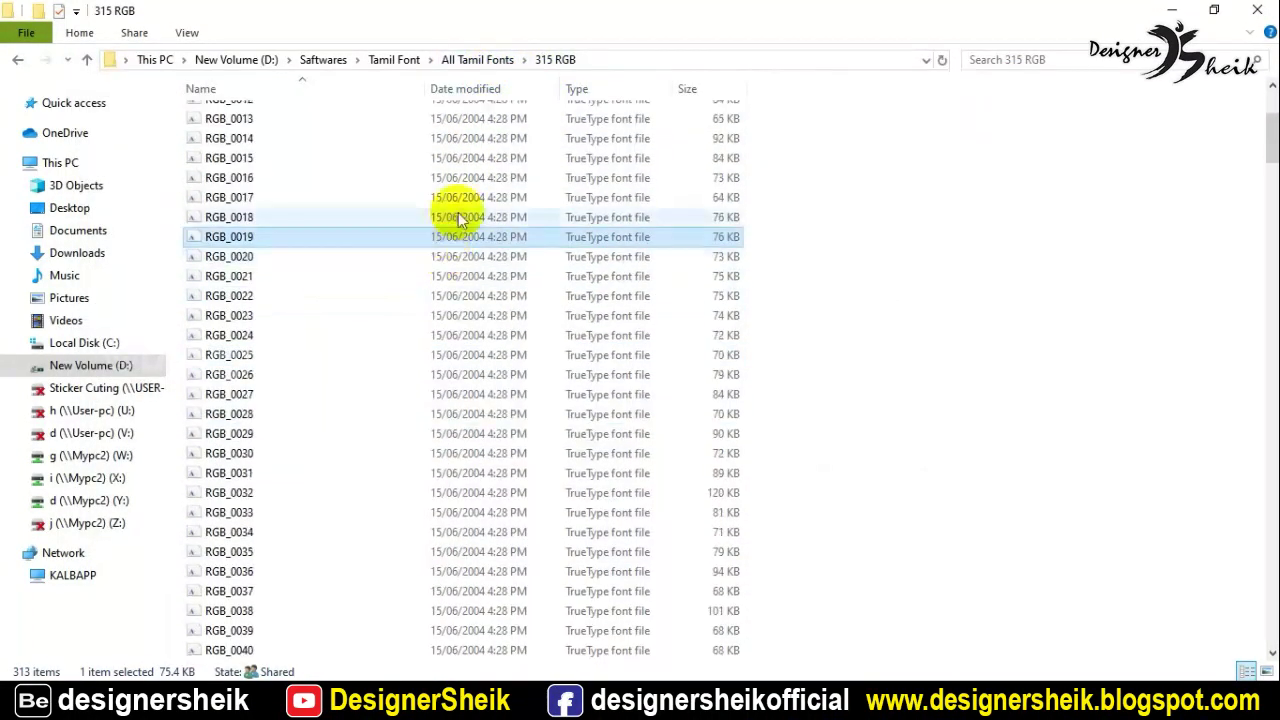
{"action": "left_click", "coordinate": [505, 61]}
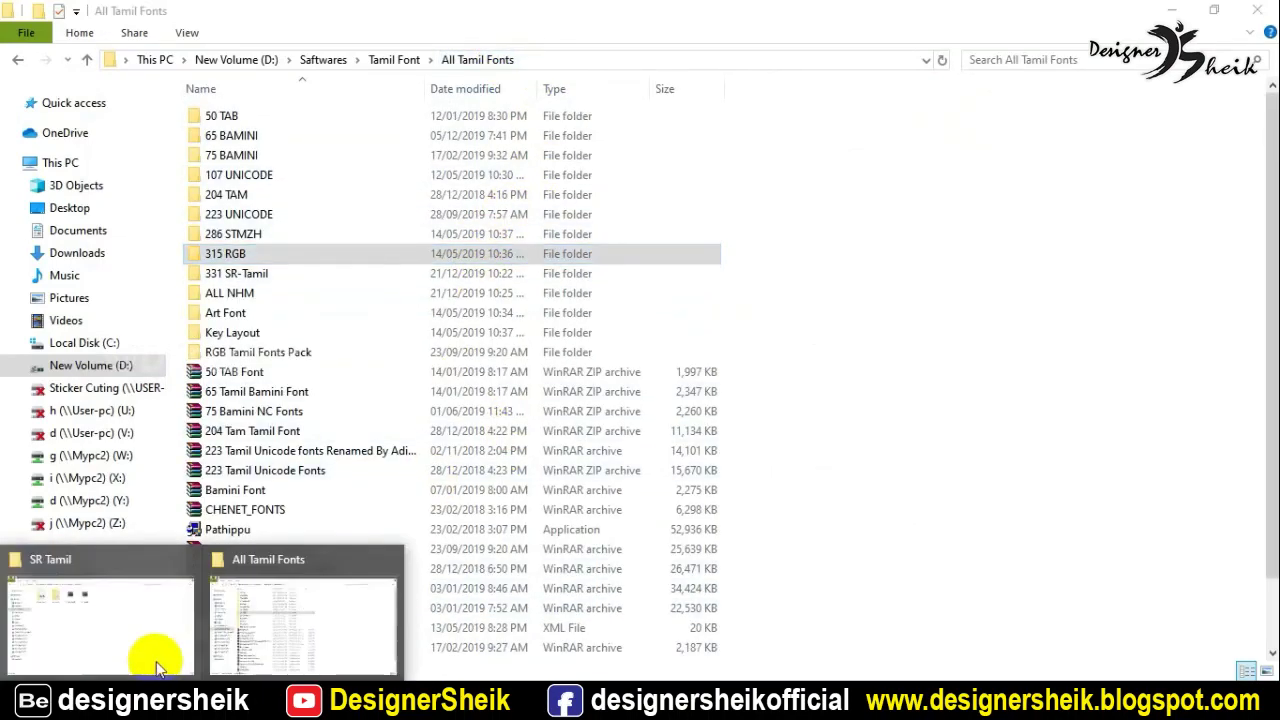
- In the SR Tamil window, look inside 331 SR-Tamil and return to SR Tamil
{"action": "left_click", "coordinate": [155, 651]}
{"action": "double_click", "coordinate": [258, 148]}
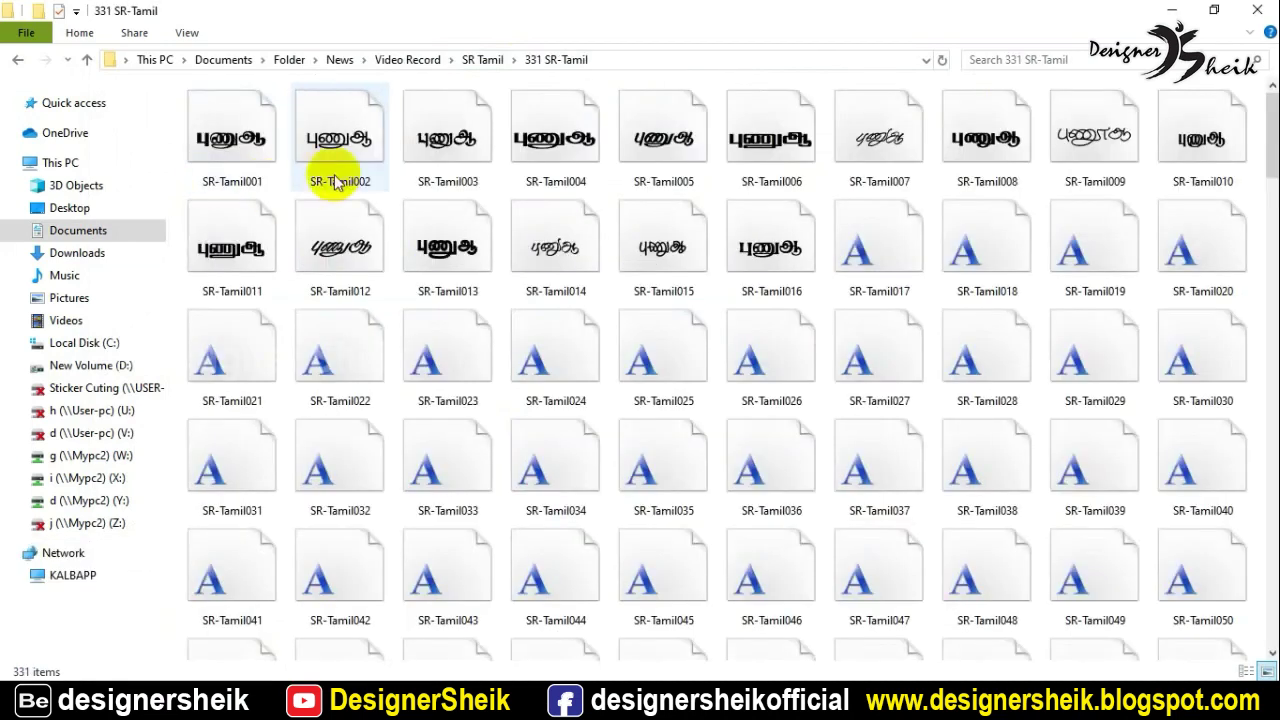
{"action": "left_click", "coordinate": [483, 60]}
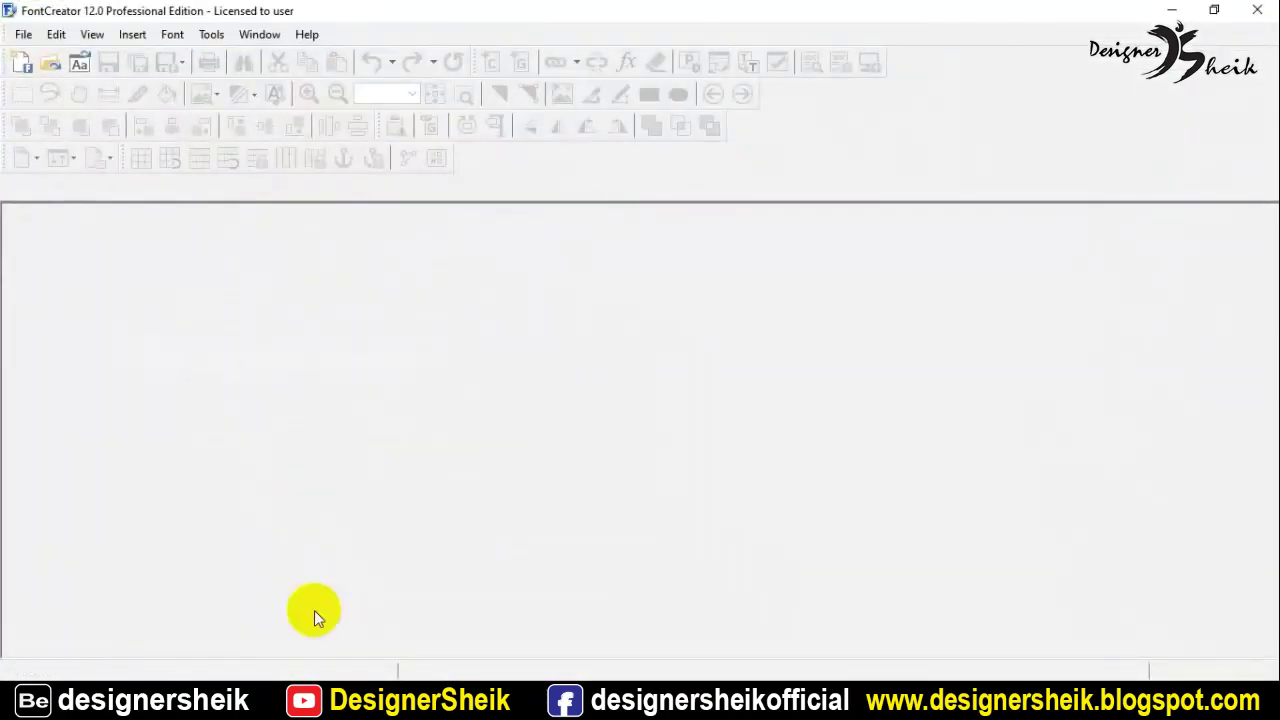
- Open RGB_0001.TTF and st-024.TTF from 286 STMZH, and view each one's glyph grid
{"action": "left_click", "coordinate": [50, 67]}
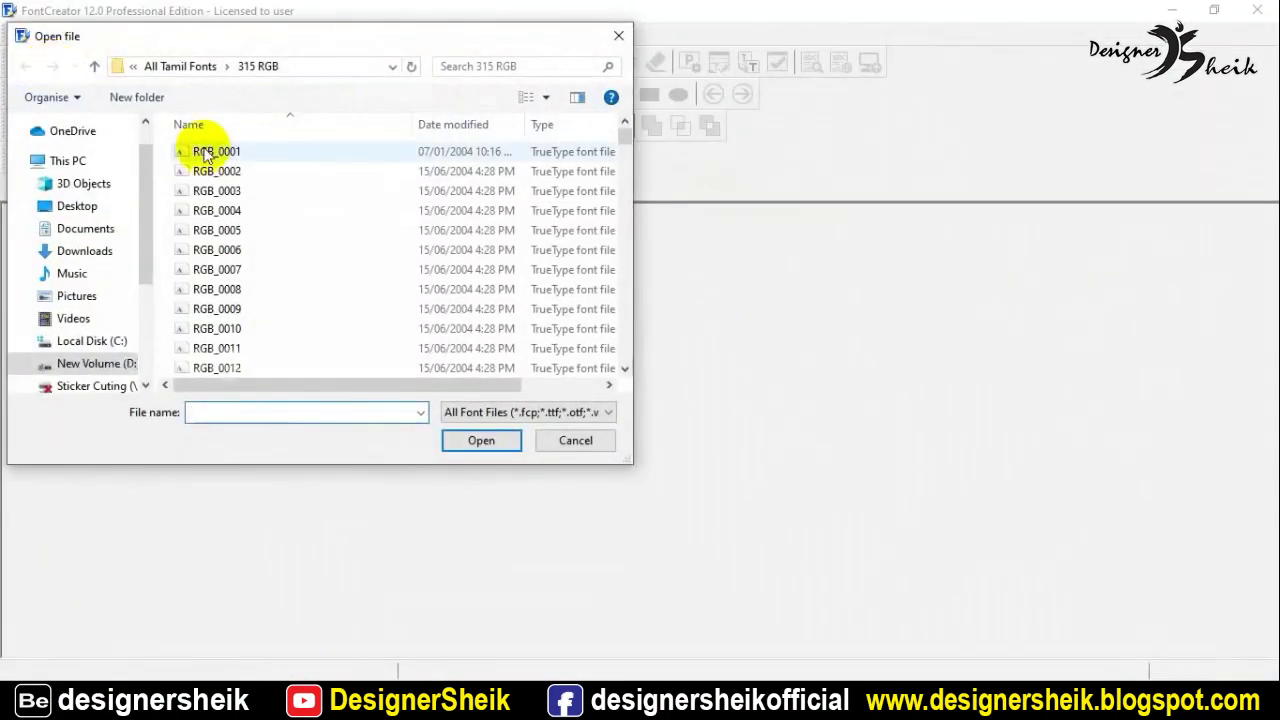
{"action": "double_click", "coordinate": [241, 151]}
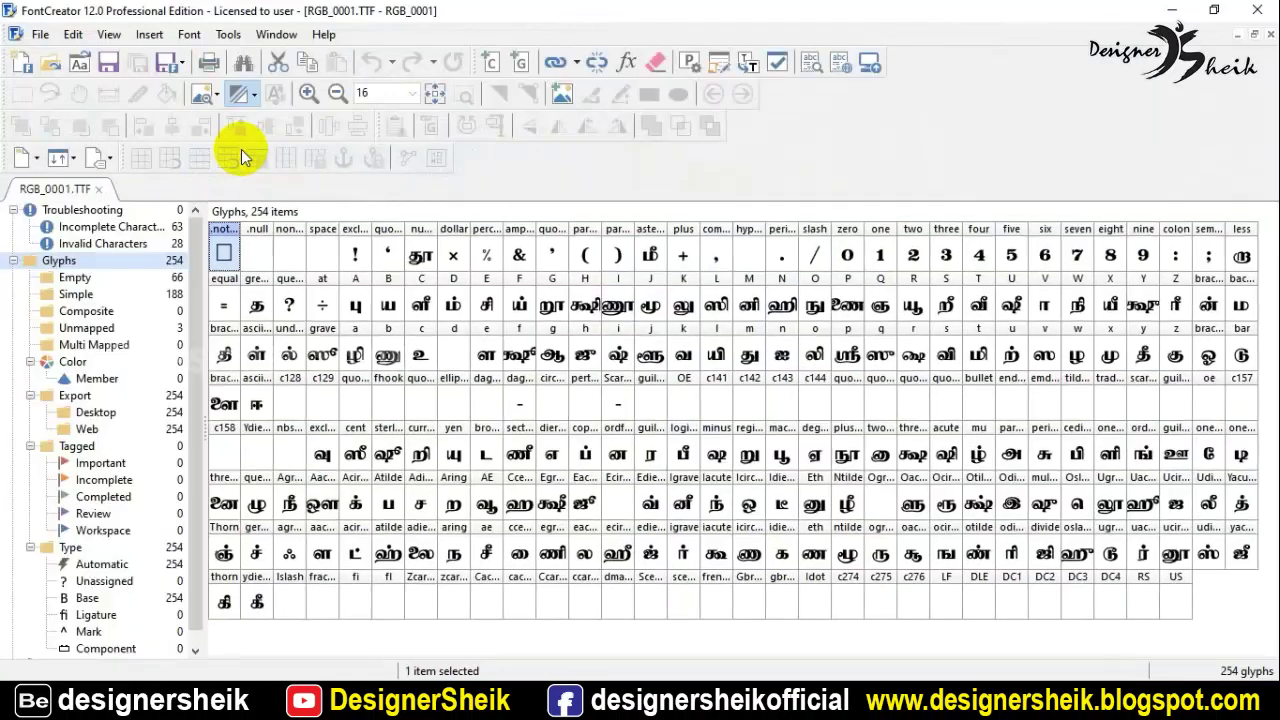
{"action": "left_click", "coordinate": [50, 64]}
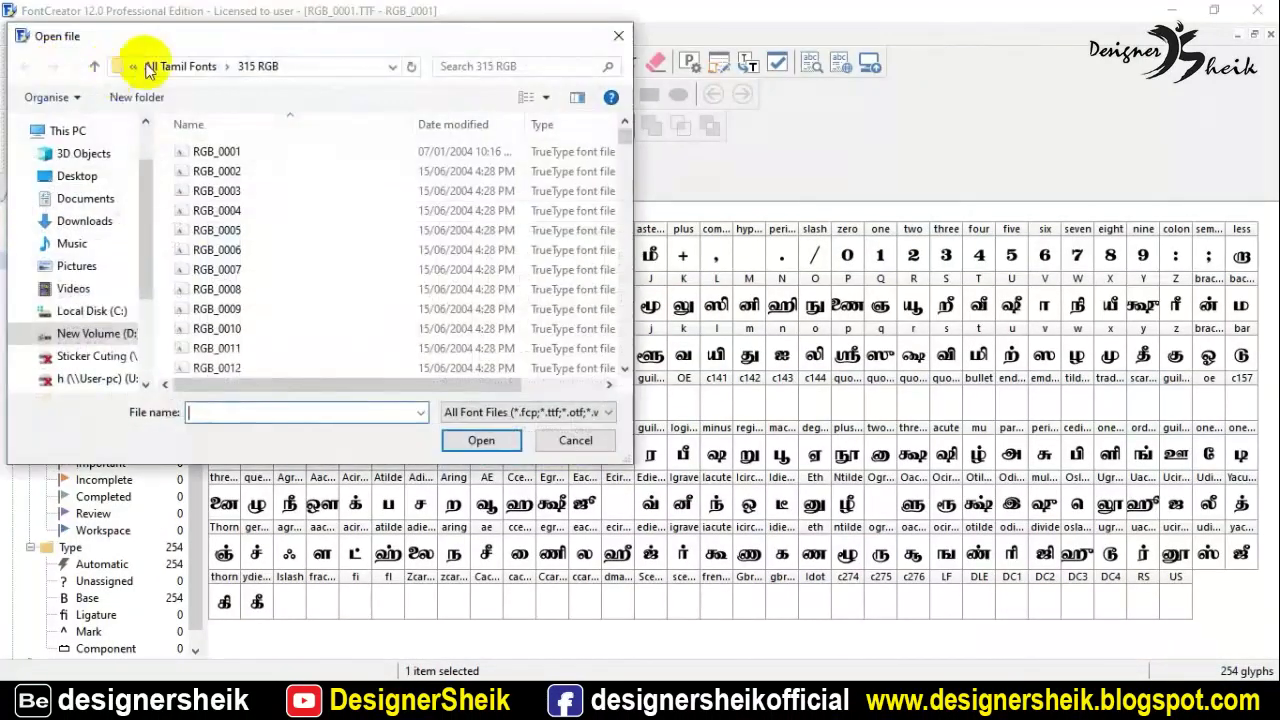
{"action": "left_click", "coordinate": [205, 67]}
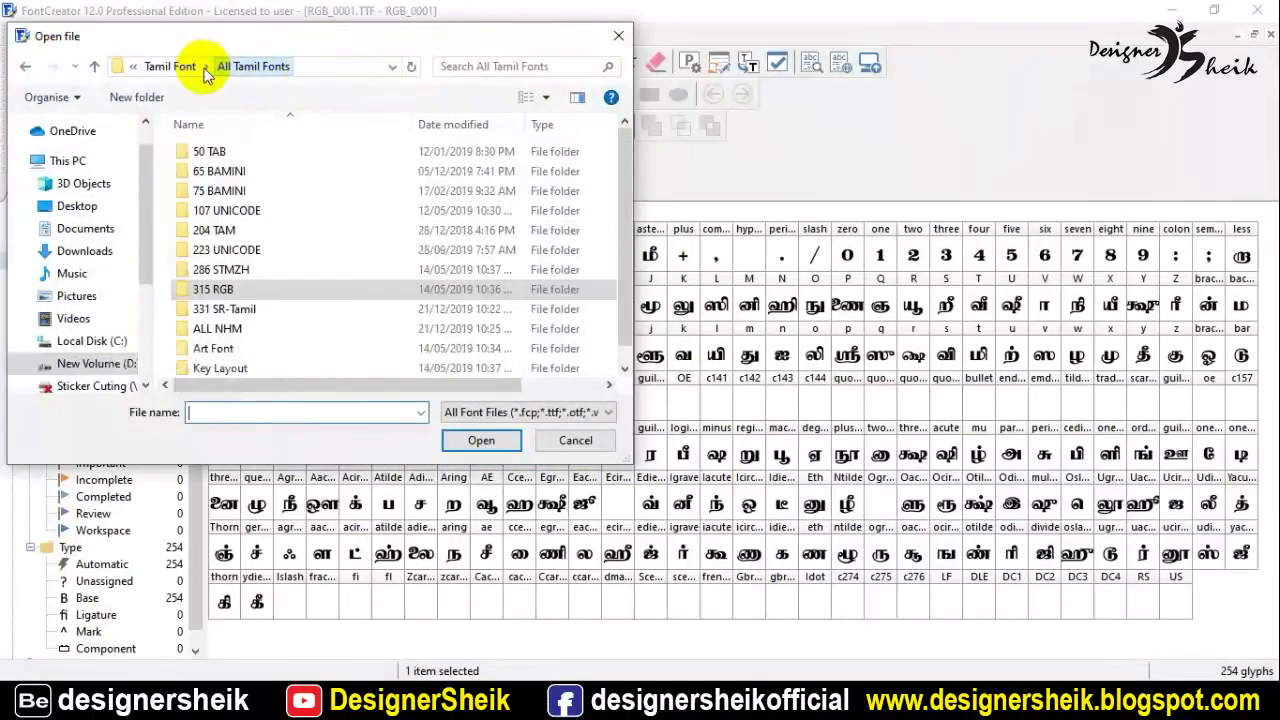
{"action": "double_click", "coordinate": [229, 273]}
{"action": "scroll", "coordinate": [233, 271], "scroll_direction": "down", "scroll_amount": 3}
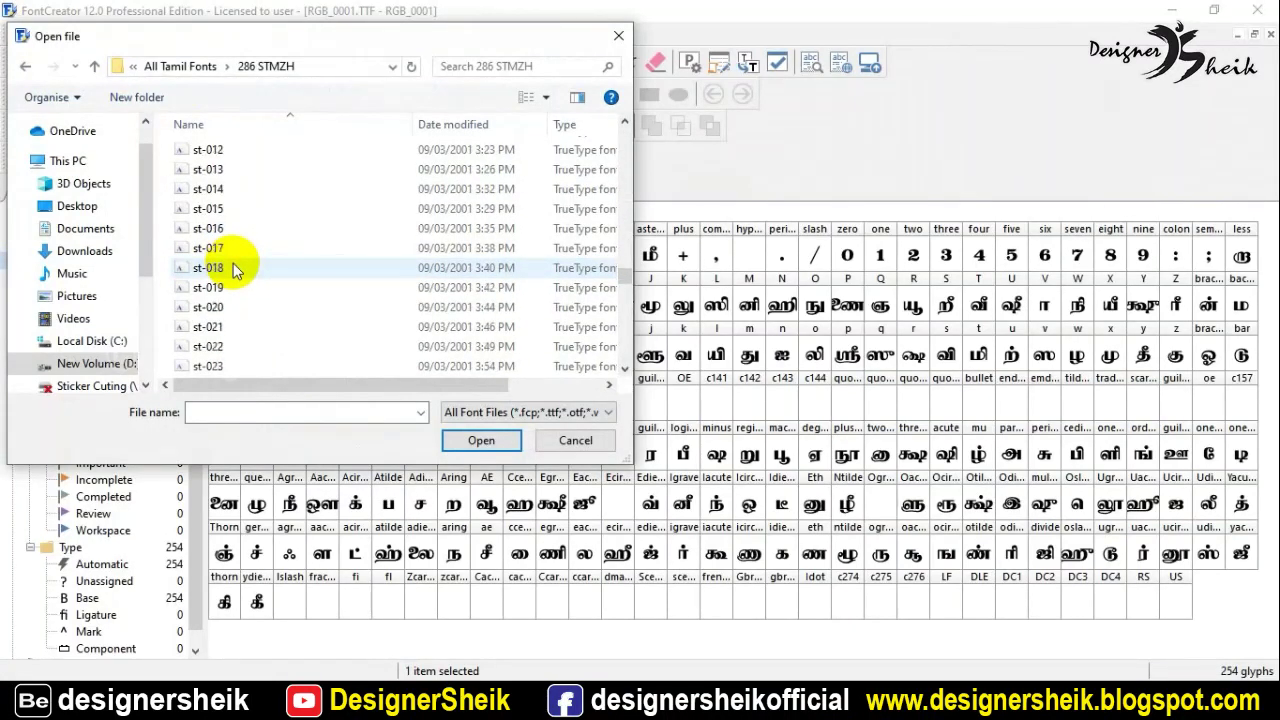
{"action": "double_click", "coordinate": [222, 270]}
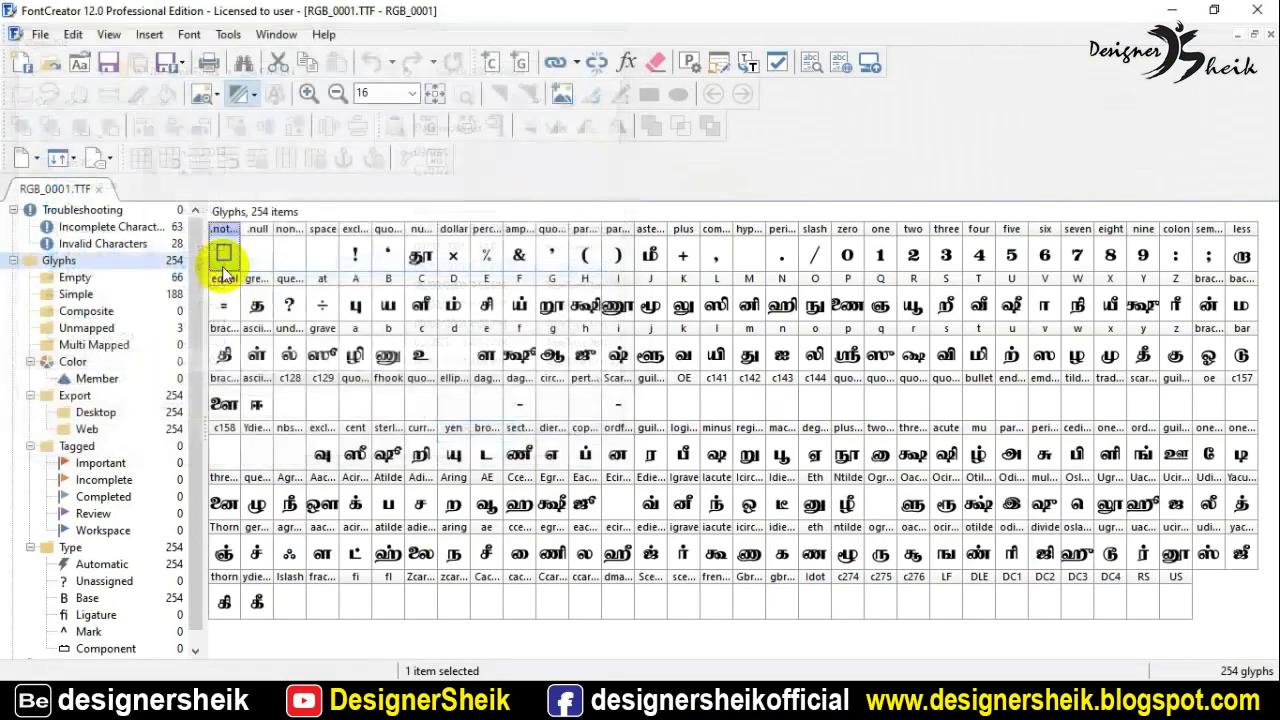
{"action": "left_click", "coordinate": [50, 190]}
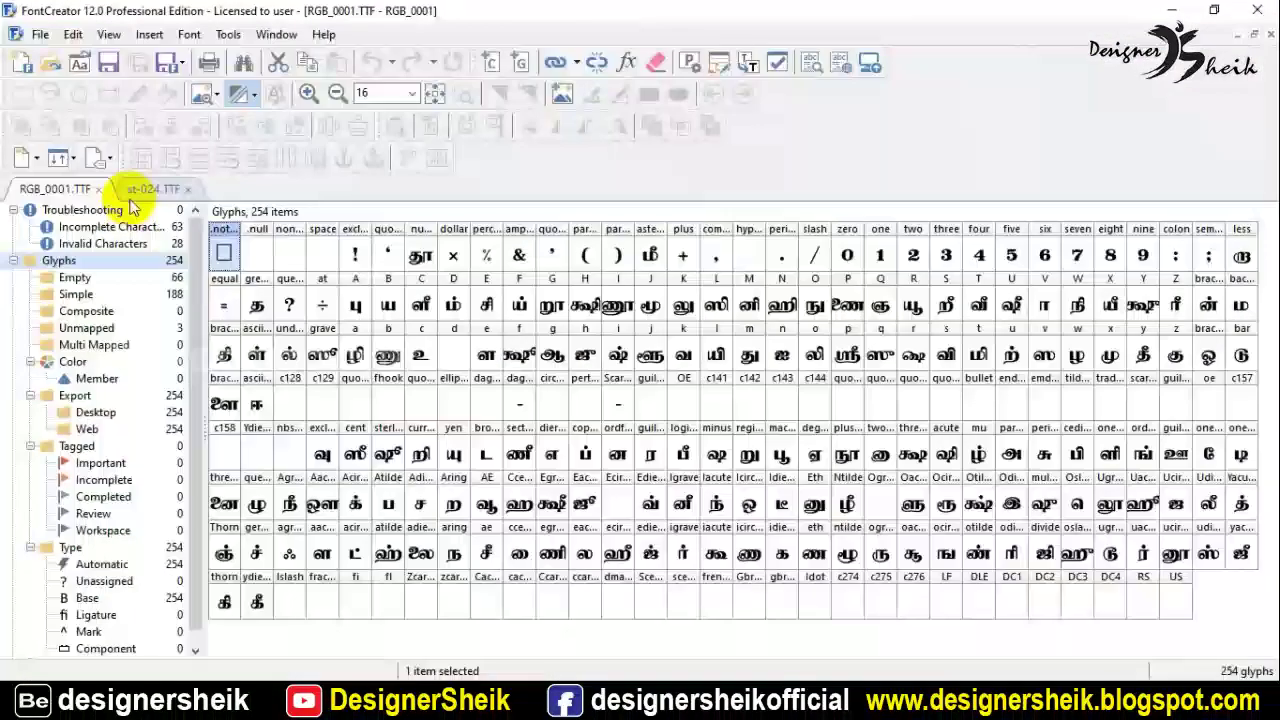
{"action": "left_click", "coordinate": [455, 365]}
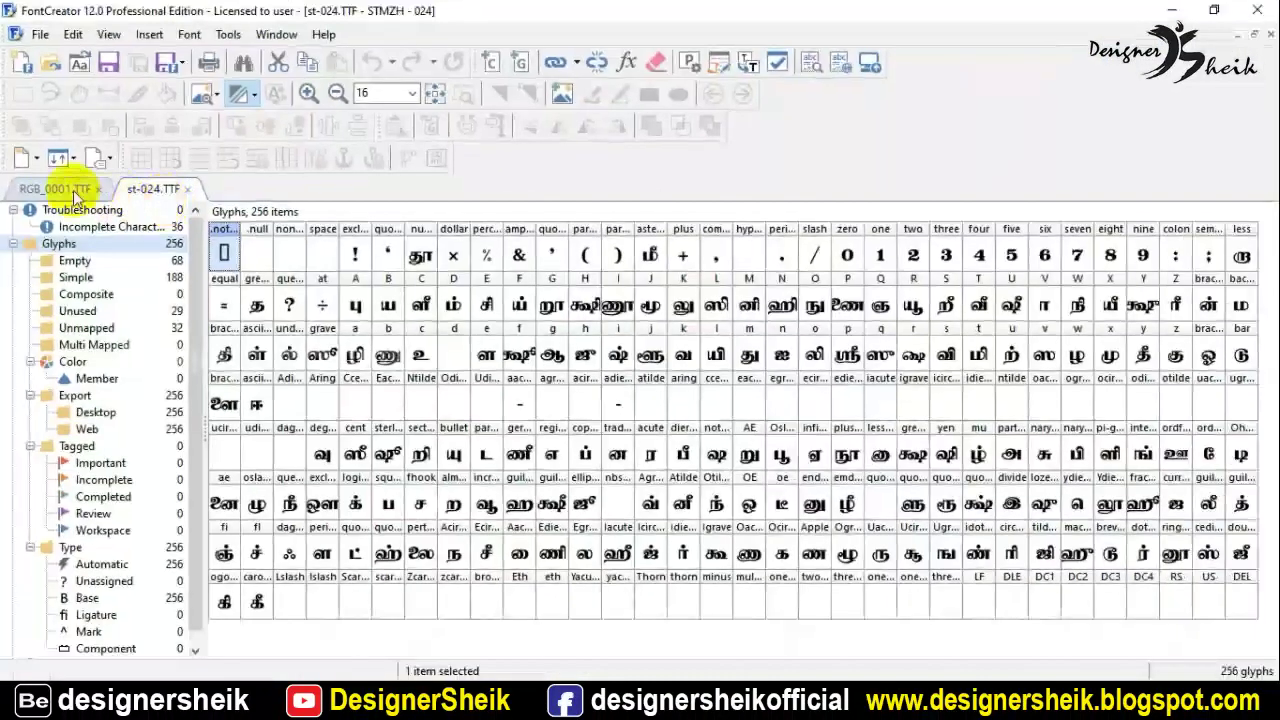
{"action": "left_click", "coordinate": [223, 350]}
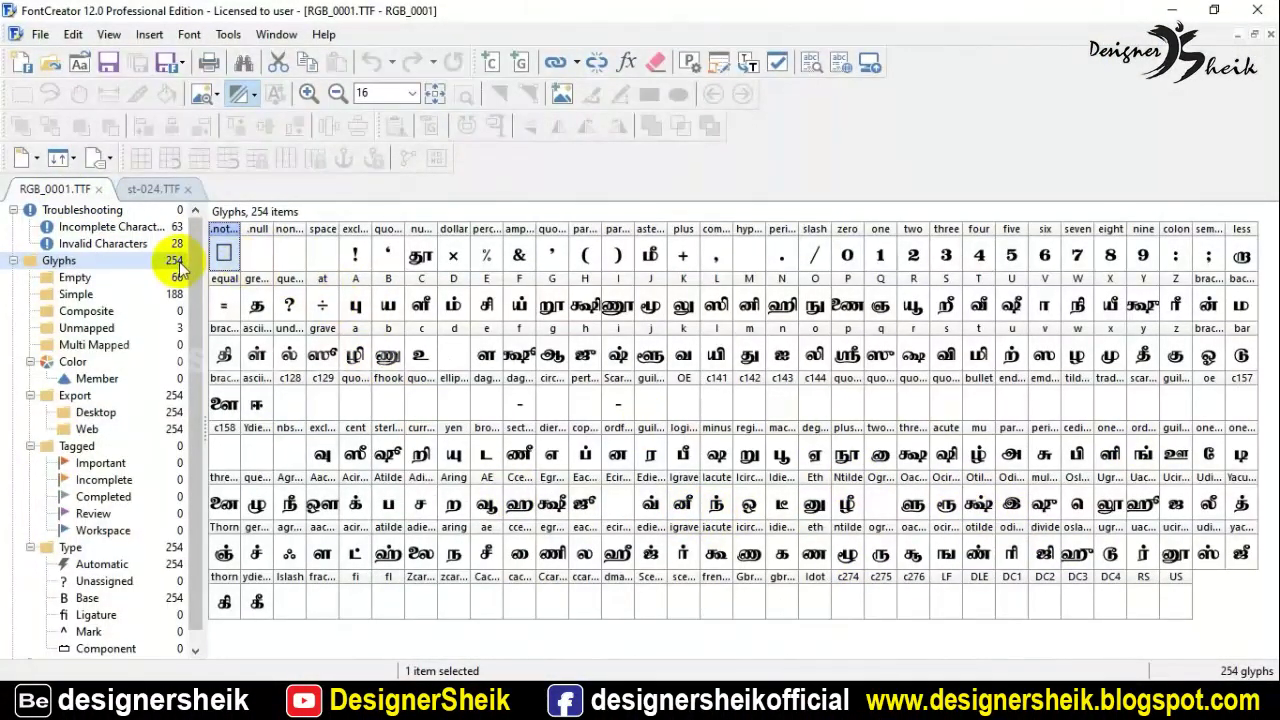
{"action": "left_click", "coordinate": [152, 190]}
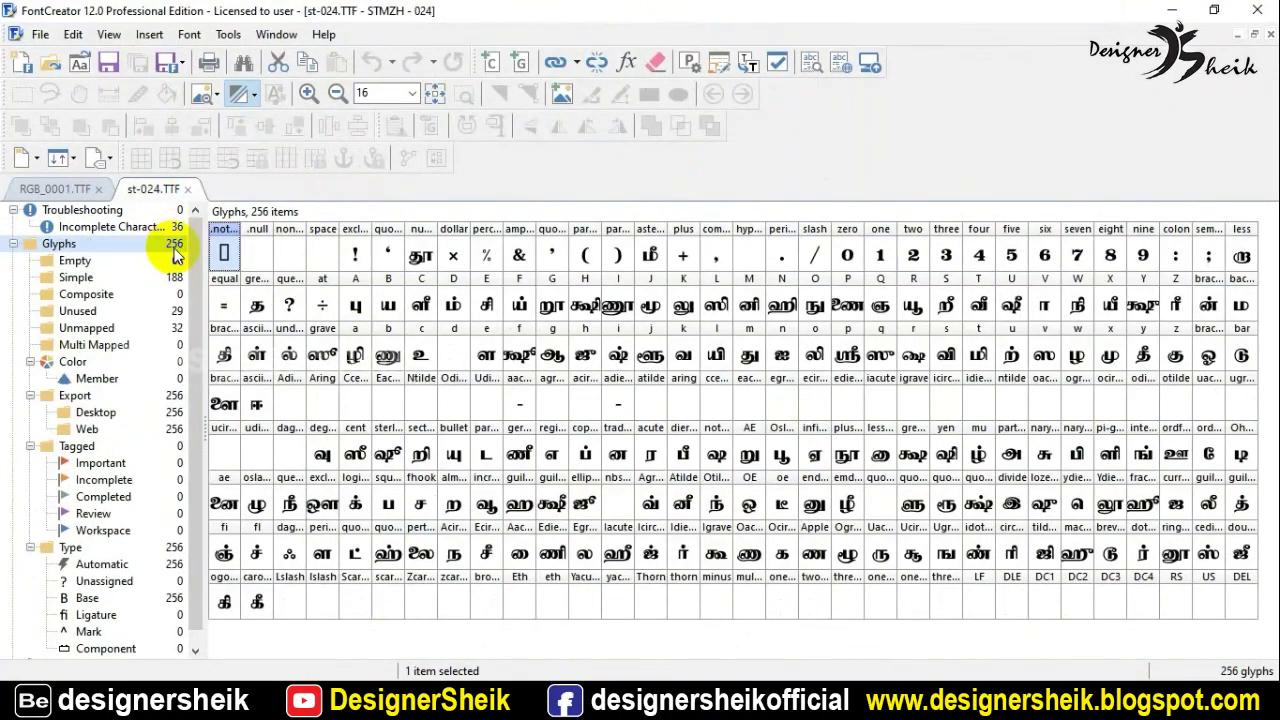
{"action": "left_click", "coordinate": [61, 188]}
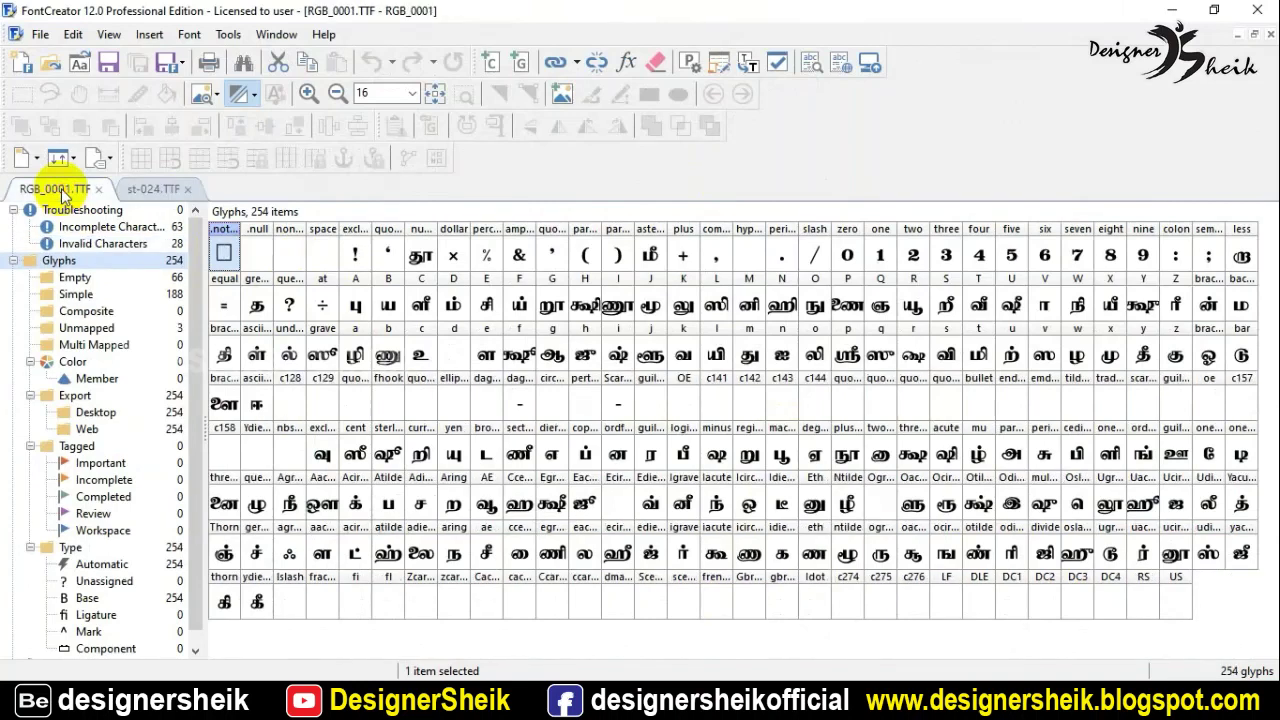
{"action": "left_click", "coordinate": [145, 192]}
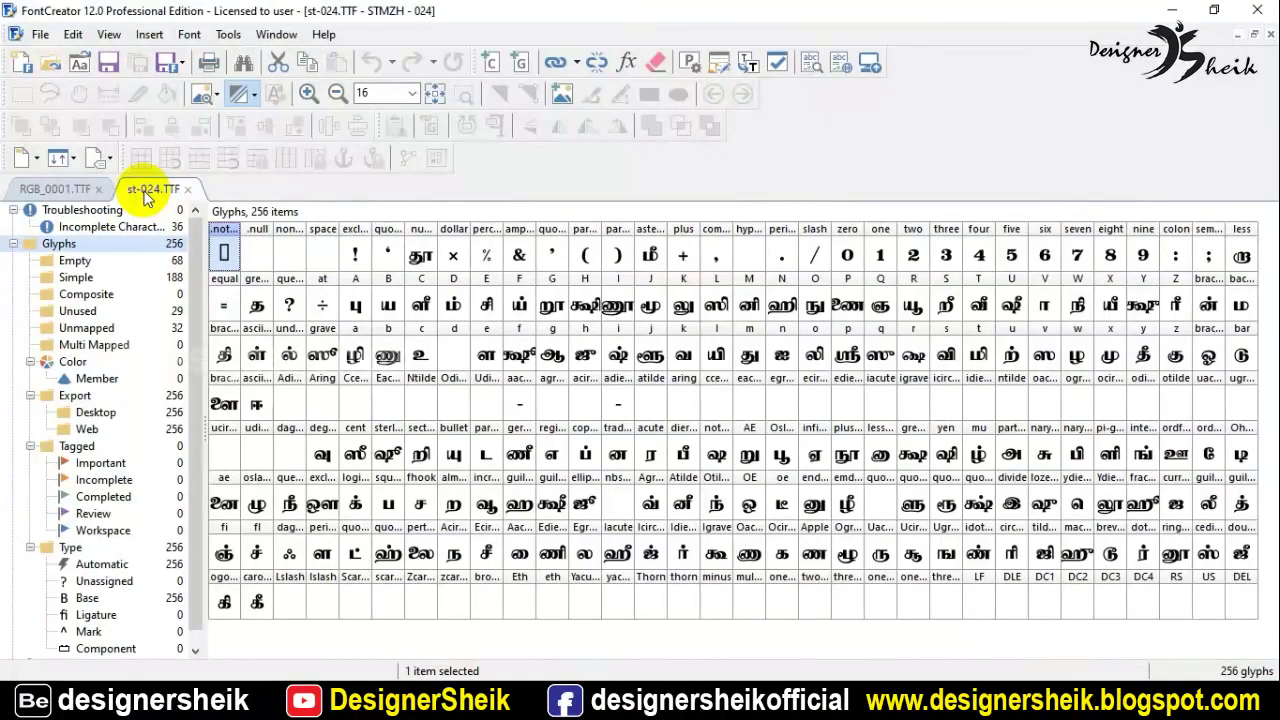
{"action": "key", "text": "ctrl+Tab"}
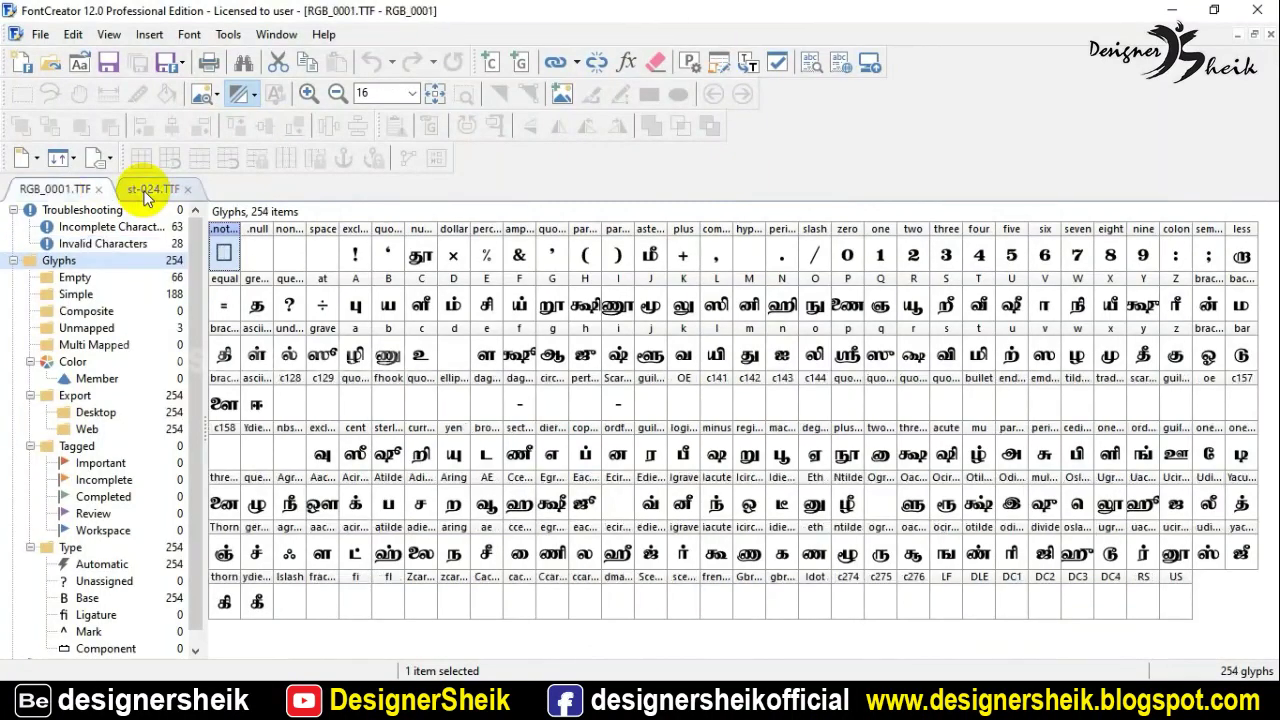
{"action": "left_click", "coordinate": [145, 192]}
{"action": "key", "text": "ctrl+Tab"}
{"action": "left_click", "coordinate": [145, 192]}
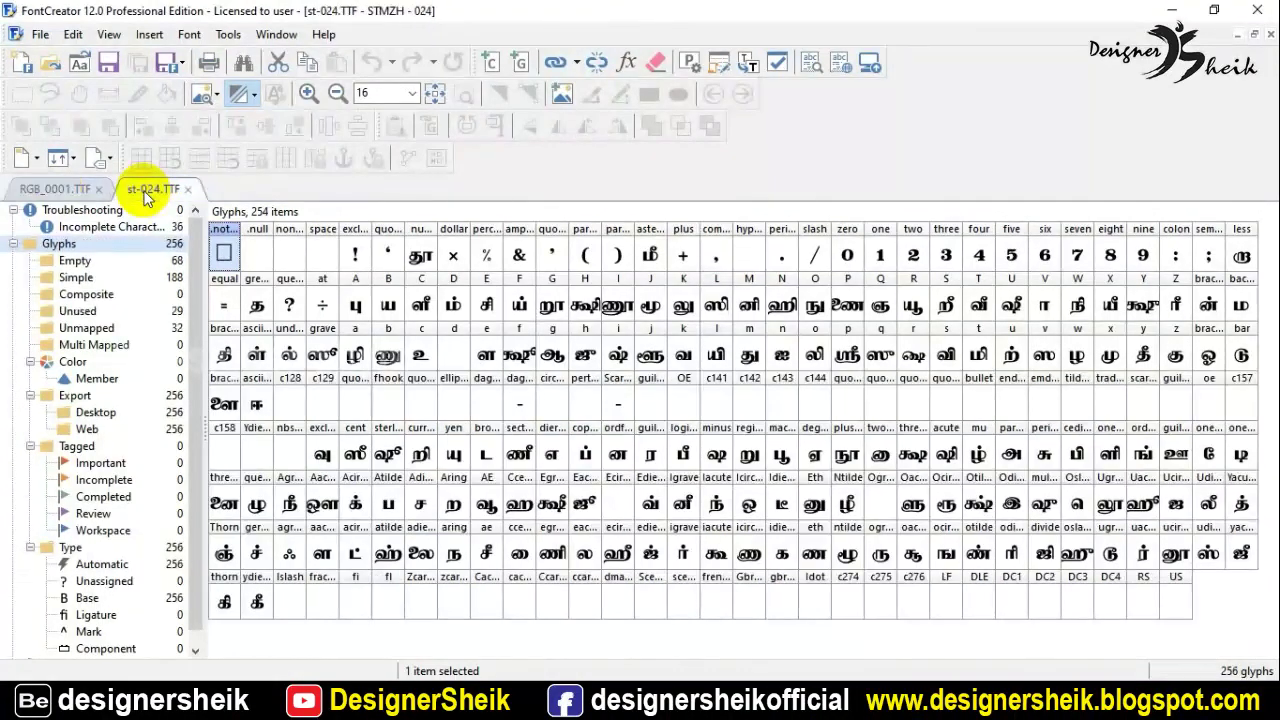
{"action": "key", "text": "ctrl+Tab"}
{"action": "left_click", "coordinate": [145, 192]}
{"action": "key", "text": "ctrl+Tab"}
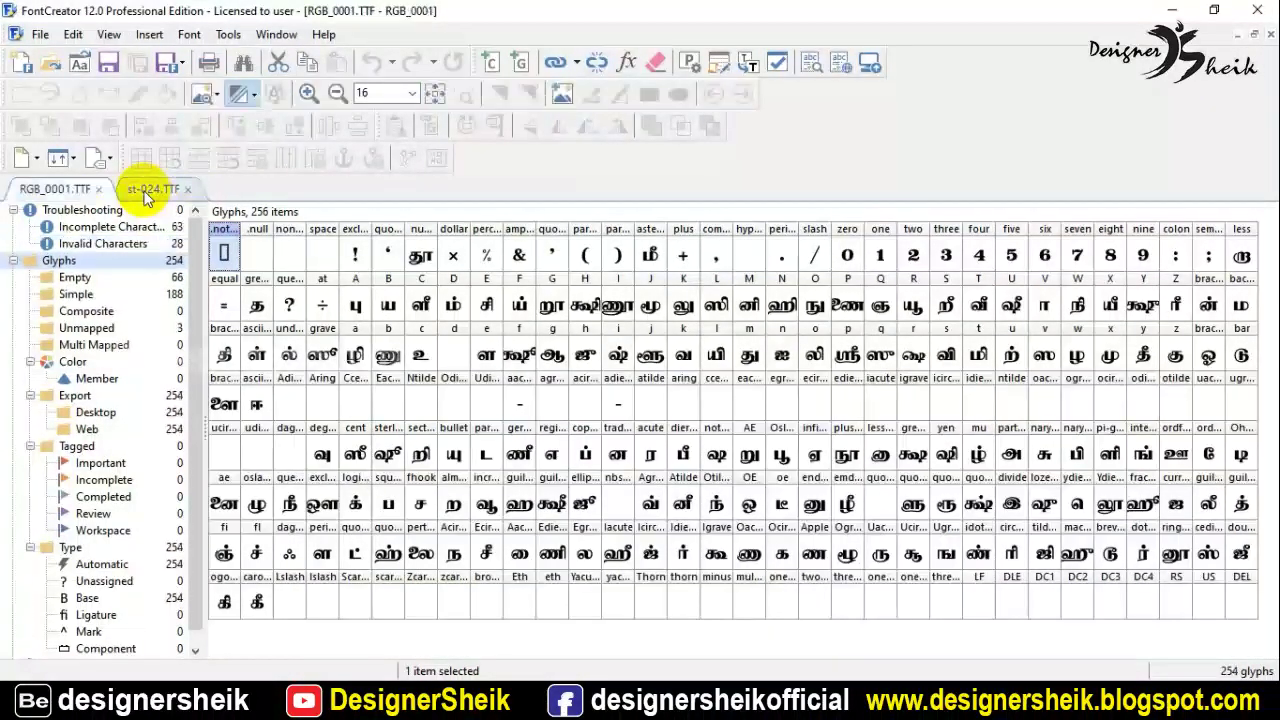
{"action": "left_click", "coordinate": [145, 192]}
{"action": "key", "text": "ctrl+Tab"}
{"action": "left_click", "coordinate": [145, 193]}
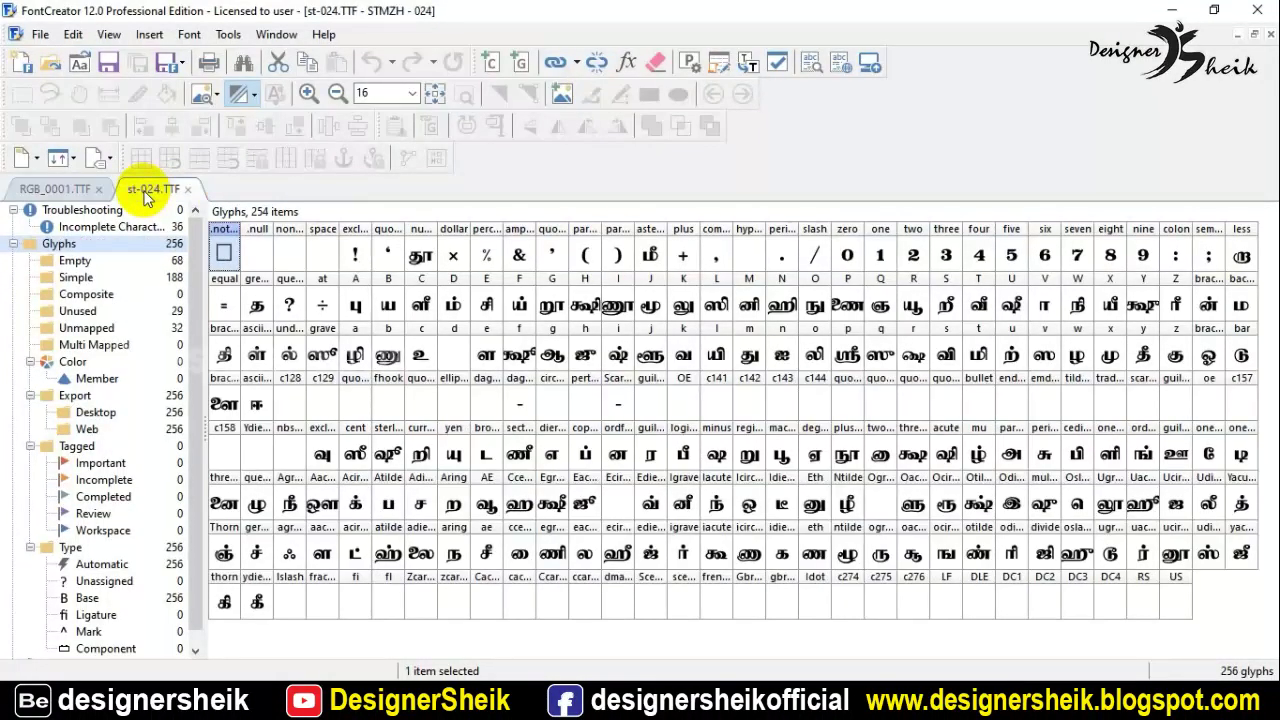
{"action": "key", "text": "ctrl+Tab"}
{"action": "left_click", "coordinate": [145, 193]}
{"action": "key", "text": "ctrl+Tab"}
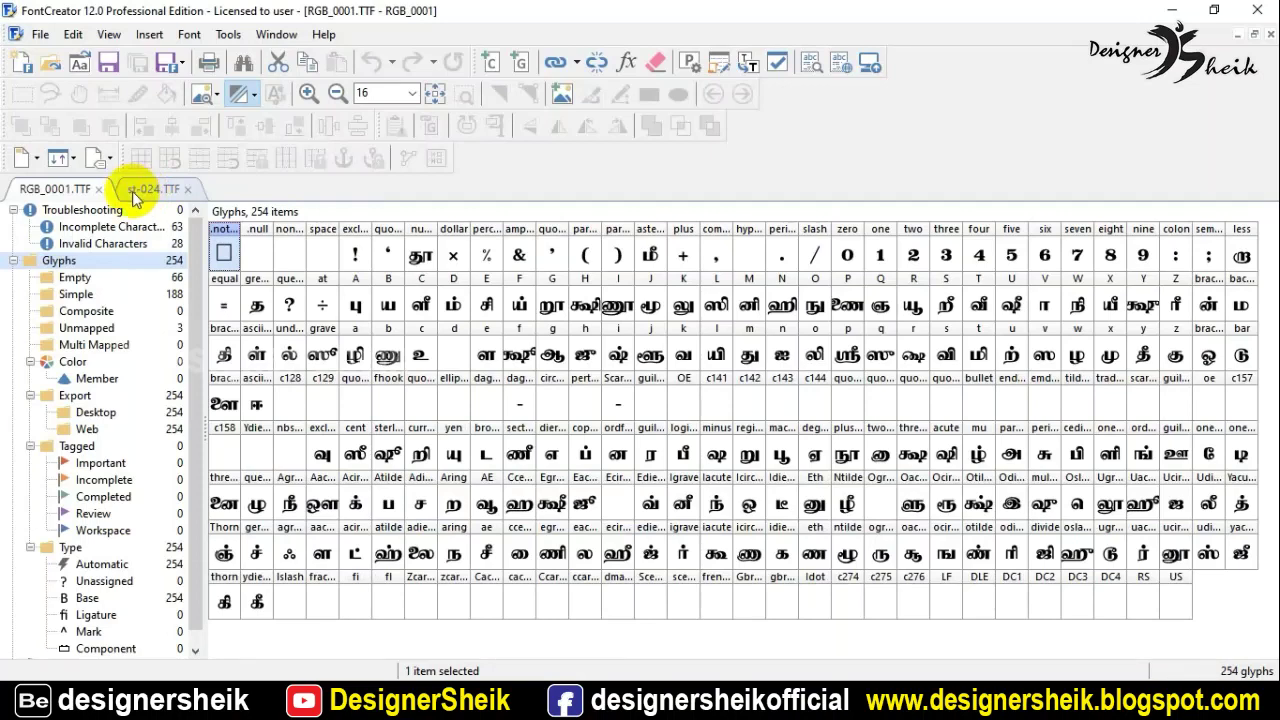
- Bring the SR Tamil folder forward and browse the 331 SR-Tamil subfolder
{"action": "mouse_move", "coordinate": [202, 700]}
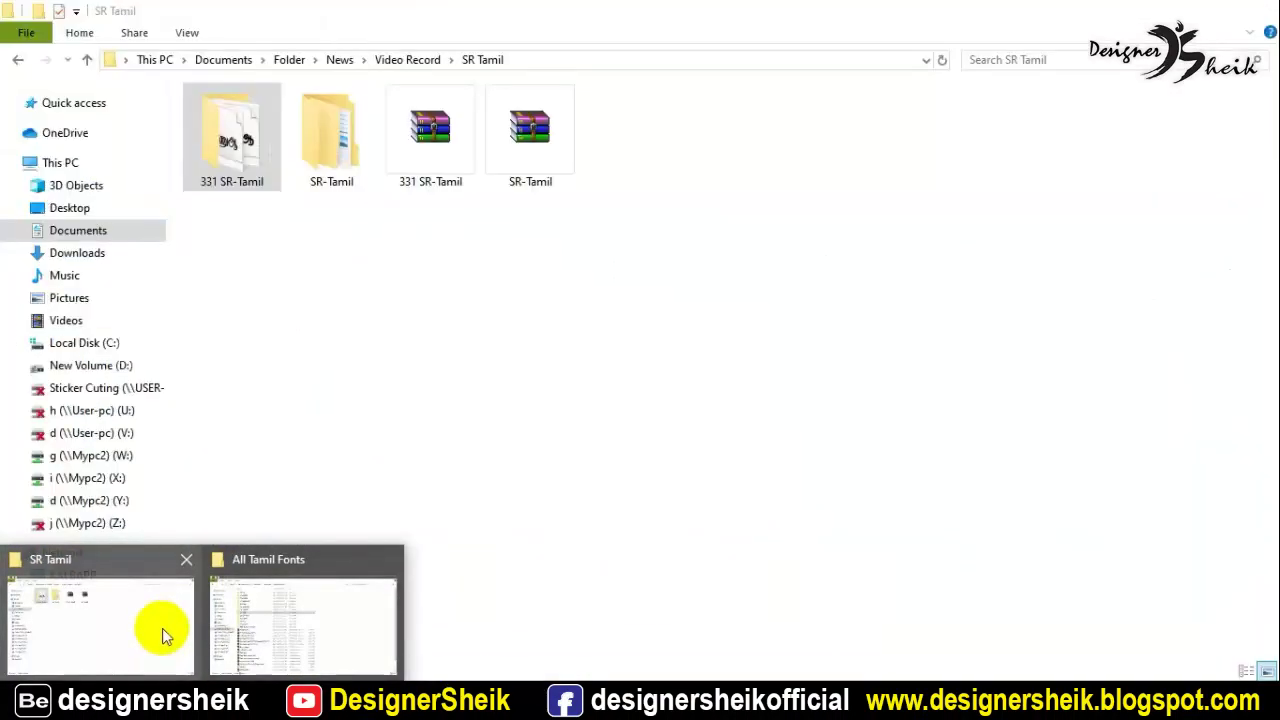
{"action": "left_click", "coordinate": [162, 628]}
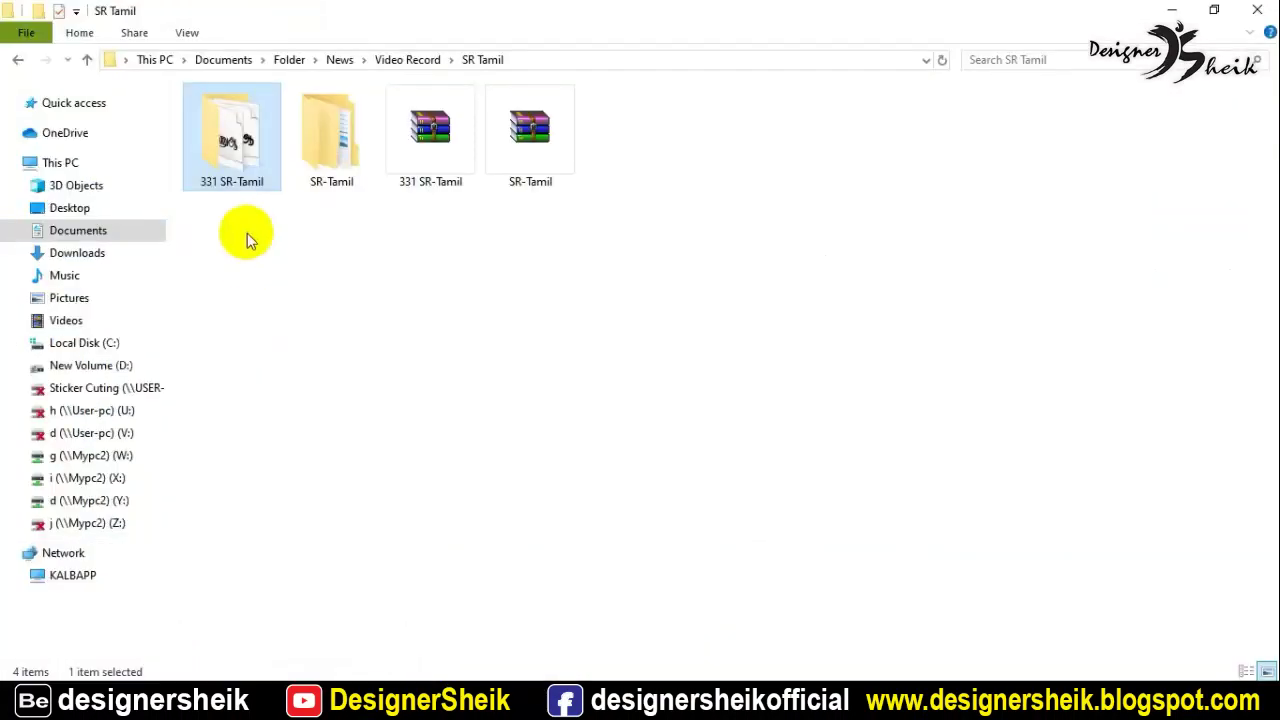
{"action": "double_click", "coordinate": [244, 172]}
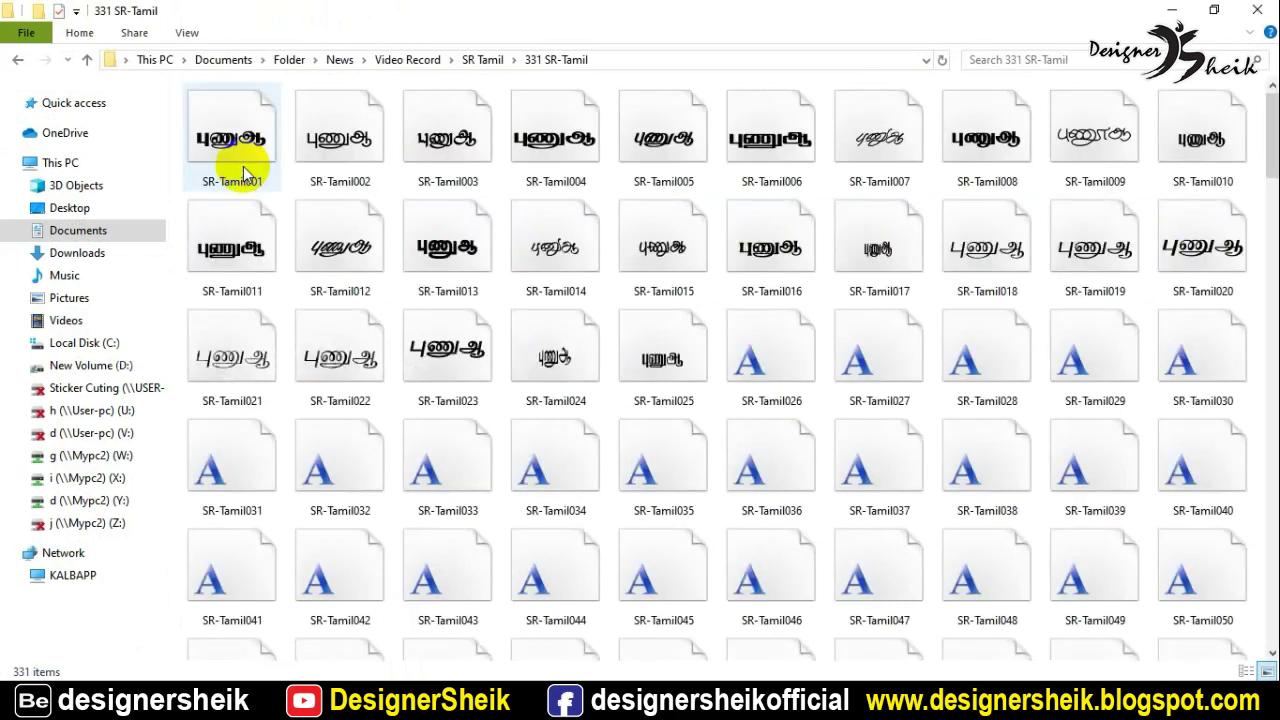
{"action": "scroll", "coordinate": [700, 432], "scroll_direction": "down", "scroll_amount": 5}
{"action": "scroll", "coordinate": [718, 435], "scroll_direction": "down", "scroll_amount": 6}
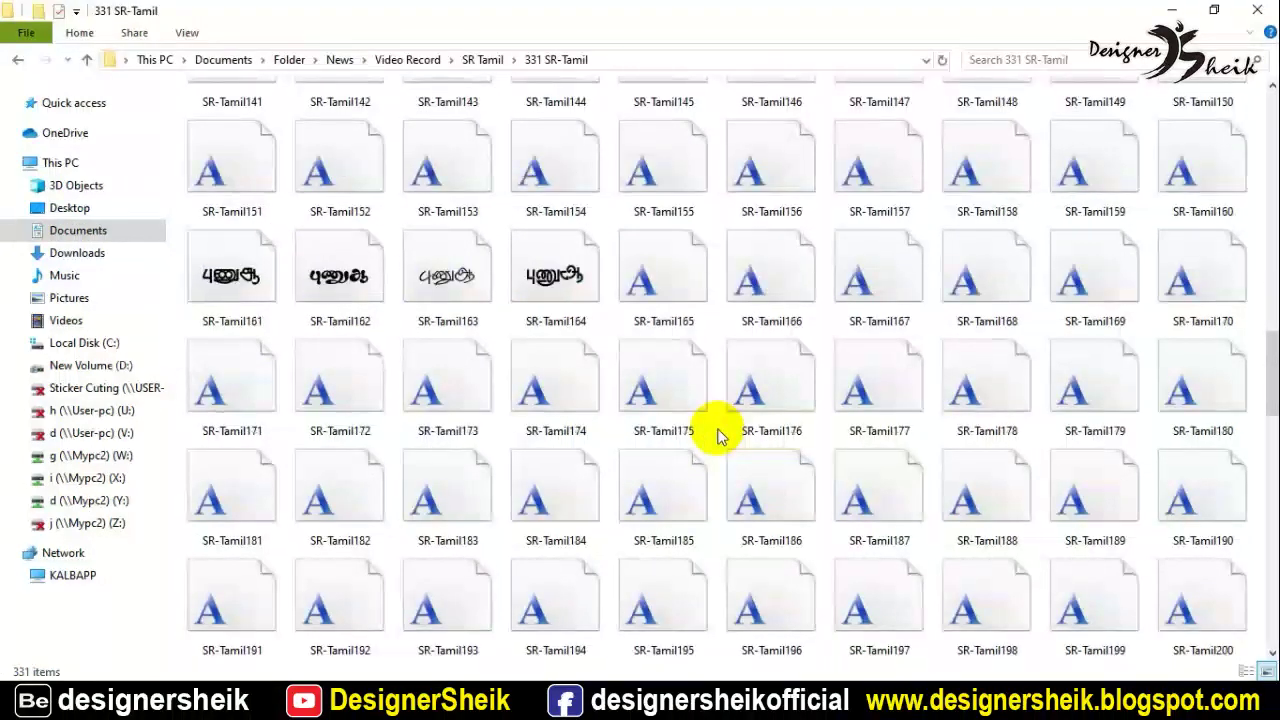
{"action": "scroll", "coordinate": [620, 223], "scroll_direction": "down", "scroll_amount": 3}
{"action": "left_click", "coordinate": [490, 60]}
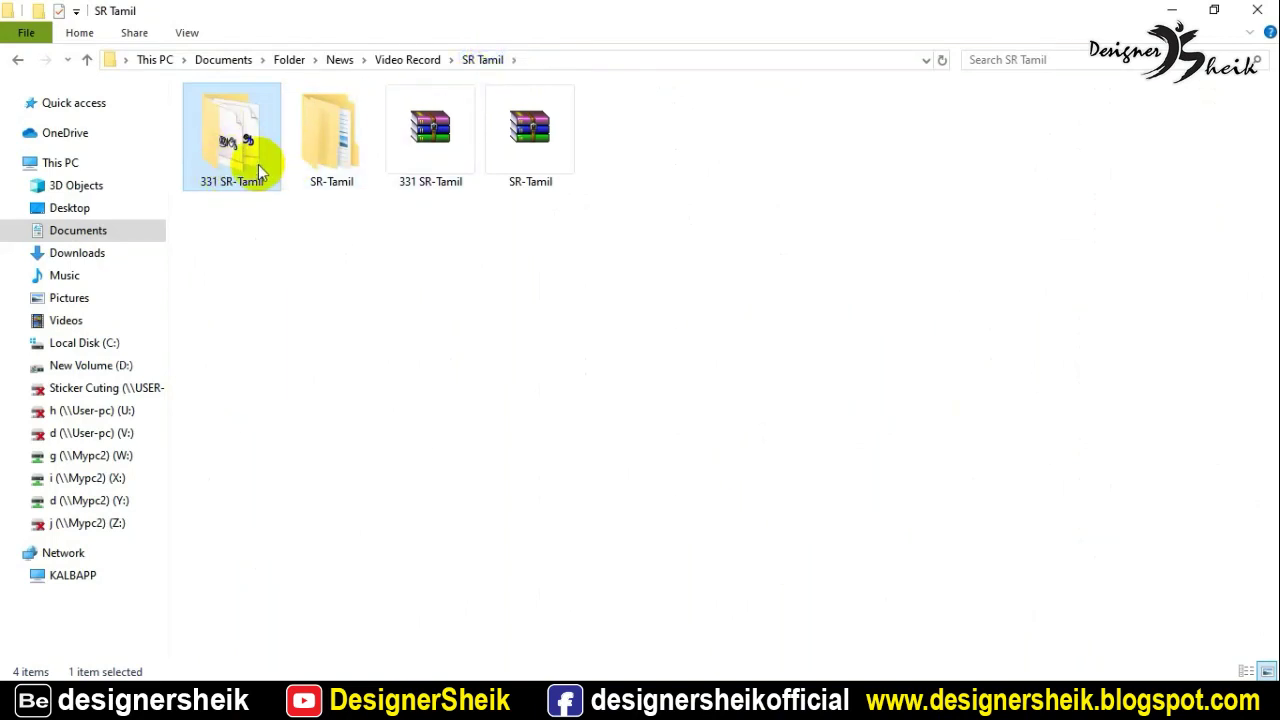
{"action": "double_click", "coordinate": [255, 168]}
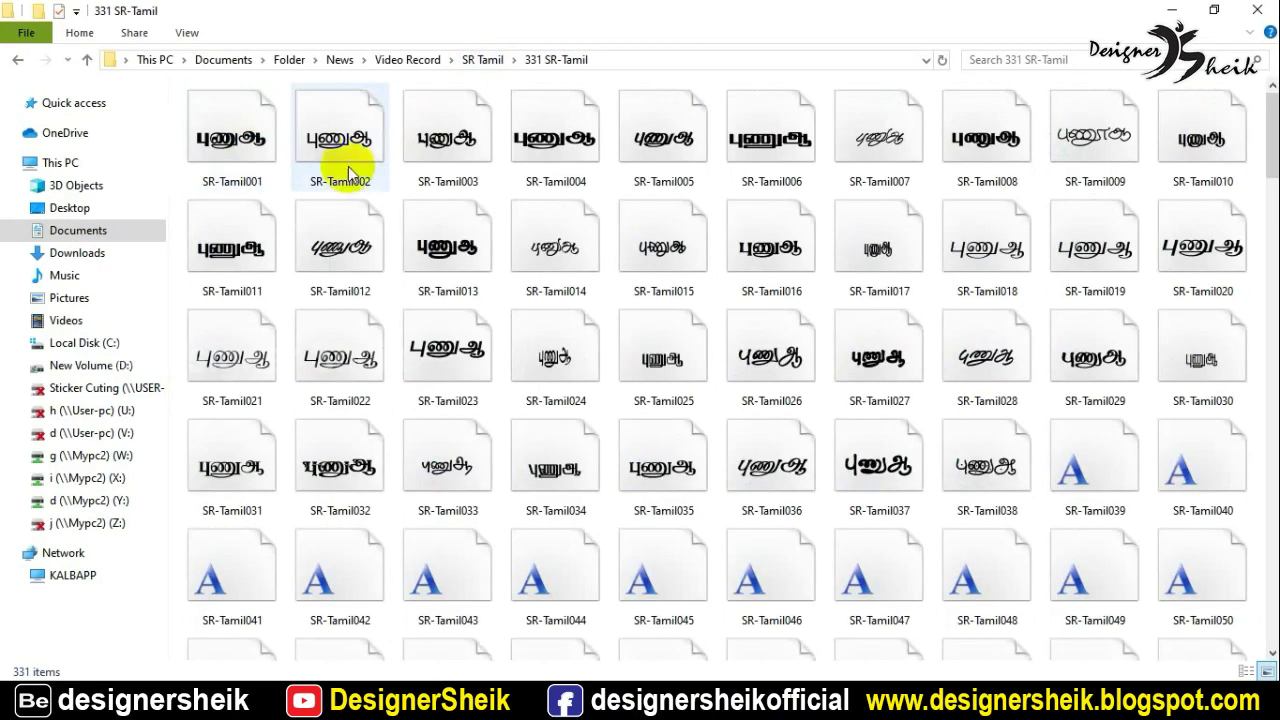
{"action": "left_click", "coordinate": [485, 61]}
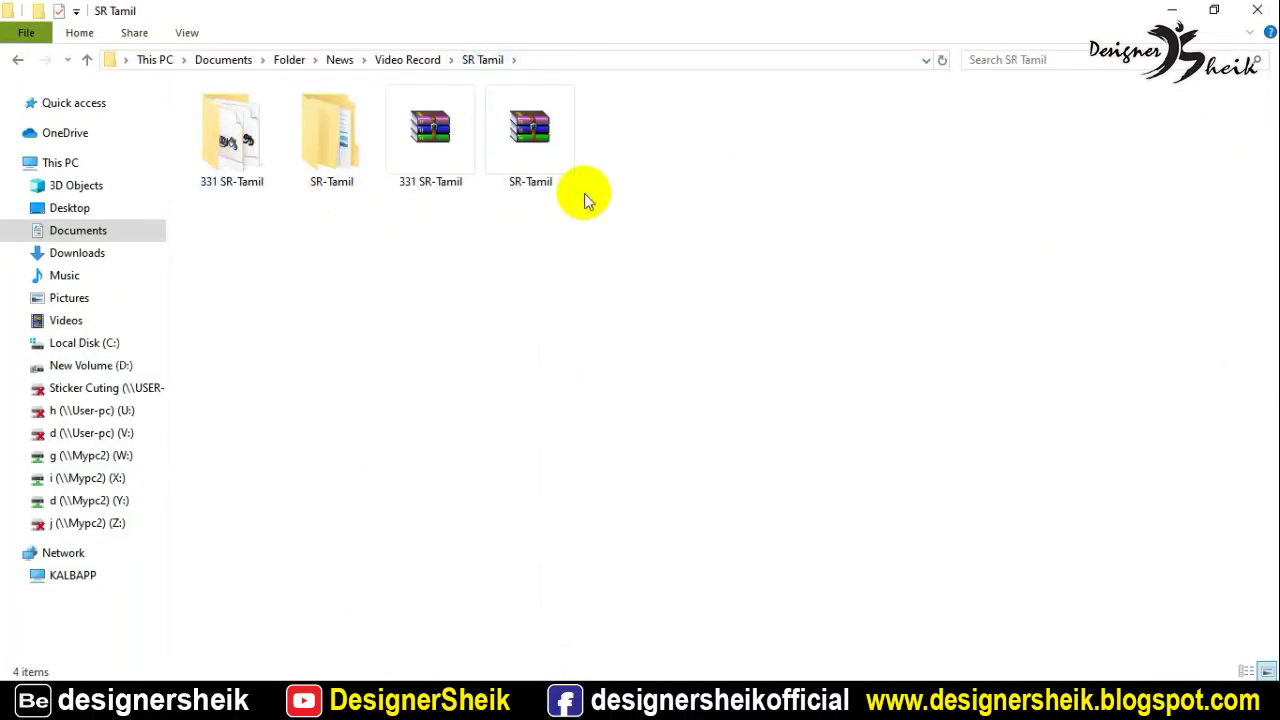
- Select and deselect the SR Tamil archives, then bring Photoshop to the front
{"action": "left_click_drag", "start_coordinate": [625, 204], "coordinate": [440, 145]}
{"action": "left_click", "coordinate": [580, 285]}
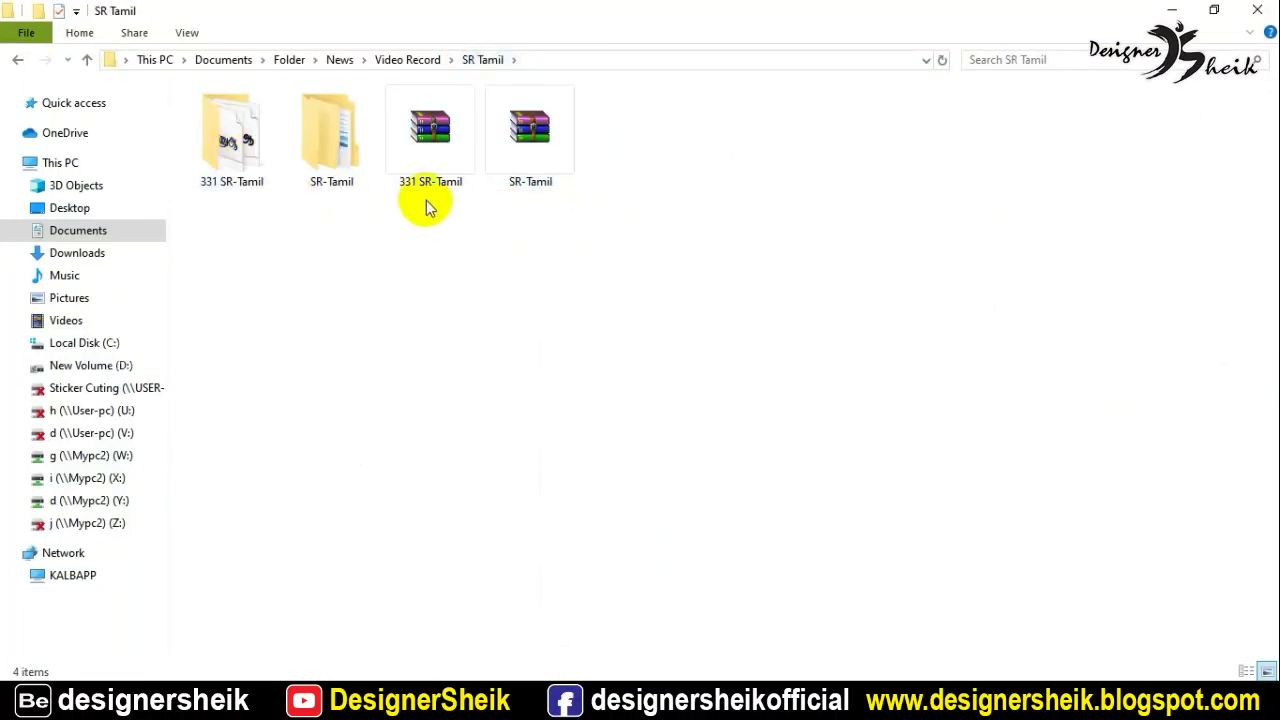
{"action": "left_click", "coordinate": [425, 188]}
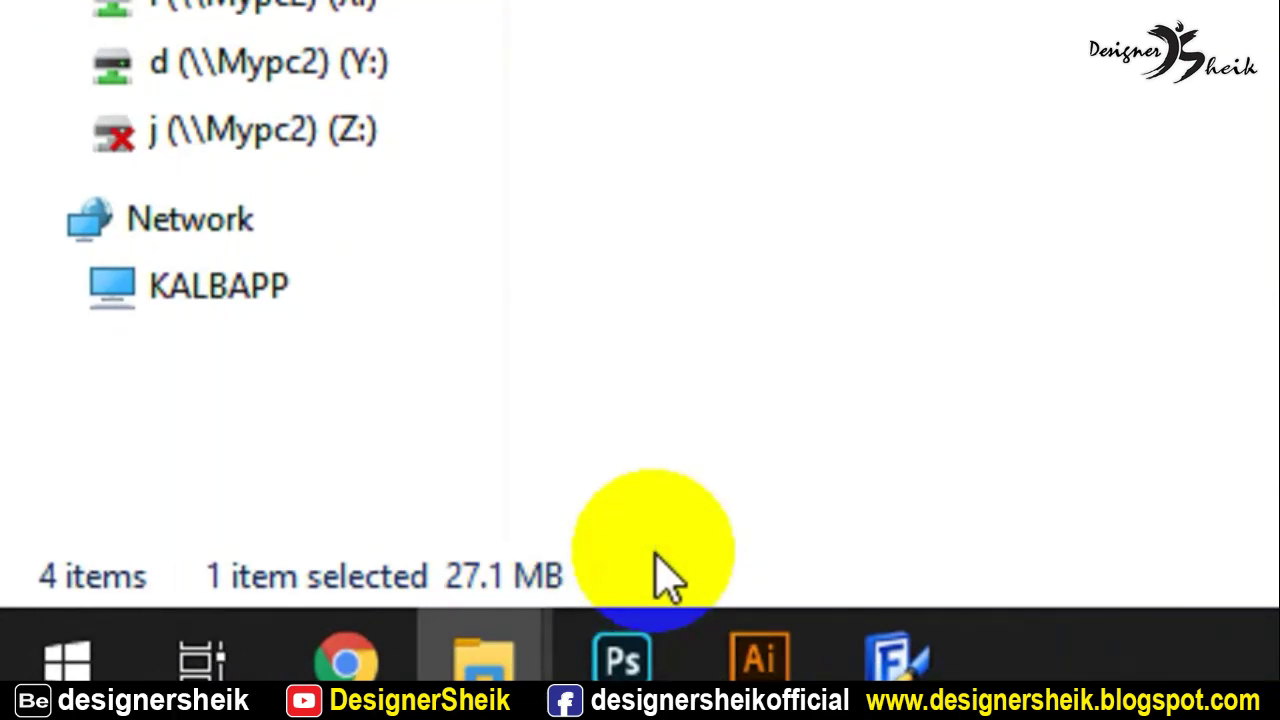
{"action": "left_click", "coordinate": [424, 444]}
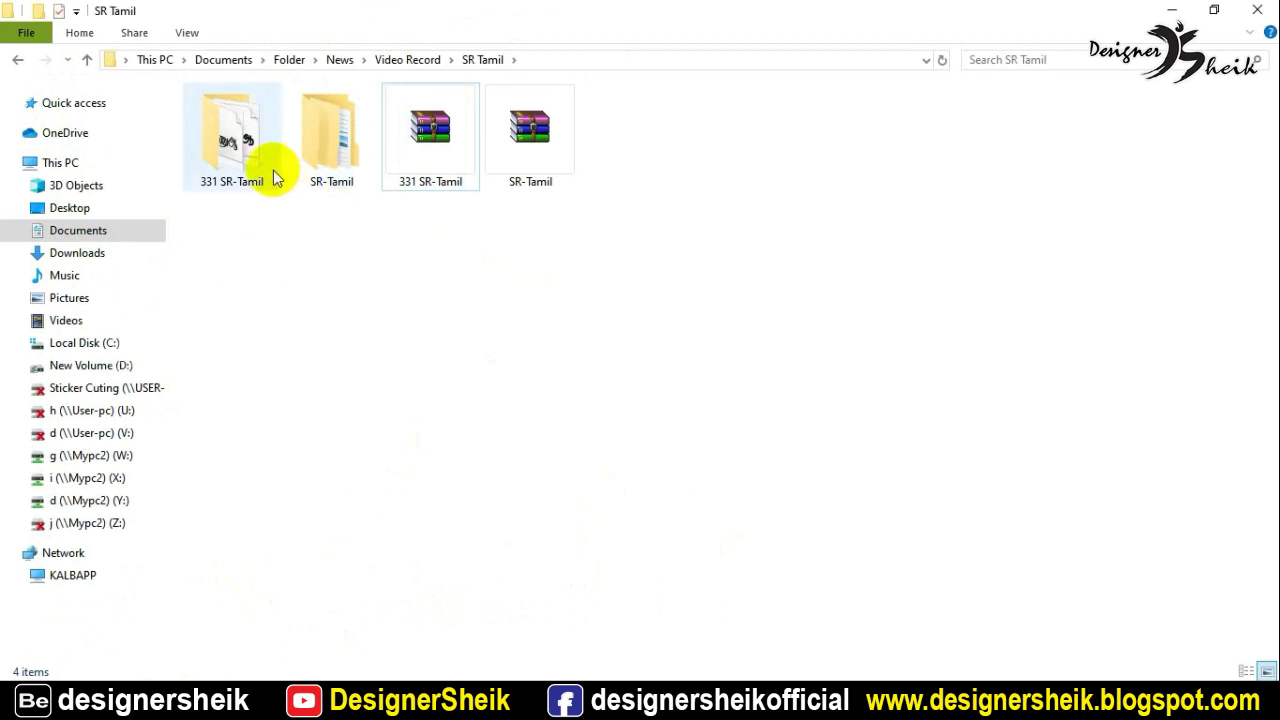
{"action": "mouse_move", "coordinate": [277, 178]}
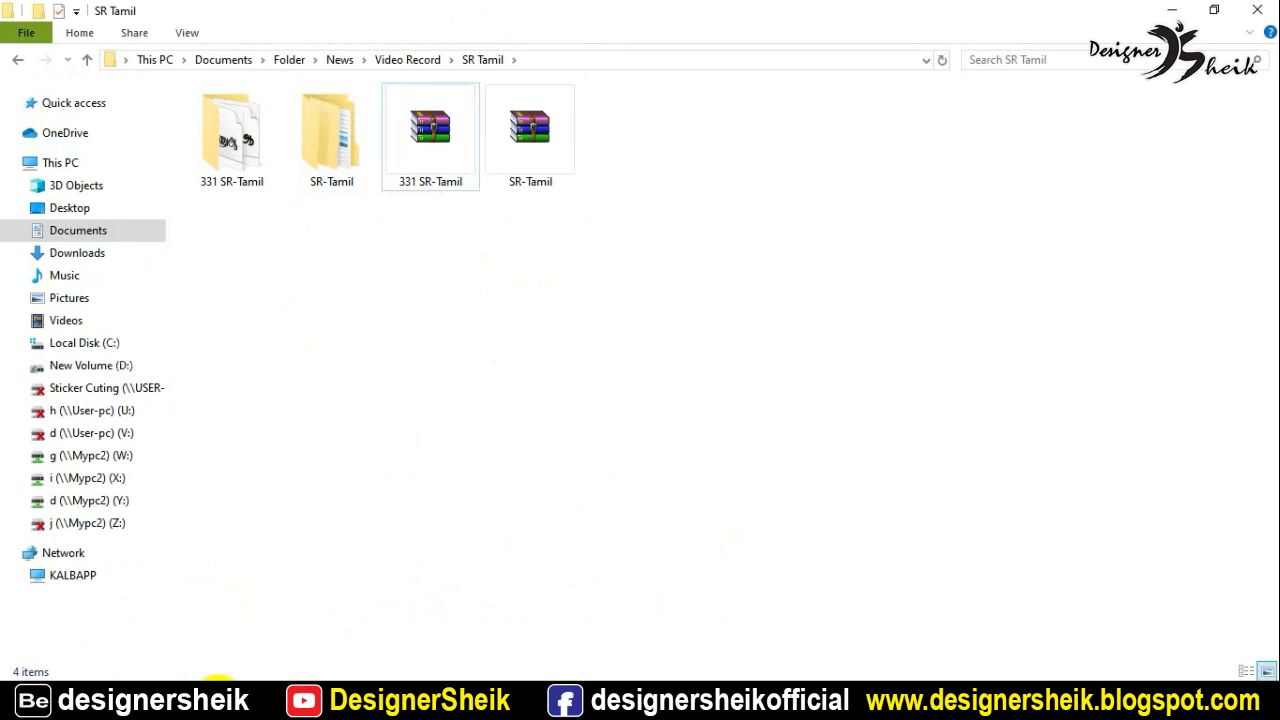
{"action": "left_click", "coordinate": [232, 698]}
{"action": "left_click", "coordinate": [25, 40]}
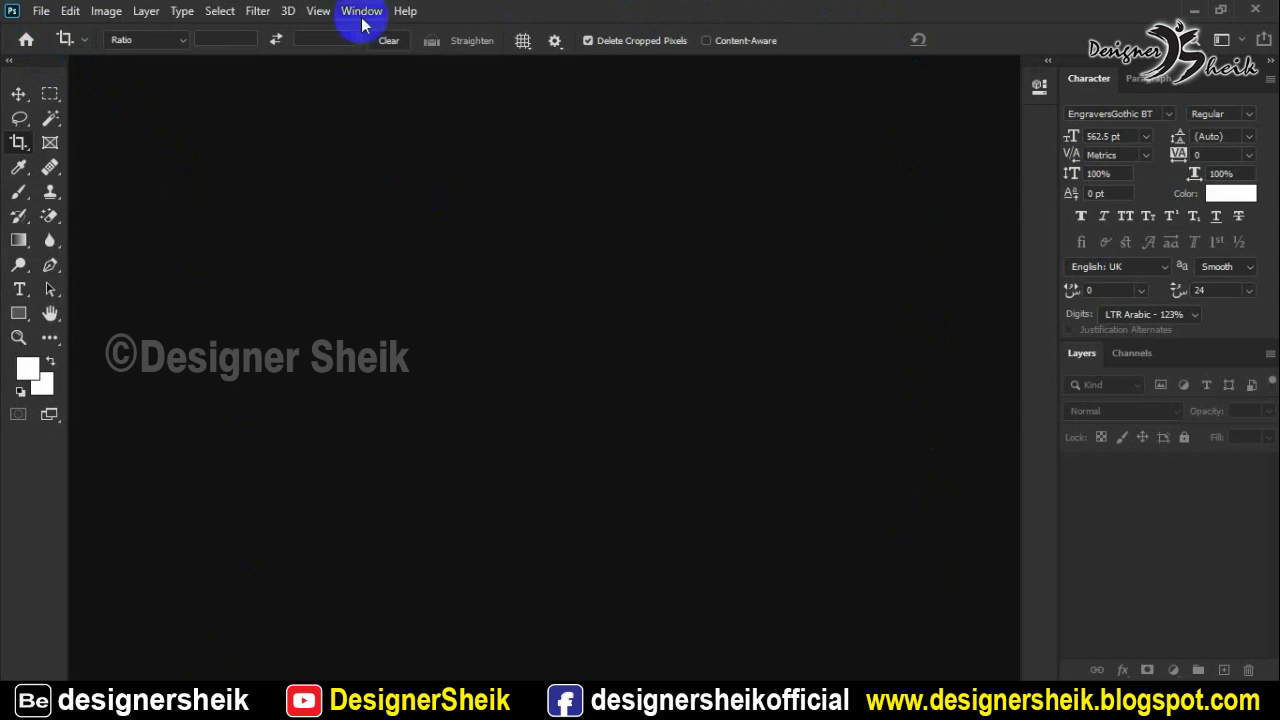
{"action": "left_click", "coordinate": [400, 12]}
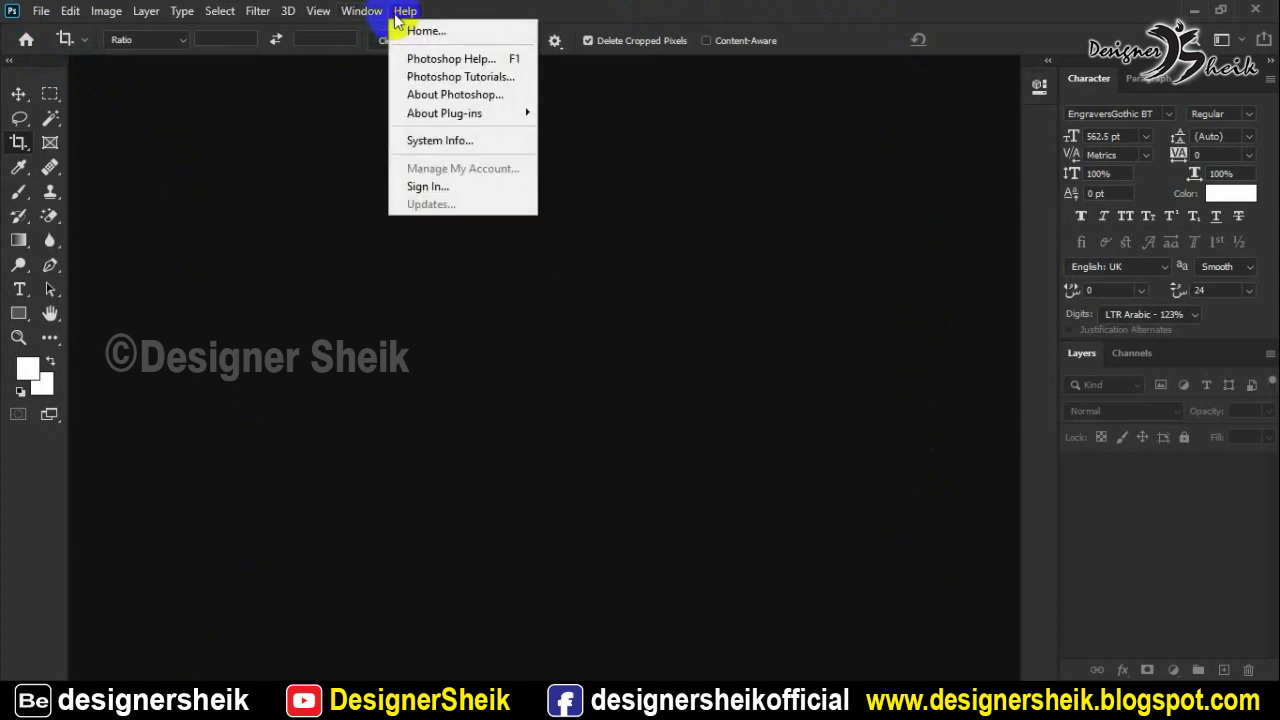
{"action": "left_click", "coordinate": [410, 91]}
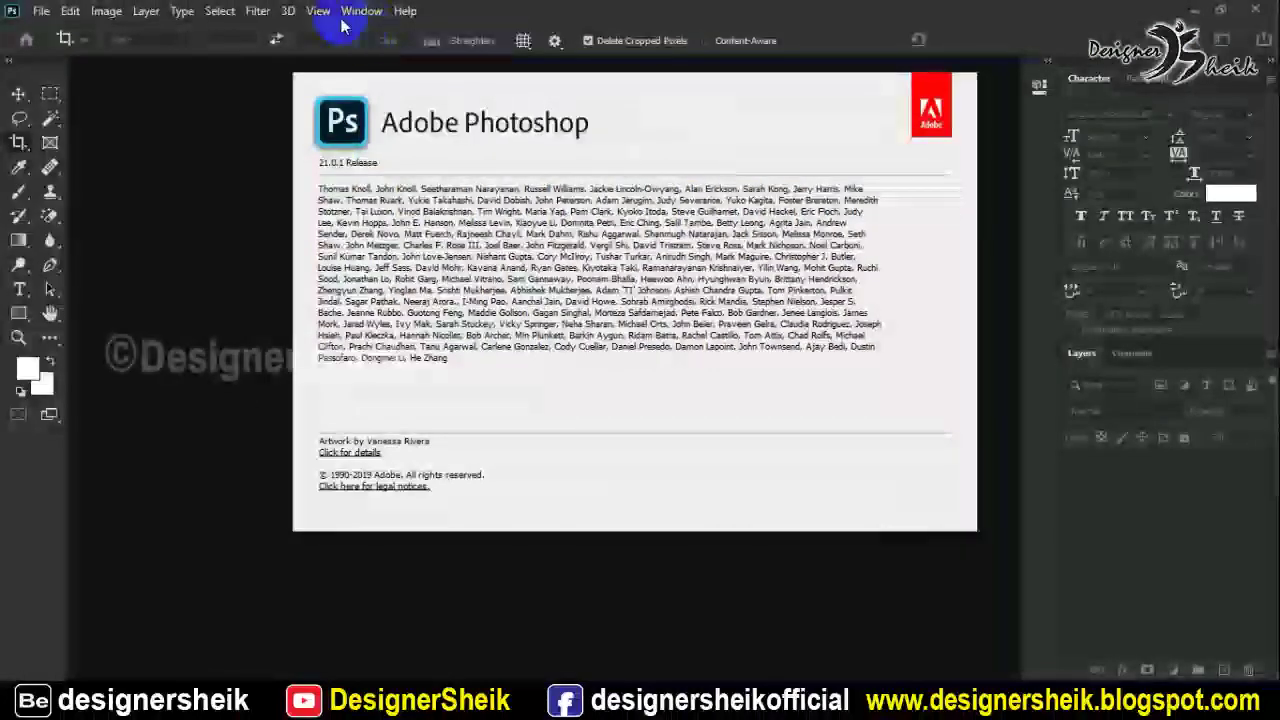
{"action": "left_click", "coordinate": [43, 89]}
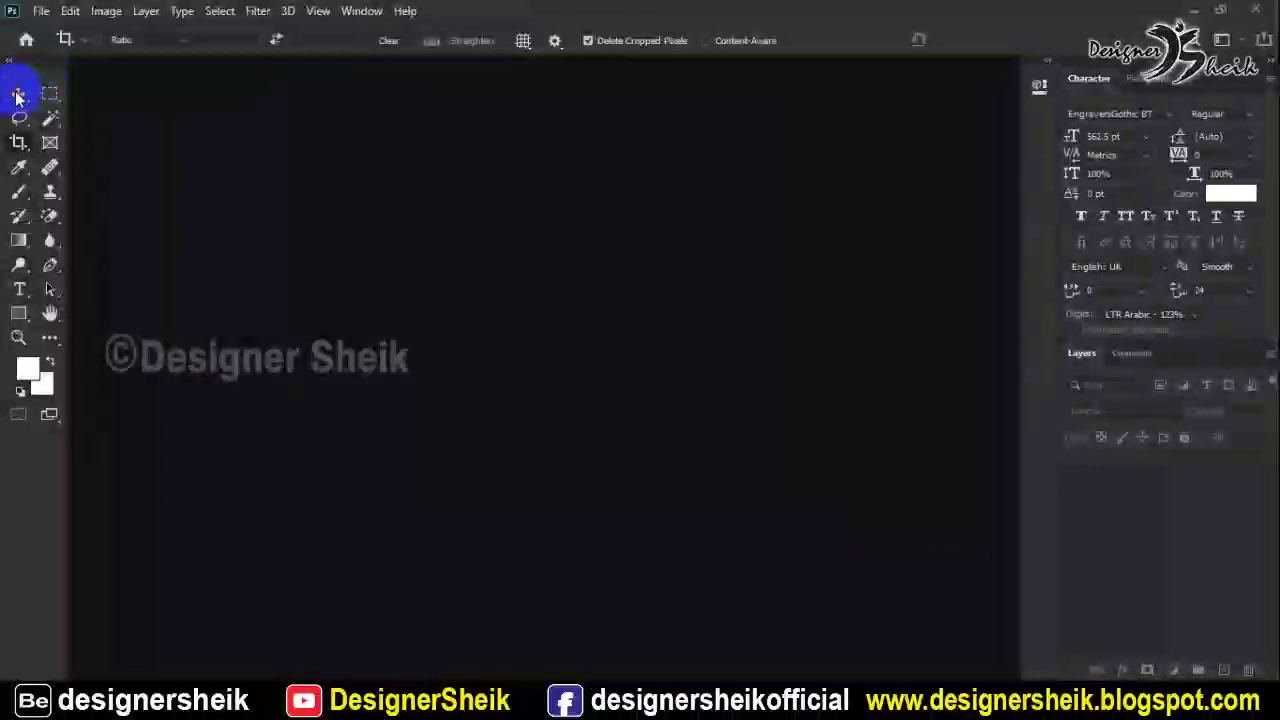
{"action": "left_click", "coordinate": [73, 15]}
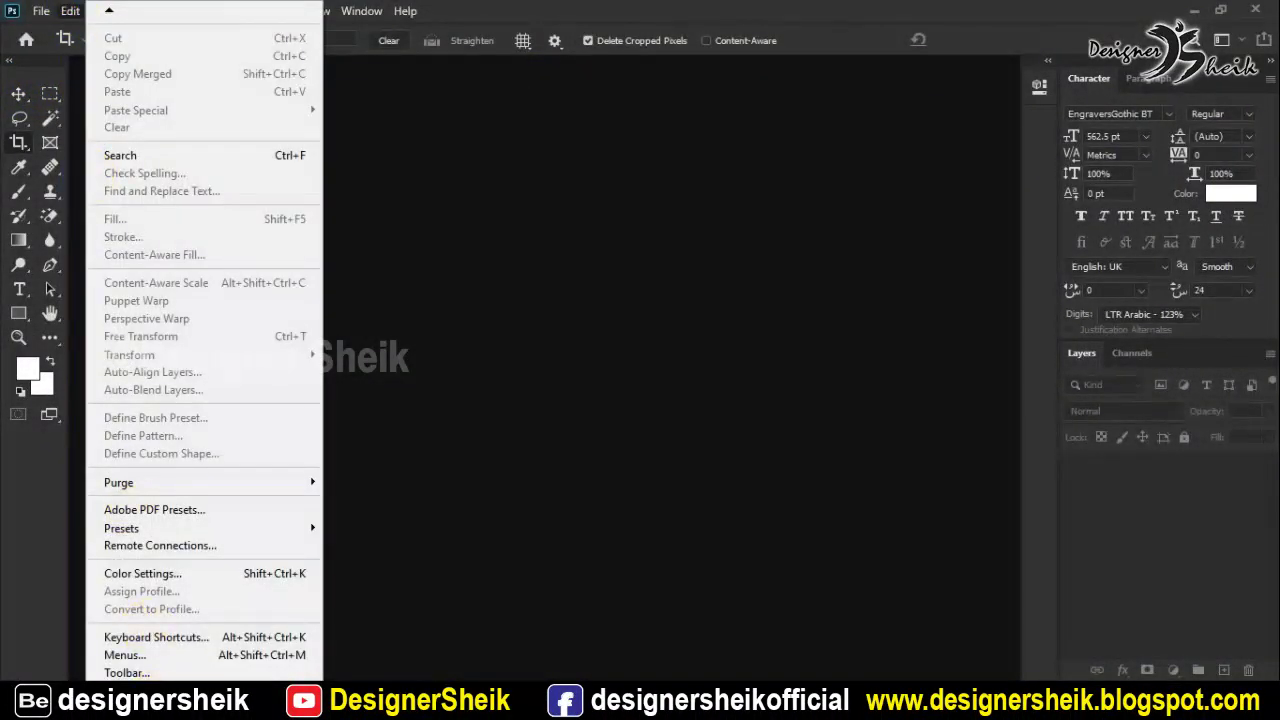
{"action": "mouse_move", "coordinate": [150, 692]}
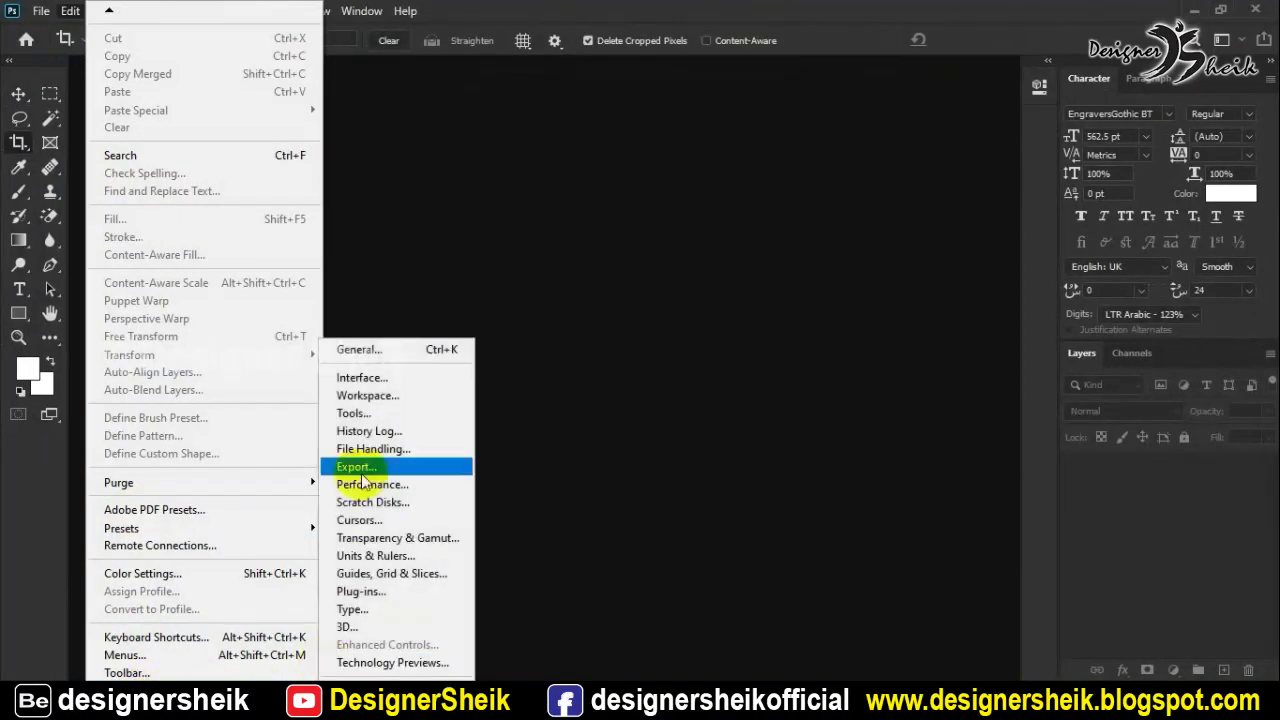
{"action": "left_click", "coordinate": [373, 354]}
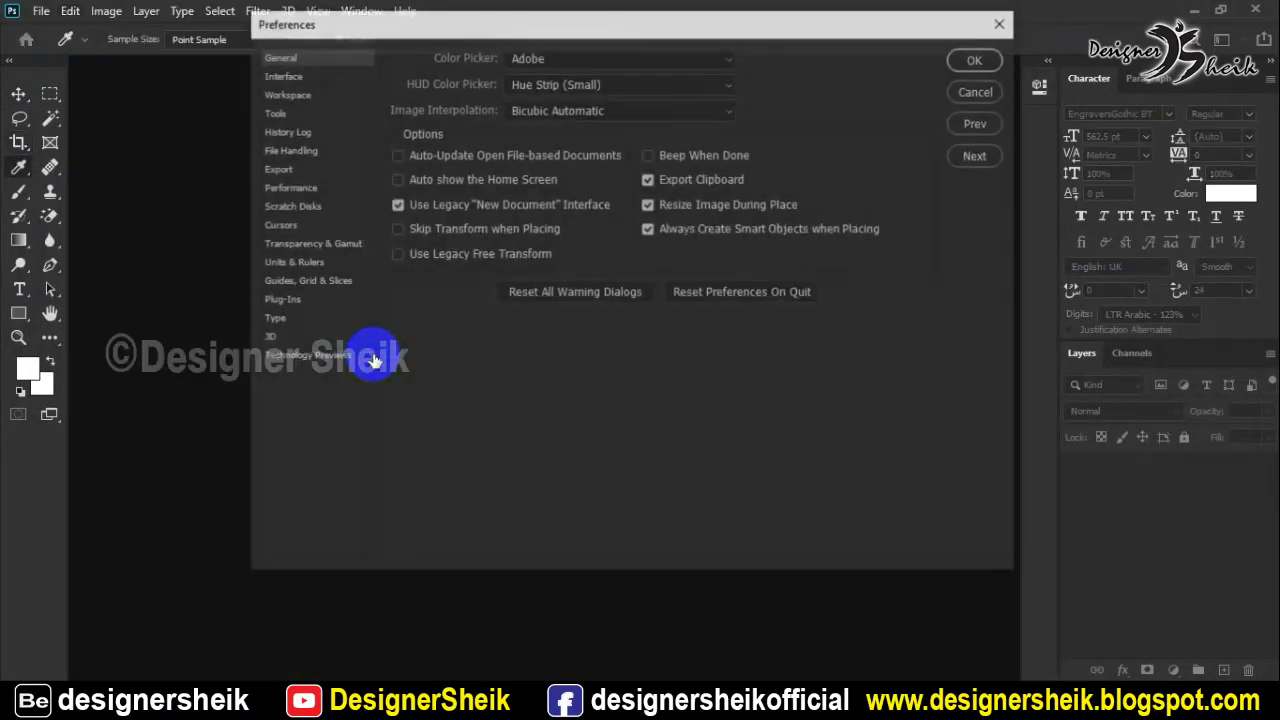
{"action": "left_click", "coordinate": [272, 318]}
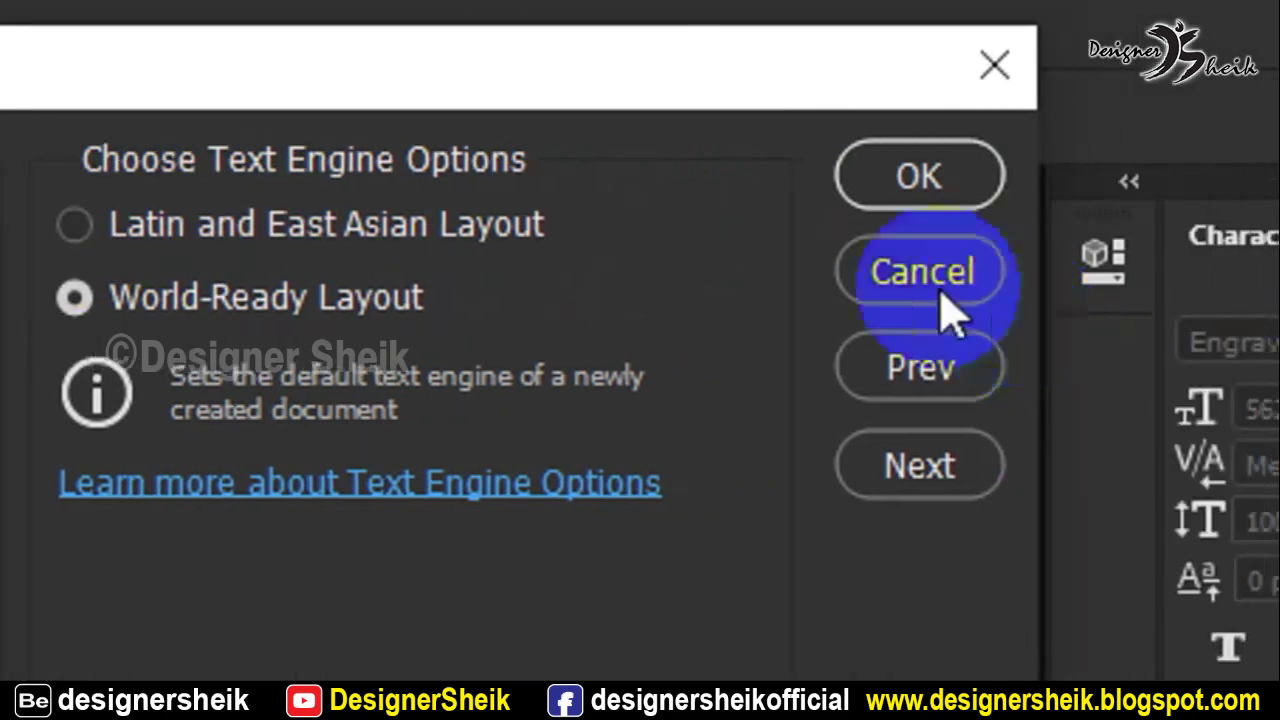
{"action": "left_click", "coordinate": [74, 297]}
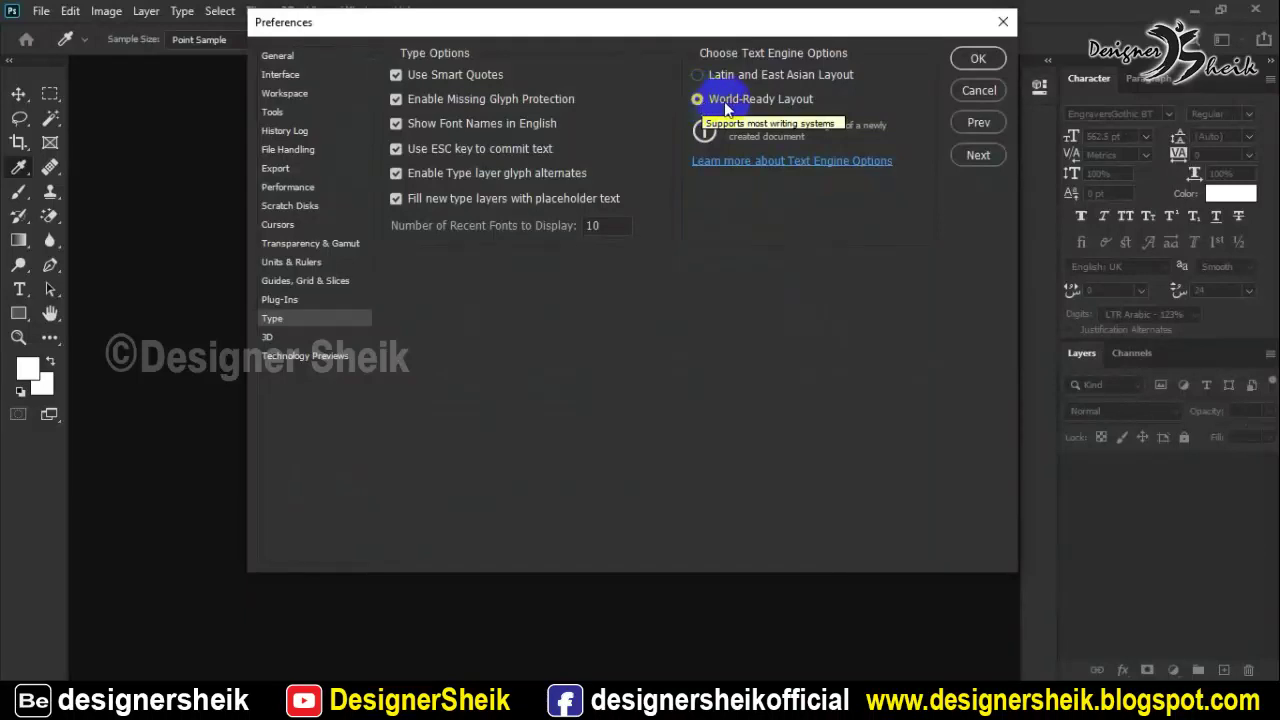
{"action": "left_click", "coordinate": [981, 76]}
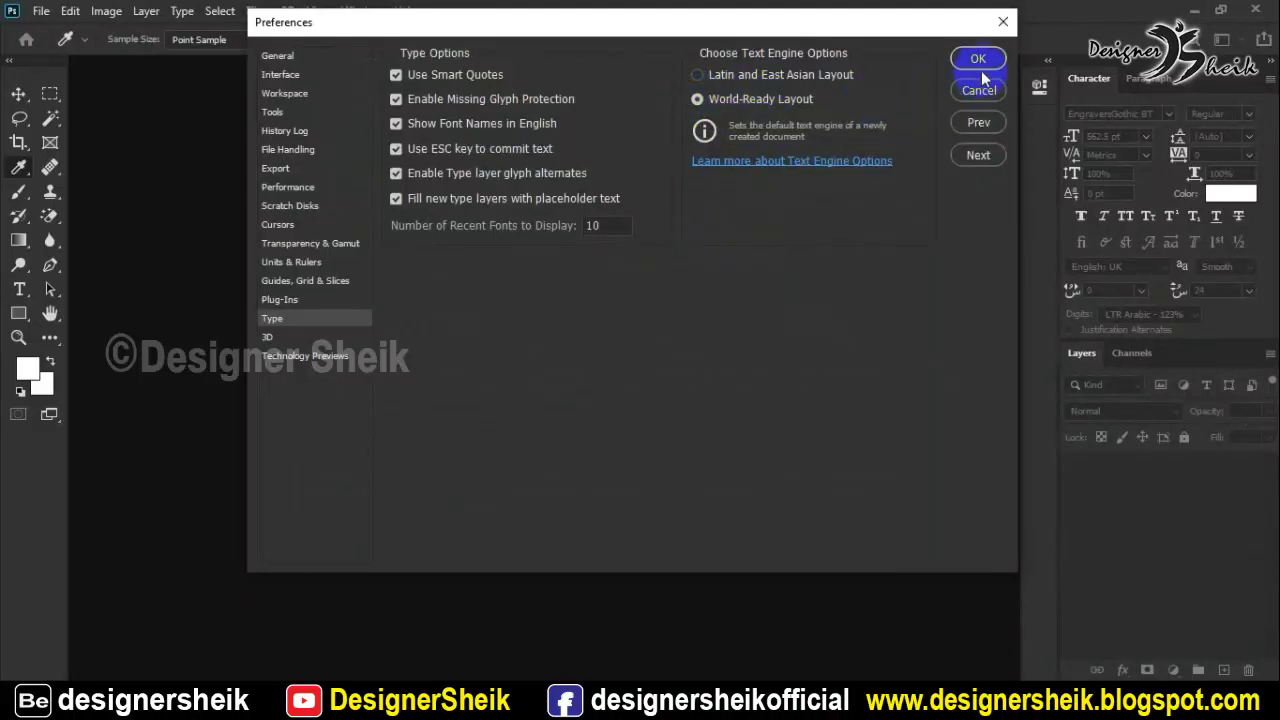
{"action": "left_click", "coordinate": [979, 92]}
{"action": "key", "text": "c"}
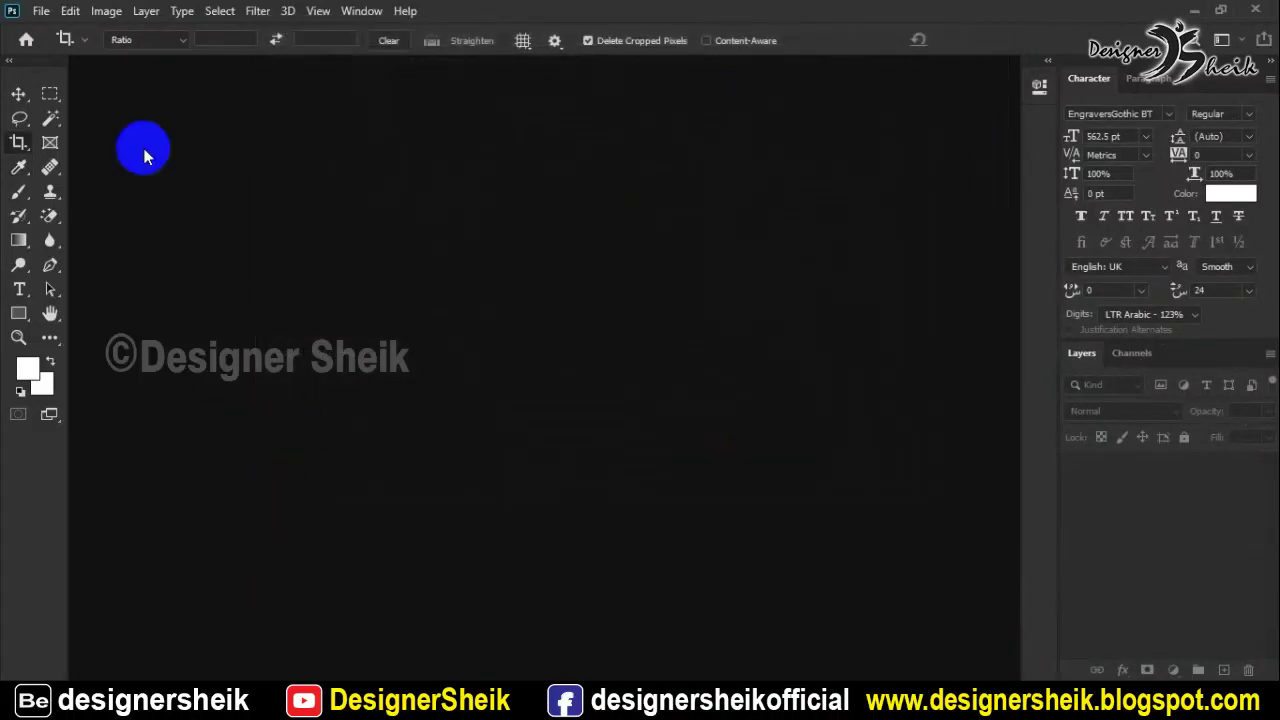
- Create a new Photoshop document from the International Paper preset
{"action": "left_click", "coordinate": [41, 12]}
{"action": "left_click", "coordinate": [45, 34]}
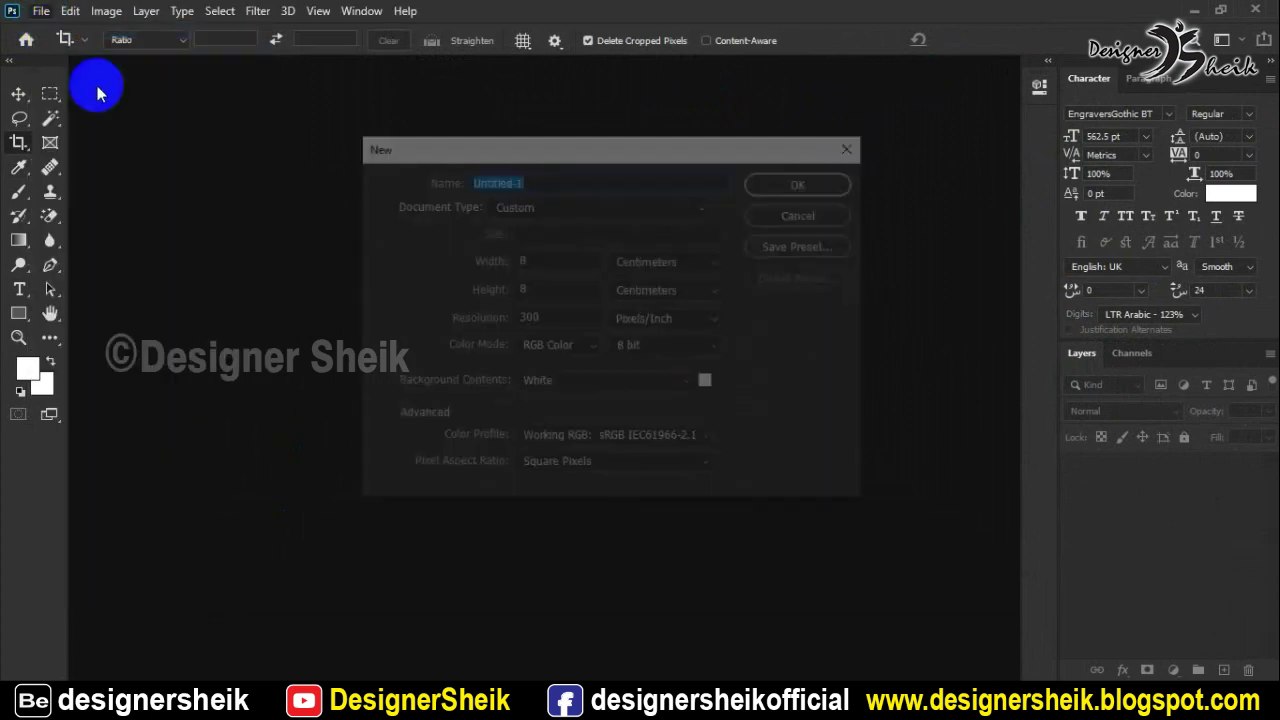
{"action": "left_click", "coordinate": [578, 206]}
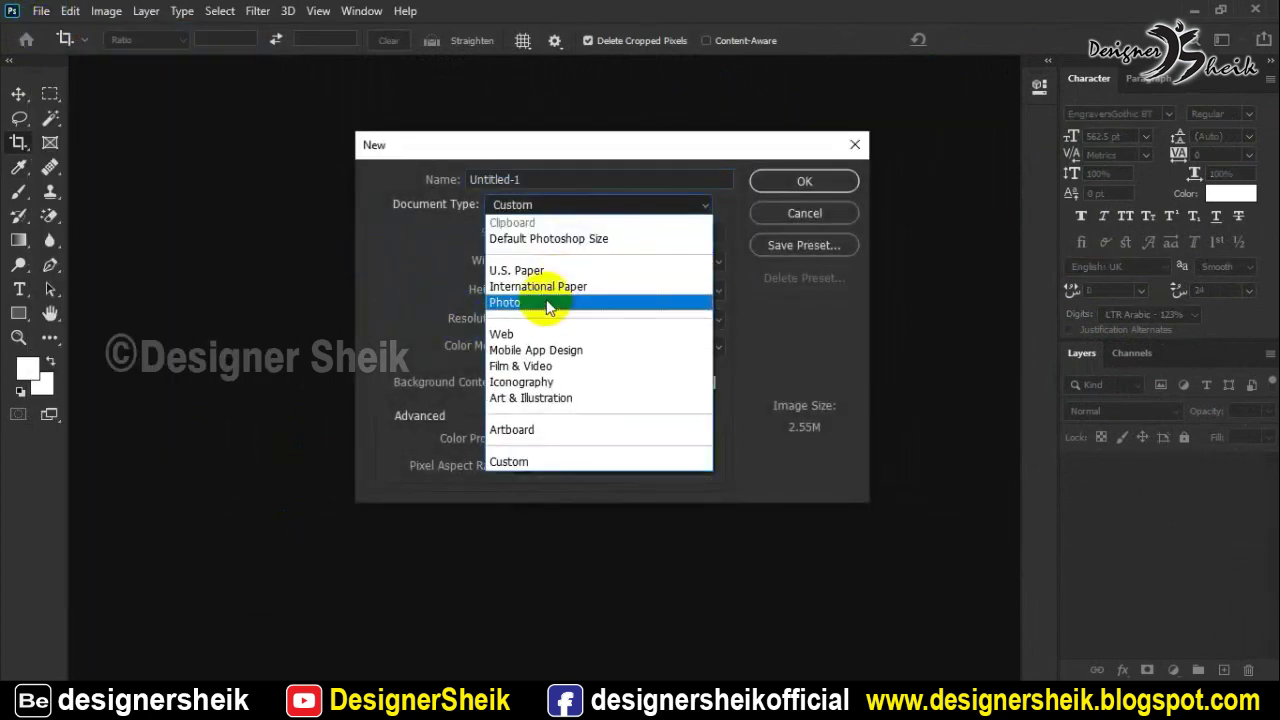
{"action": "left_click", "coordinate": [545, 294]}
{"action": "left_click", "coordinate": [771, 180]}
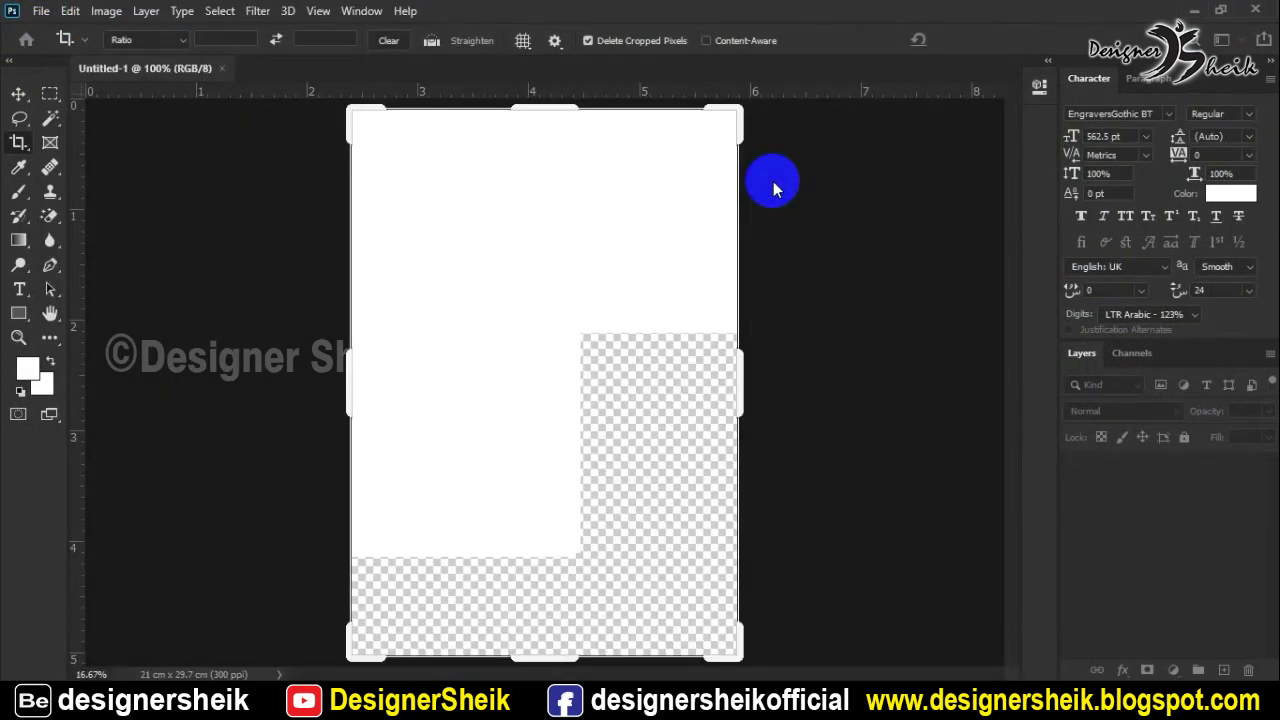
- Rotate the canvas 90° counter clockwise to landscape and fit it on screen
{"action": "left_click", "coordinate": [17, 100]}
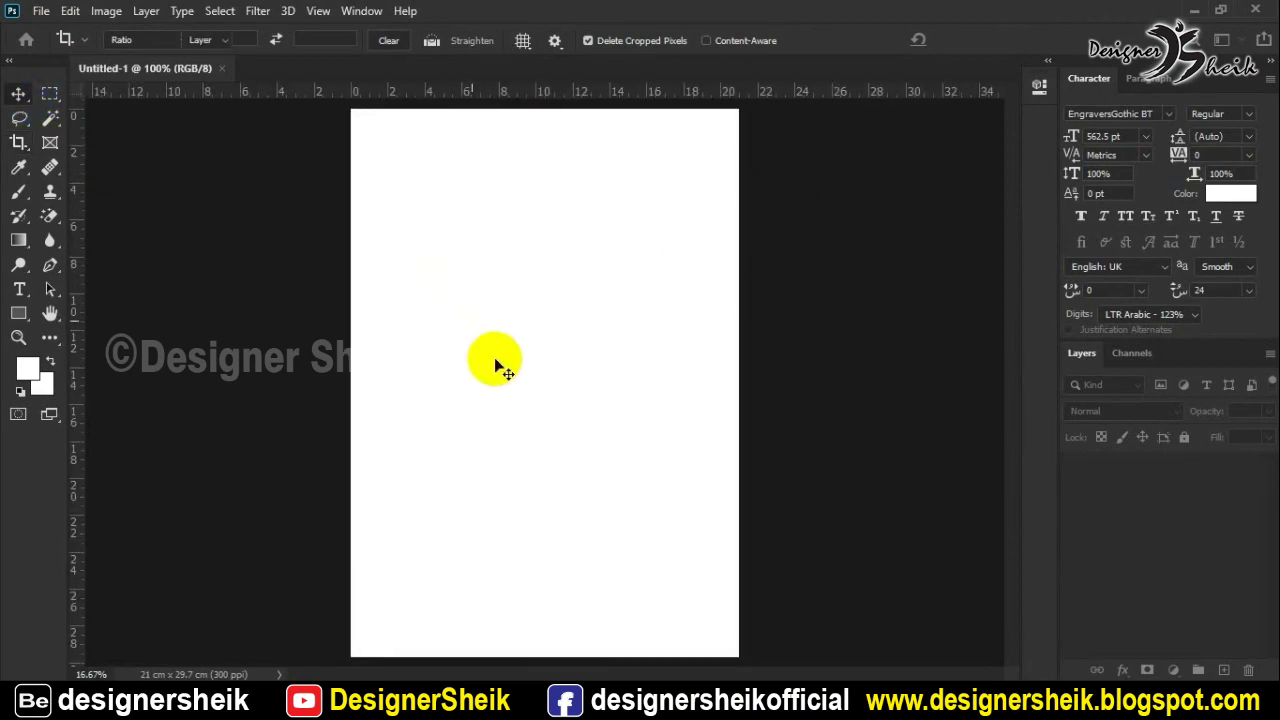
{"action": "left_click", "coordinate": [106, 11]}
{"action": "mouse_move", "coordinate": [240, 32]}
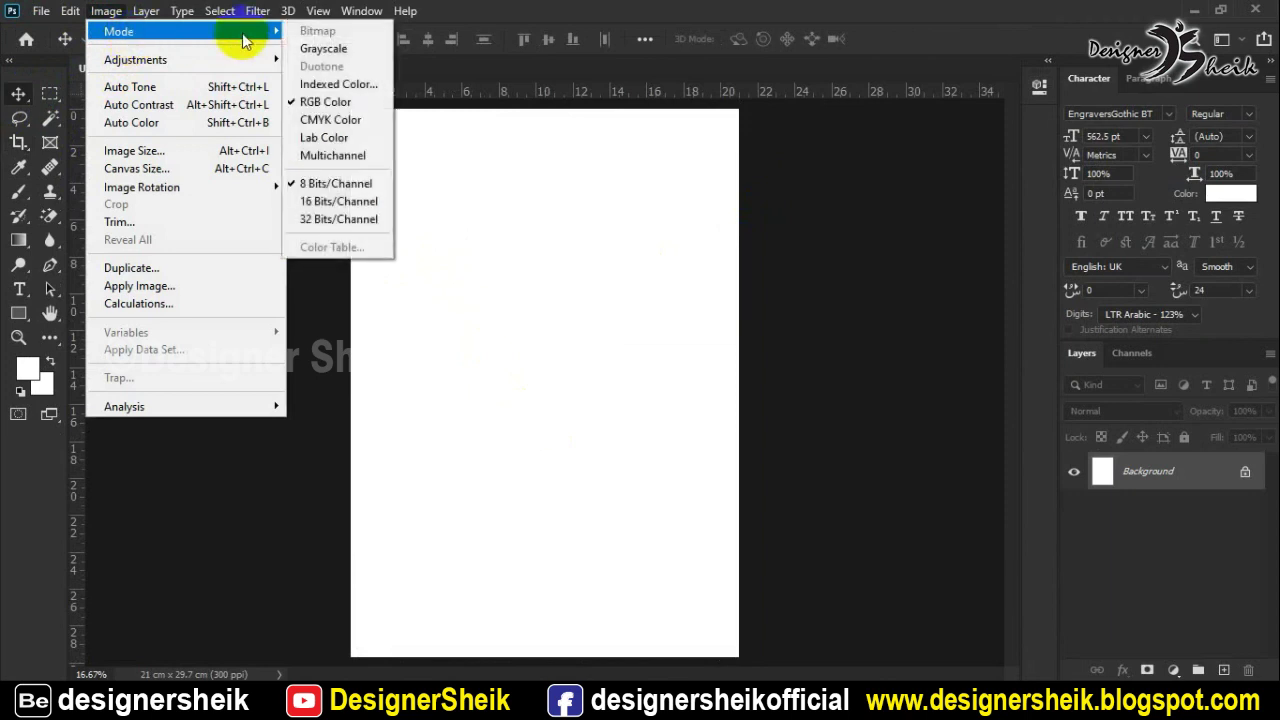
{"action": "mouse_move", "coordinate": [166, 187]}
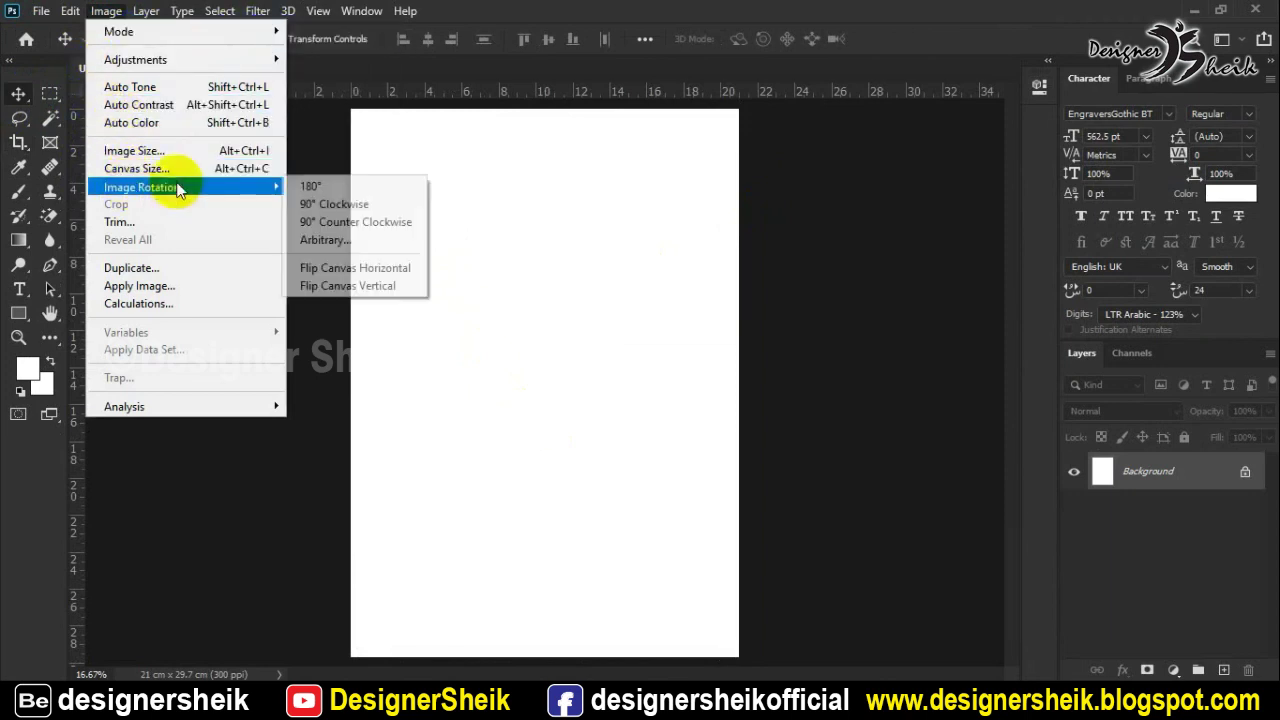
{"action": "left_click", "coordinate": [316, 220]}
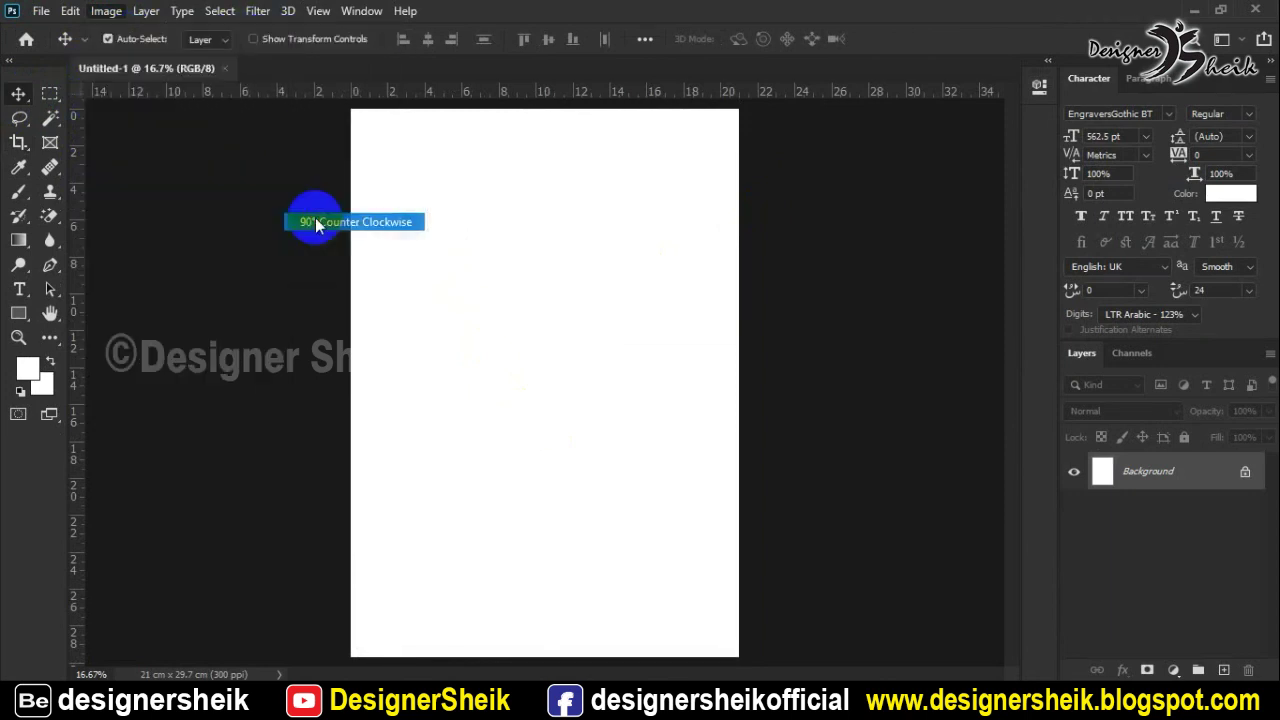
{"action": "key", "text": "ctrl+0"}
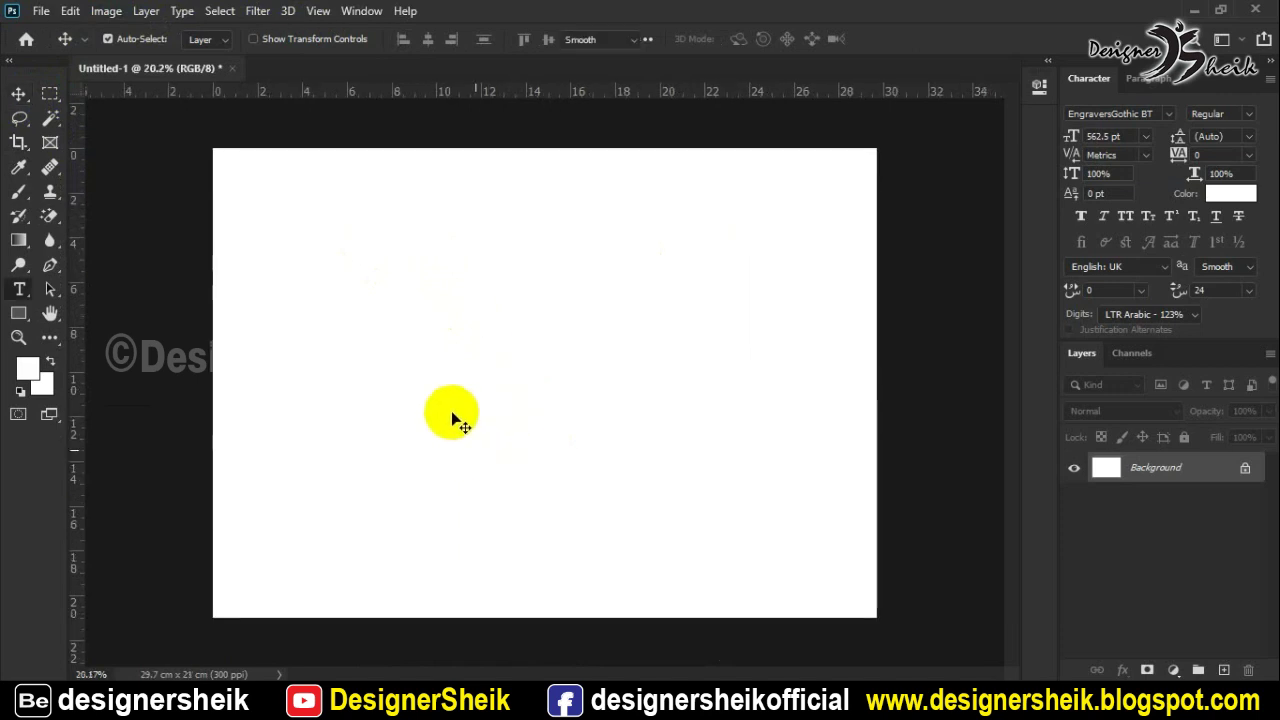
- Add a text layer near the canvas top left and scrub its size to 120.5 pt
{"action": "key", "text": "t"}
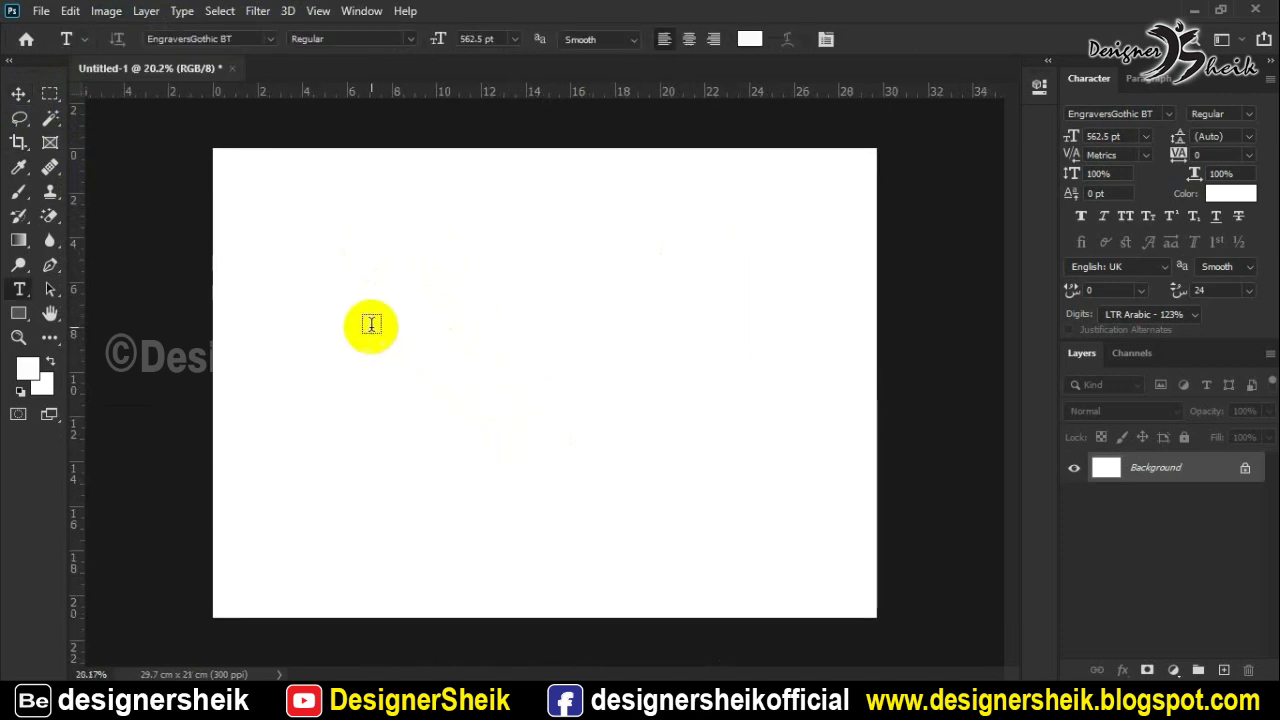
{"action": "left_click", "coordinate": [300, 258]}
{"action": "left_click", "coordinate": [1095, 136]}
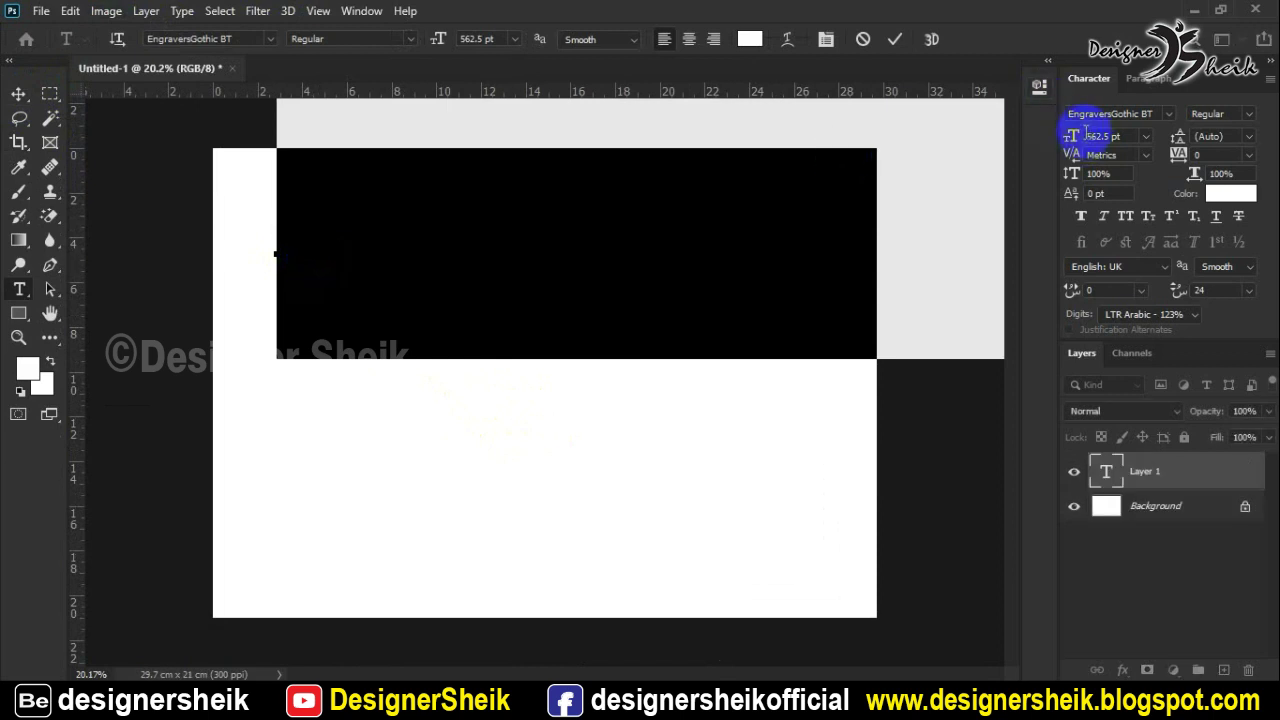
{"action": "left_click_drag", "start_coordinate": [1078, 136], "coordinate": [760, 202]}
- Set the text colour to black (000000) and delete the Lorem Ipsum placeholder
{"action": "left_click", "coordinate": [1230, 193]}
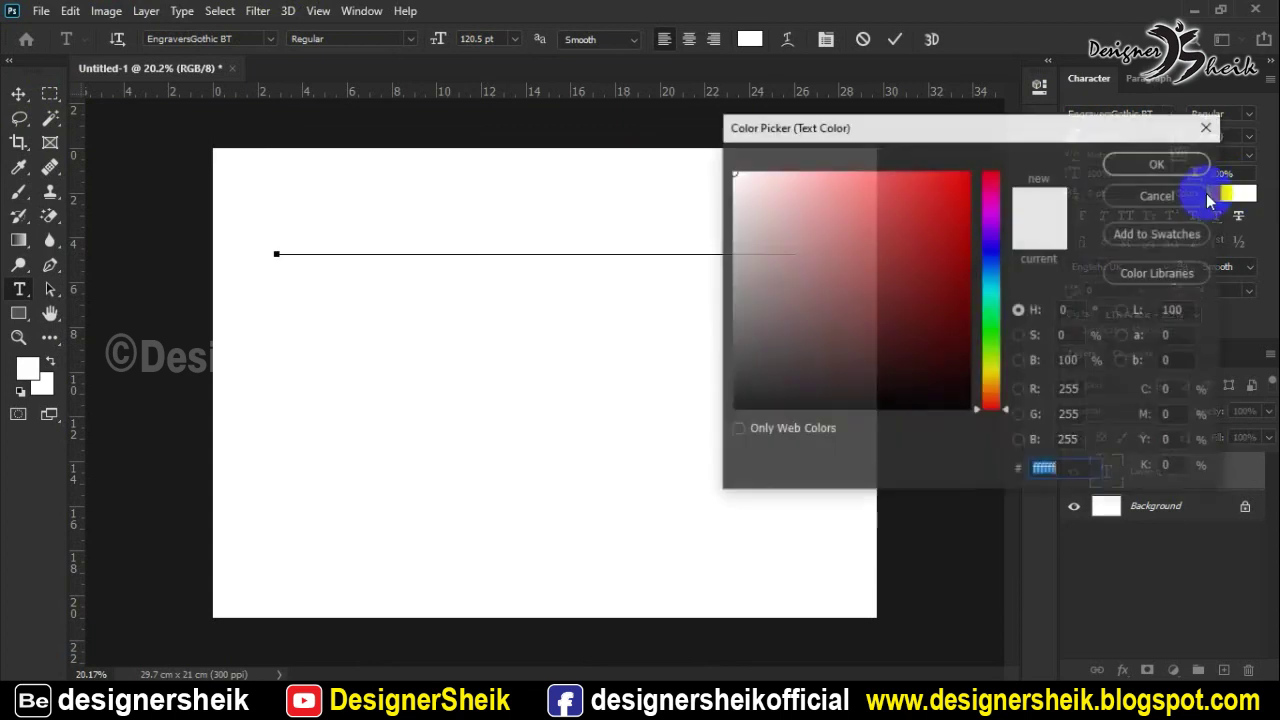
{"action": "left_click_drag", "start_coordinate": [903, 340], "coordinate": [792, 400]}
{"action": "left_click", "coordinate": [1148, 165]}
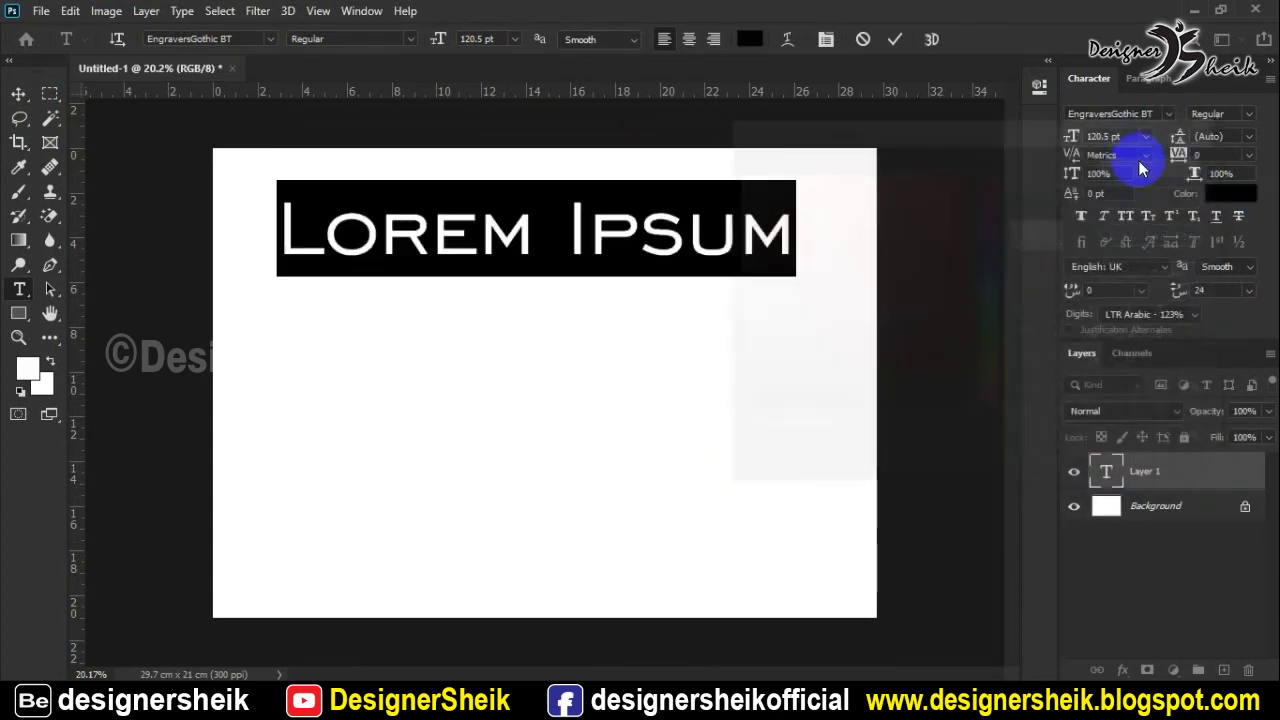
{"action": "left_click", "coordinate": [510, 231]}
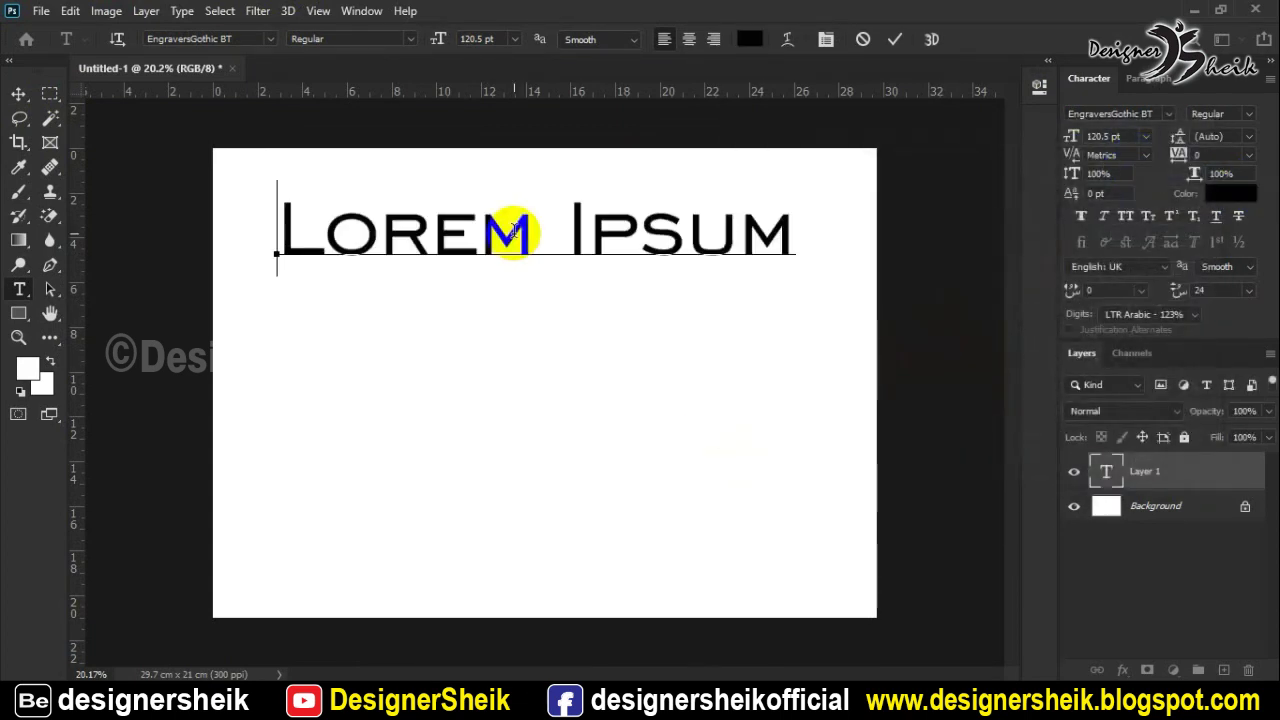
{"action": "key", "text": "ctrl+a"}
{"action": "key", "text": "BackSpace"}
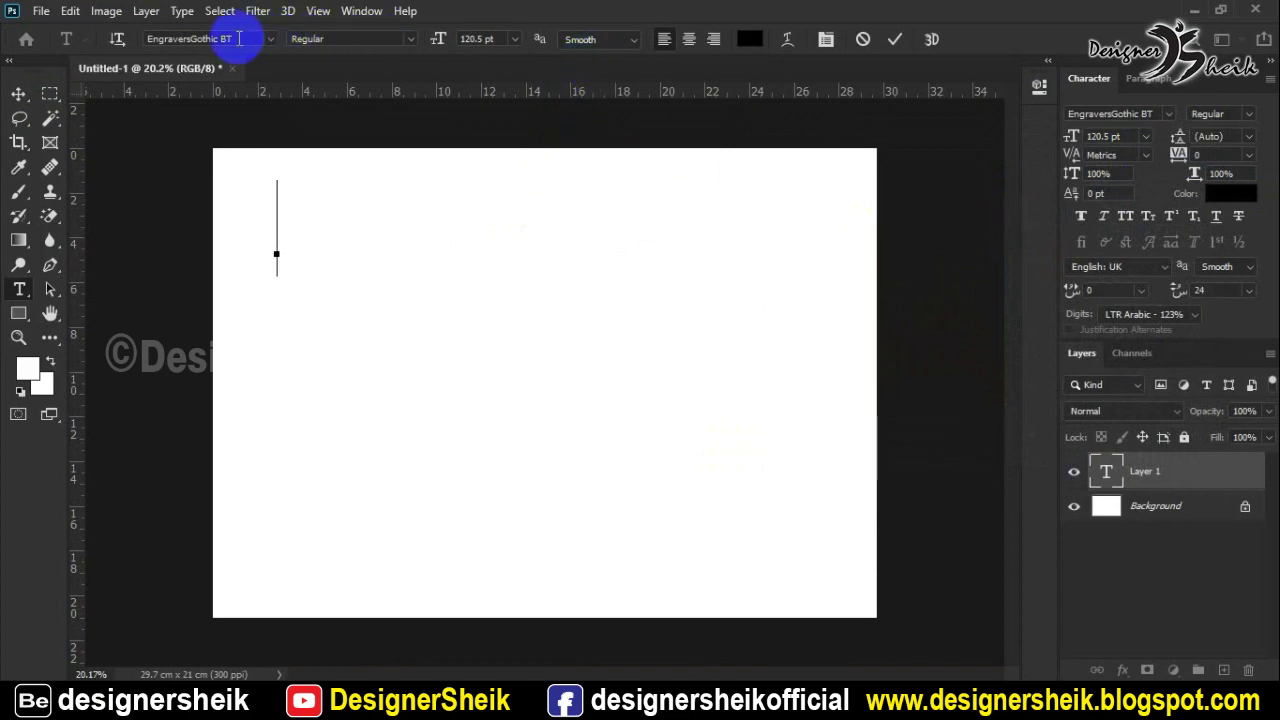
- Search the font list for SR and apply SR-Tamil057
{"action": "key", "text": "BackSpace"}
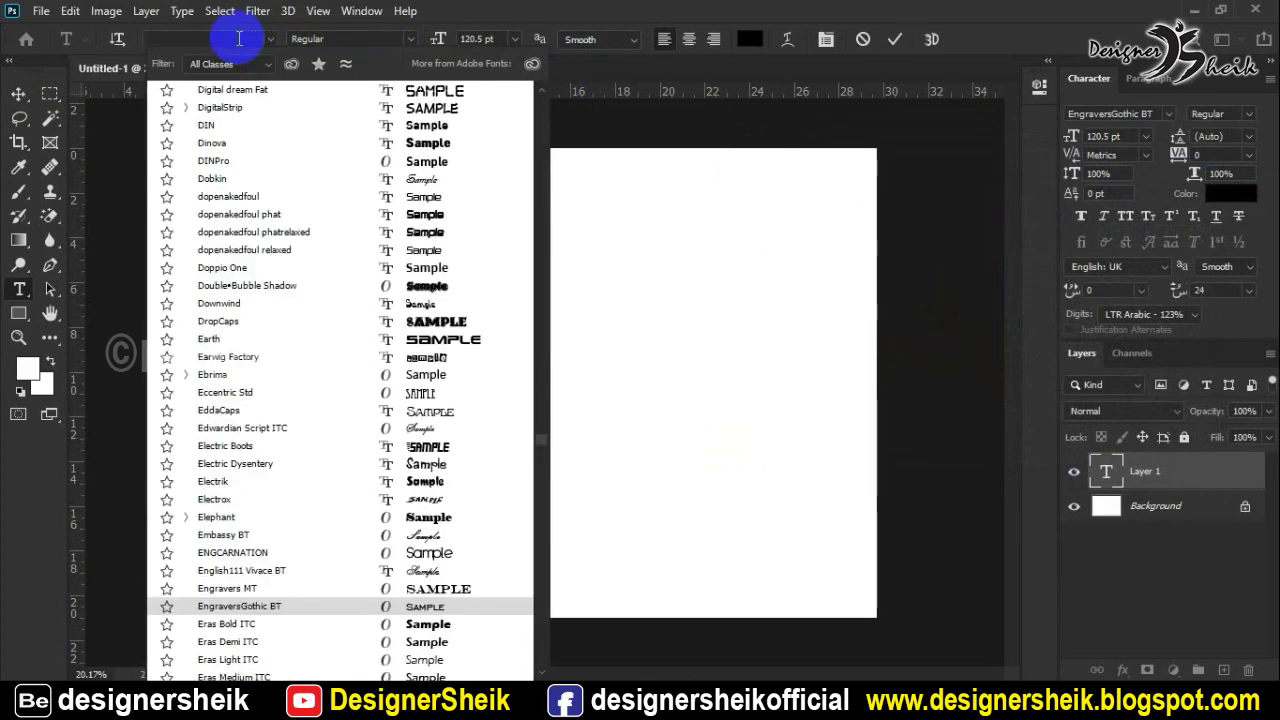
{"action": "type", "text": "SR"}
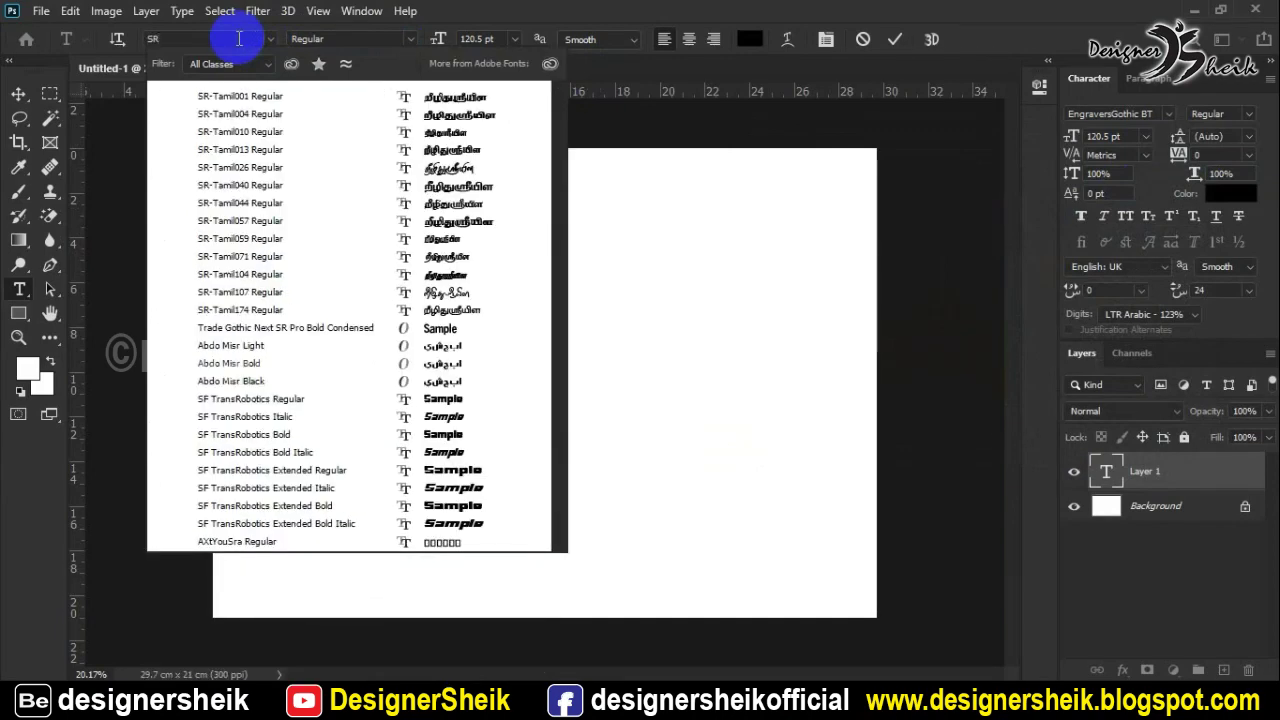
{"action": "key", "text": "Down"}
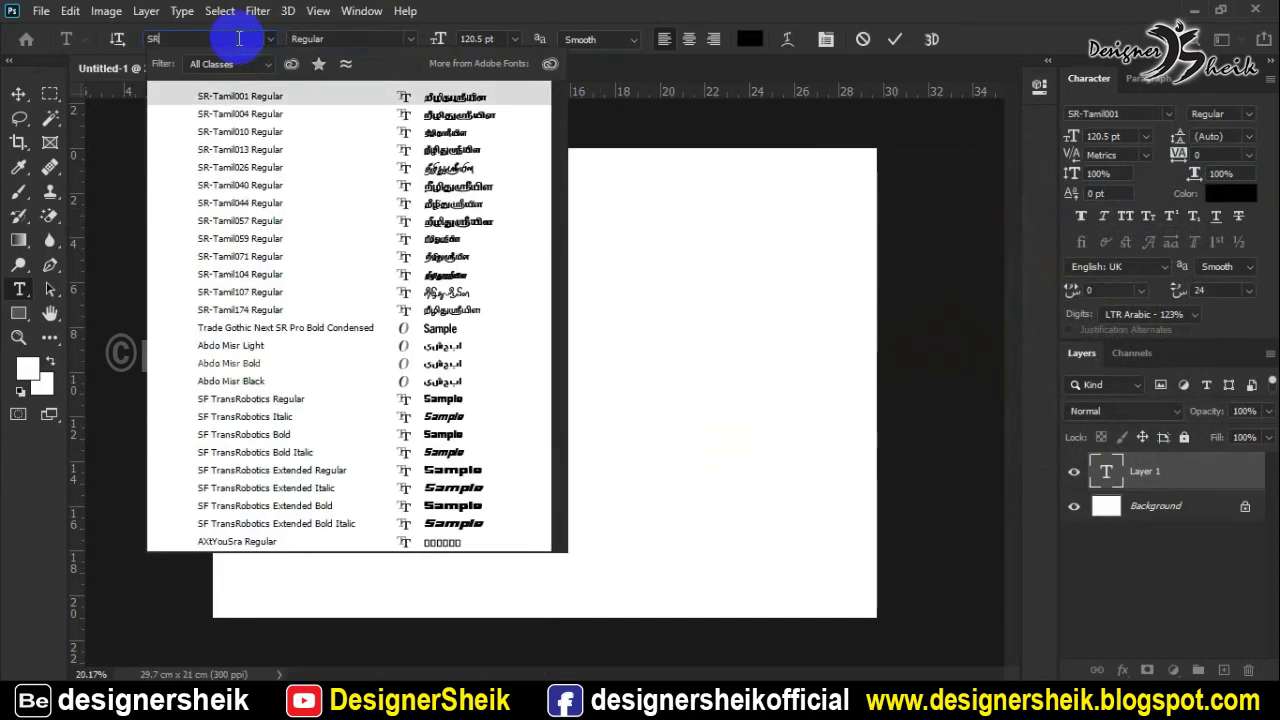
{"action": "key", "text": "Down"}
{"action": "key", "text": "Down"}
{"action": "key", "text": "Down"}
{"action": "key", "text": "Down"}
{"action": "key", "text": "Down"}
{"action": "key", "text": "Down"}
{"action": "key", "text": "Down"}
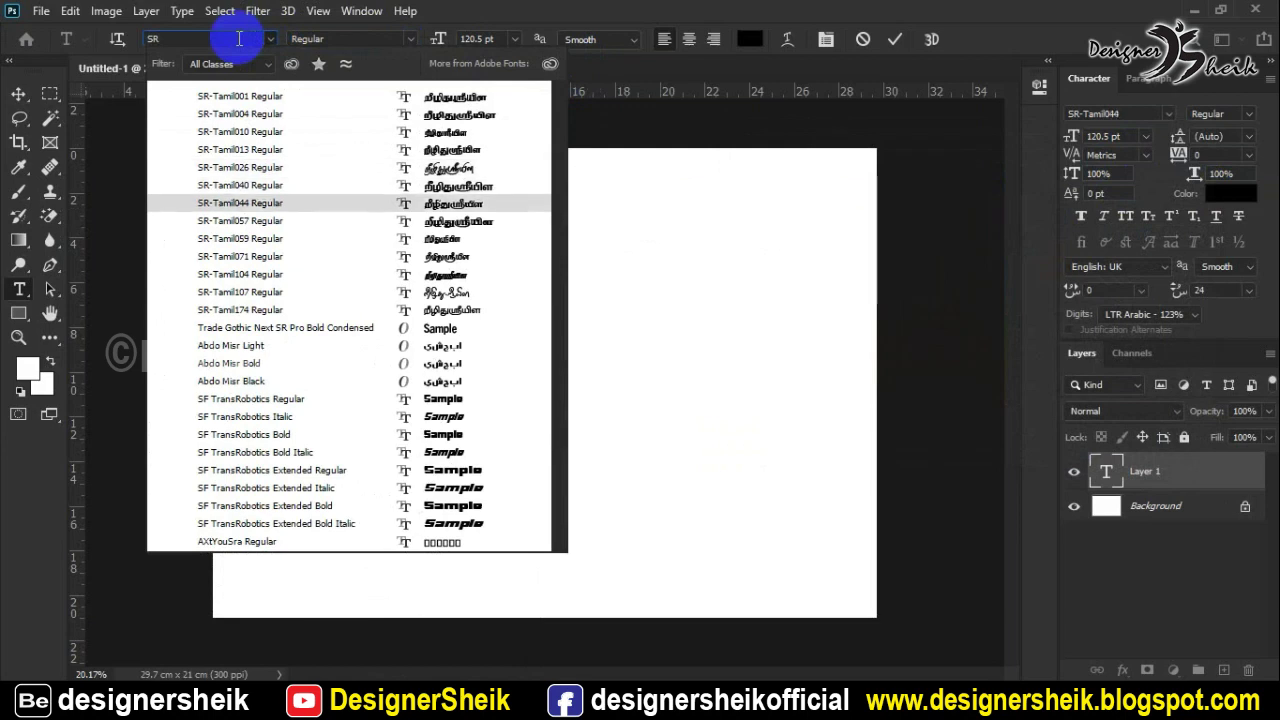
{"action": "key", "text": "Return"}
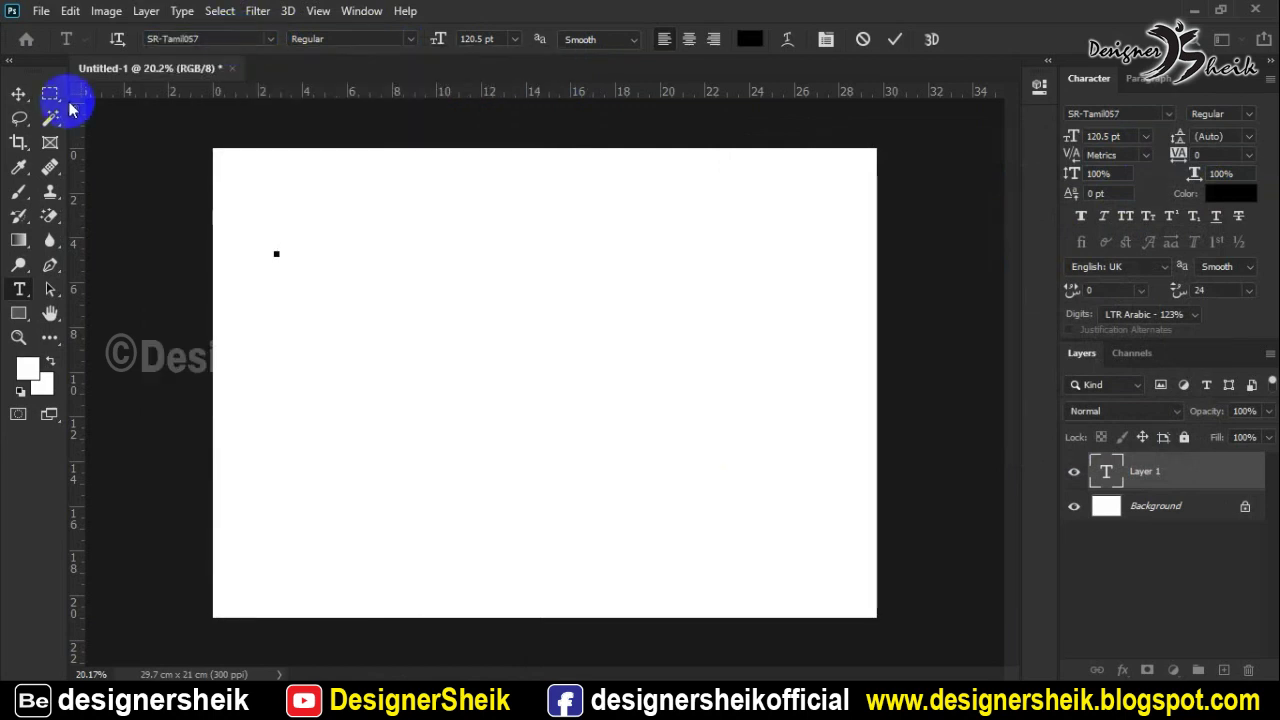
- Paste the converted Tamil text into the layer, then select and delete it
{"action": "left_click", "coordinate": [277, 245]}
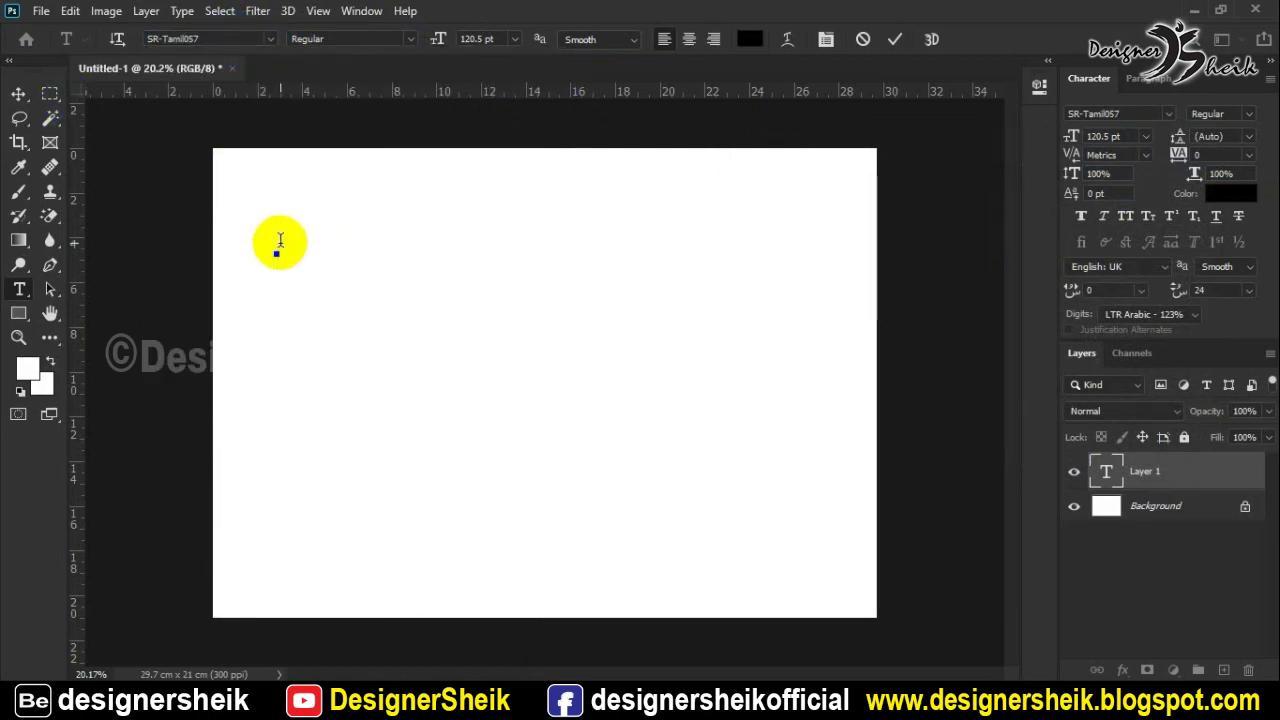
{"action": "key", "text": "ctrl+v"}
{"action": "key", "text": "ctrl+a"}
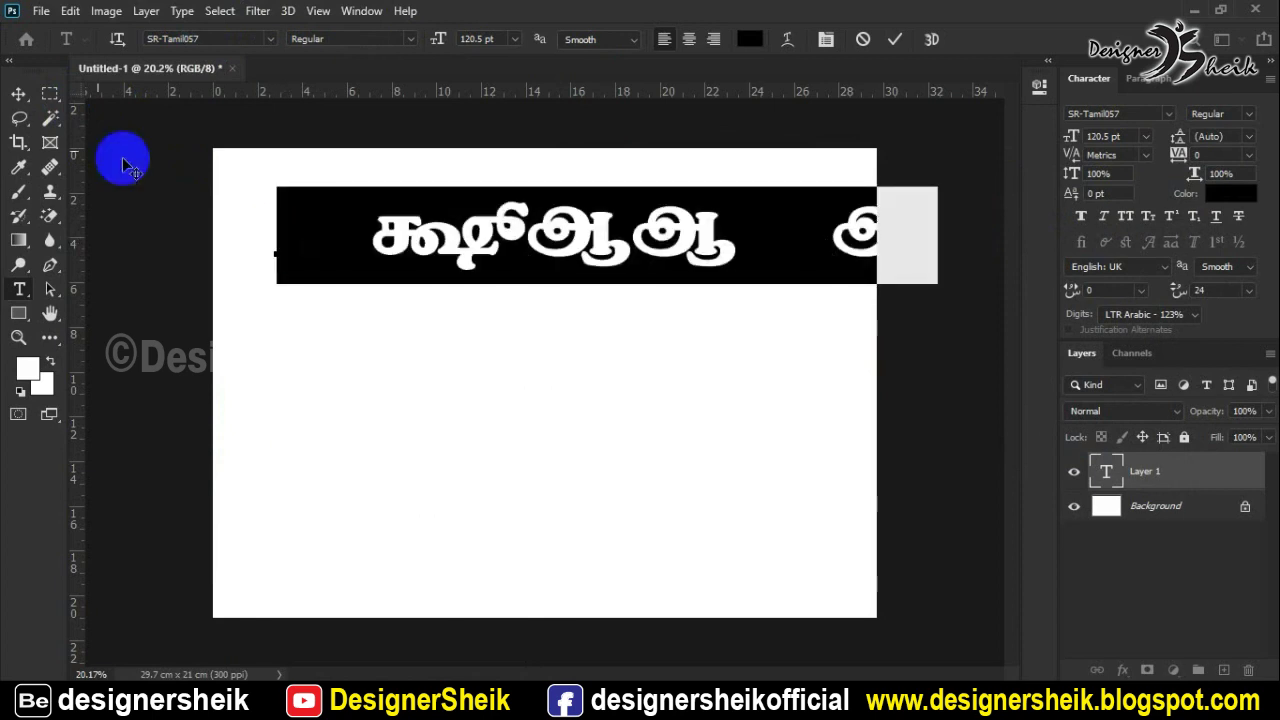
{"action": "left_click", "coordinate": [364, 204]}
{"action": "key", "text": "ctrl+a"}
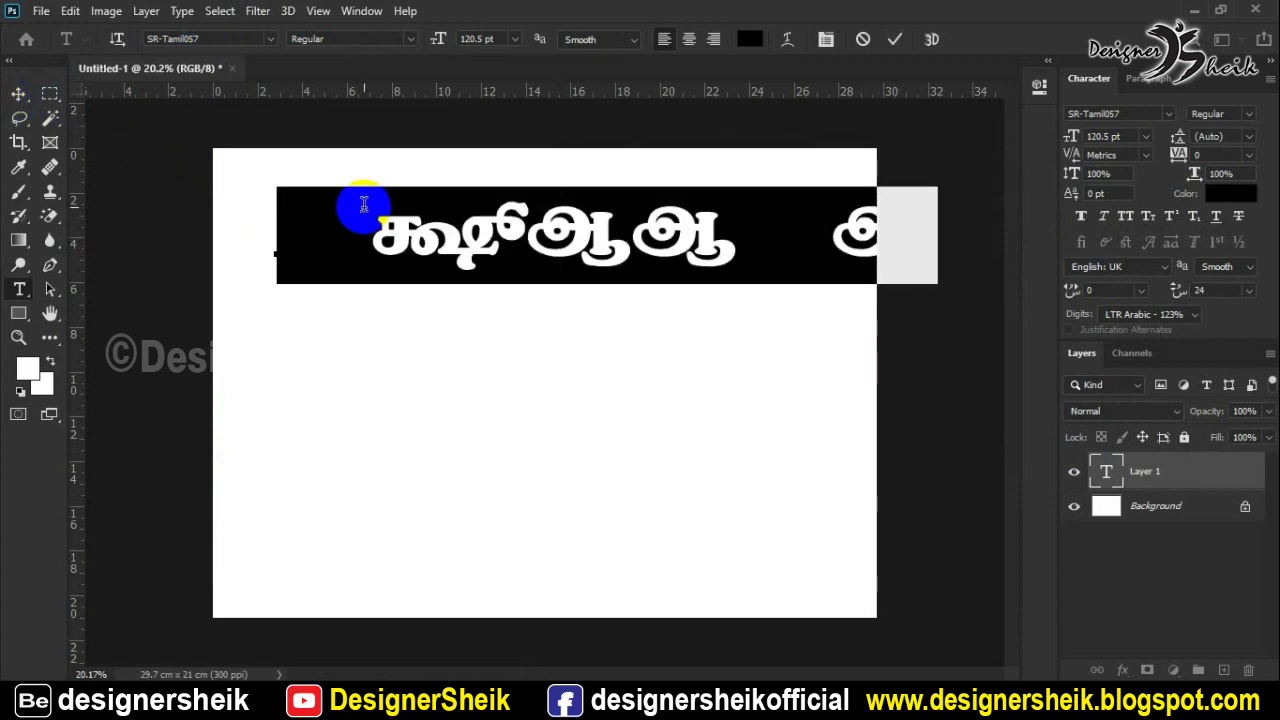
{"action": "key", "text": "BackSpace"}
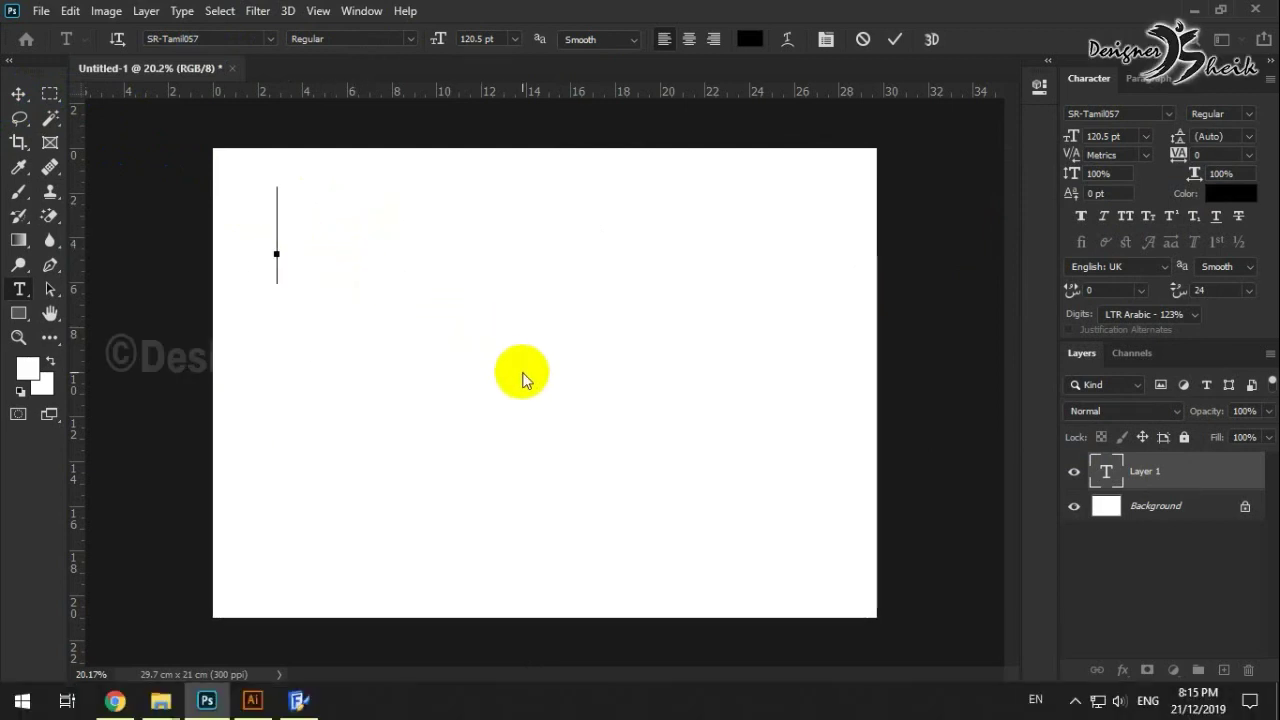
- Type அாளுநற்தீவ, commit it, nudge it slightly down, and minimize Photoshop
{"action": "type", "text": "அ"}
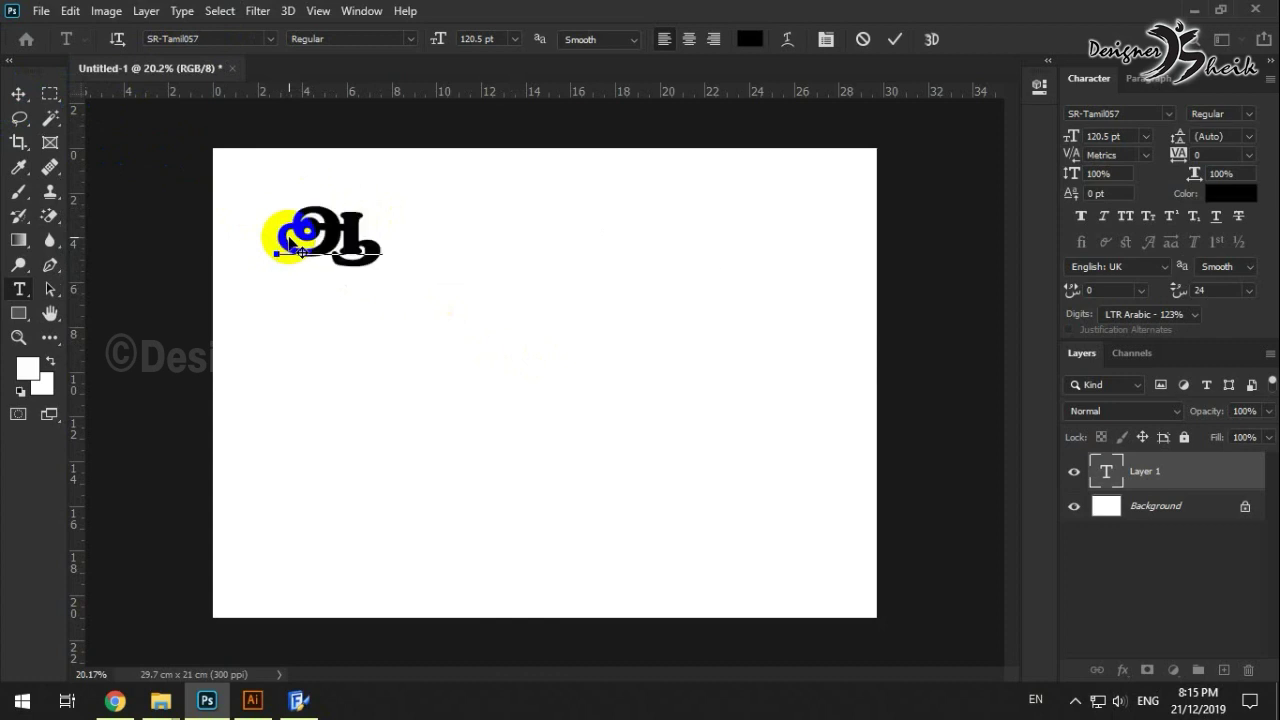
{"action": "type", "text": "ாளுநற்தீவ"}
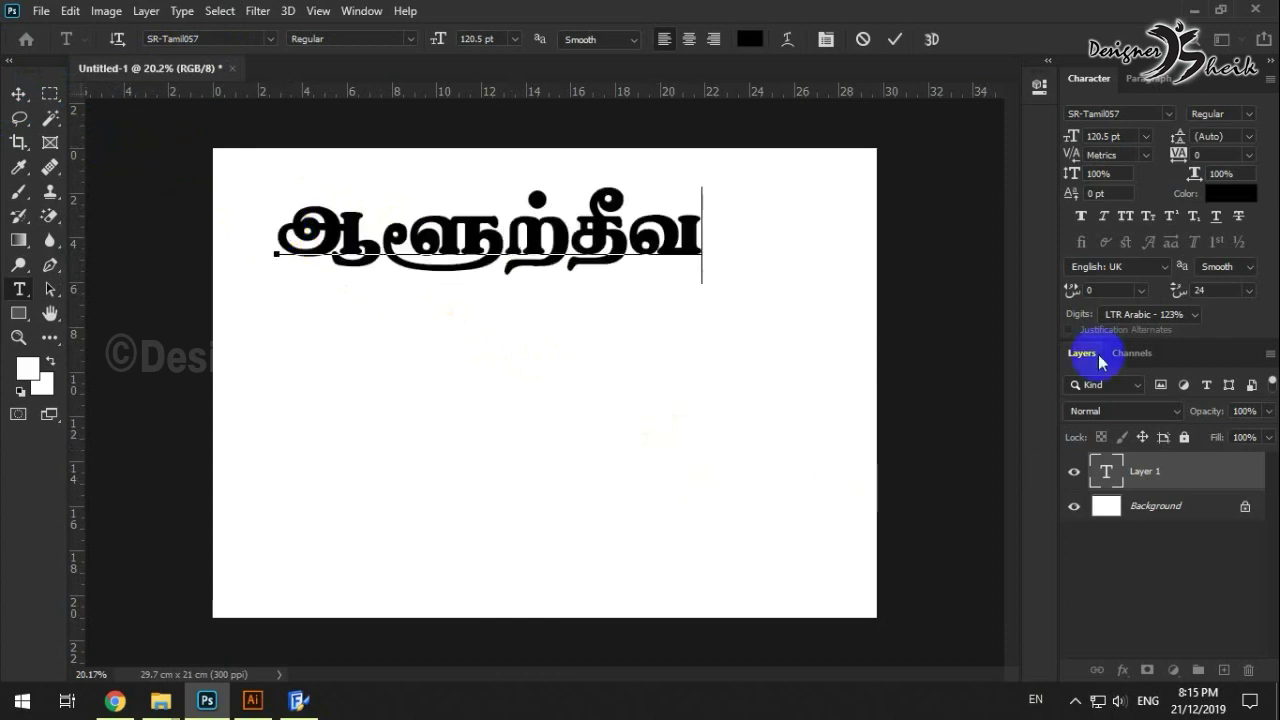
{"action": "left_click", "coordinate": [14, 96]}
{"action": "left_click_drag", "start_coordinate": [456, 248], "coordinate": [457, 268]}
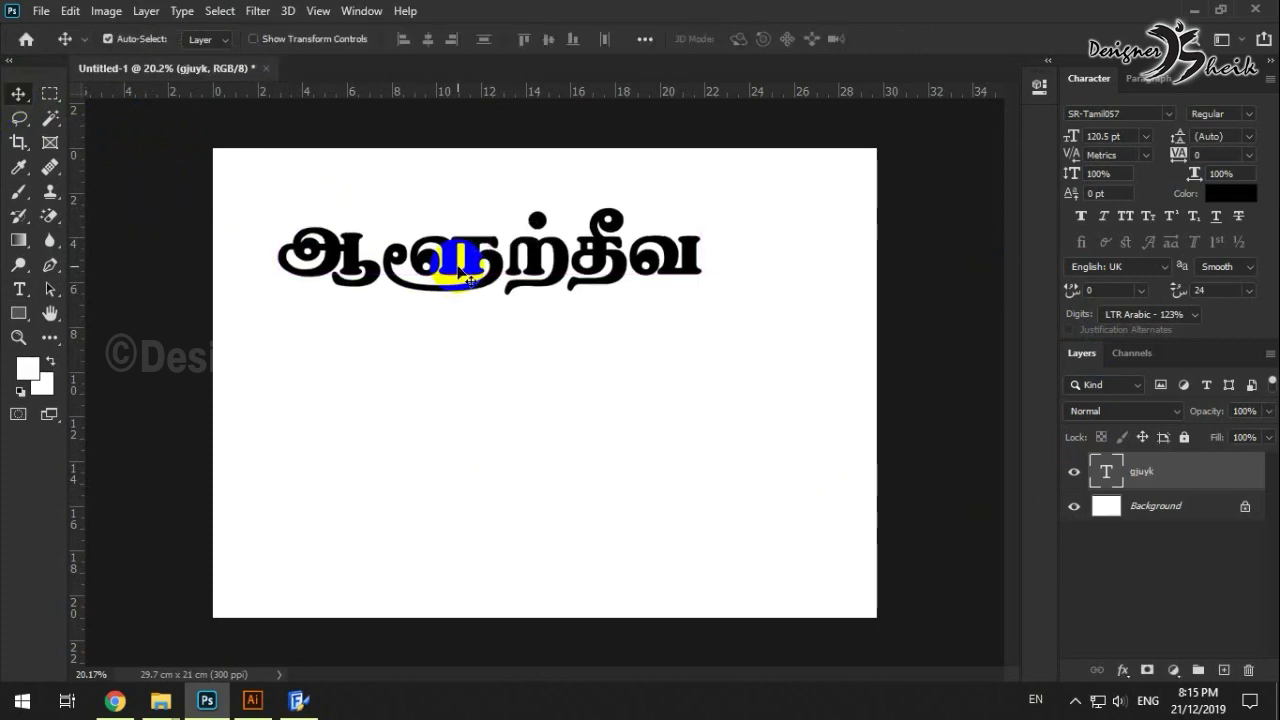
{"action": "left_click", "coordinate": [1189, 10]}
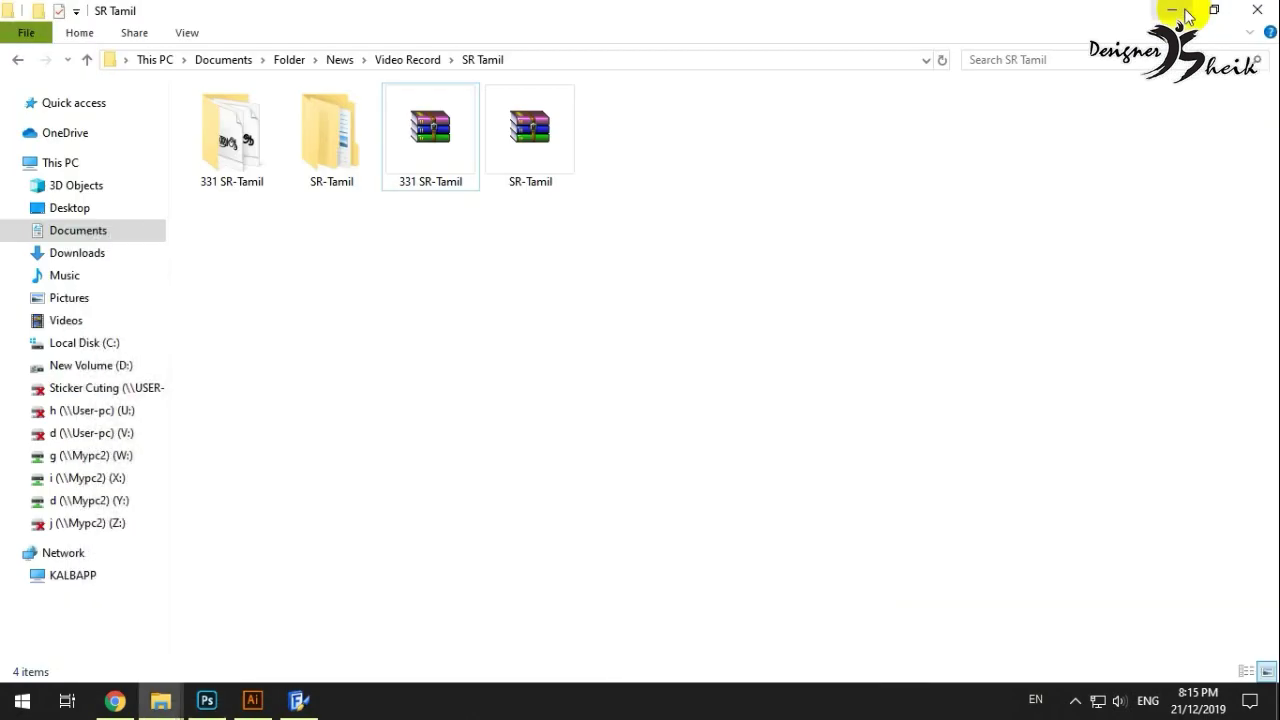
- Minimize SR Tamil, FontCreator and All Tamil Fonts, then open NHM Writer Settings from the tray
{"action": "left_click", "coordinate": [1173, 10]}
{"action": "left_click", "coordinate": [1173, 10]}
{"action": "left_click", "coordinate": [1171, 11]}
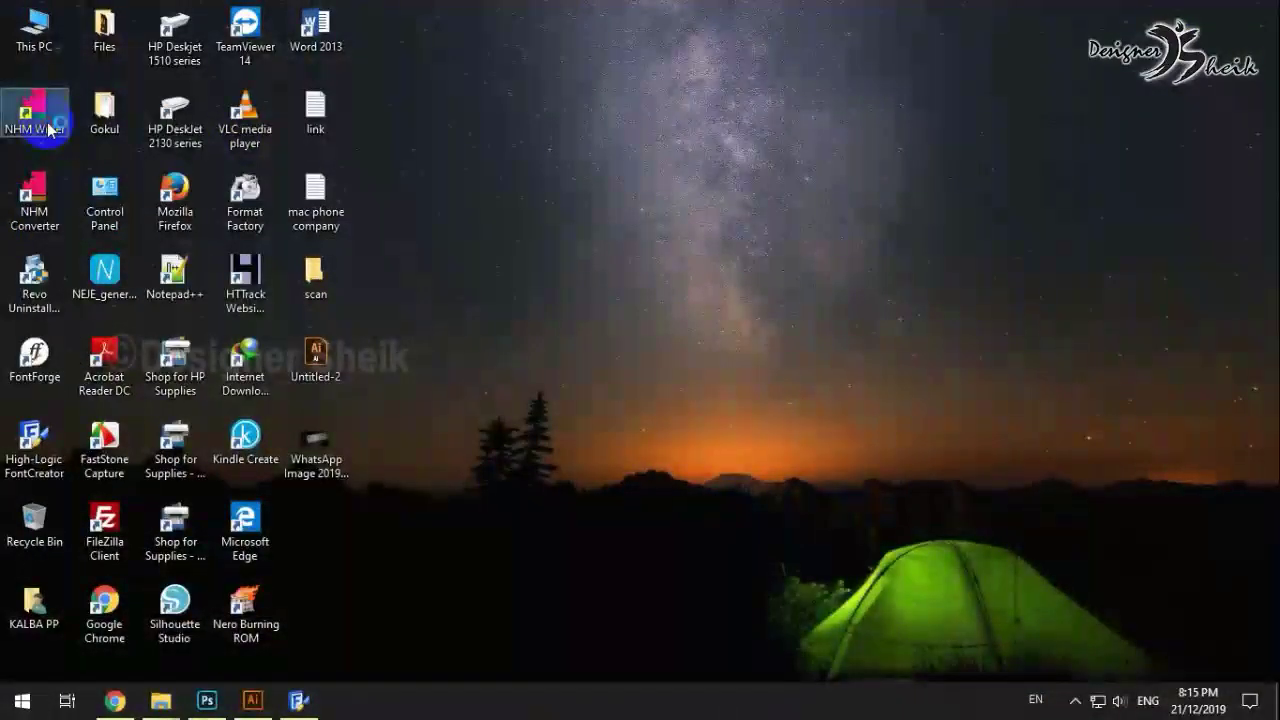
{"action": "left_click", "coordinate": [748, 605]}
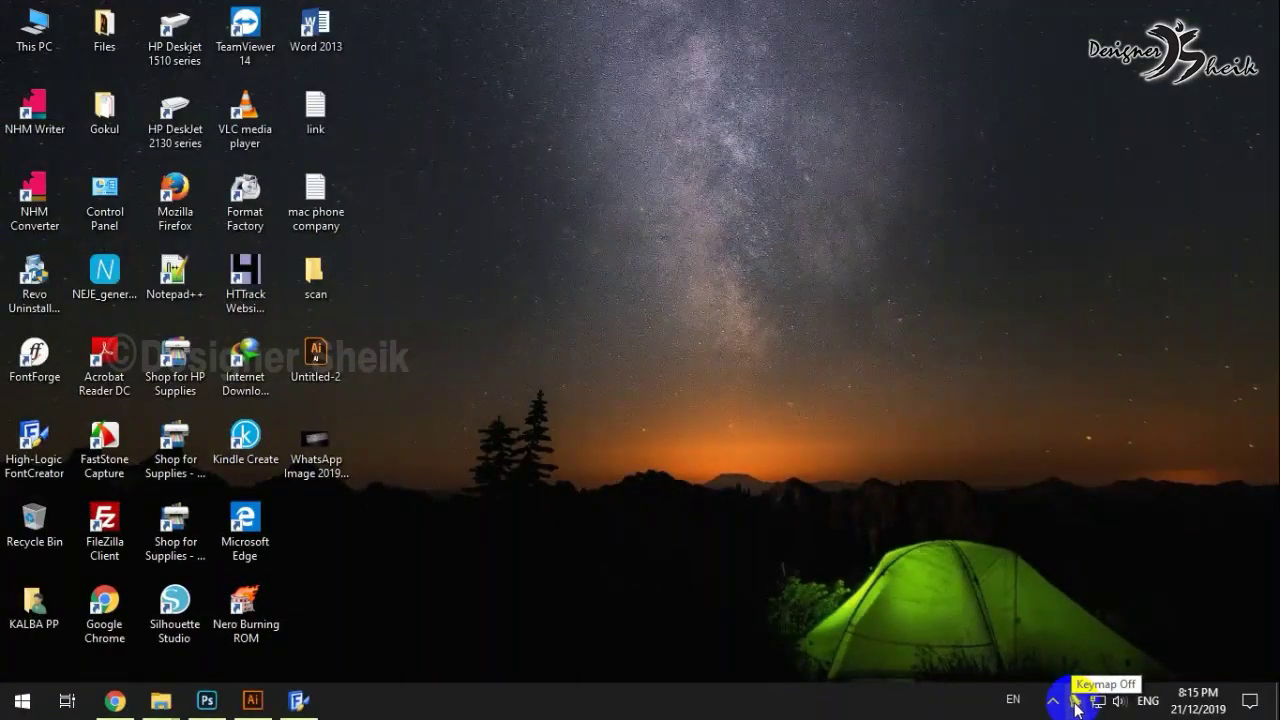
{"action": "right_click", "coordinate": [1076, 706]}
{"action": "left_click", "coordinate": [1100, 585]}
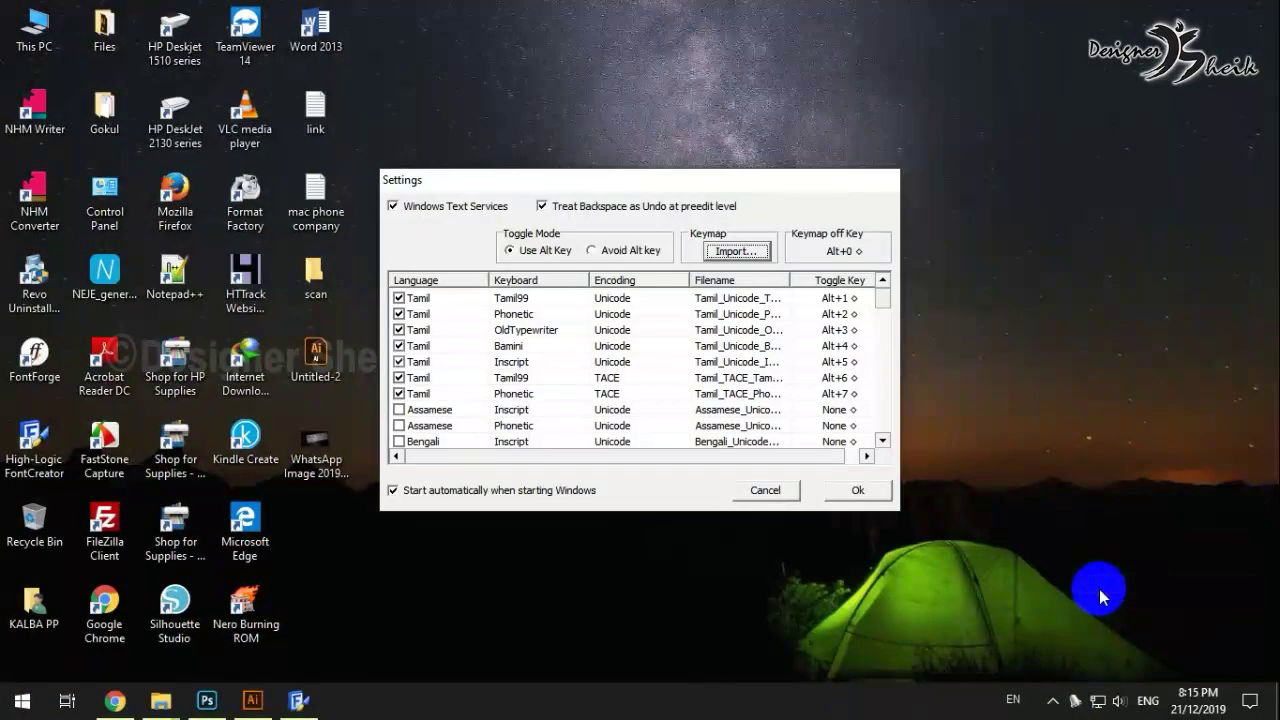
- Untick the Tamil layout, Treat Backspace as Undo and Start automatically, then begin Keymap Import
{"action": "left_click", "coordinate": [401, 313]}
{"action": "scroll", "coordinate": [401, 310], "scroll_direction": "down", "scroll_amount": 4}
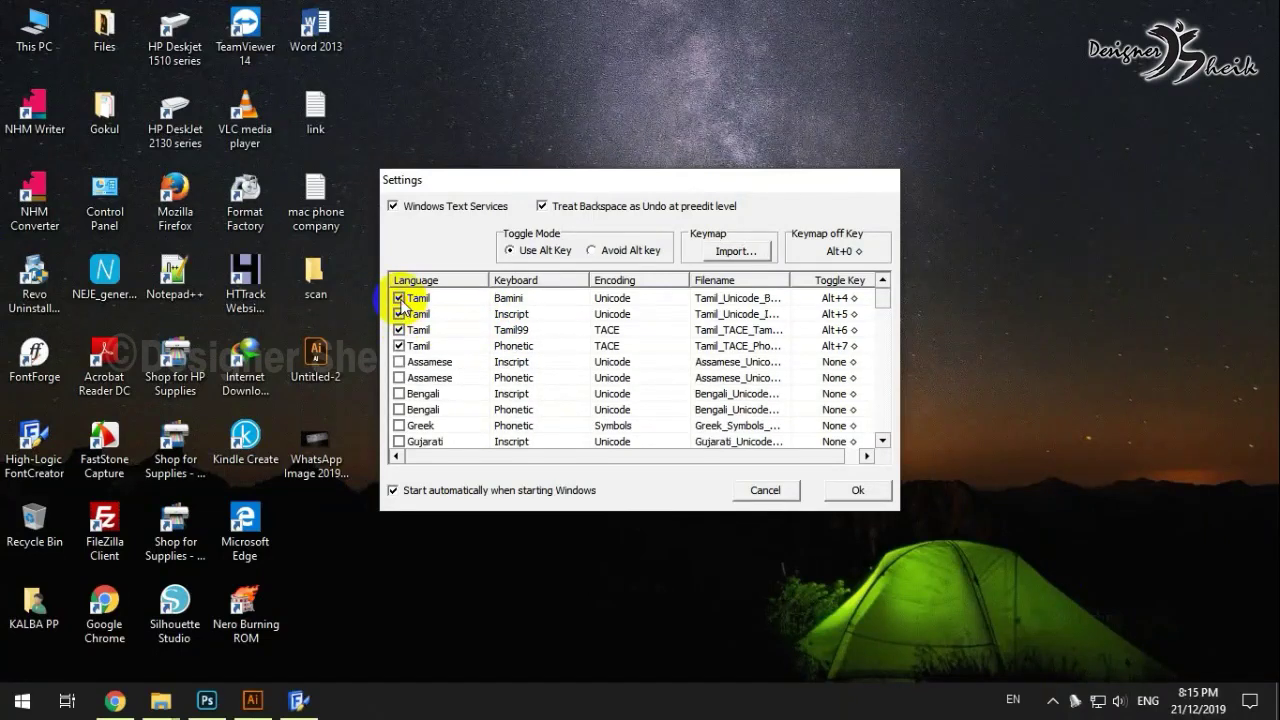
{"action": "scroll", "coordinate": [401, 305], "scroll_direction": "down", "scroll_amount": 2}
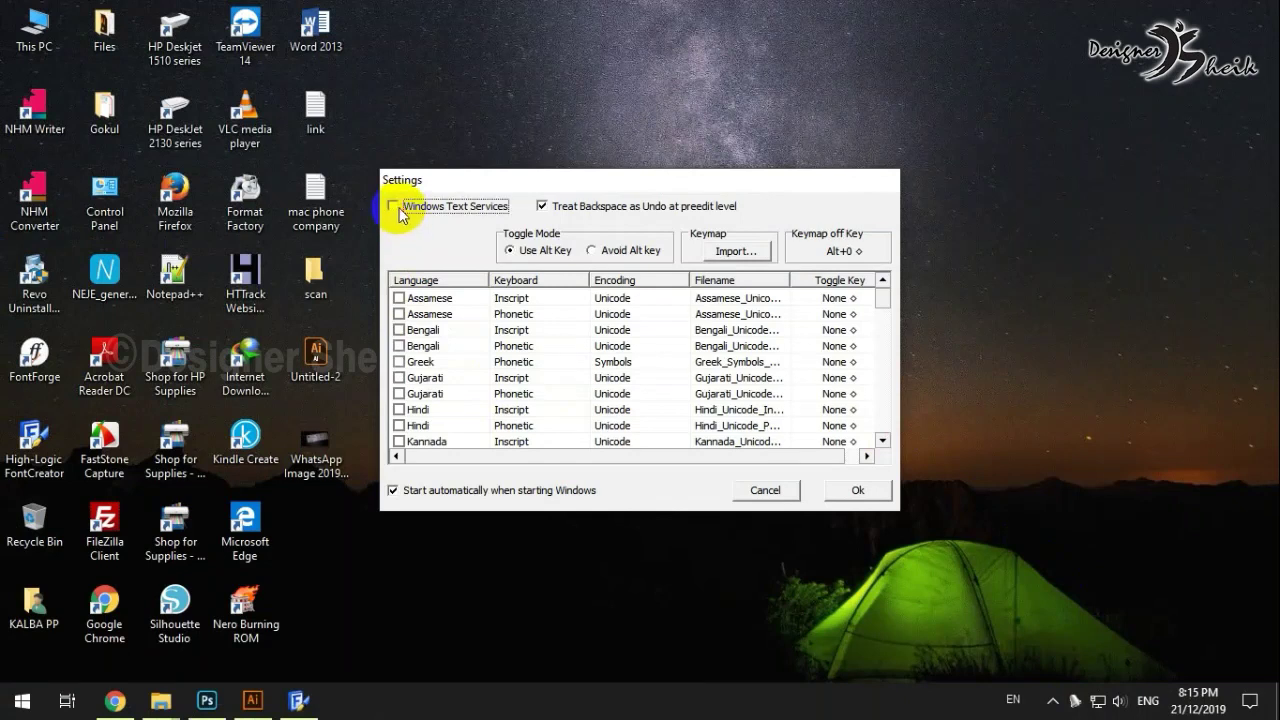
{"action": "left_click", "coordinate": [542, 206]}
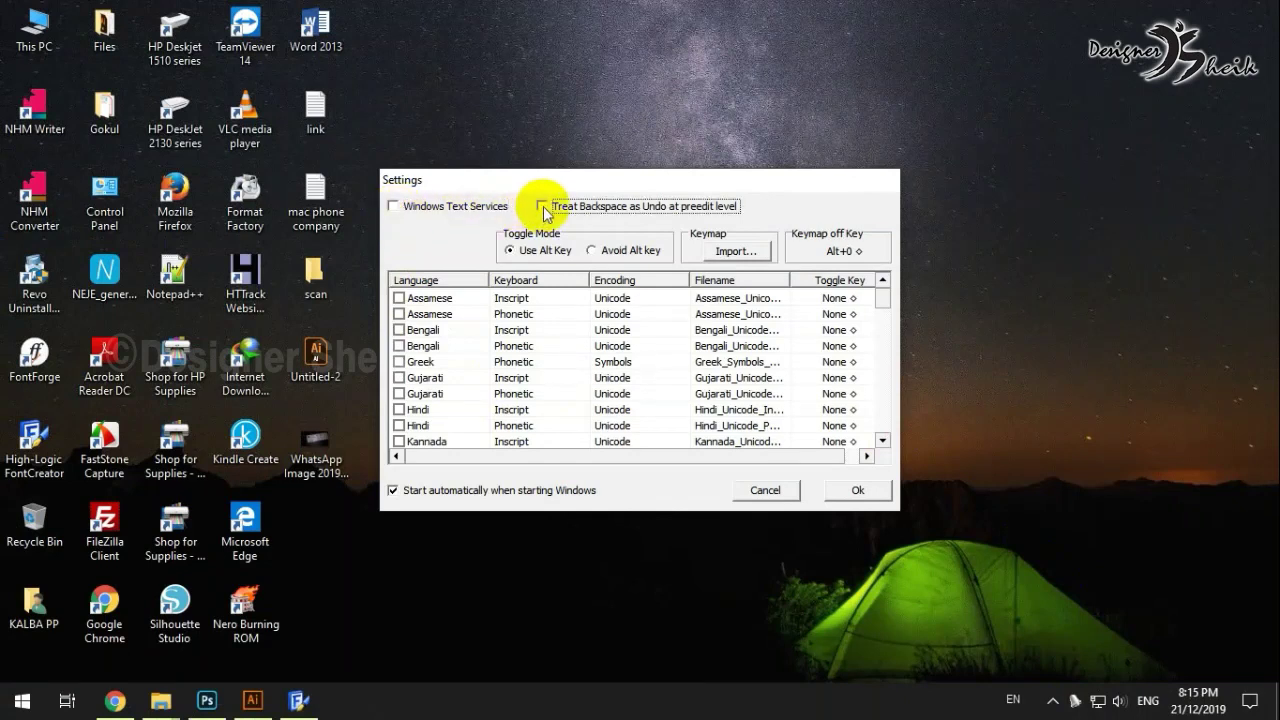
{"action": "left_click", "coordinate": [395, 490]}
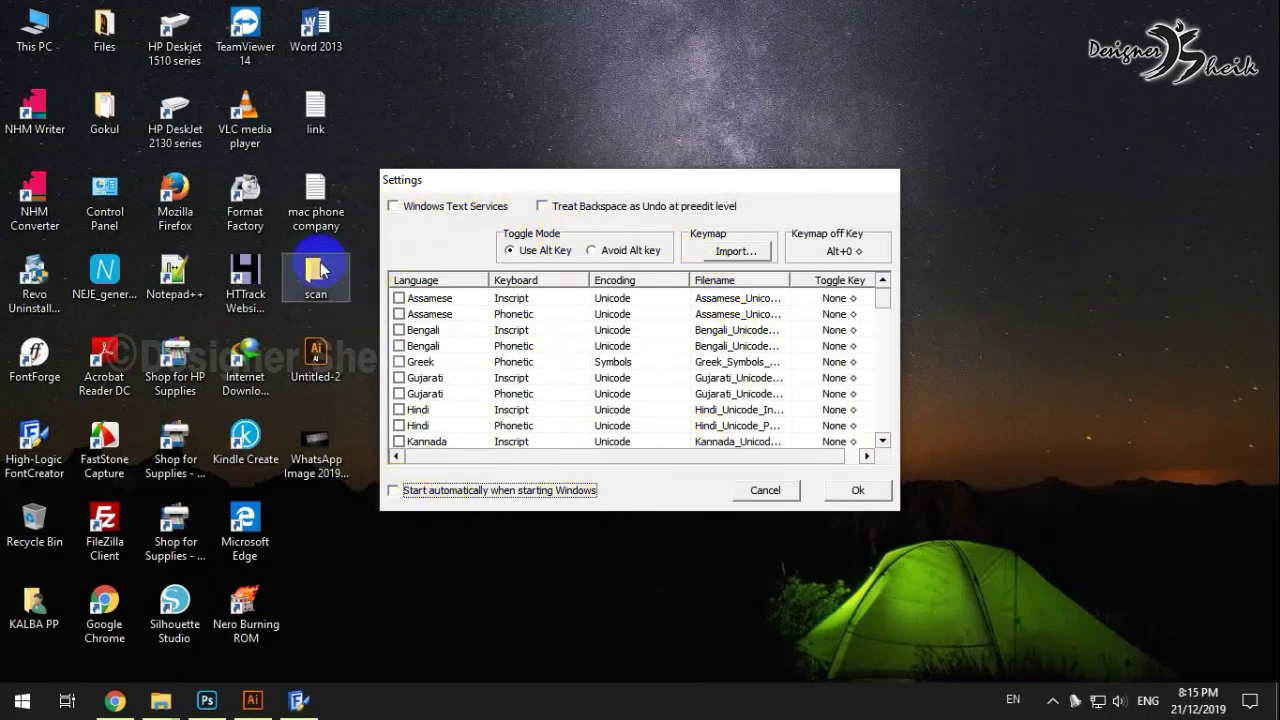
{"action": "mouse_move", "coordinate": [887, 308]}
{"action": "left_mouse_down"}
{"action": "mouse_move", "coordinate": [886, 403]}
{"action": "mouse_move", "coordinate": [884, 294]}
{"action": "left_mouse_up"}
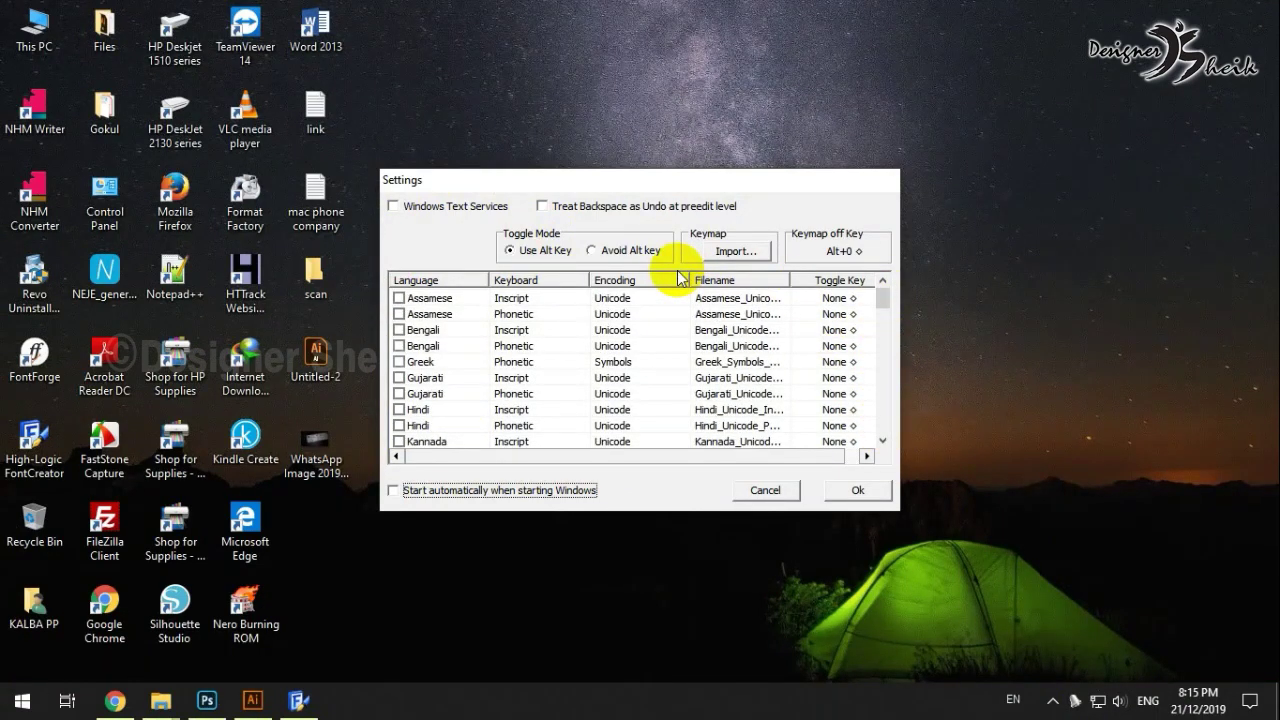
{"action": "left_click", "coordinate": [729, 255]}
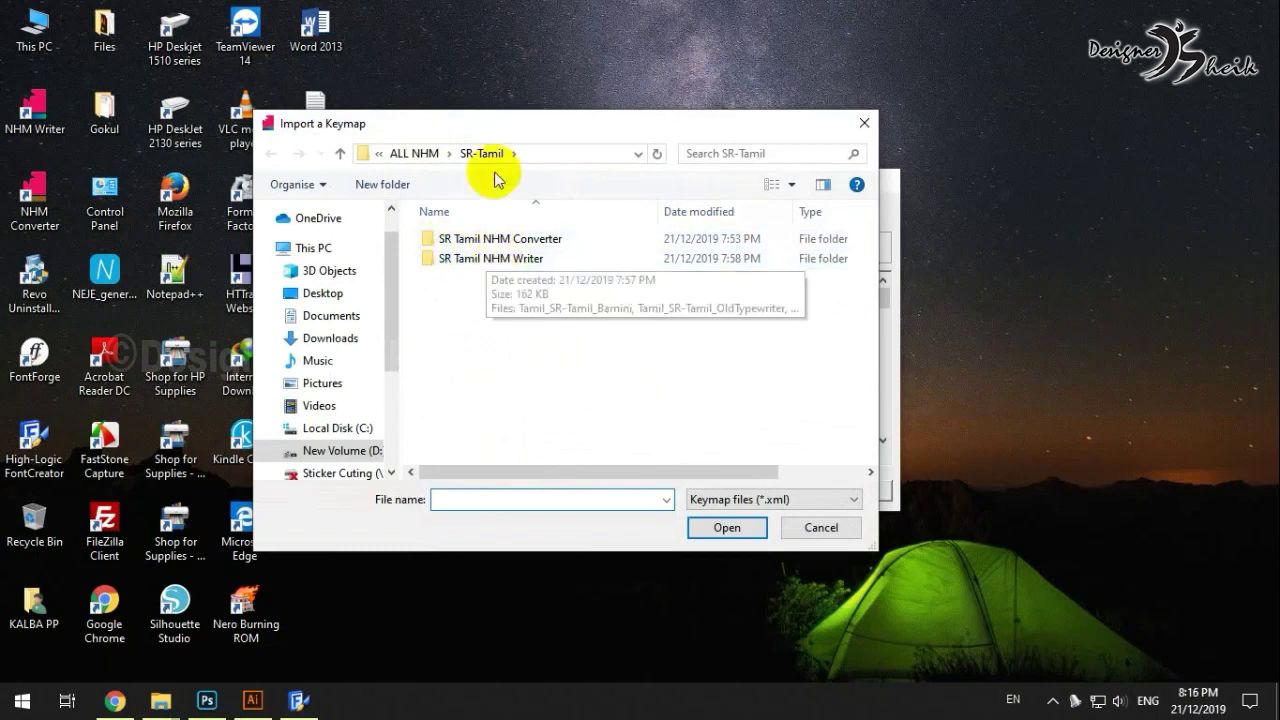
- Import Tamil_SR-Tamil_Phonetic.xml from the SR Tamil NHM Writer folder and dismiss the success message
{"action": "double_click", "coordinate": [520, 258]}
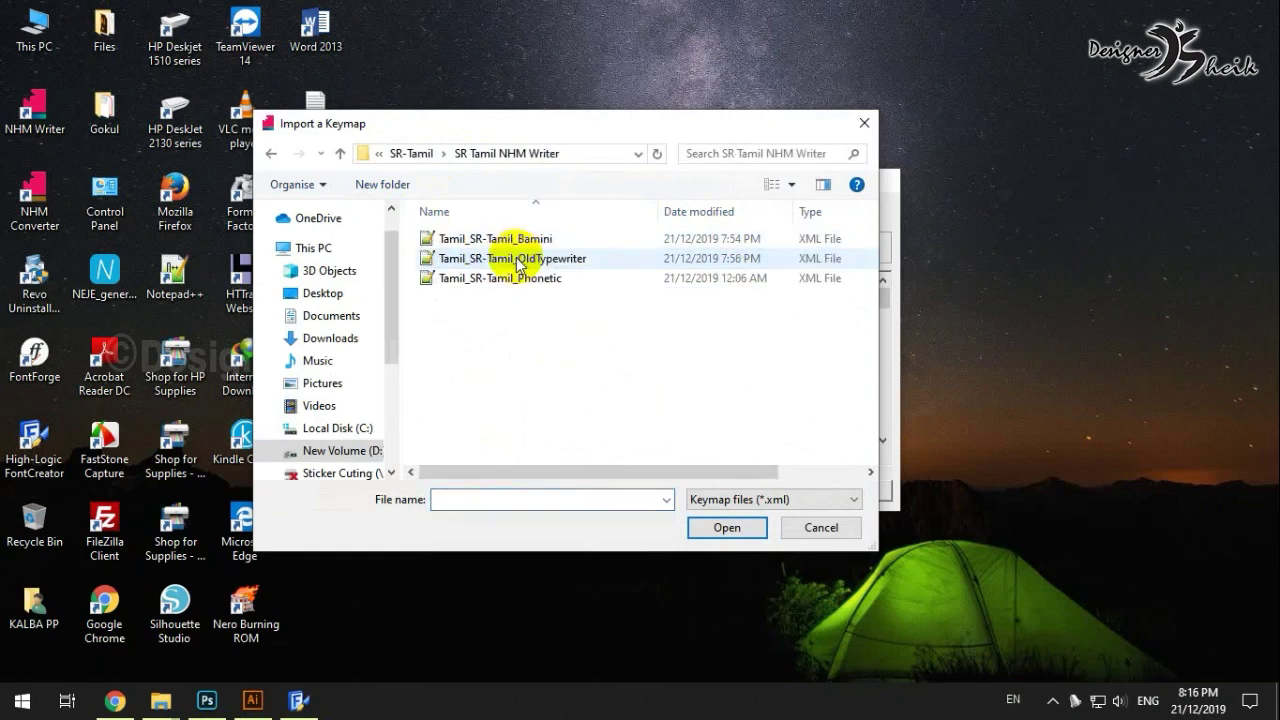
{"action": "left_click", "coordinate": [518, 285]}
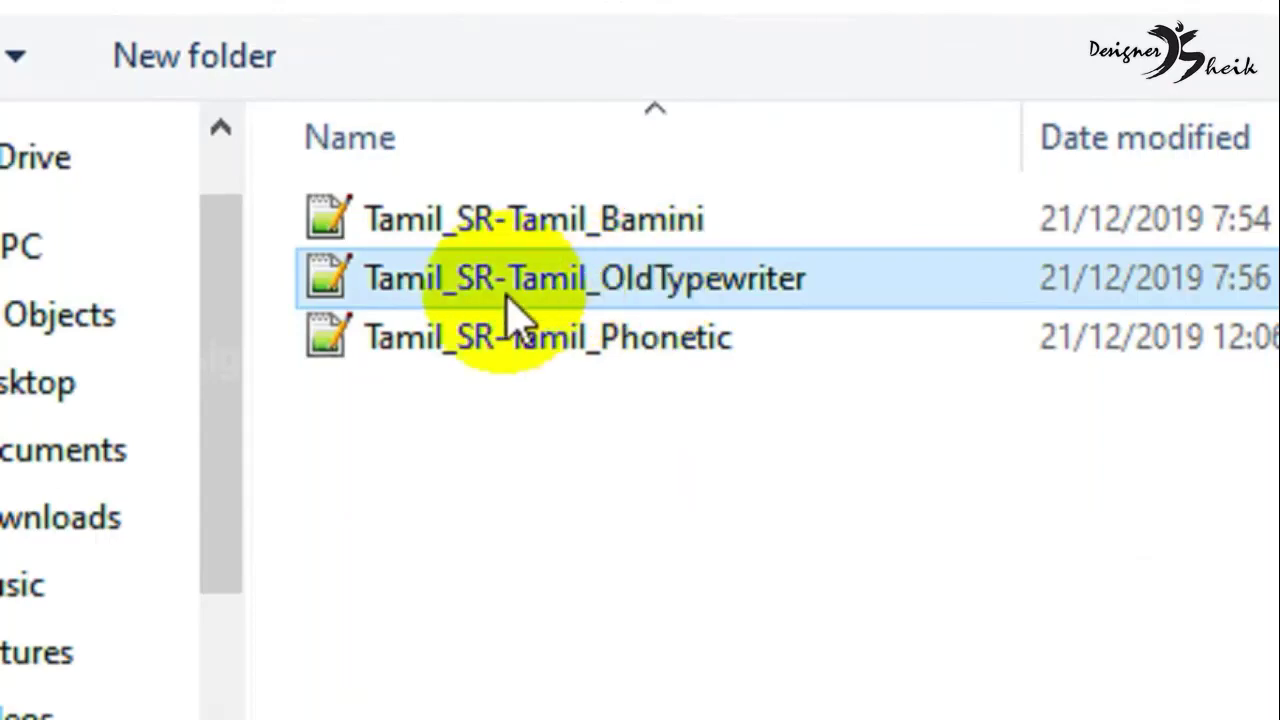
{"action": "left_click", "coordinate": [658, 240]}
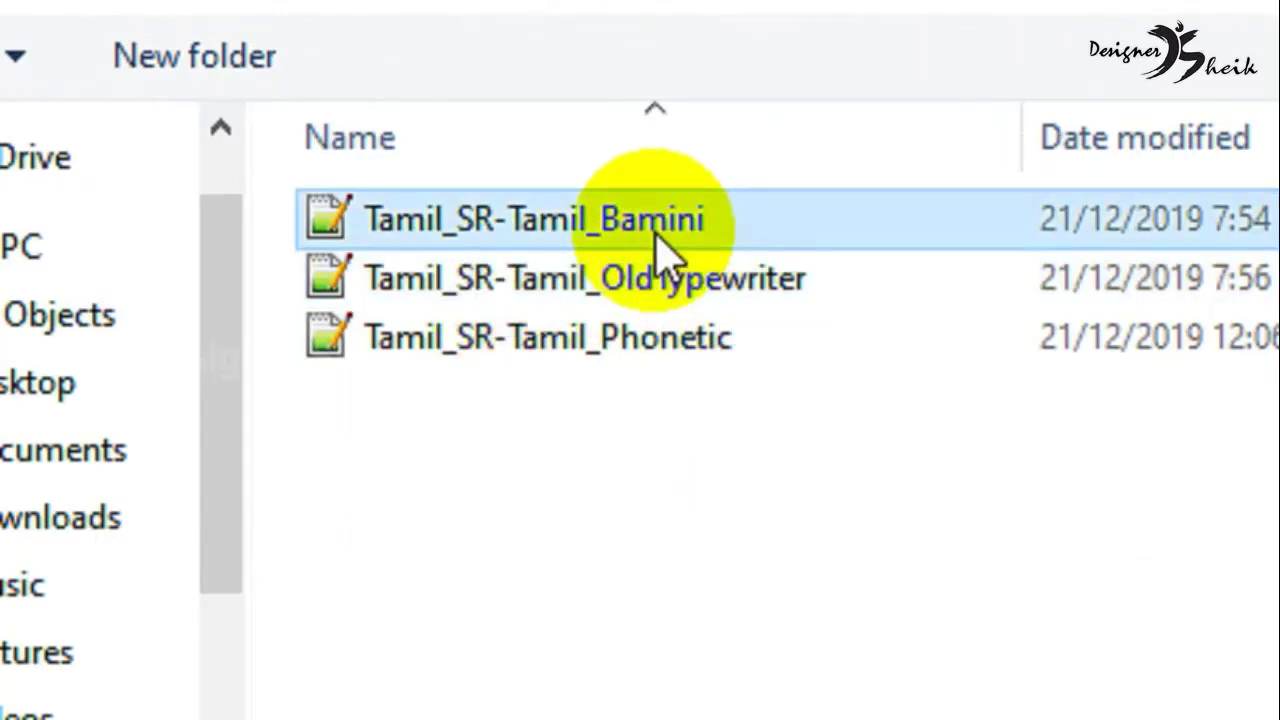
{"action": "left_click", "coordinate": [630, 337]}
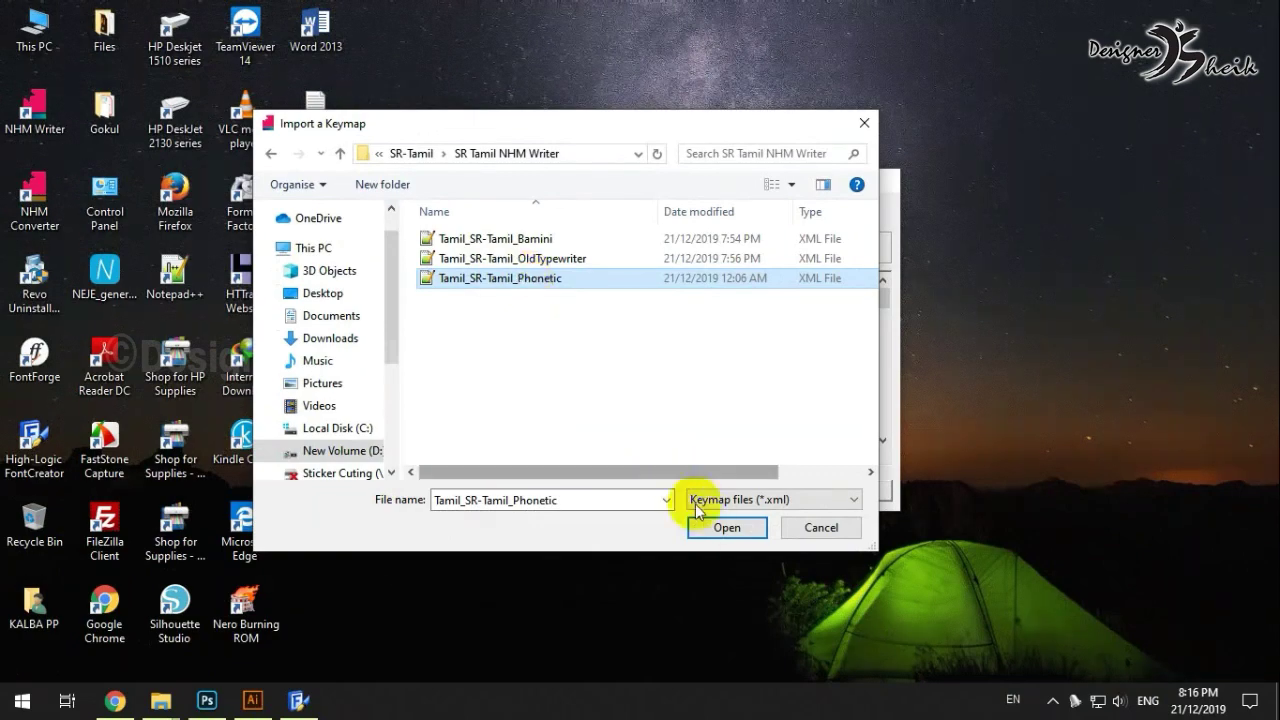
{"action": "left_click", "coordinate": [718, 525]}
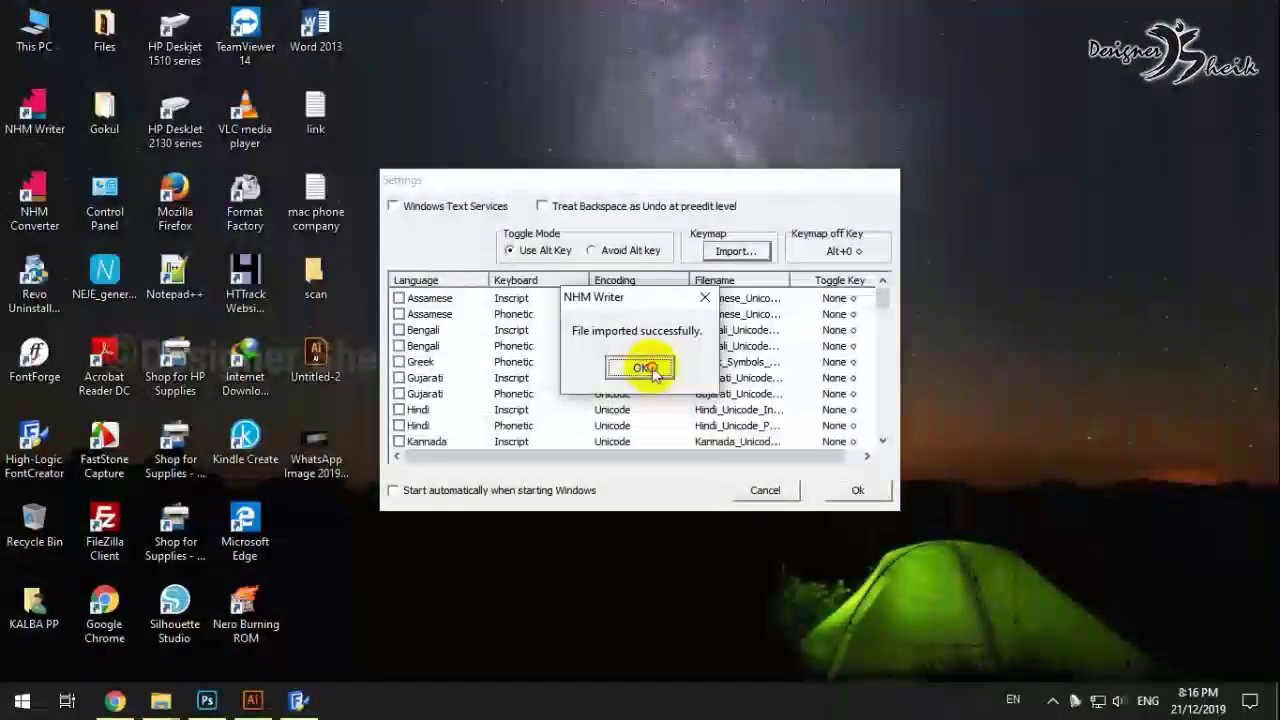
{"action": "left_click", "coordinate": [648, 368]}
- Find and enable the Tamil Phonetic SR-Tamil keymap in NHM Writer Settings
{"action": "left_click_drag", "start_coordinate": [885, 300], "coordinate": [885, 430]}
{"action": "scroll", "coordinate": [609, 420], "scroll_direction": "up", "scroll_amount": 2}
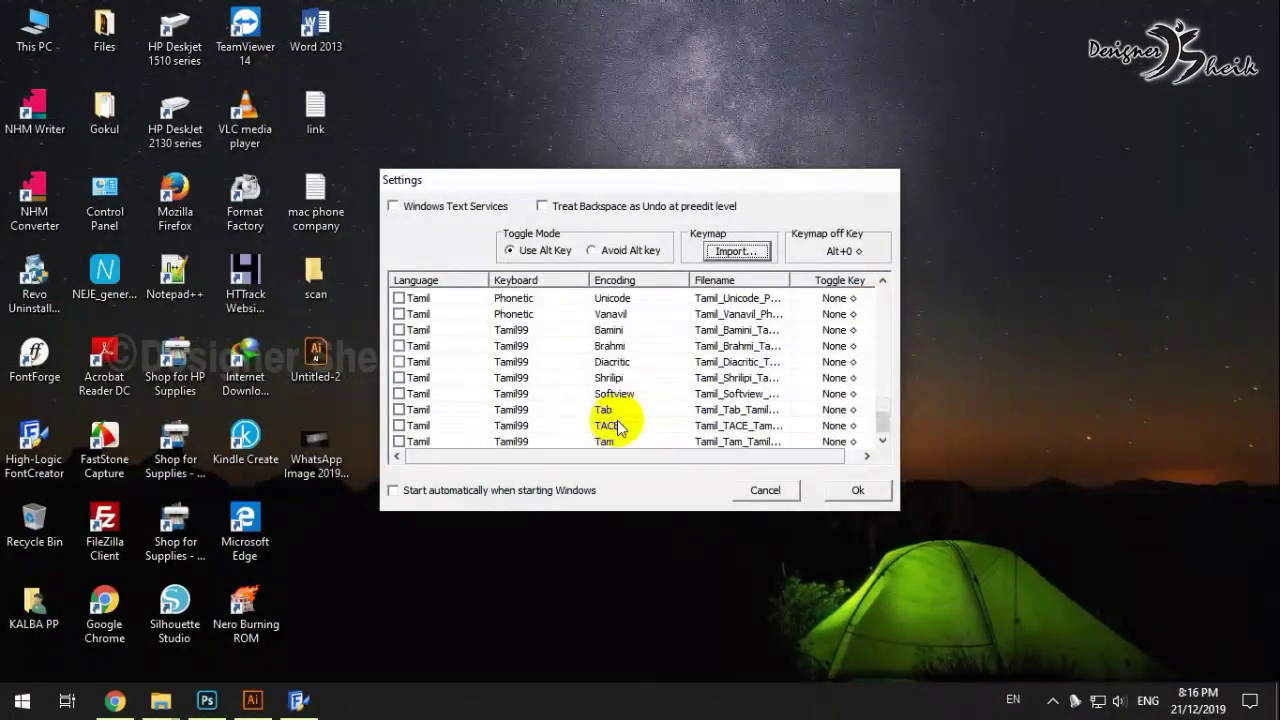
{"action": "scroll", "coordinate": [580, 420], "scroll_direction": "down", "scroll_amount": 2}
{"action": "scroll", "coordinate": [540, 421], "scroll_direction": "up", "scroll_amount": 1}
{"action": "scroll", "coordinate": [460, 390], "scroll_direction": "up", "scroll_amount": 1}
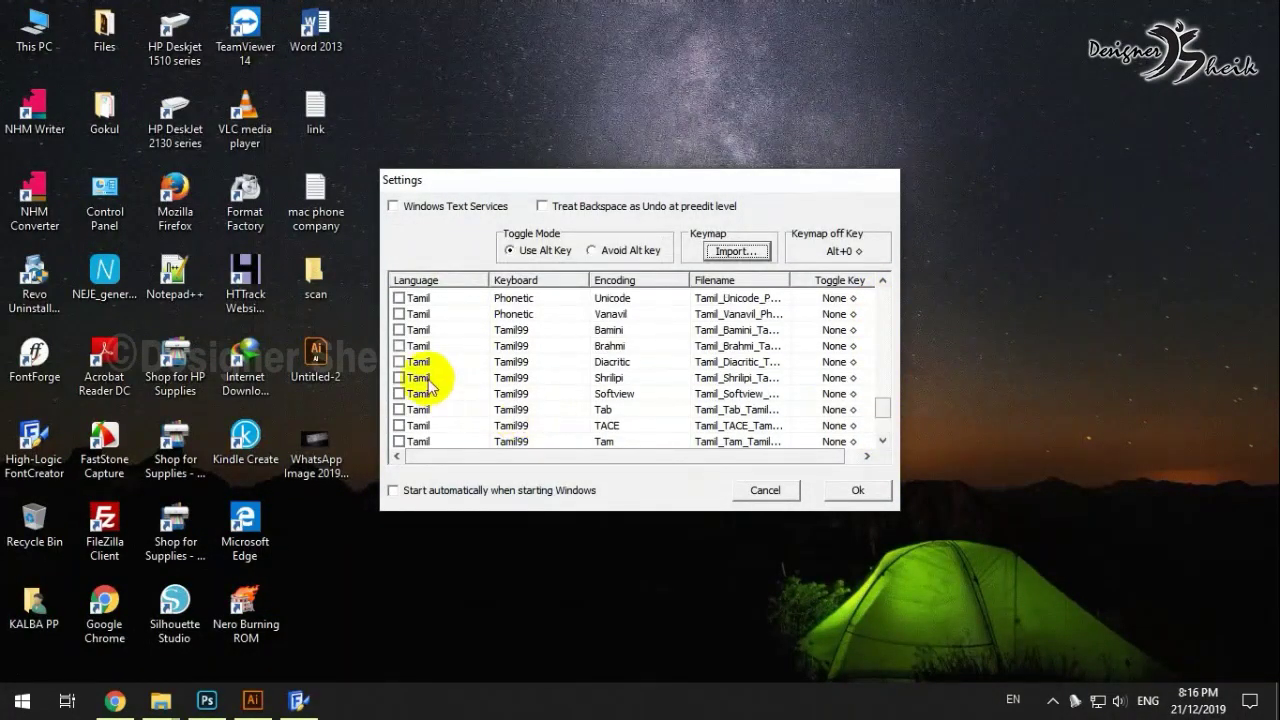
{"action": "scroll", "coordinate": [405, 370], "scroll_direction": "down", "scroll_amount": 2}
{"action": "scroll", "coordinate": [527, 415], "scroll_direction": "up", "scroll_amount": 1}
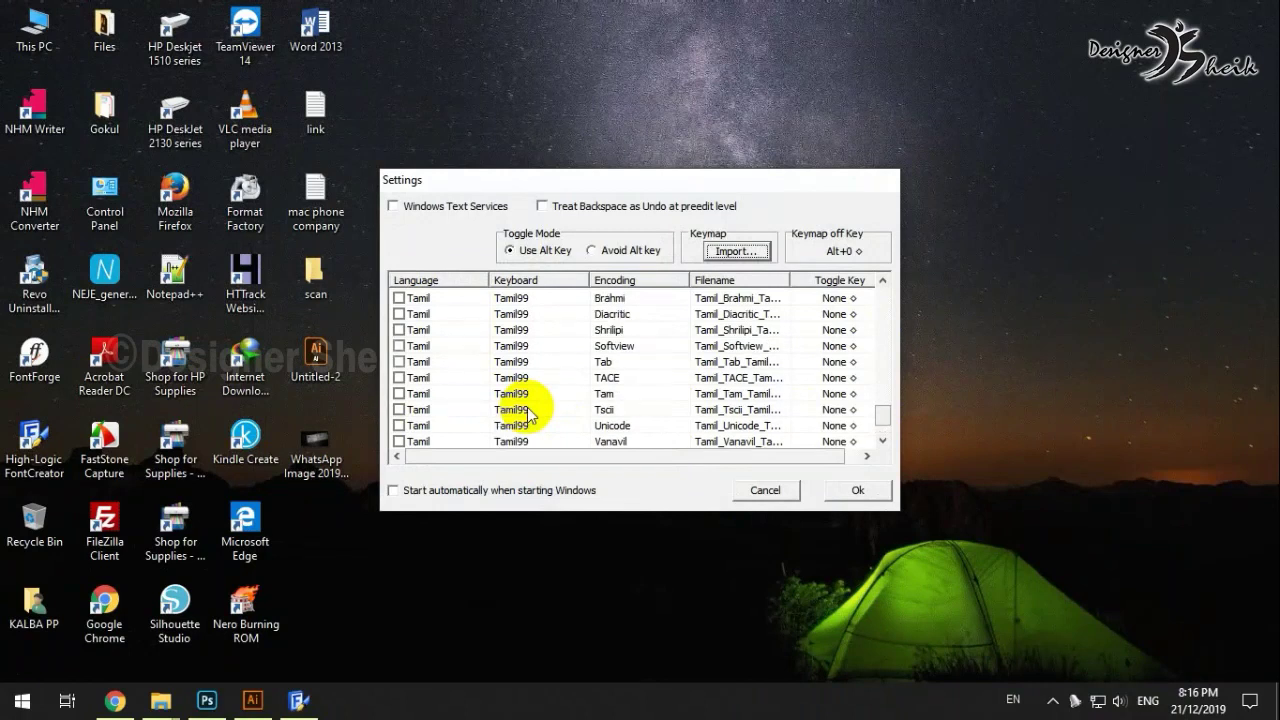
{"action": "scroll", "coordinate": [527, 415], "scroll_direction": "down", "scroll_amount": 1}
{"action": "scroll", "coordinate": [530, 430], "scroll_direction": "up", "scroll_amount": 3}
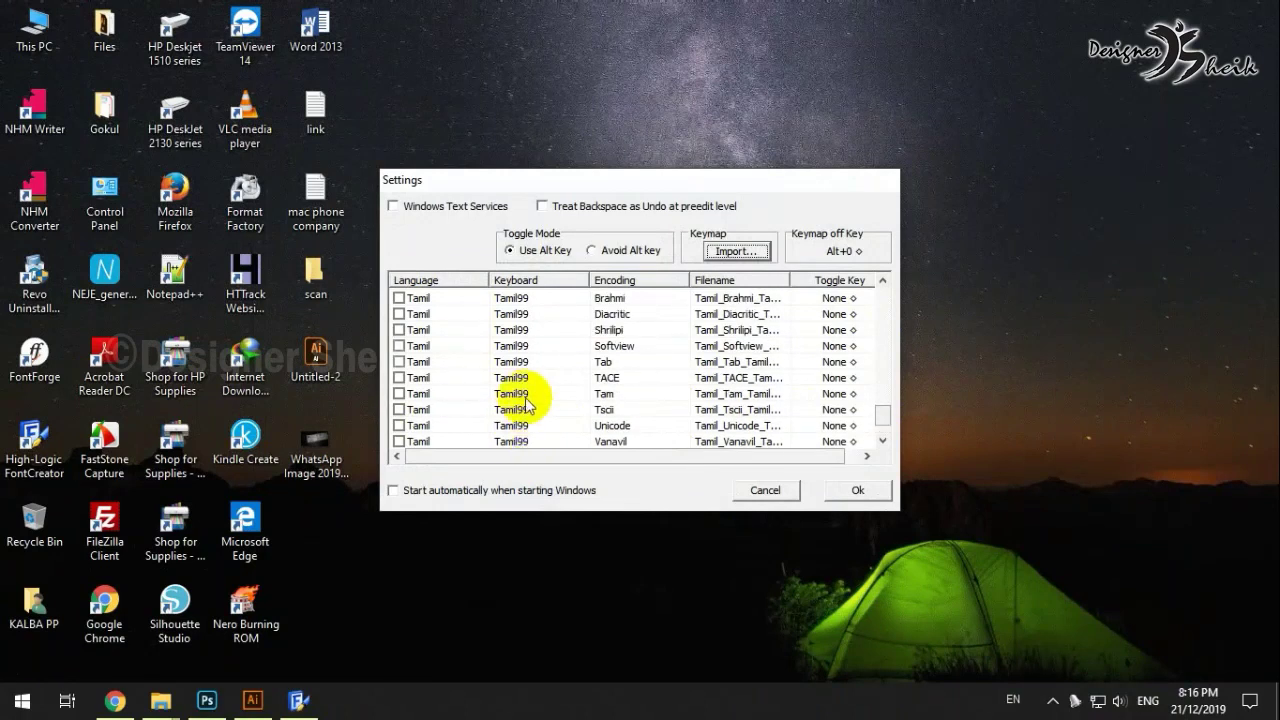
{"action": "scroll", "coordinate": [522, 330], "scroll_direction": "up", "scroll_amount": 2}
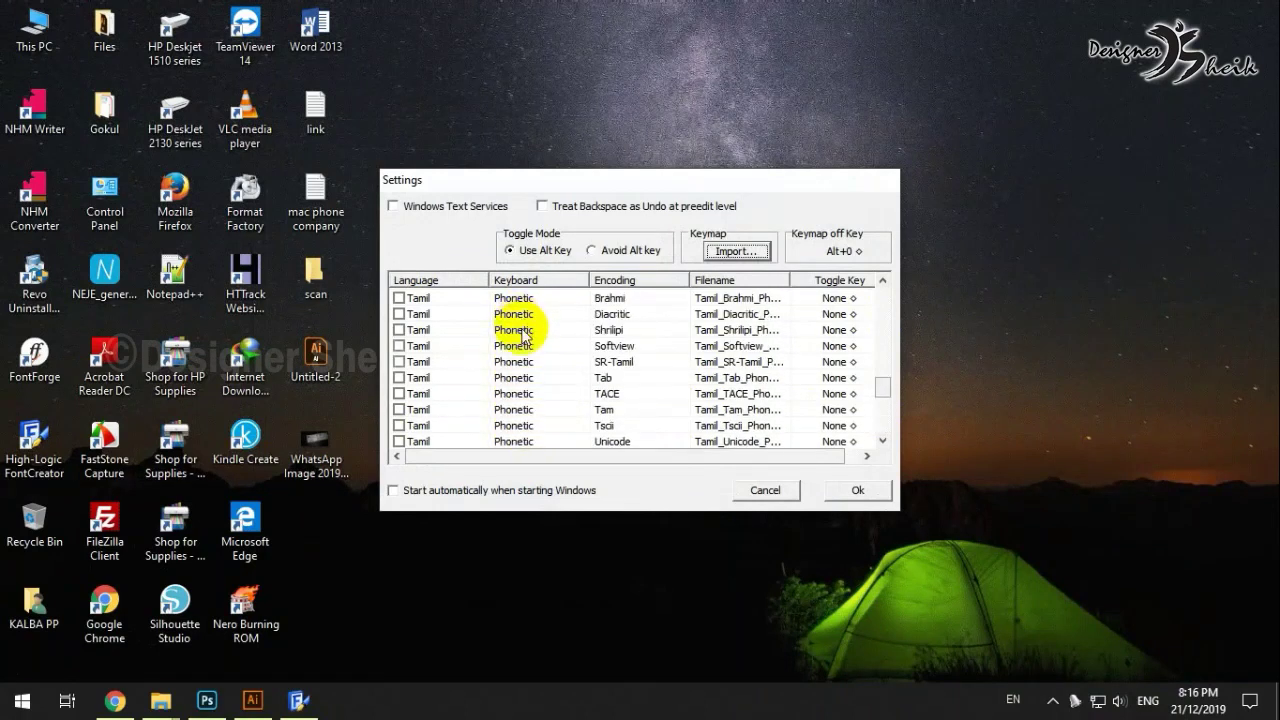
{"action": "left_click", "coordinate": [425, 363]}
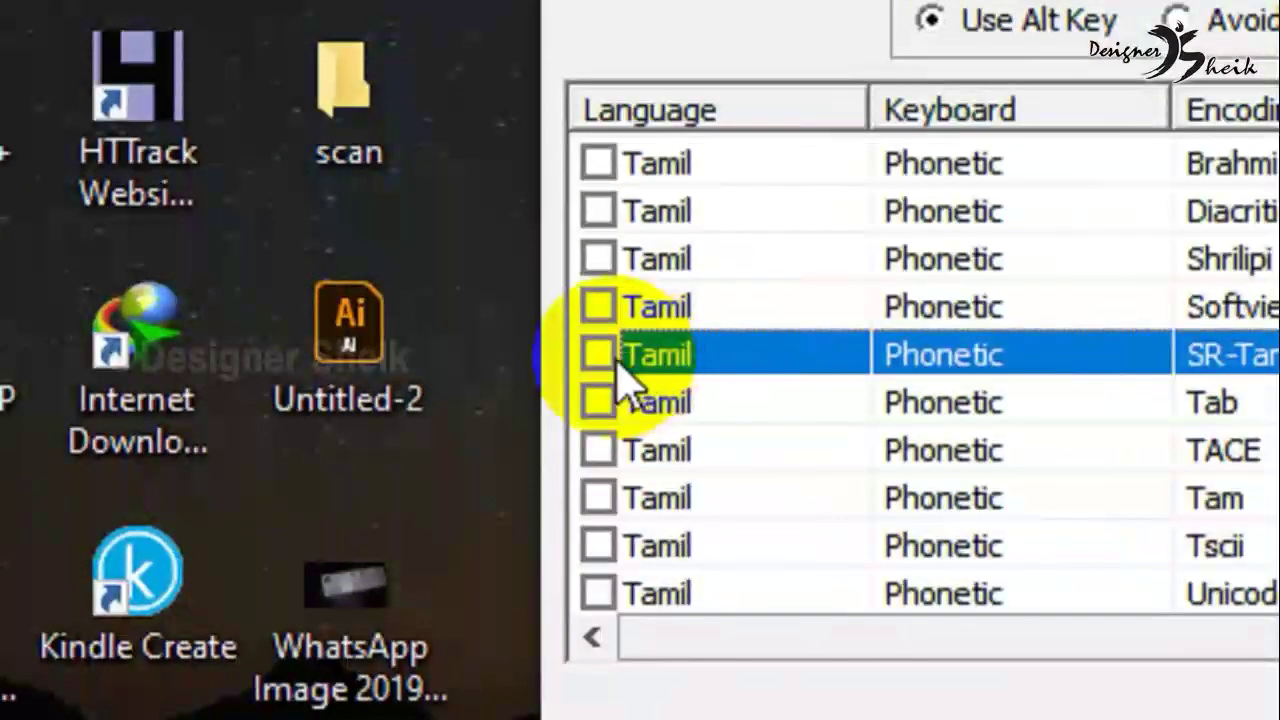
{"action": "left_click", "coordinate": [600, 356]}
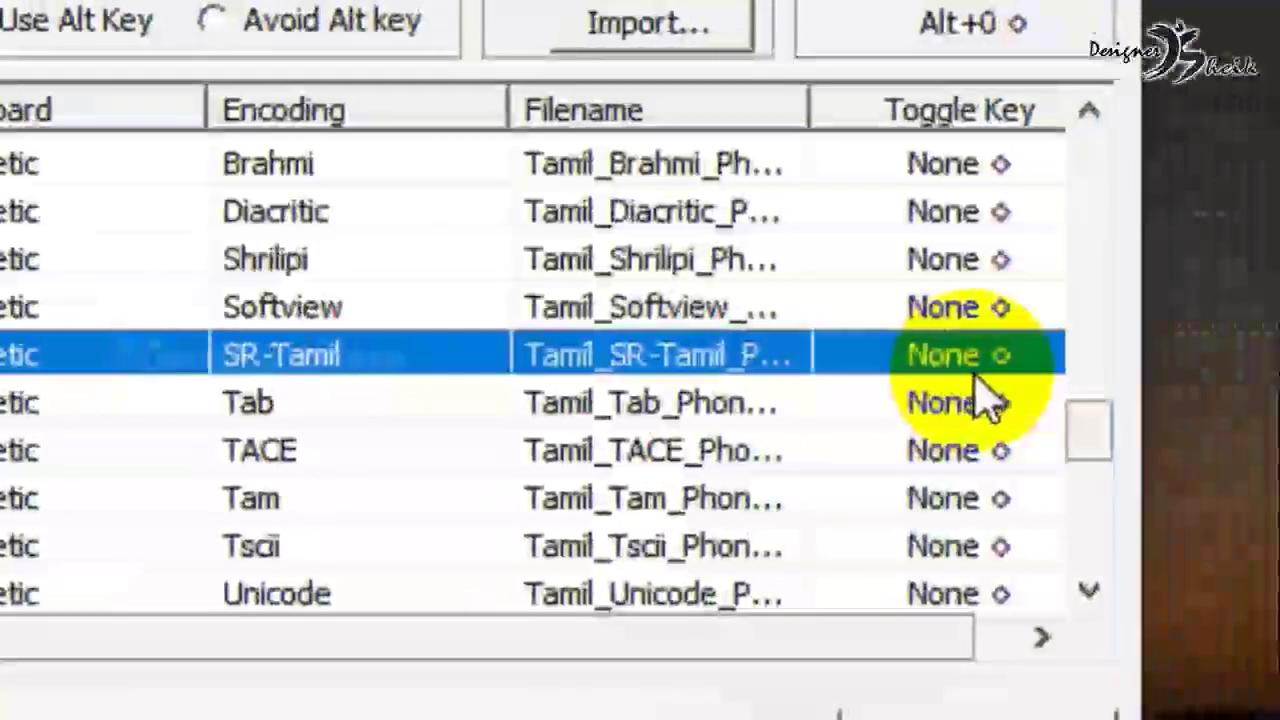
- Give SR-Tamil a toggle shortcut, save the settings, and accept the restart notice
{"action": "left_click", "coordinate": [1000, 356]}
{"action": "left_click", "coordinate": [1027, 452]}
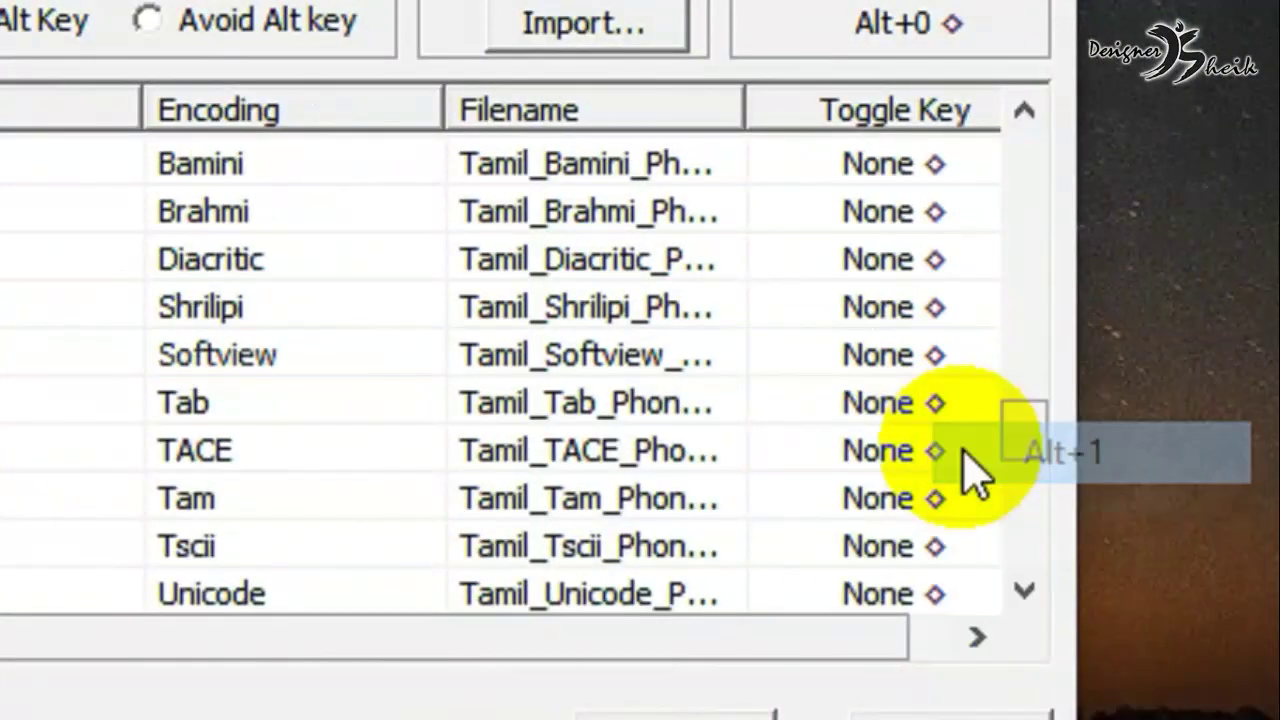
{"action": "left_click_drag", "start_coordinate": [1030, 455], "coordinate": [997, 183]}
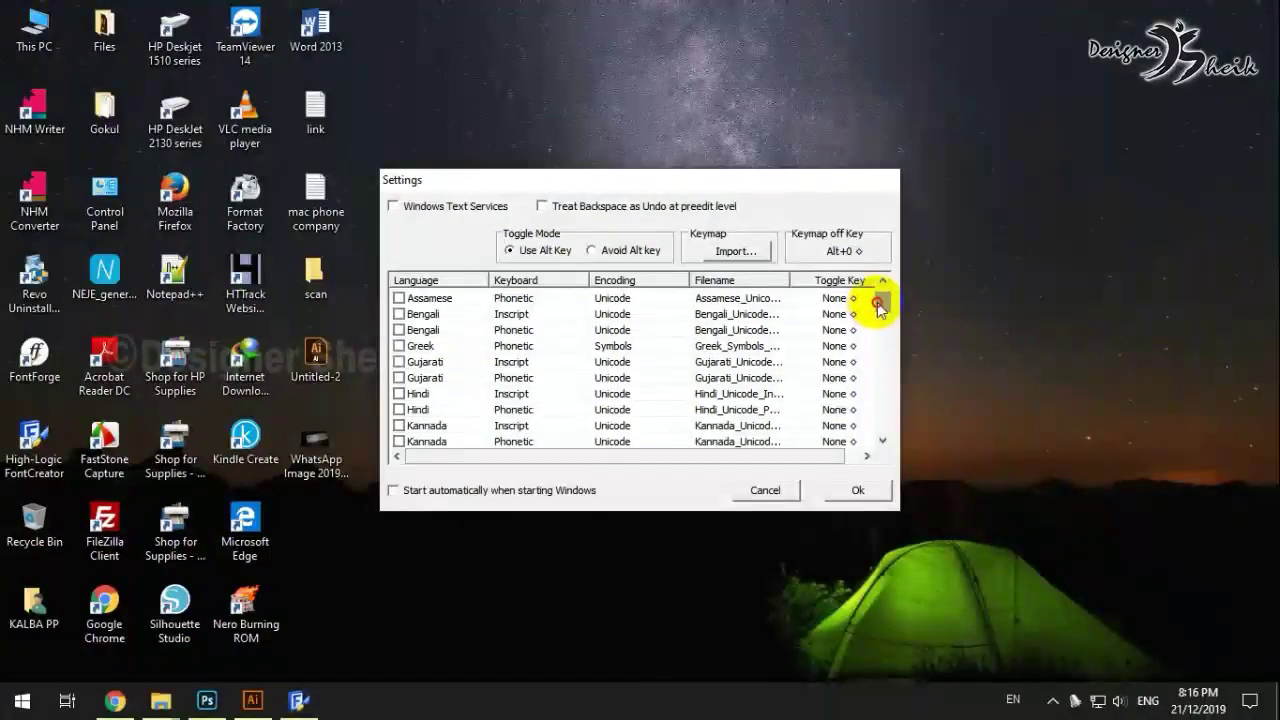
{"action": "left_click_drag", "start_coordinate": [878, 309], "coordinate": [871, 286]}
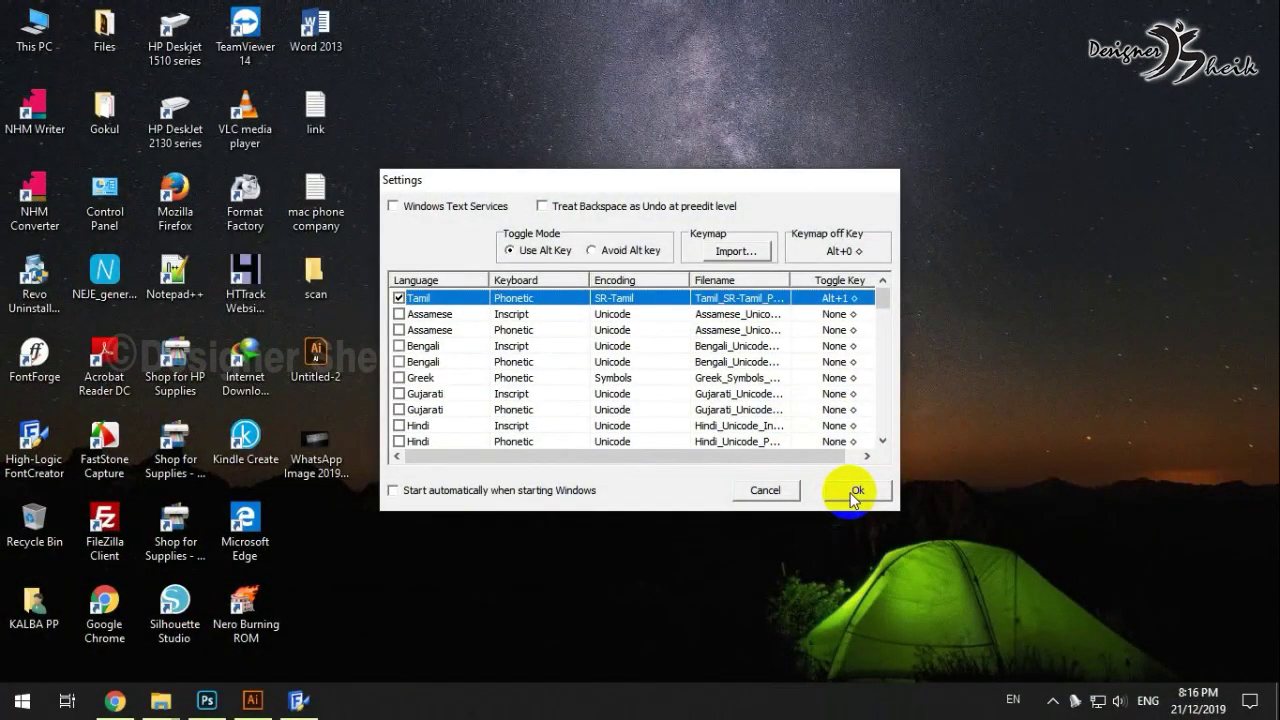
{"action": "left_click", "coordinate": [851, 493]}
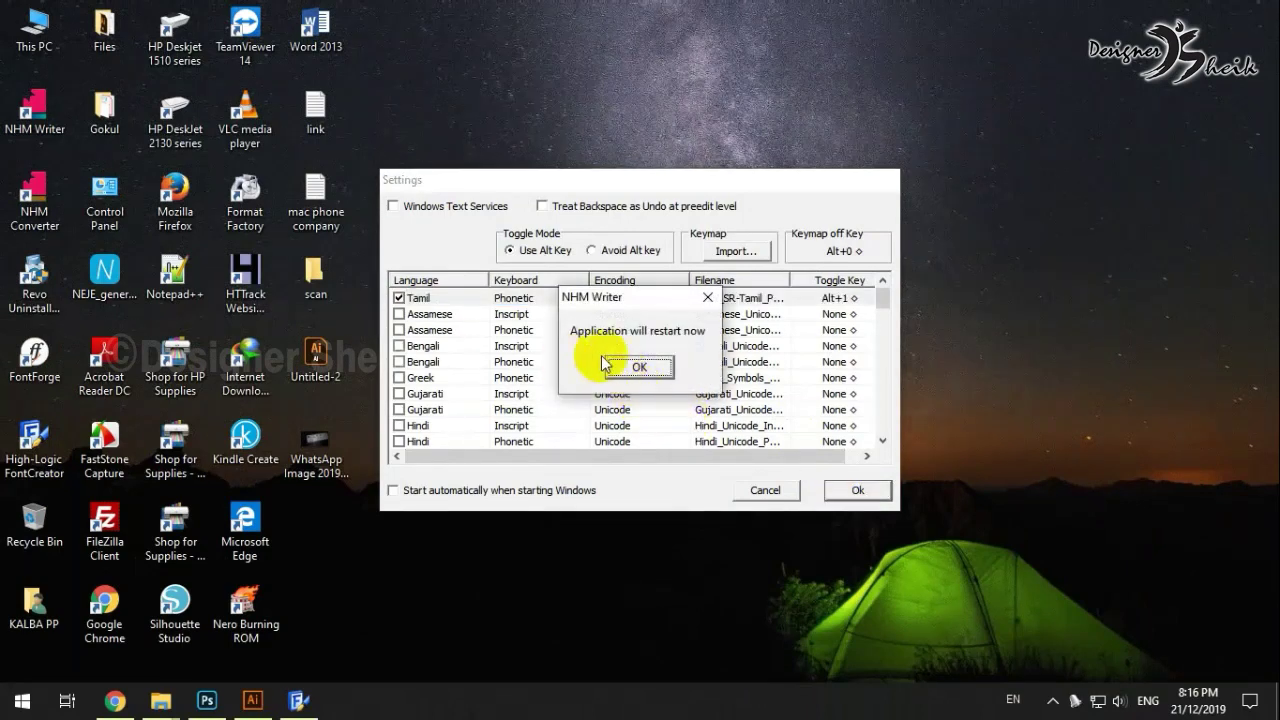
{"action": "left_click", "coordinate": [633, 368]}
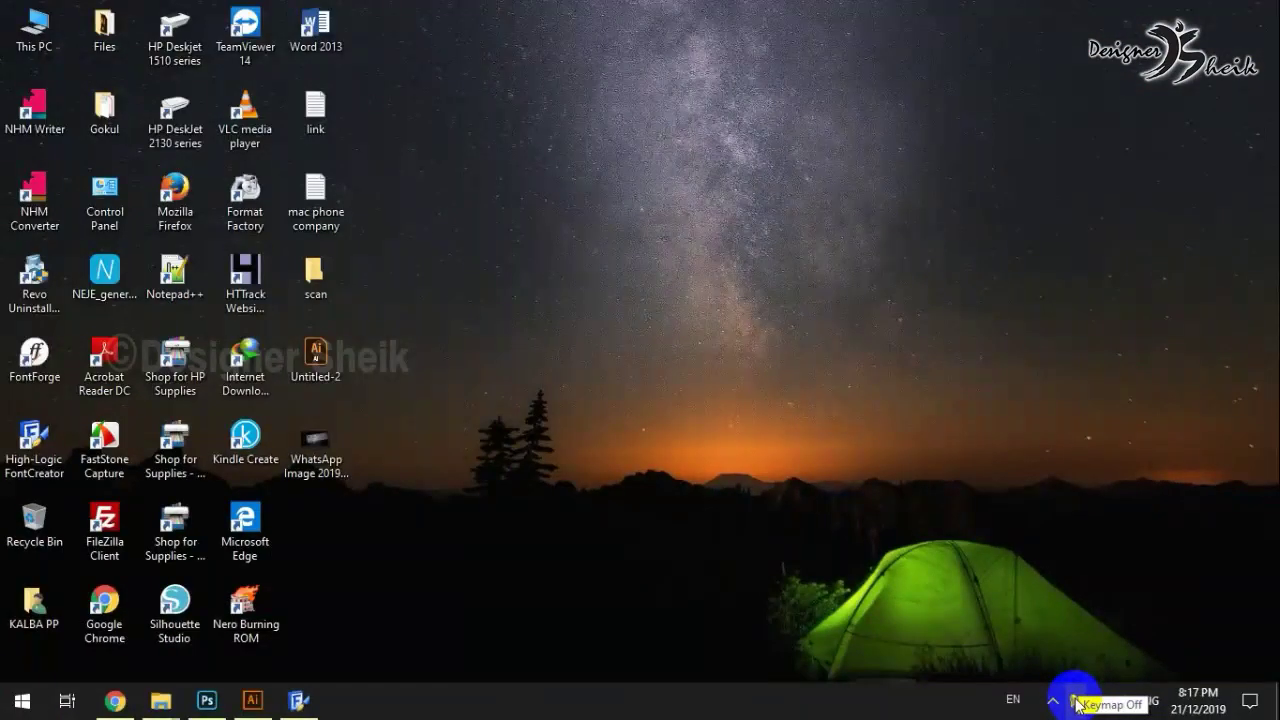
- In Photoshop, select the existing Tamil text with the Type tool and delete it
{"action": "left_click", "coordinate": [207, 701]}
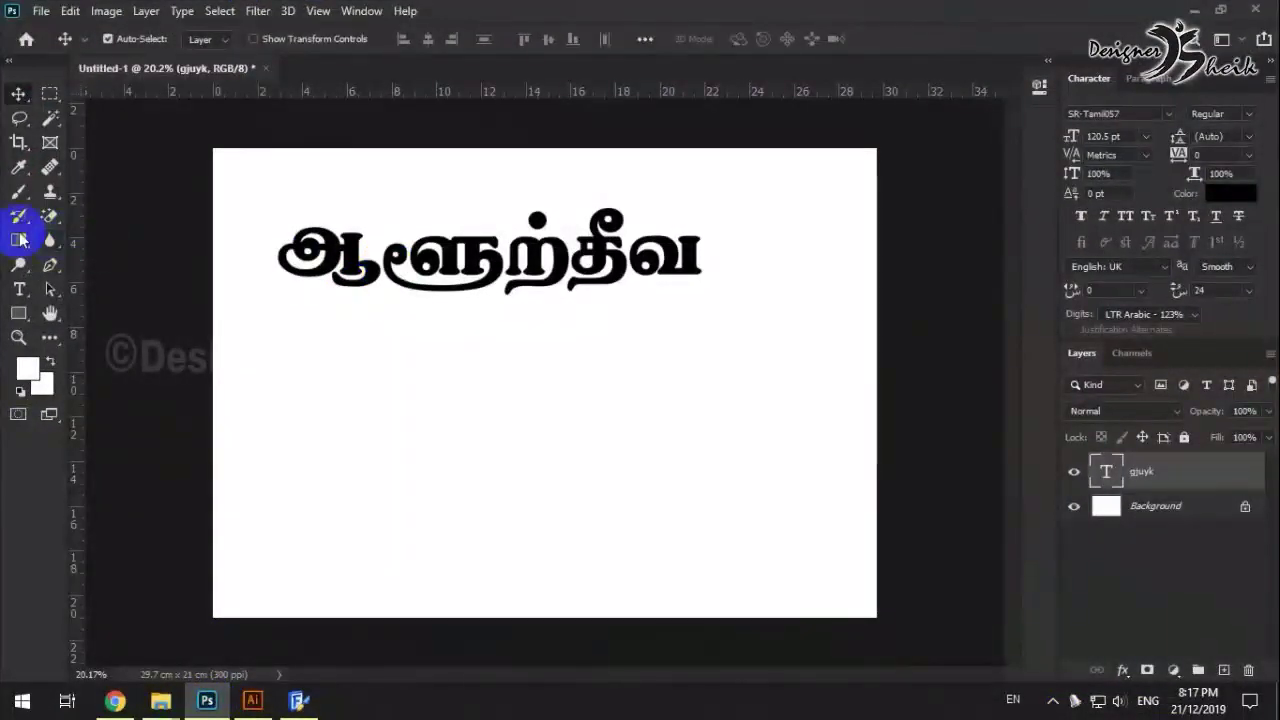
{"action": "left_click", "coordinate": [18, 289]}
{"action": "double_click", "coordinate": [408, 270]}
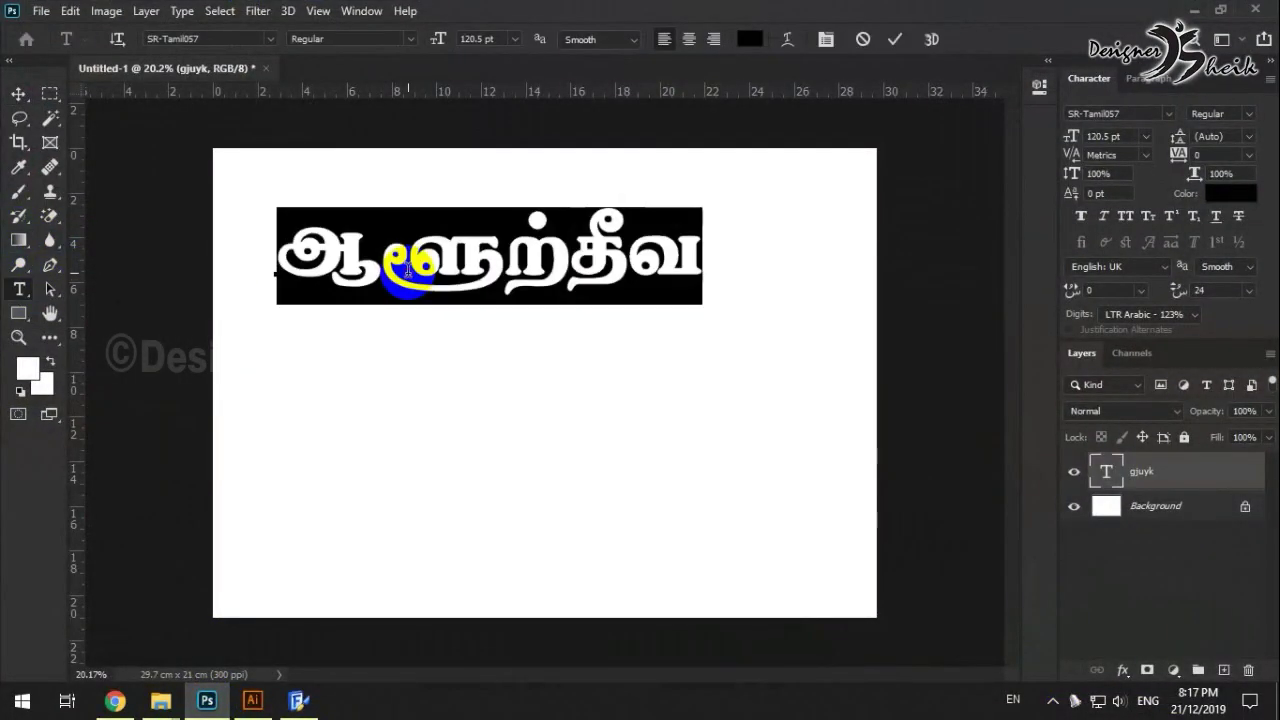
{"action": "key", "text": "BackSpace"}
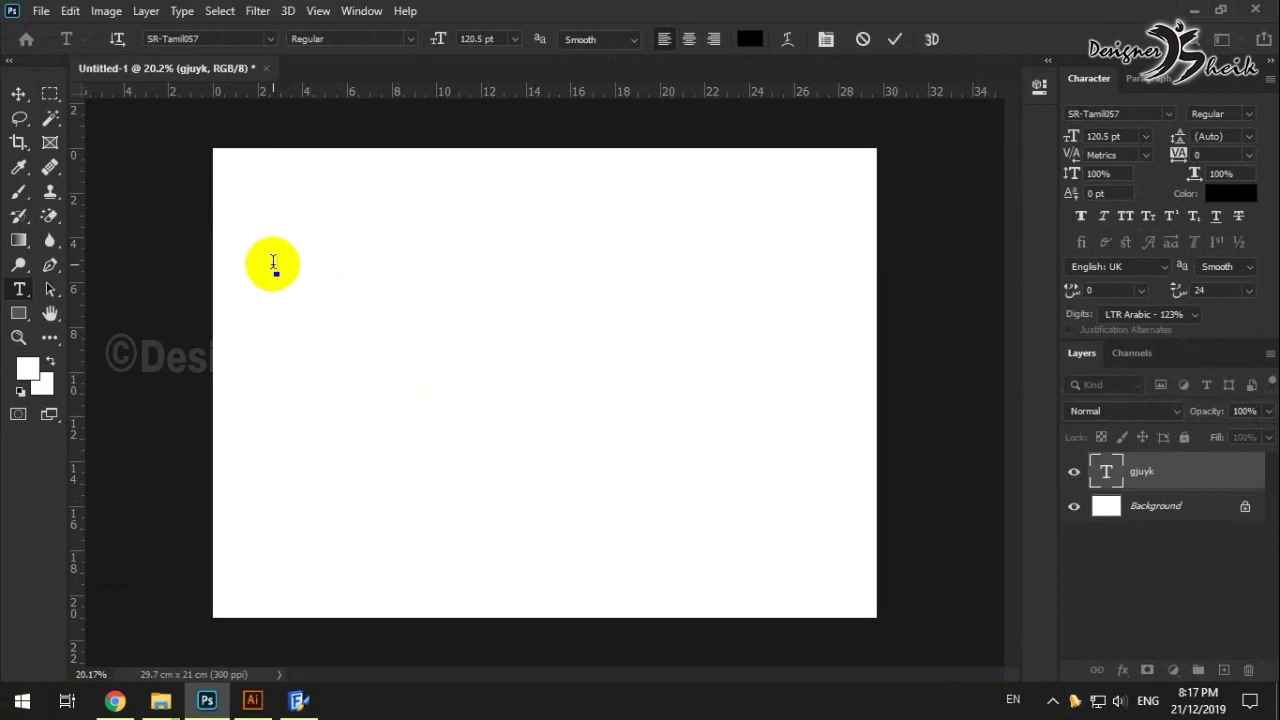
- Type தமிழ்நாடு with the phonetic keymap, then move the word slightly right
{"action": "type", "text": "க்"}
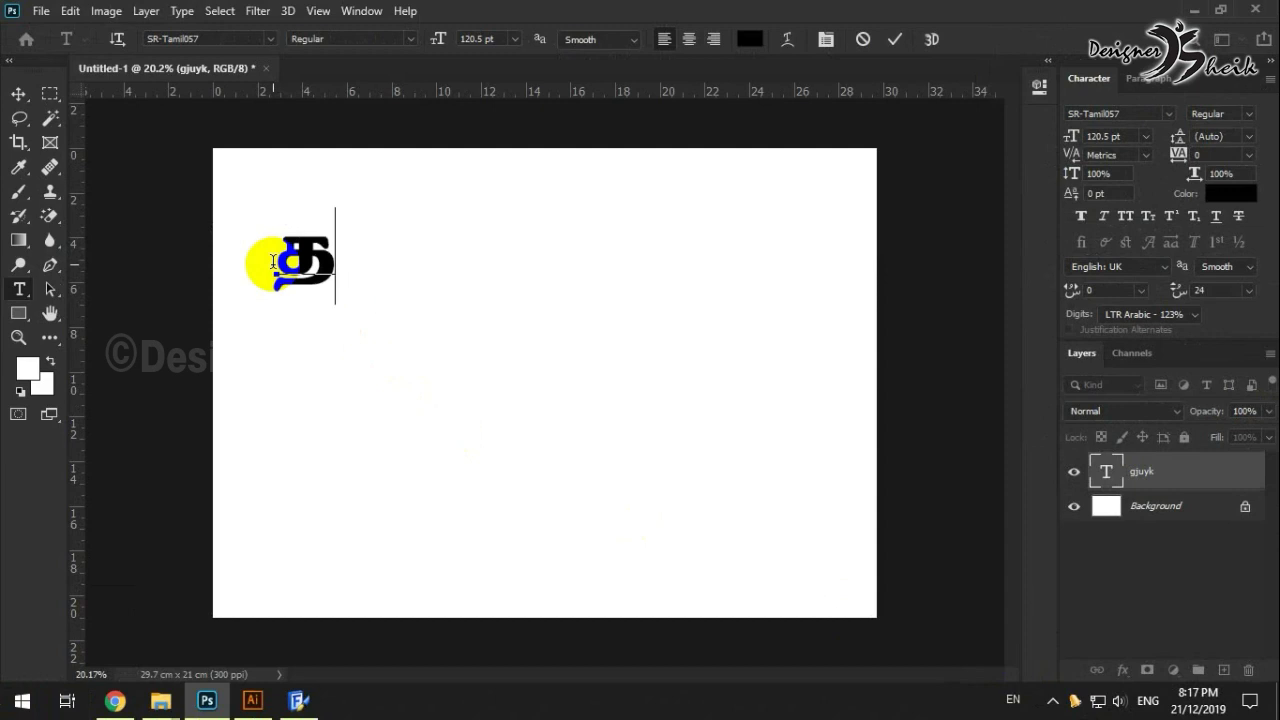
{"action": "type", "text": "மிழ்"}
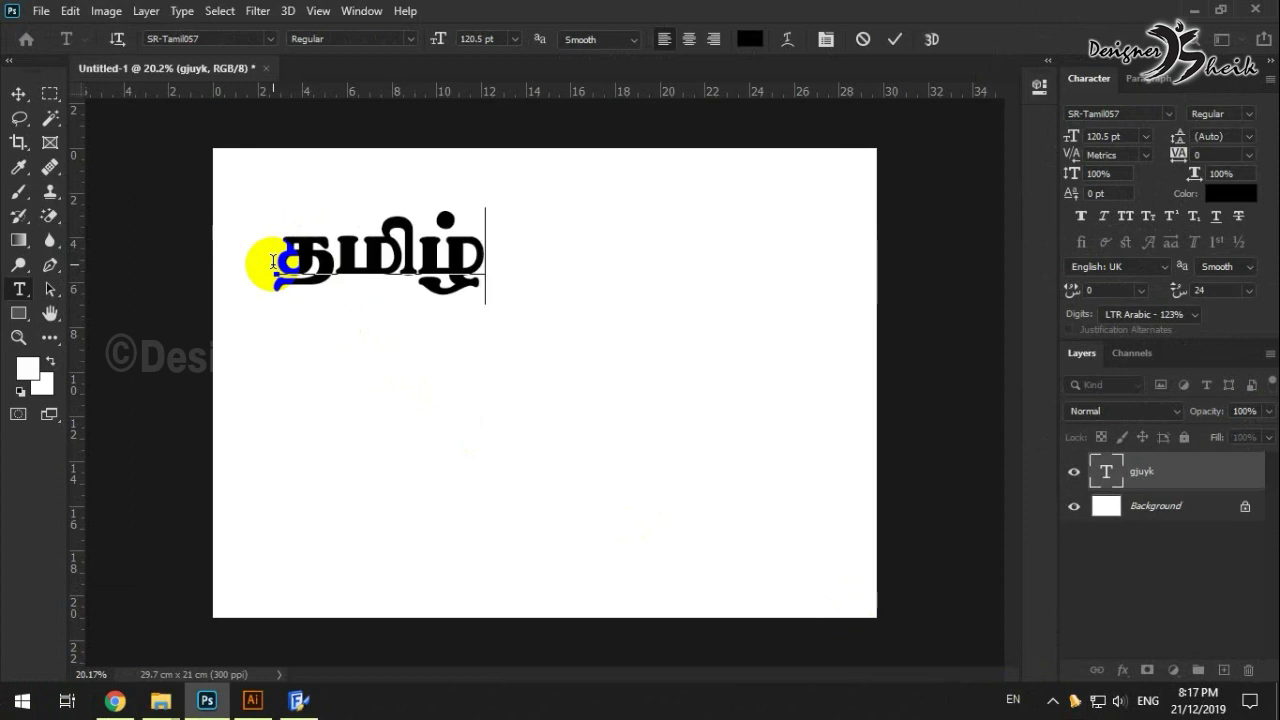
{"action": "type", "text": "ந்"}
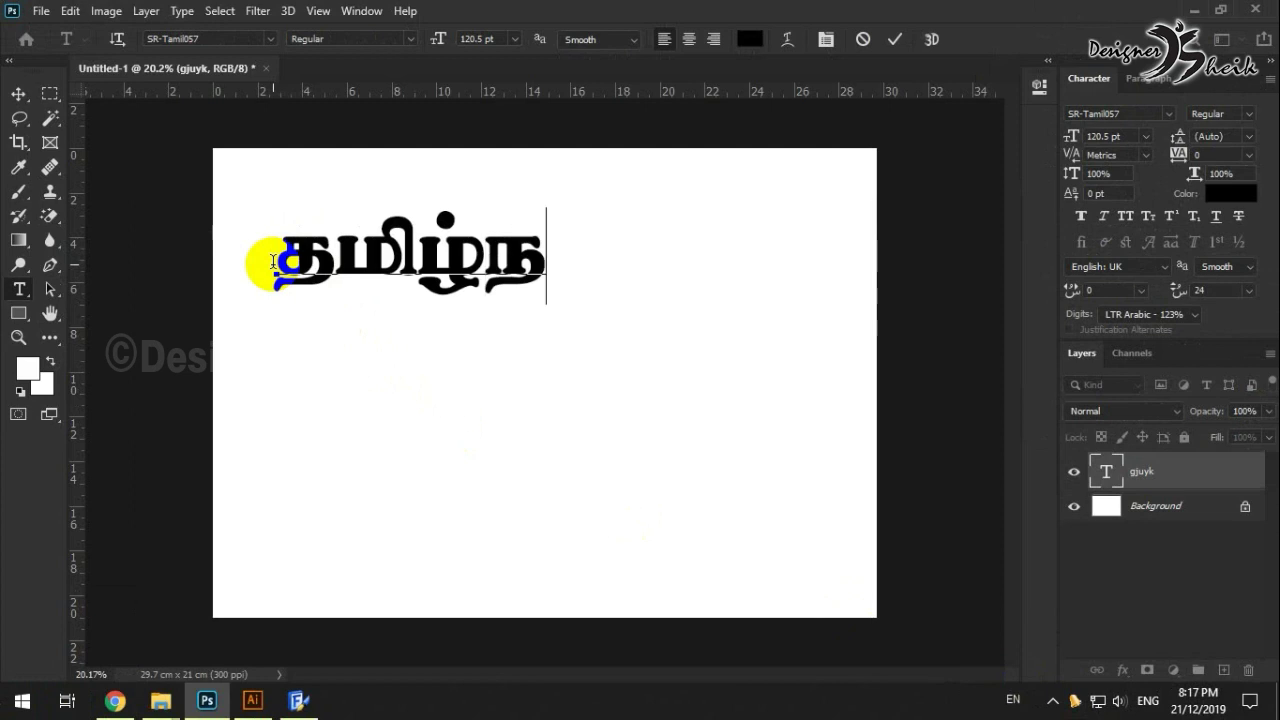
{"action": "type", "text": "ா"}
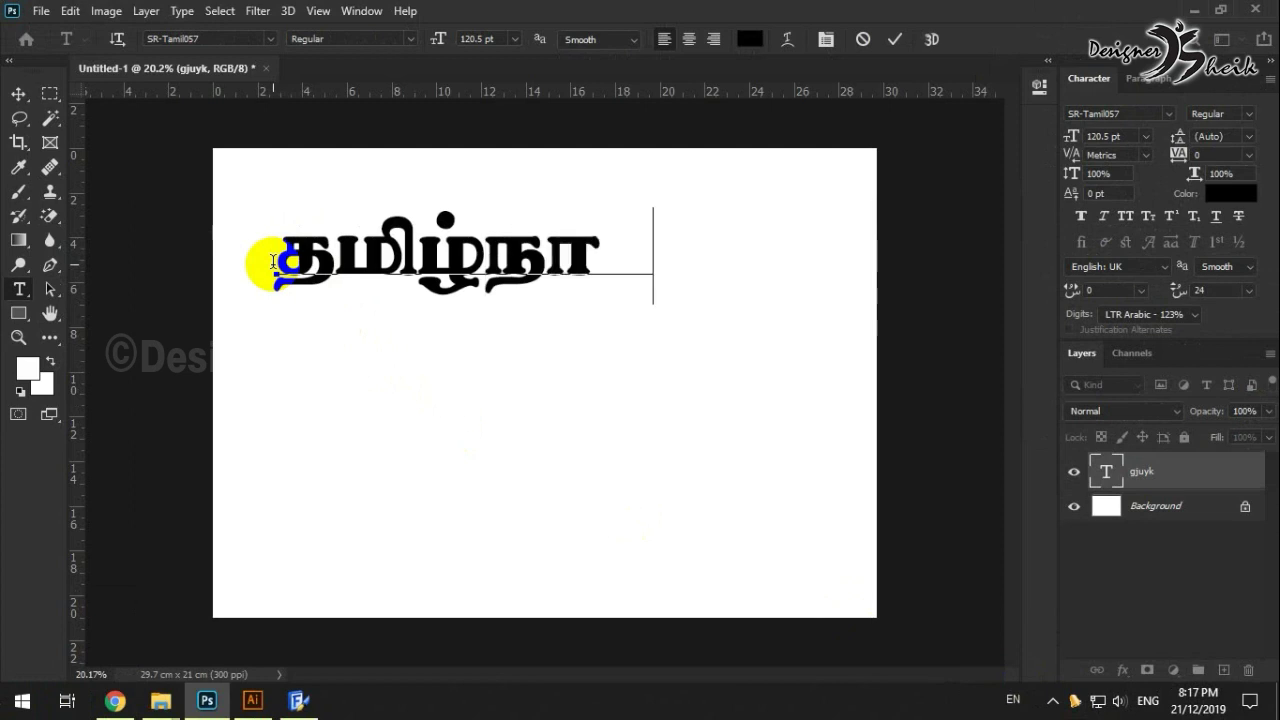
{"action": "type", "text": "டு"}
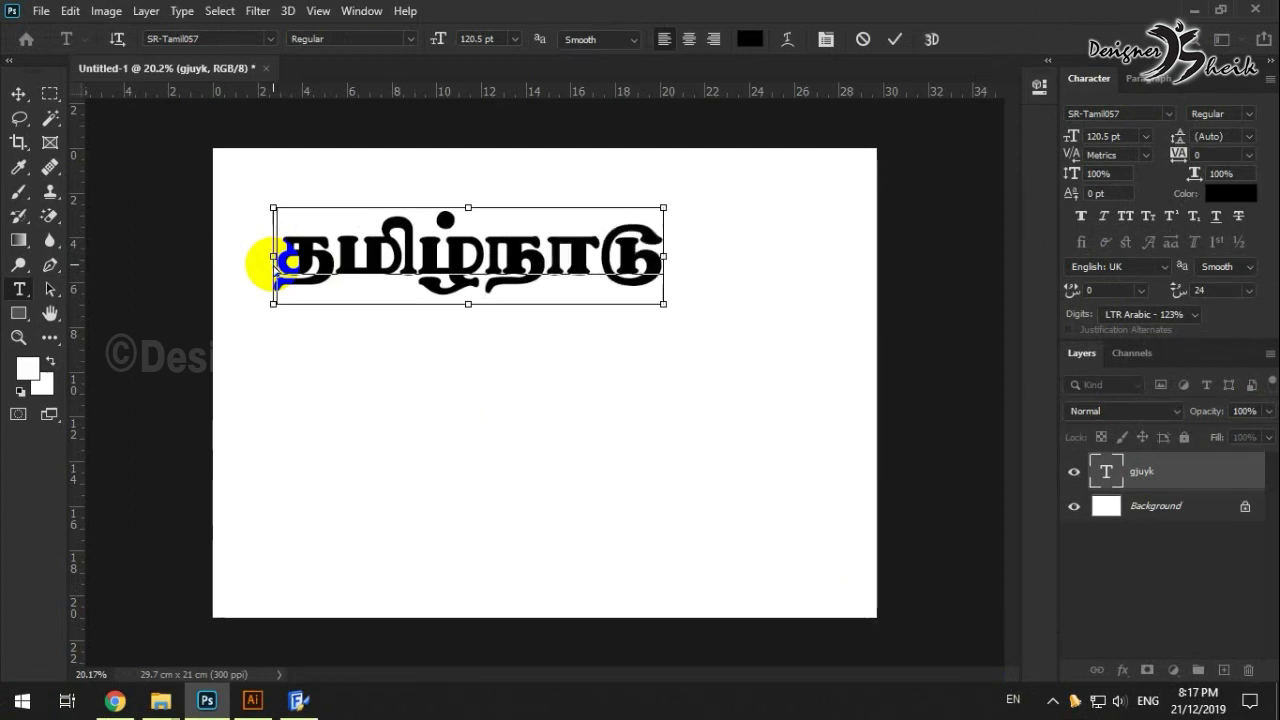
{"action": "double_click", "coordinate": [273, 262]}
{"action": "left_click", "coordinate": [15, 95]}
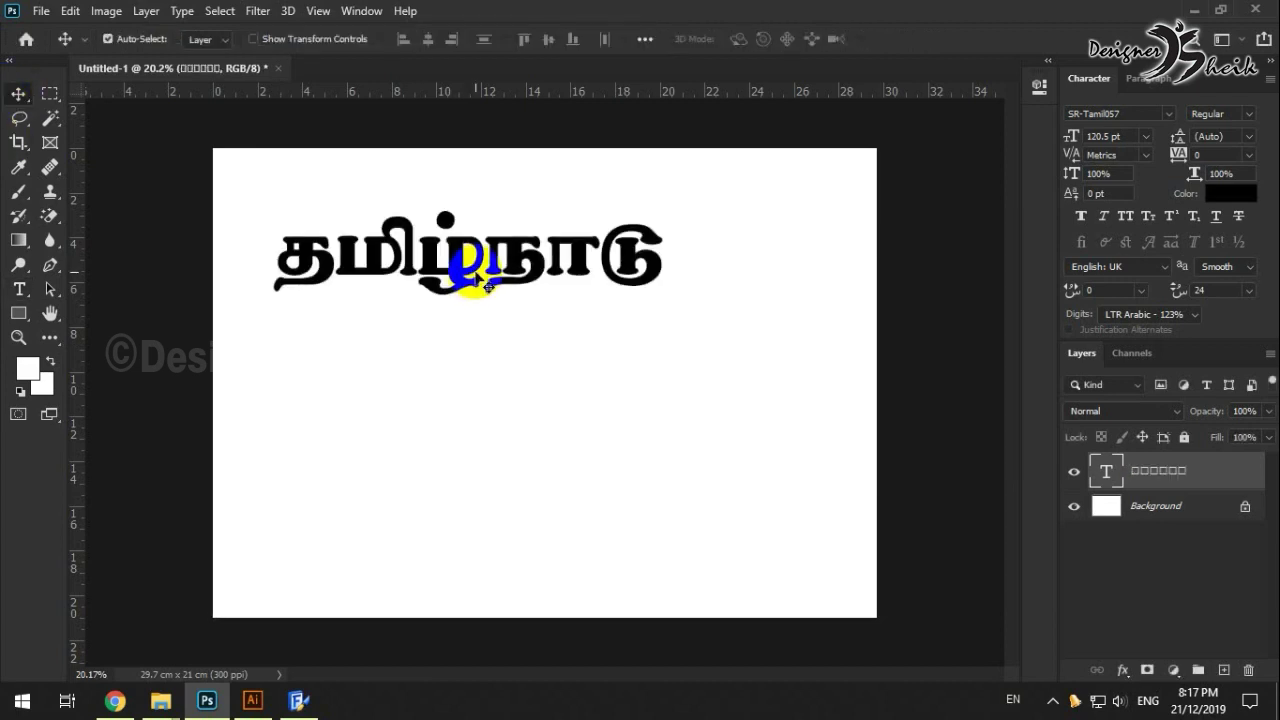
{"action": "left_click_drag", "start_coordinate": [471, 277], "coordinate": [518, 282]}
- Select the Tamil word and try a different SR-Tamil font on it
{"action": "key", "text": "t"}
{"action": "double_click", "coordinate": [540, 255]}
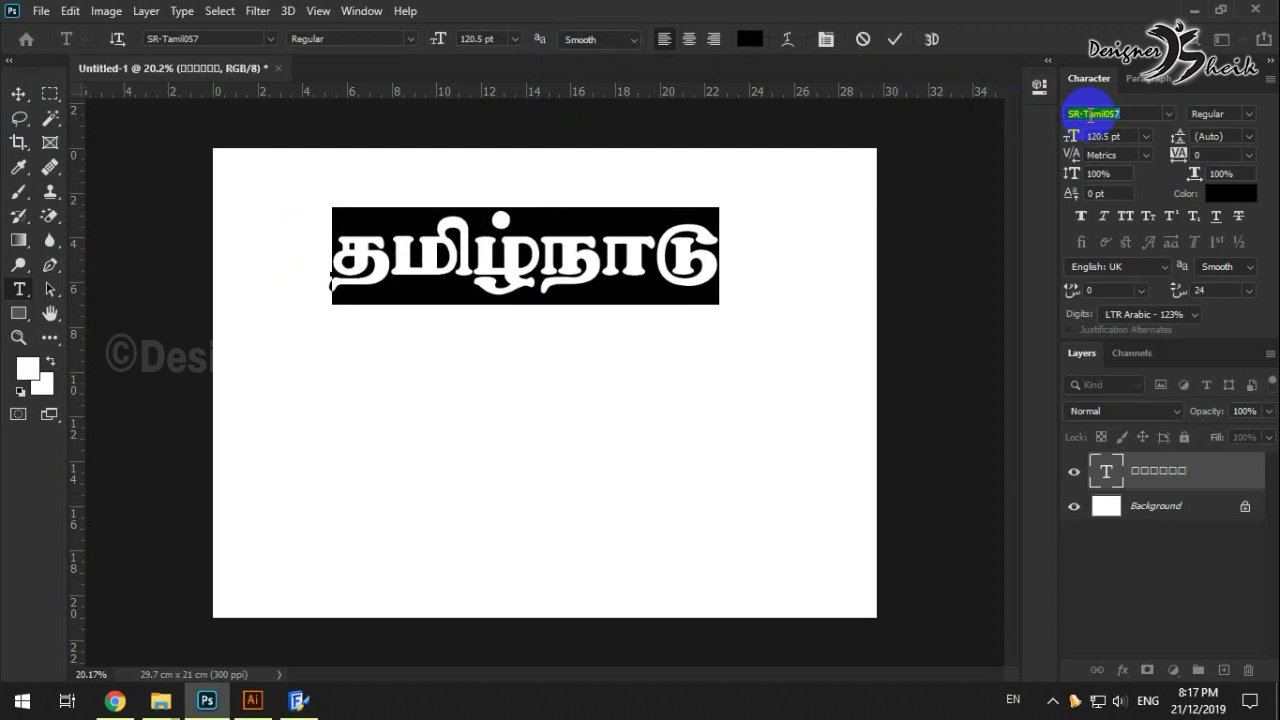
{"action": "key", "text": "Down"}
{"action": "key", "text": "ctrl+Return"}
{"action": "key", "text": "v"}
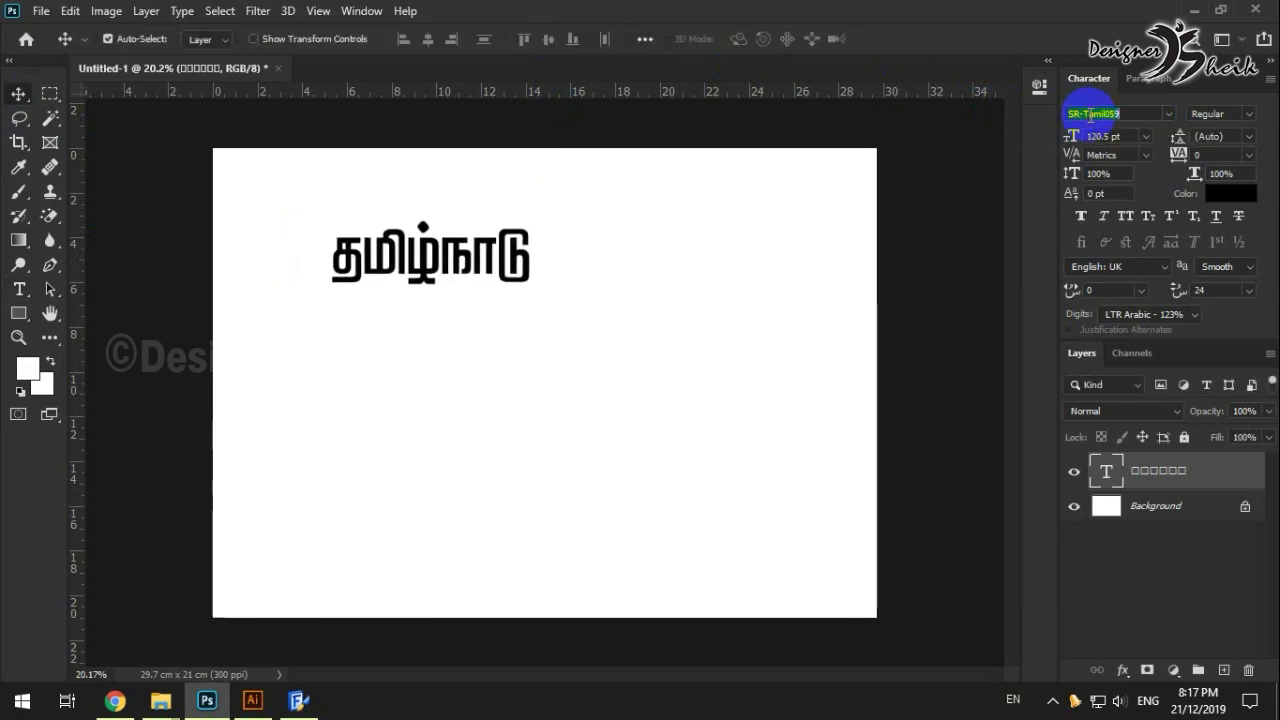
- Preview SR-Tamil010, SR-Tamil040 and SR-Tamil059 from the font list, then apply SR-Tamil107
{"action": "left_click", "coordinate": [1137, 112]}
{"action": "key", "text": "BackSpace"}
{"action": "key", "text": "BackSpace"}
{"action": "key", "text": "BackSpace"}
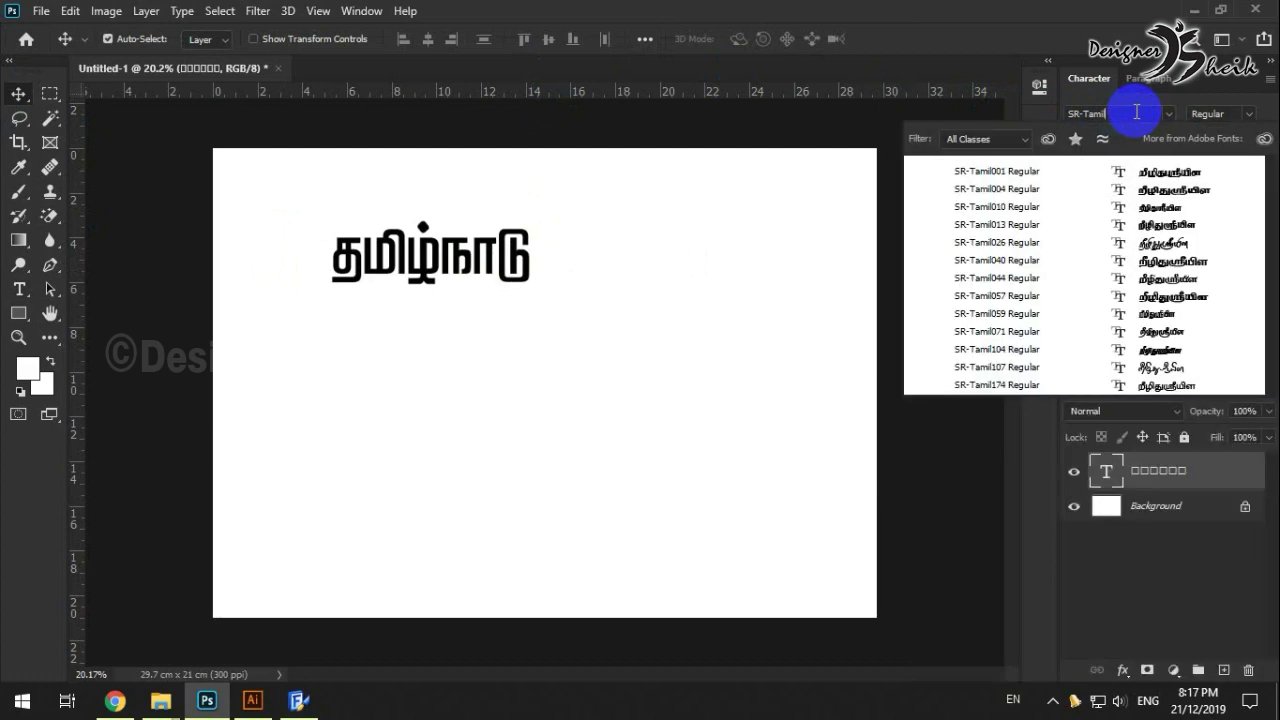
{"action": "key", "text": "Down"}
{"action": "key", "text": "Down"}
{"action": "key", "text": "Down"}
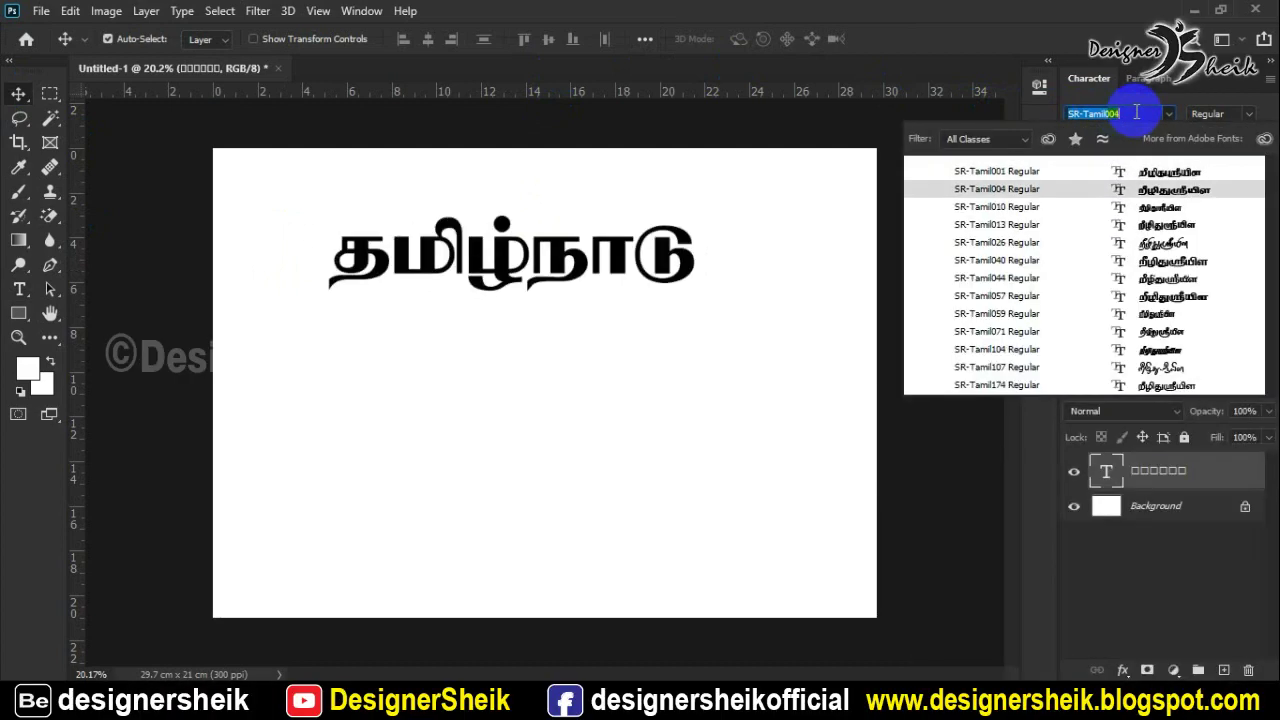
{"action": "key", "text": "Down"}
{"action": "key", "text": "Down"}
{"action": "key", "text": "Down"}
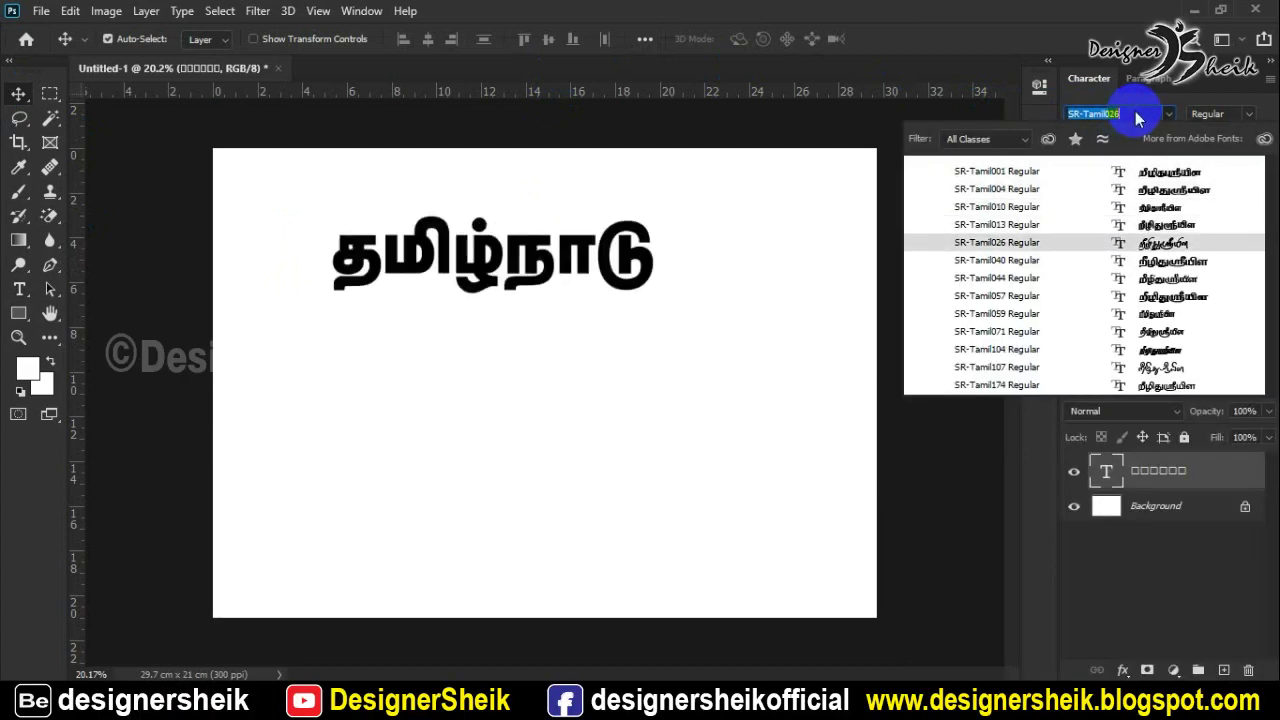
{"action": "key", "text": "Down"}
{"action": "key", "text": "Down"}
{"action": "key", "text": "Down"}
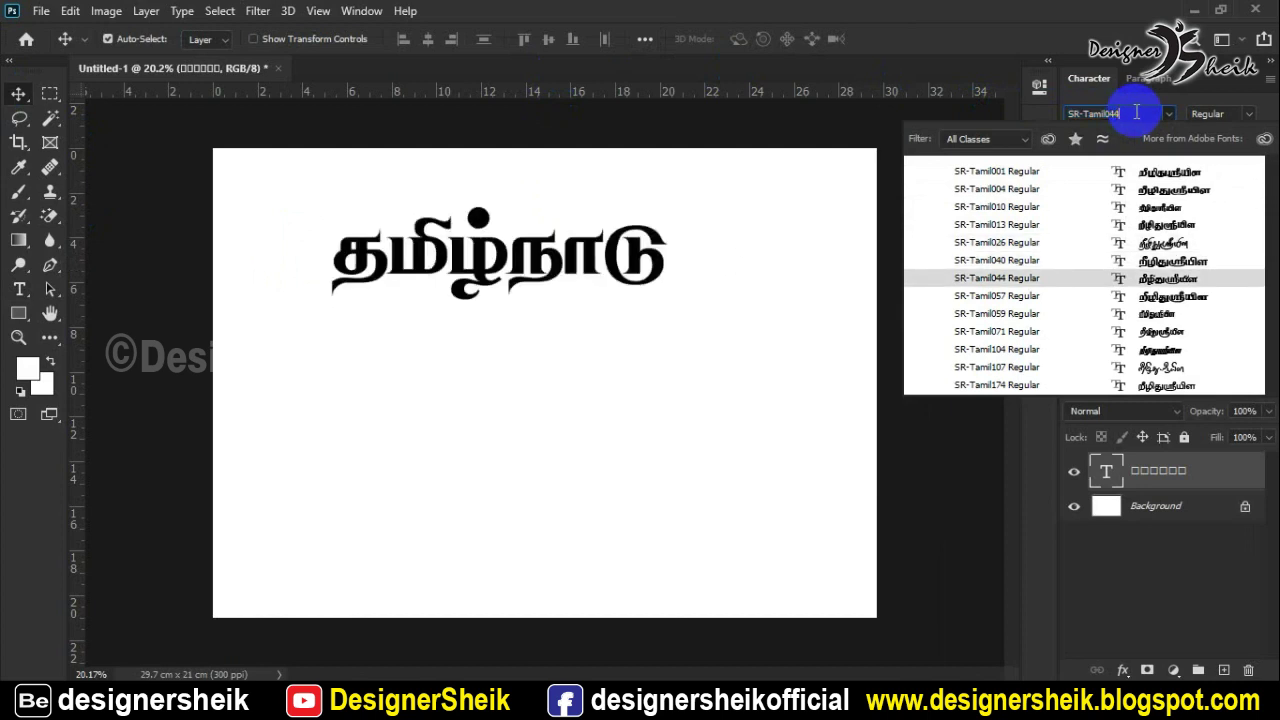
{"action": "key", "text": "Down"}
{"action": "key", "text": "Down"}
{"action": "key", "text": "Down"}
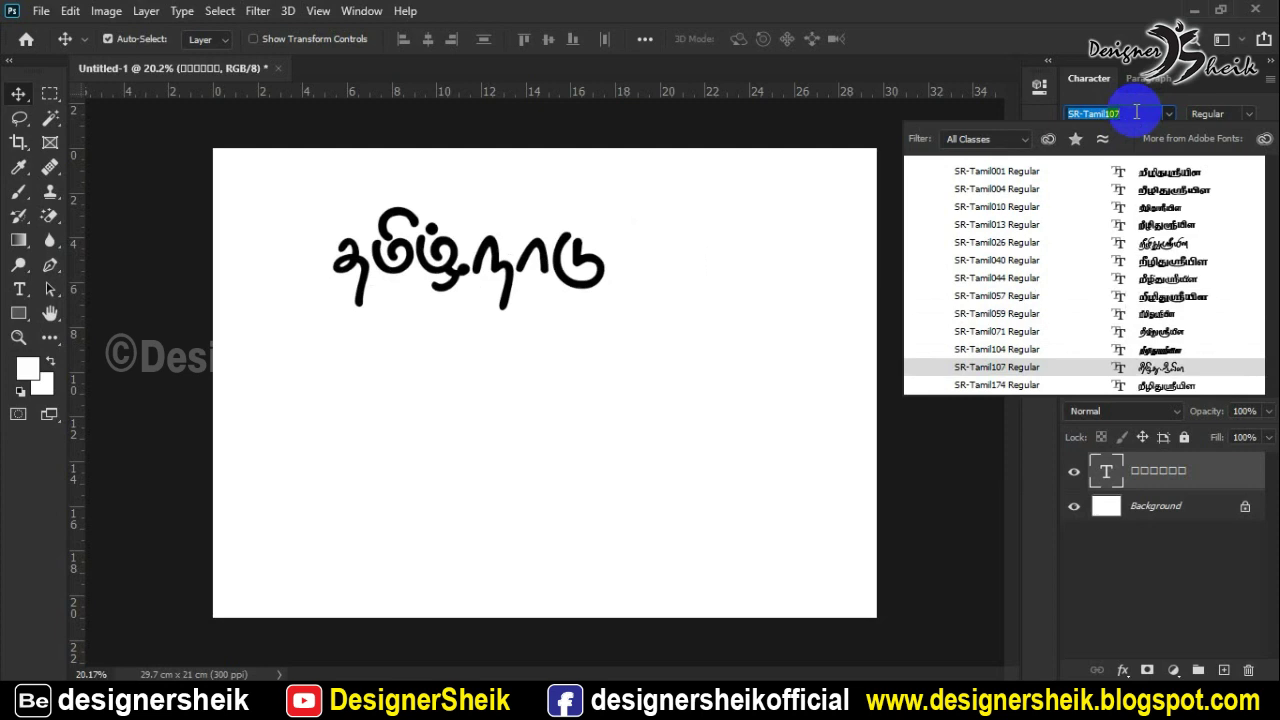
{"action": "key", "text": "Return"}
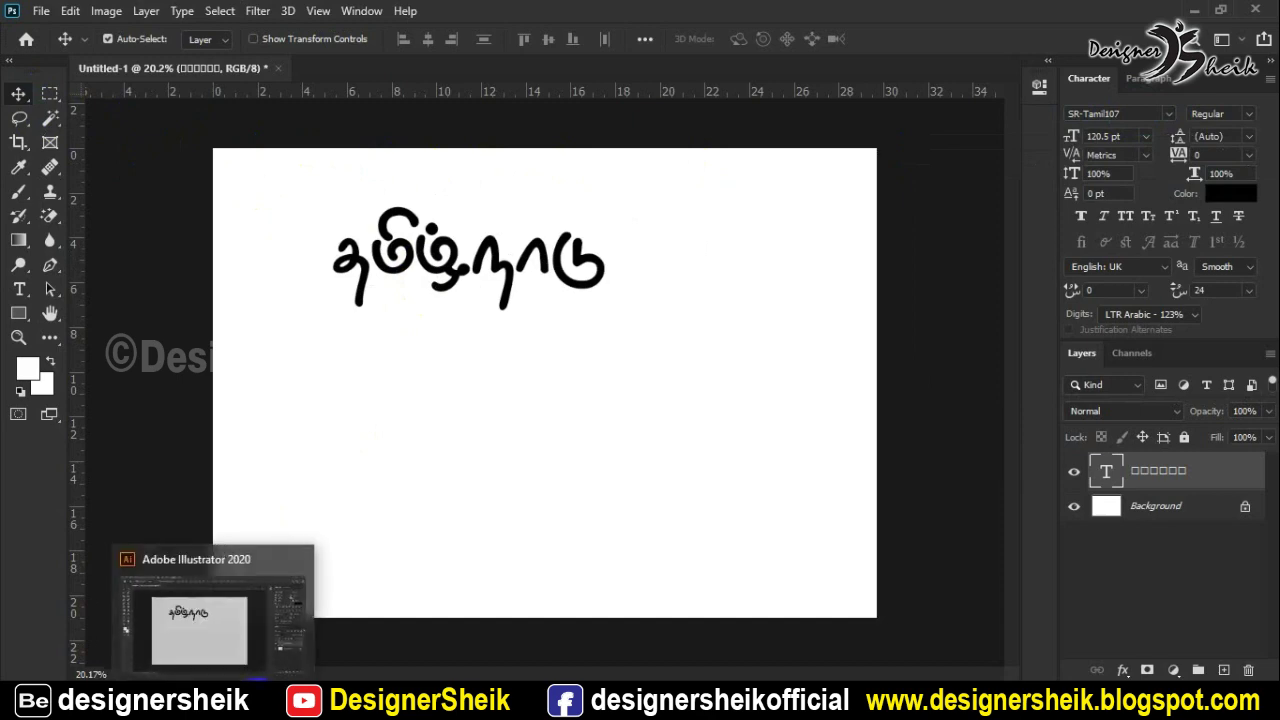
- Load the Google Input Tools Tamil try page in a new Chrome tab, then minimize Chrome
{"action": "left_click", "coordinate": [175, 705]}
{"action": "left_click", "coordinate": [529, 12]}
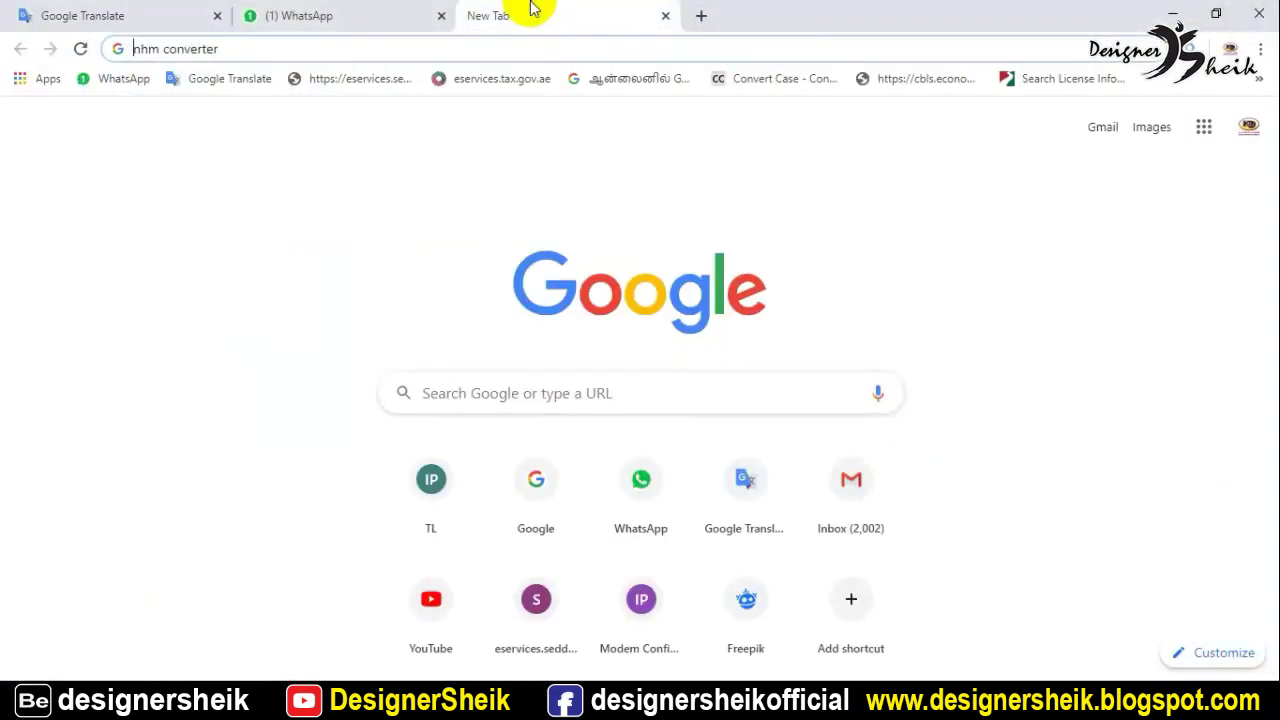
{"action": "left_click", "coordinate": [608, 79]}
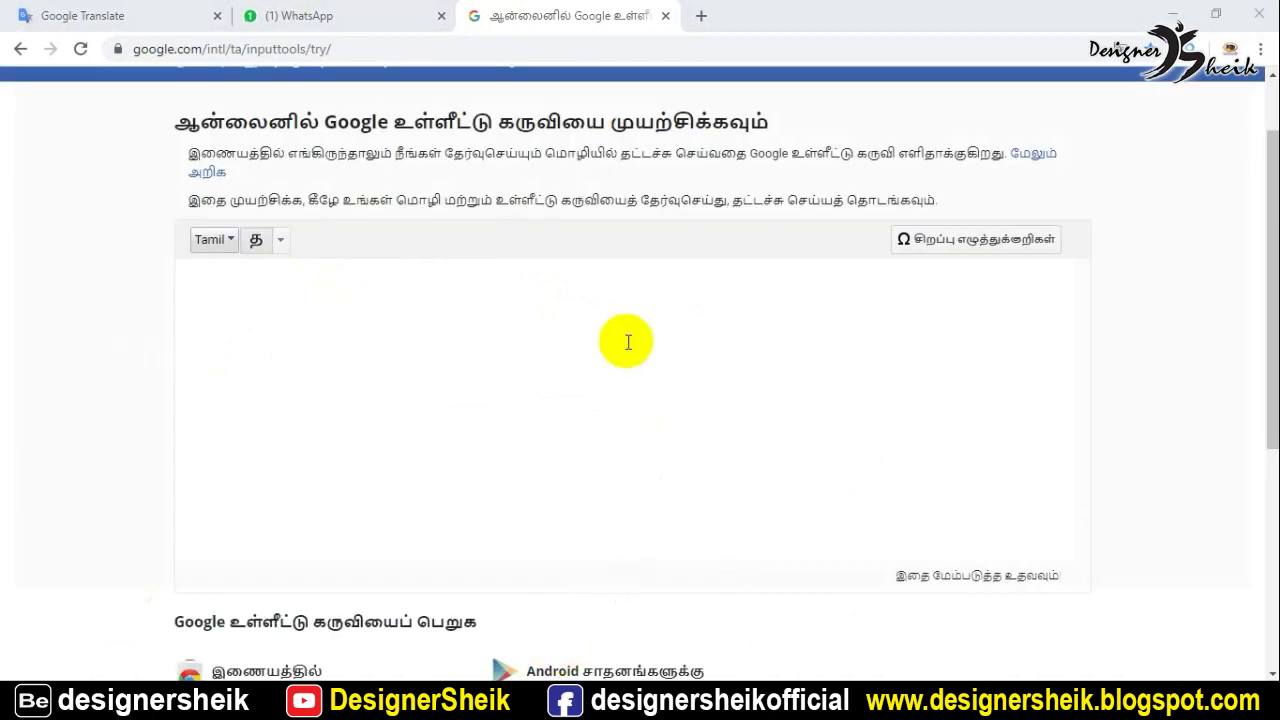
{"action": "left_click_drag", "start_coordinate": [280, 157], "coordinate": [191, 157]}
{"action": "left_click", "coordinate": [545, 153]}
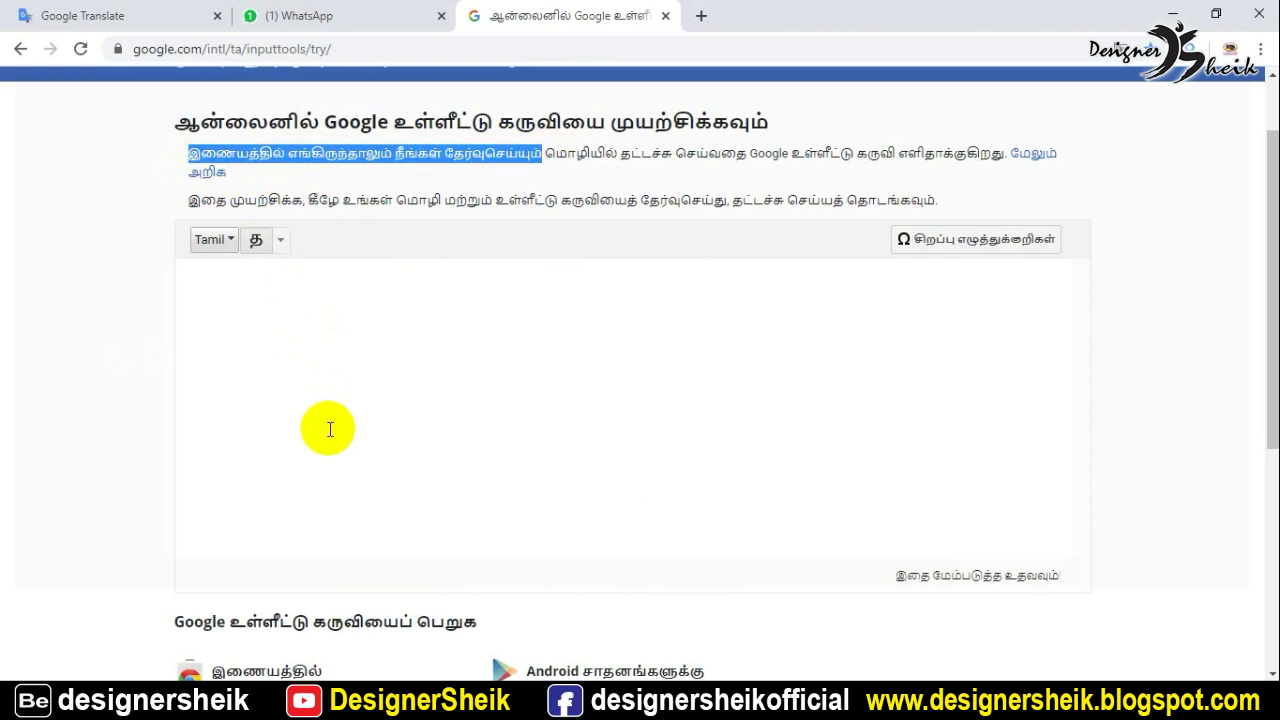
{"action": "left_click", "coordinate": [1172, 14]}
- Minimize Photoshop, launch NHM Converter from the desktop, and bring Chrome back
{"action": "left_click", "coordinate": [1195, 10]}
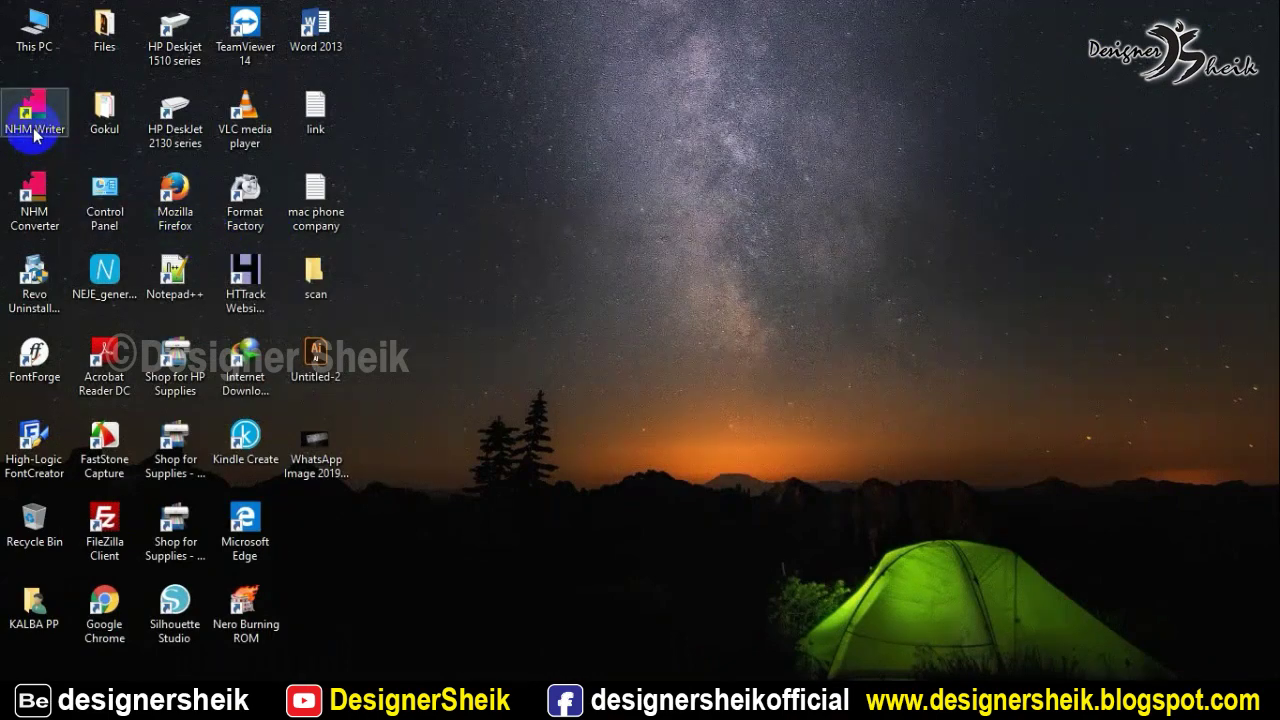
{"action": "double_click", "coordinate": [43, 228]}
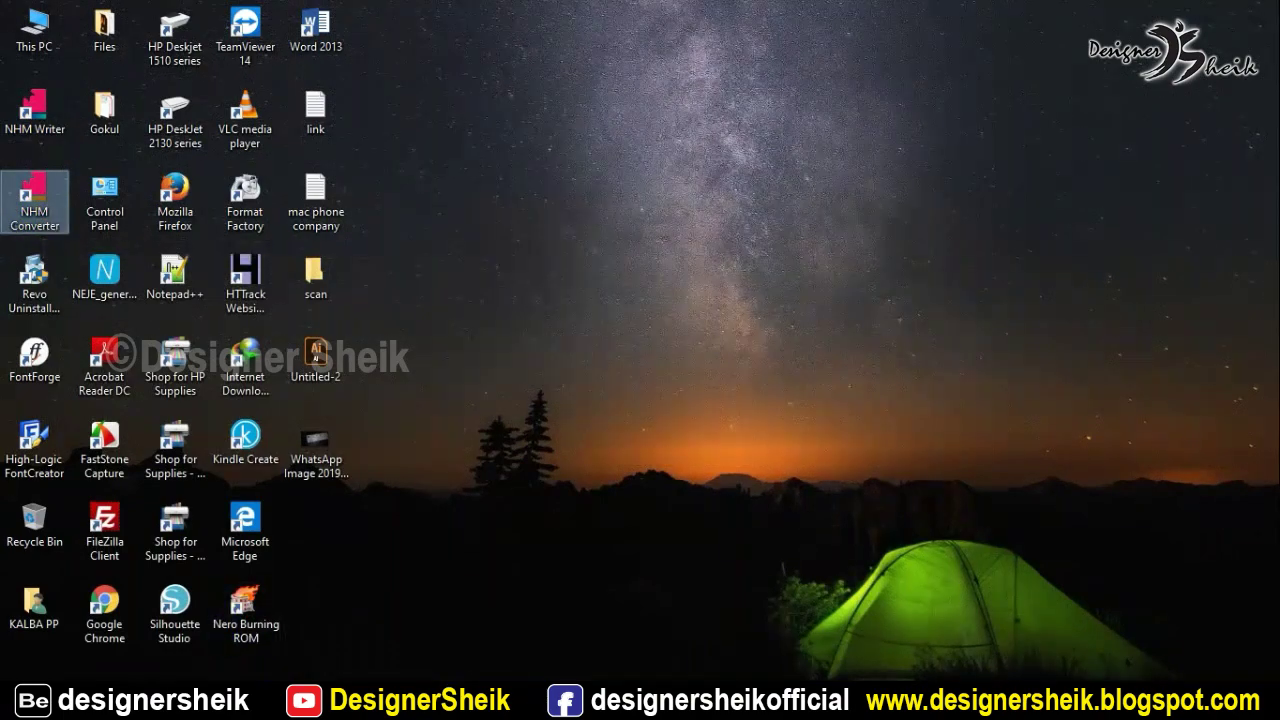
{"action": "mouse_move", "coordinate": [114, 705]}
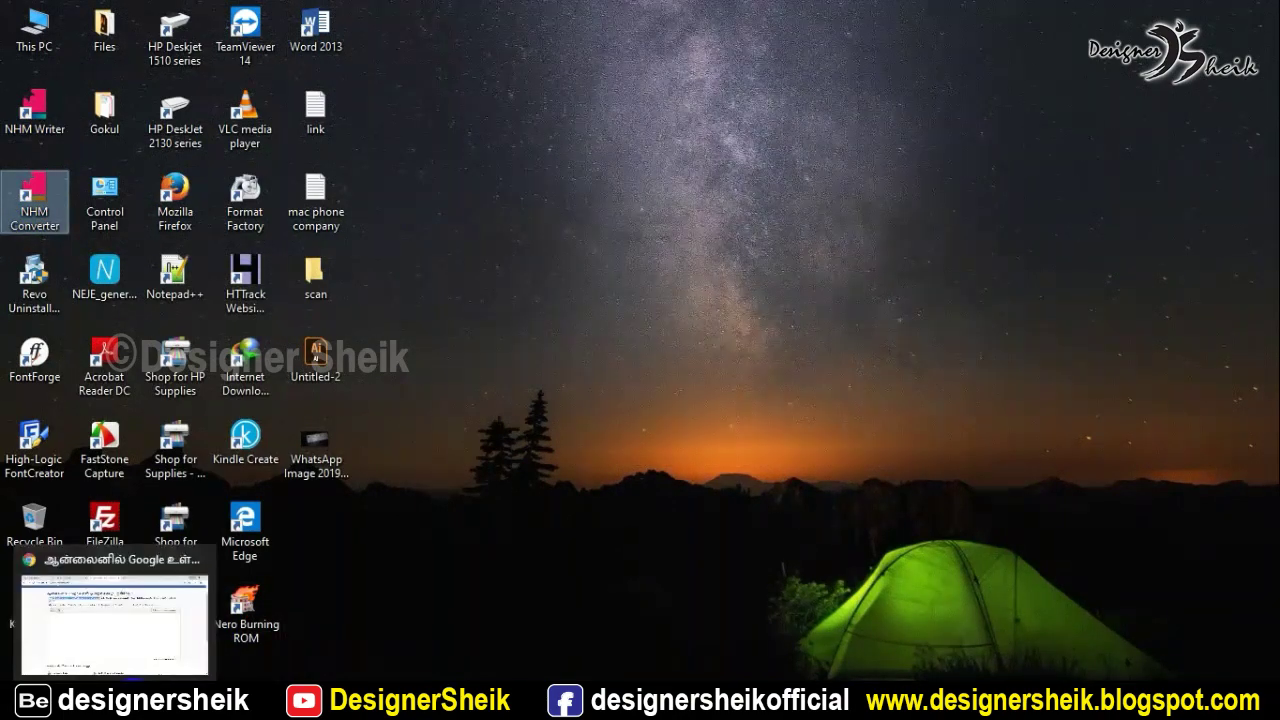
{"action": "left_click", "coordinate": [114, 615]}
- Type 'tamilnadu' to enter தமிழ்நாடு in the input box and select it
{"action": "left_click", "coordinate": [346, 409]}
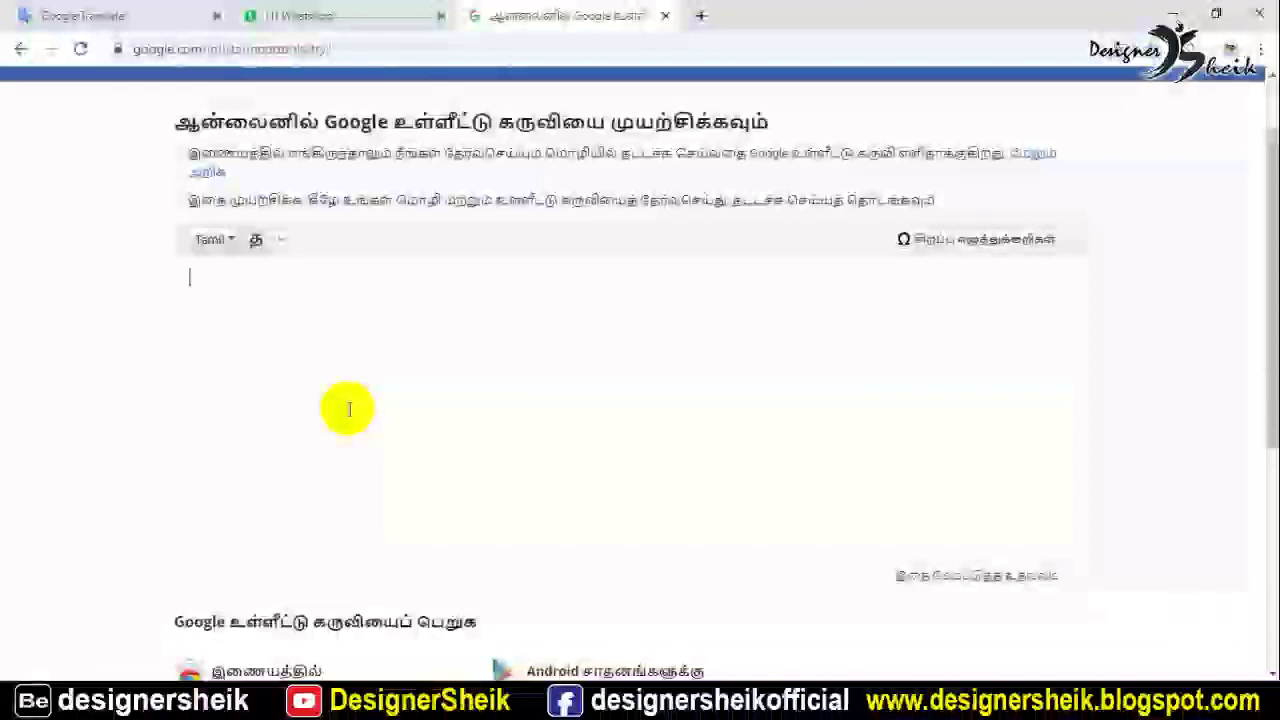
{"action": "type", "text": "ta"}
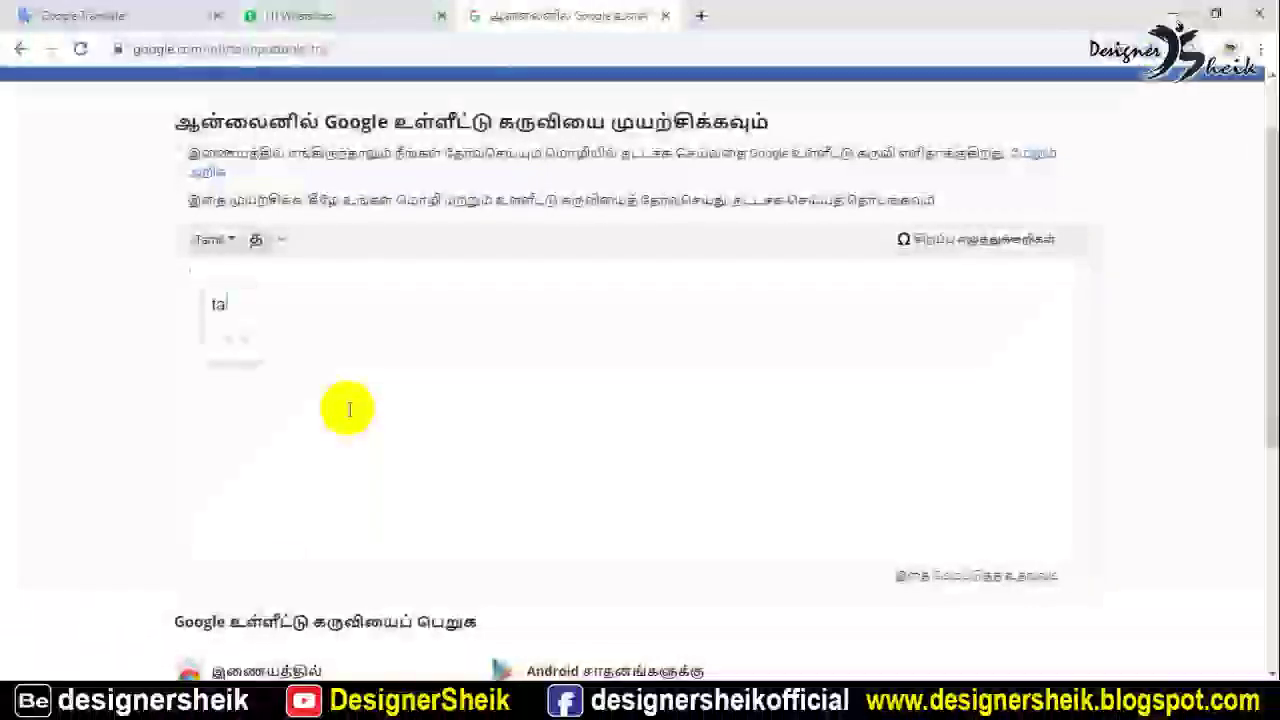
{"action": "type", "text": "mil"}
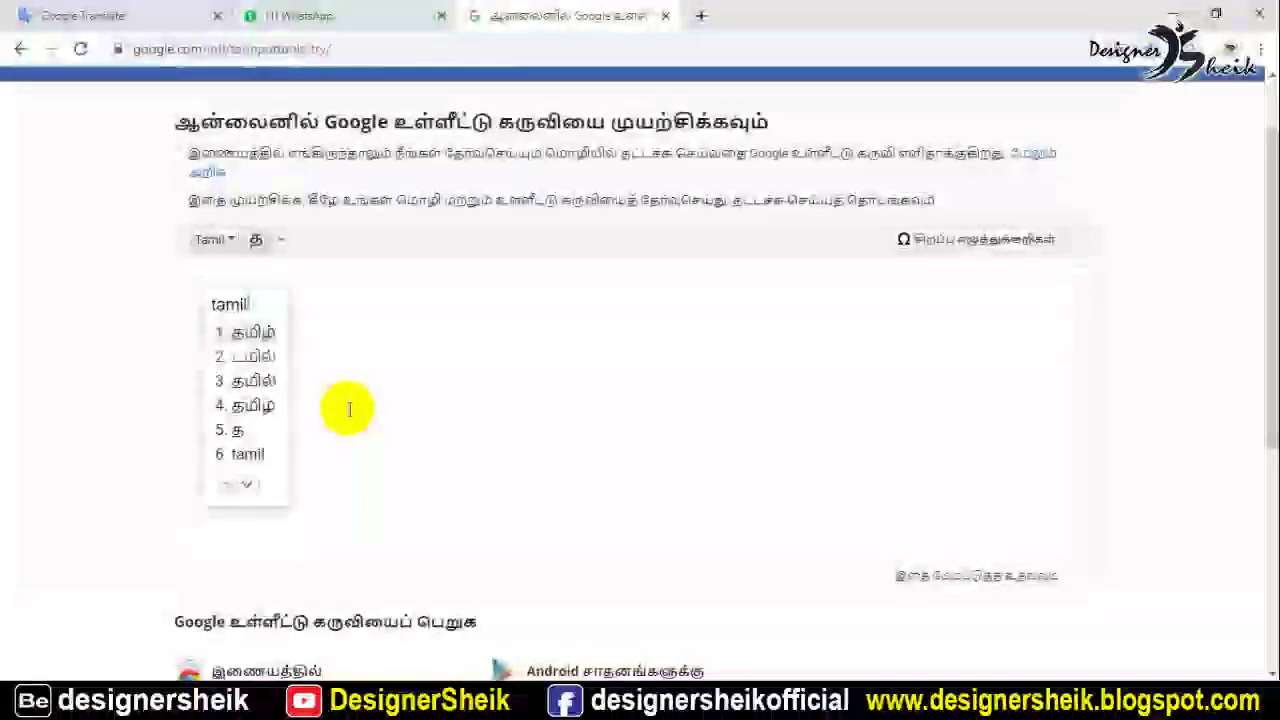
{"action": "type", "text": "nadu"}
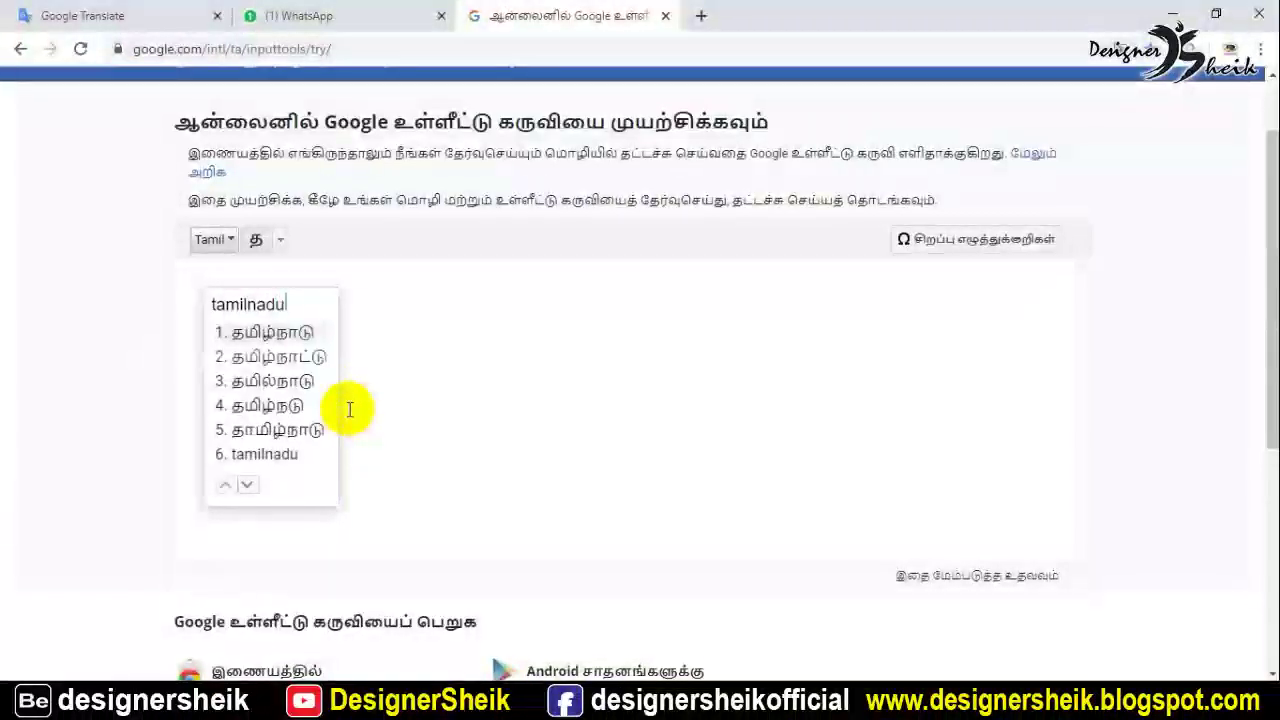
{"action": "key", "text": "space"}
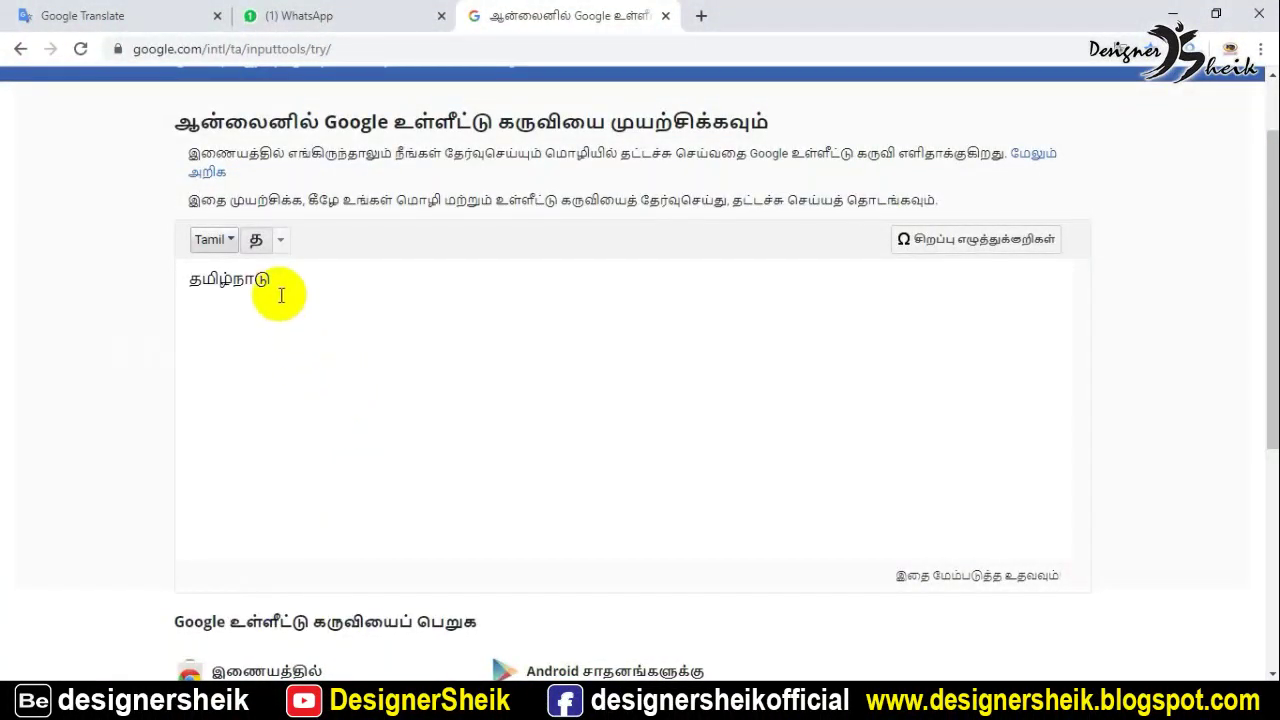
{"action": "left_click_drag", "start_coordinate": [277, 291], "coordinate": [189, 292]}
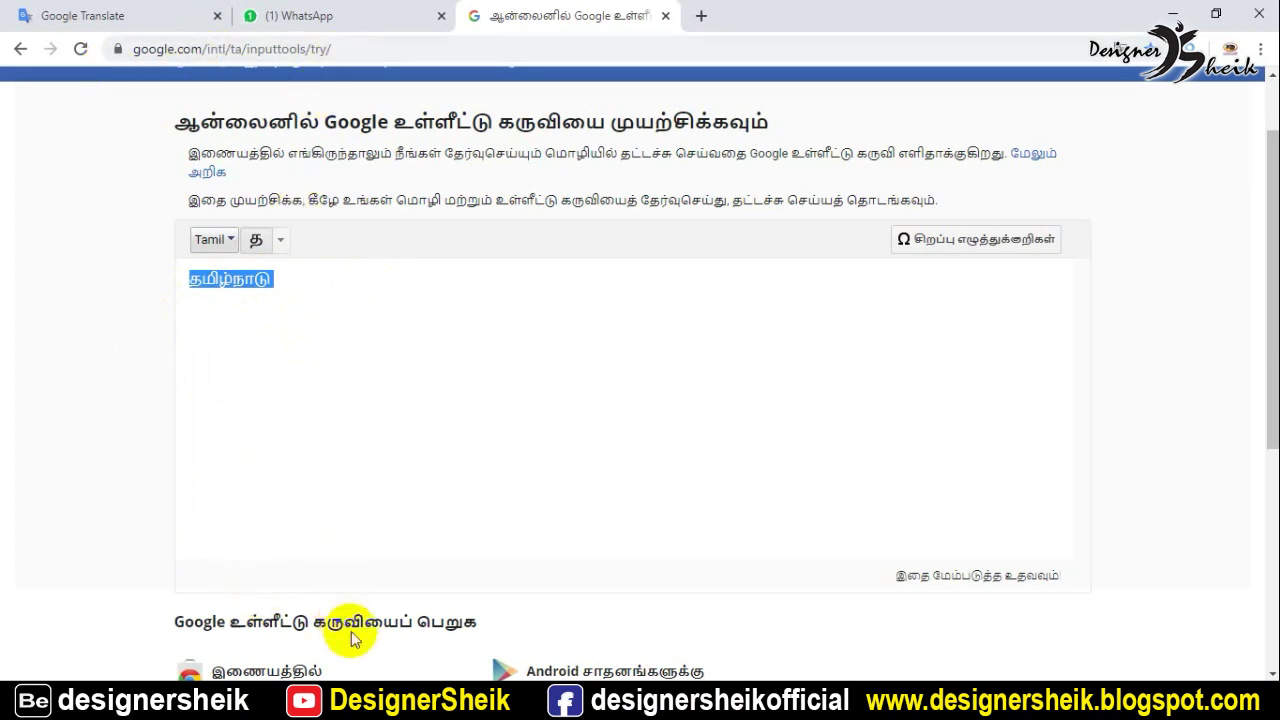
{"action": "left_click", "coordinate": [360, 698]}
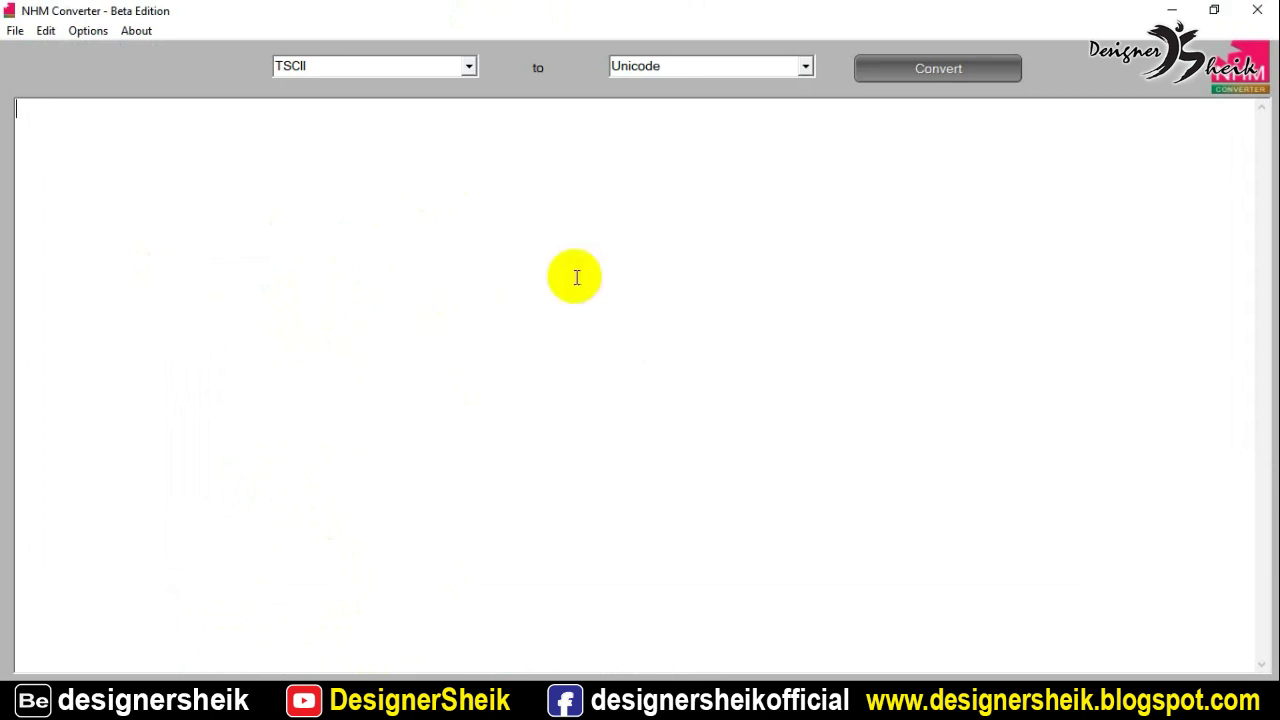
- Check the source and target encoding lists, keeping Unicode as target
{"action": "left_click", "coordinate": [468, 70]}
{"action": "scroll", "coordinate": [394, 192], "scroll_direction": "up", "scroll_amount": 1}
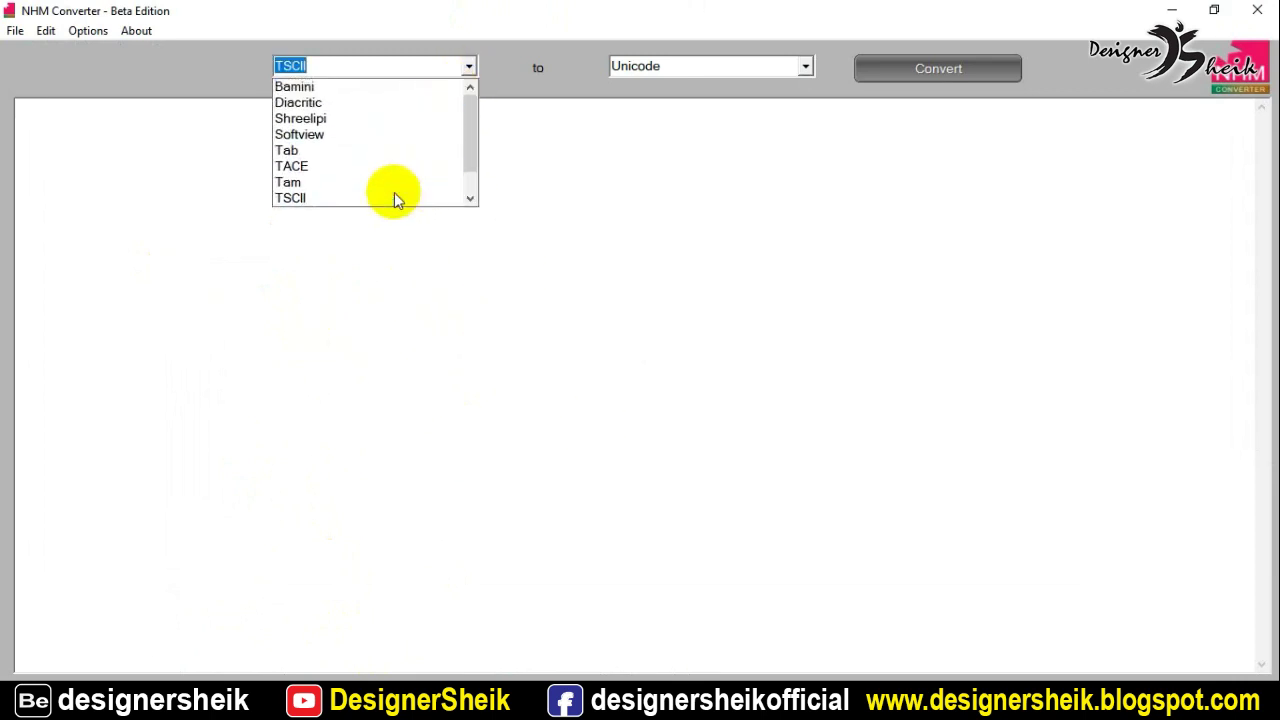
{"action": "scroll", "coordinate": [361, 184], "scroll_direction": "down", "scroll_amount": 1}
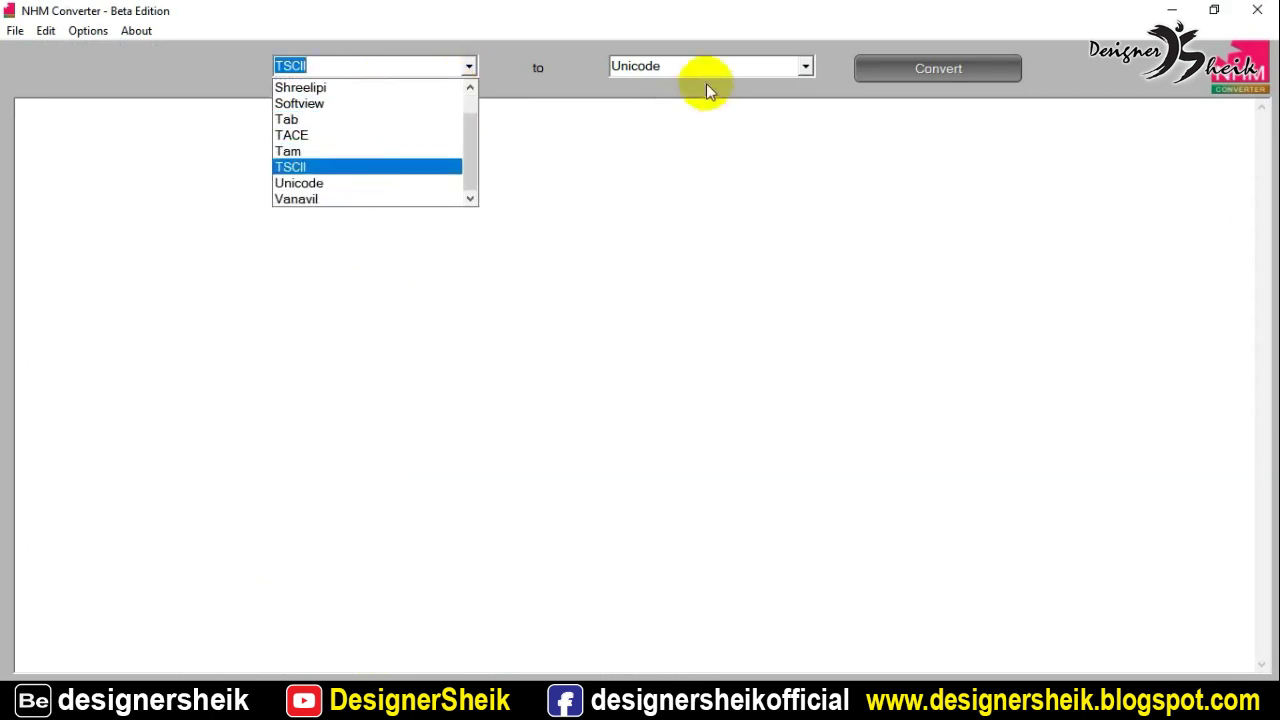
{"action": "left_click", "coordinate": [805, 66]}
{"action": "left_click", "coordinate": [805, 67]}
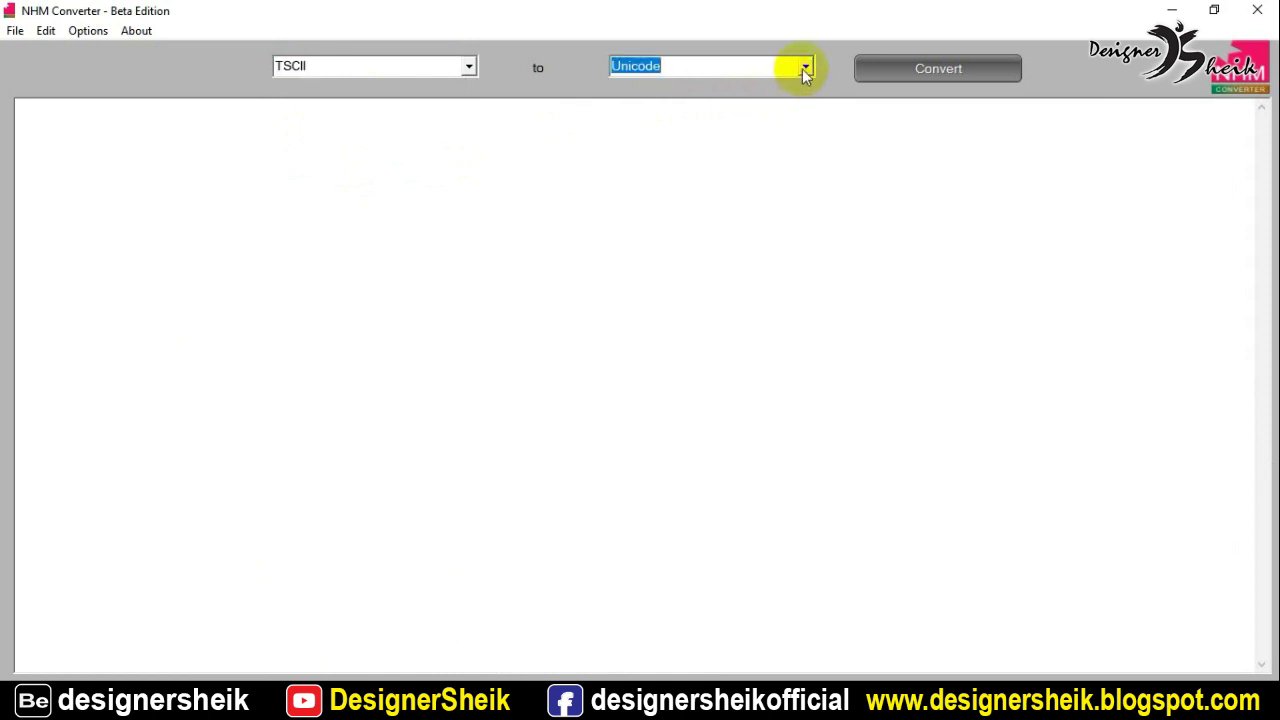
{"action": "left_click", "coordinate": [805, 68]}
{"action": "scroll", "coordinate": [757, 143], "scroll_direction": "up", "scroll_amount": 1}
{"action": "left_click", "coordinate": [116, 110]}
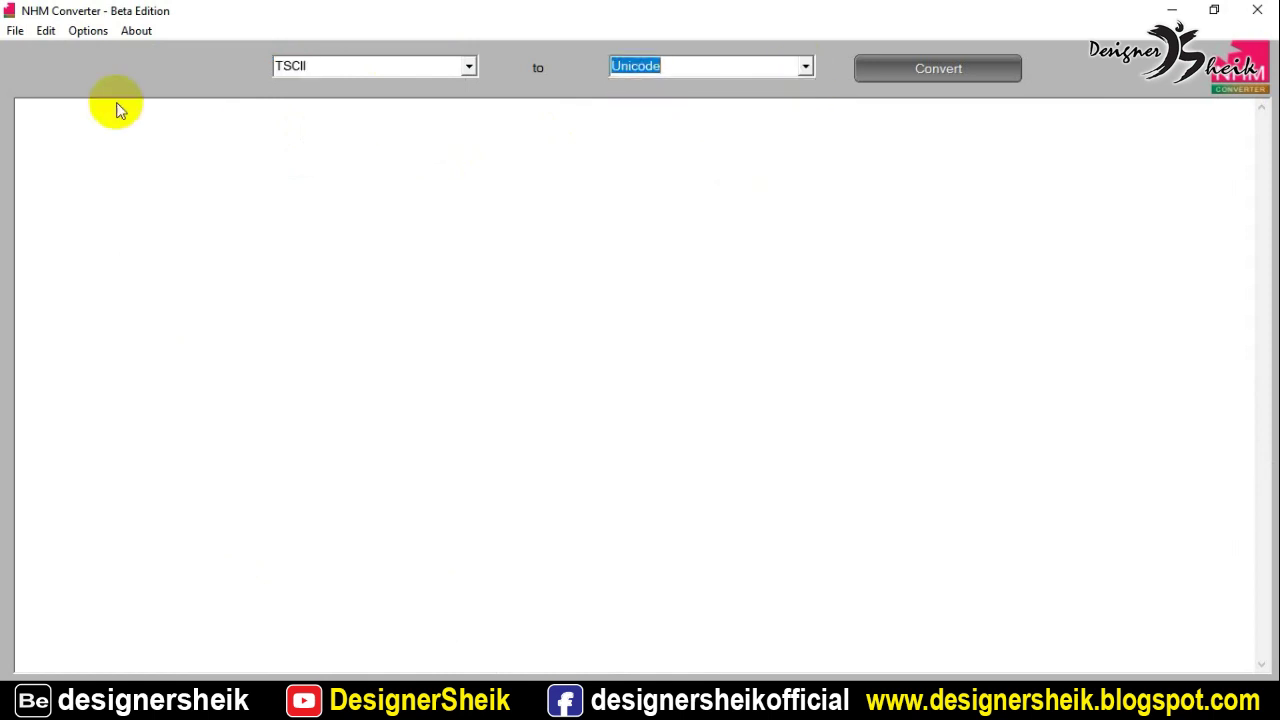
- Begin importing an encoding definition from Settings, browsing into Documents\Folder\News
{"action": "left_click", "coordinate": [88, 30]}
{"action": "left_click", "coordinate": [98, 92]}
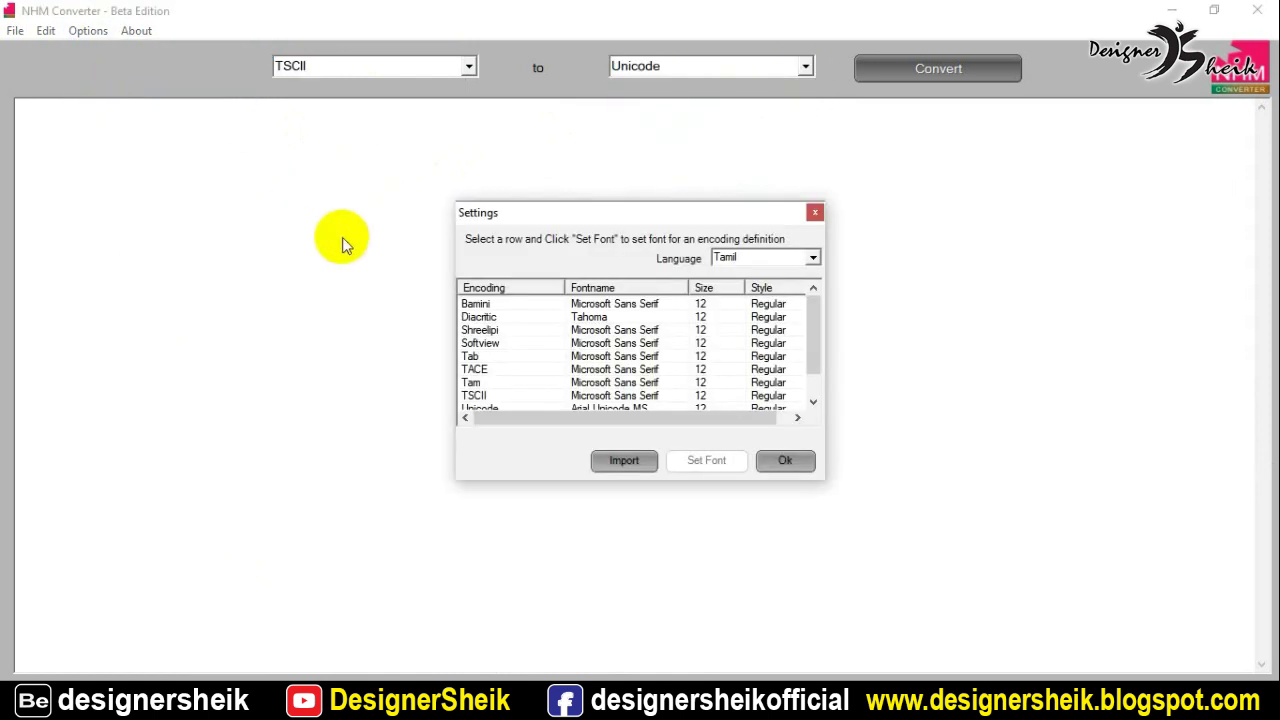
{"action": "left_click", "coordinate": [630, 460]}
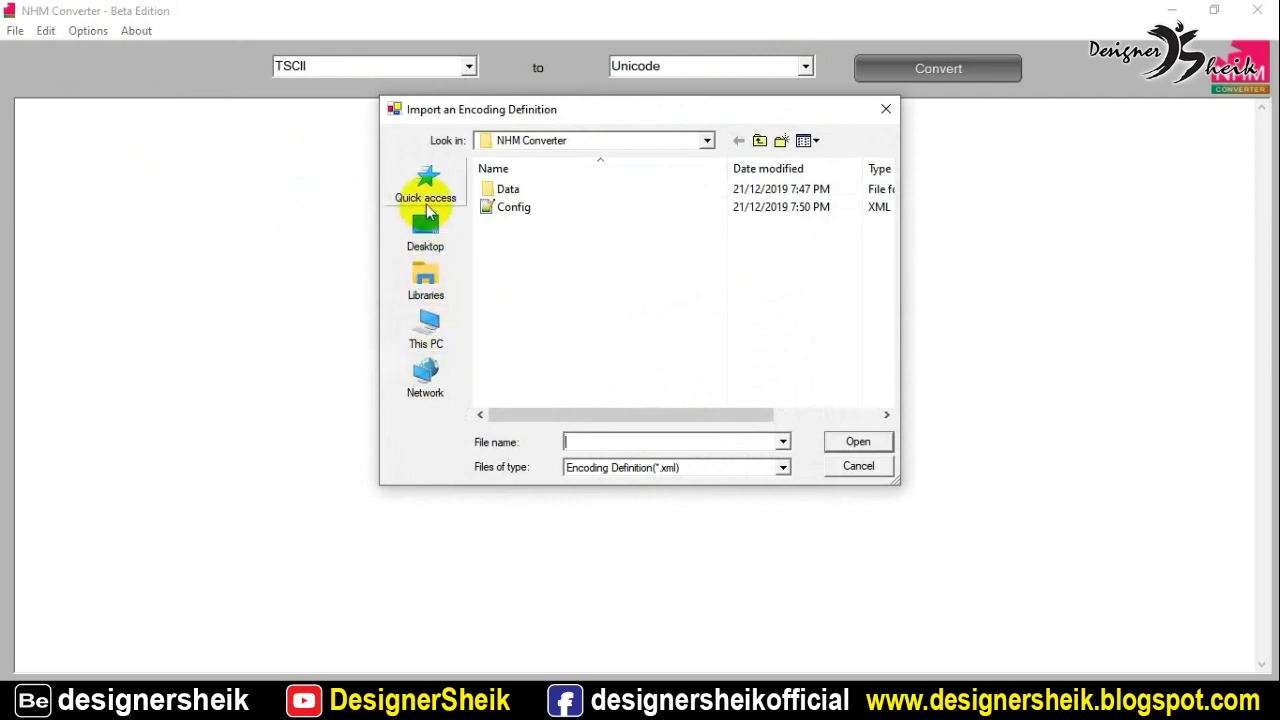
{"action": "left_click", "coordinate": [430, 338]}
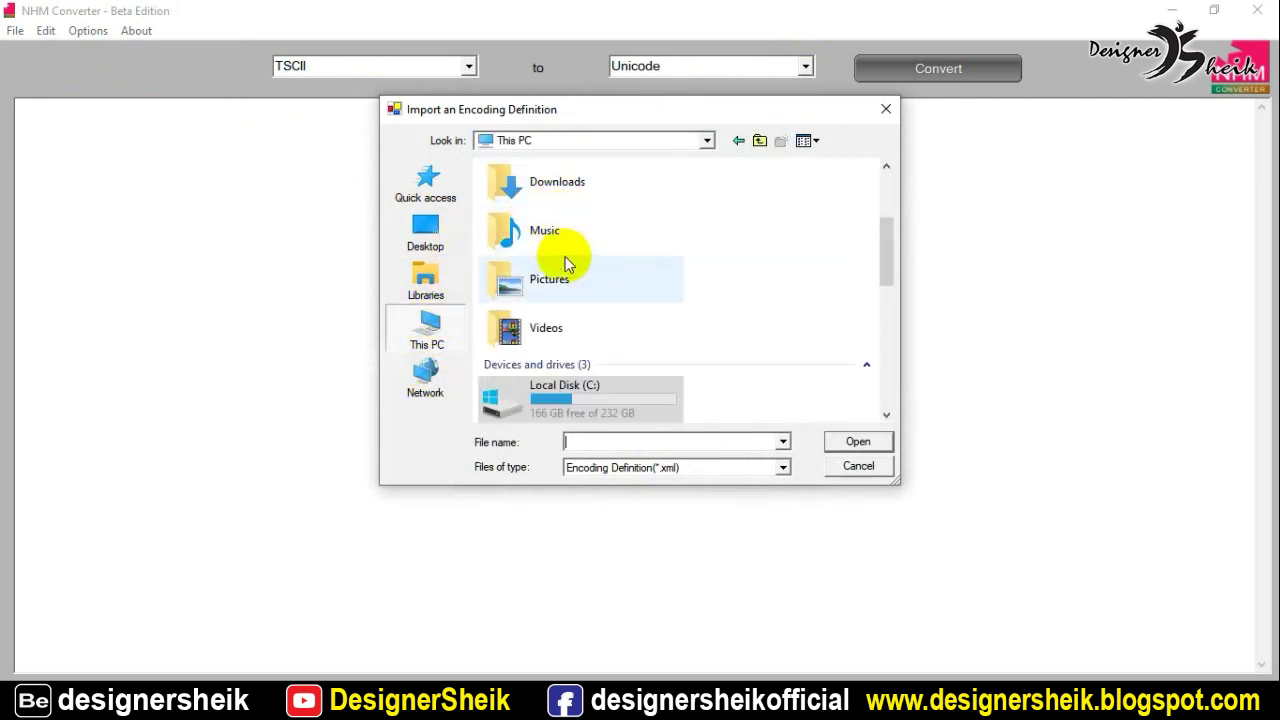
{"action": "left_click_drag", "start_coordinate": [885, 240], "coordinate": [896, 212]}
{"action": "double_click", "coordinate": [605, 268]}
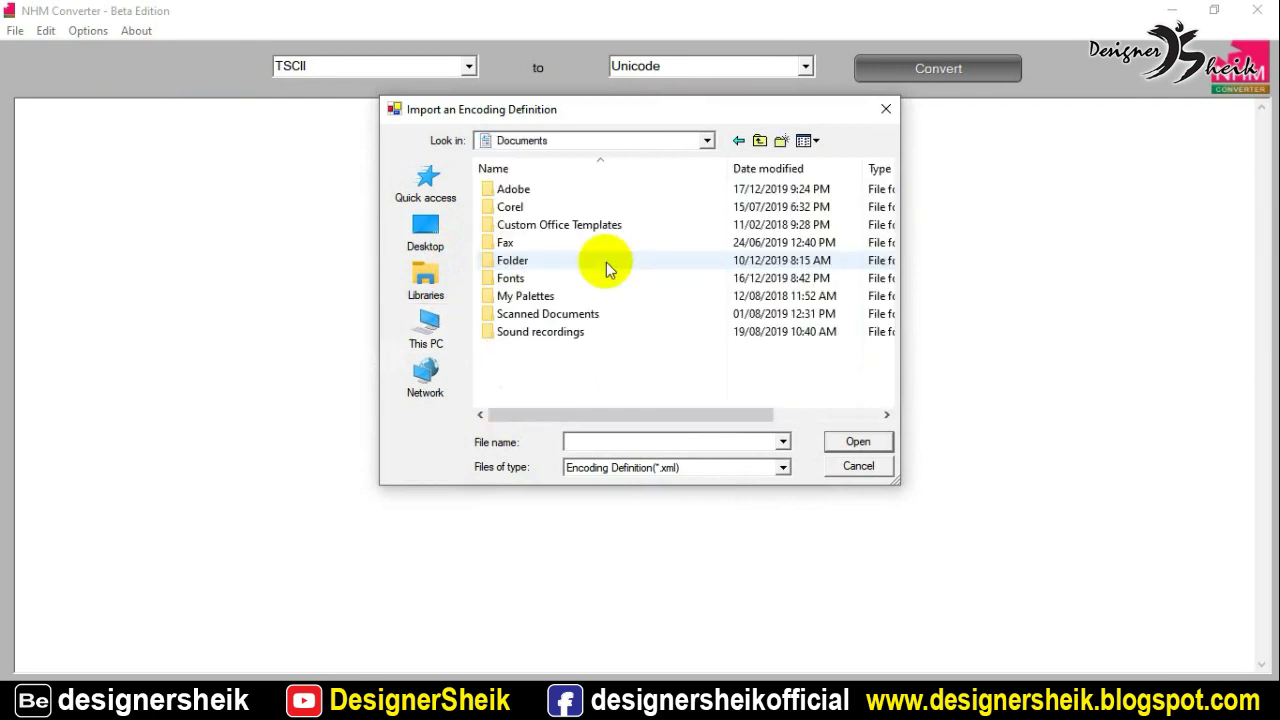
{"action": "double_click", "coordinate": [513, 260]}
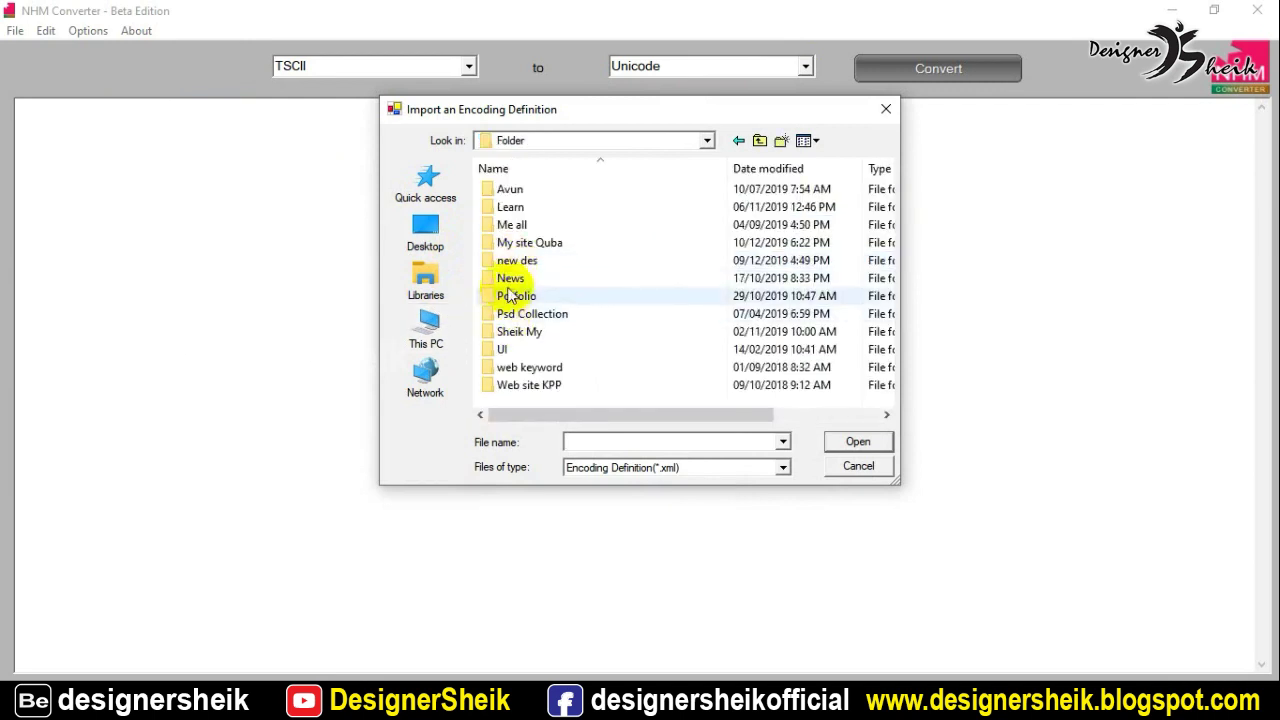
{"action": "double_click", "coordinate": [510, 280]}
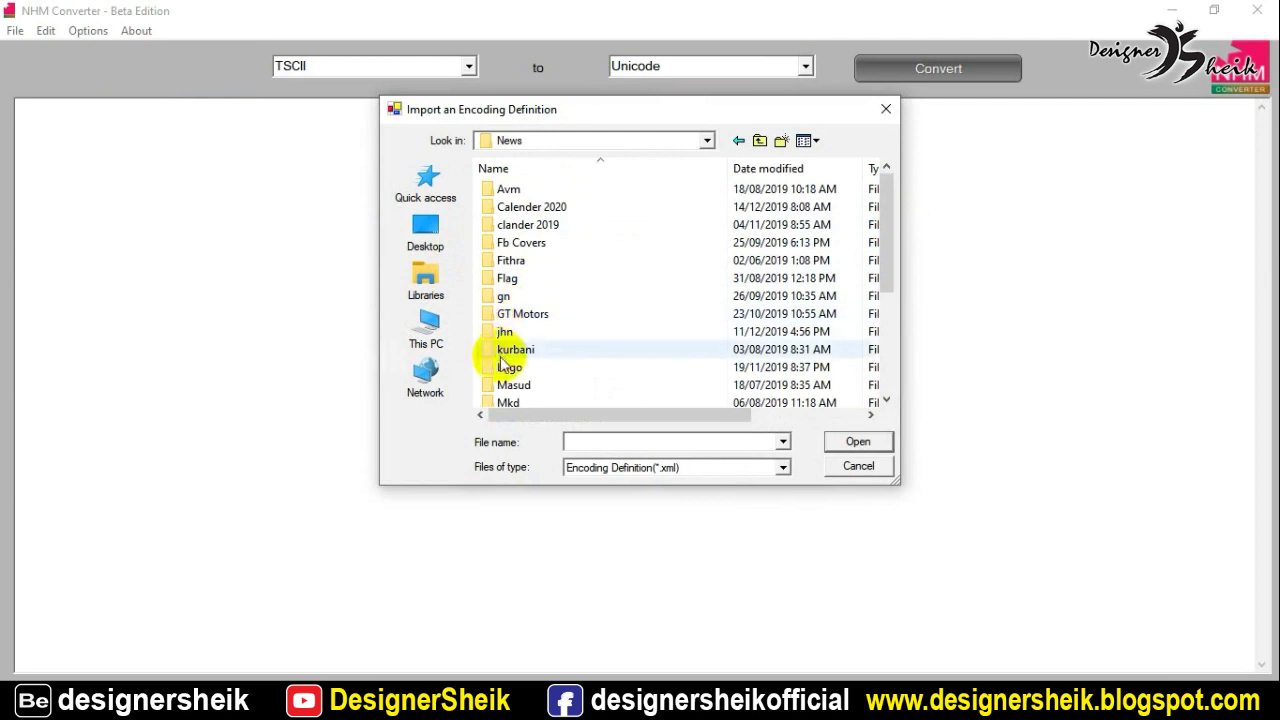
- Import SR-Tamil.xml from Video Record\SR Tamil\SR-Tamil\SR Tamil NHM Converter and apply it
{"action": "scroll", "coordinate": [510, 396], "scroll_direction": "down", "scroll_amount": 4}
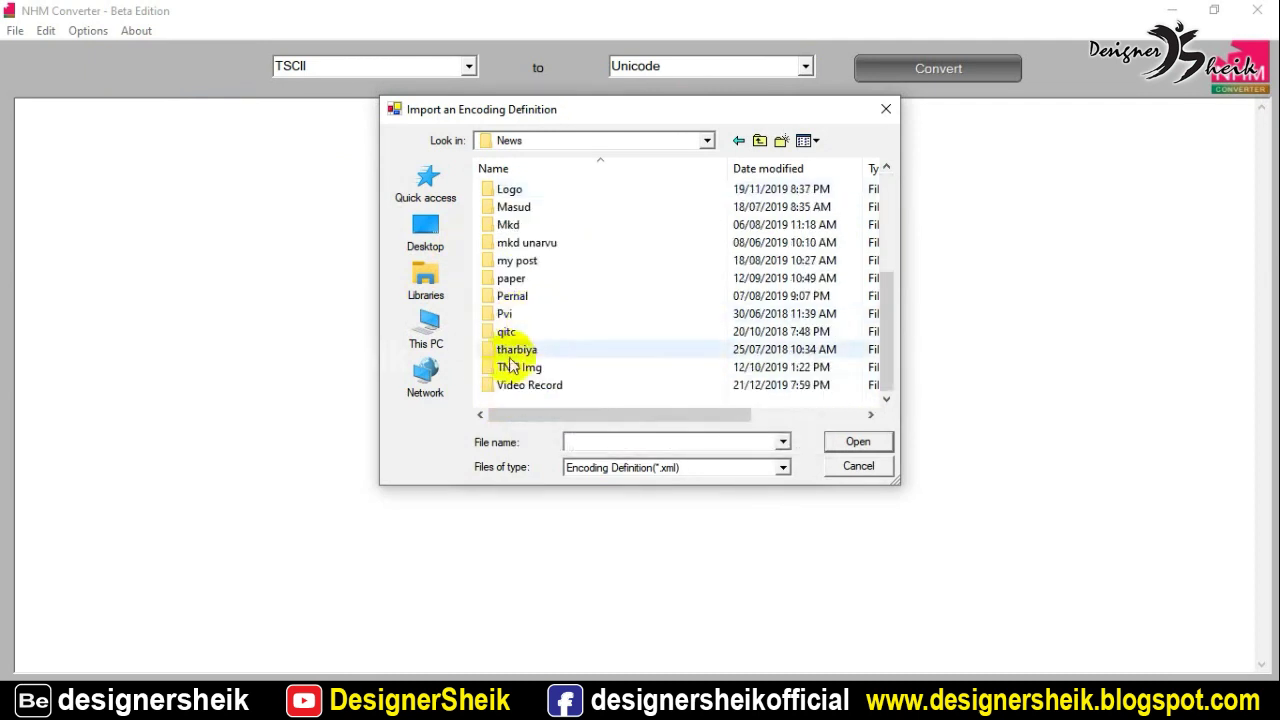
{"action": "left_click", "coordinate": [508, 388]}
{"action": "double_click", "coordinate": [508, 388]}
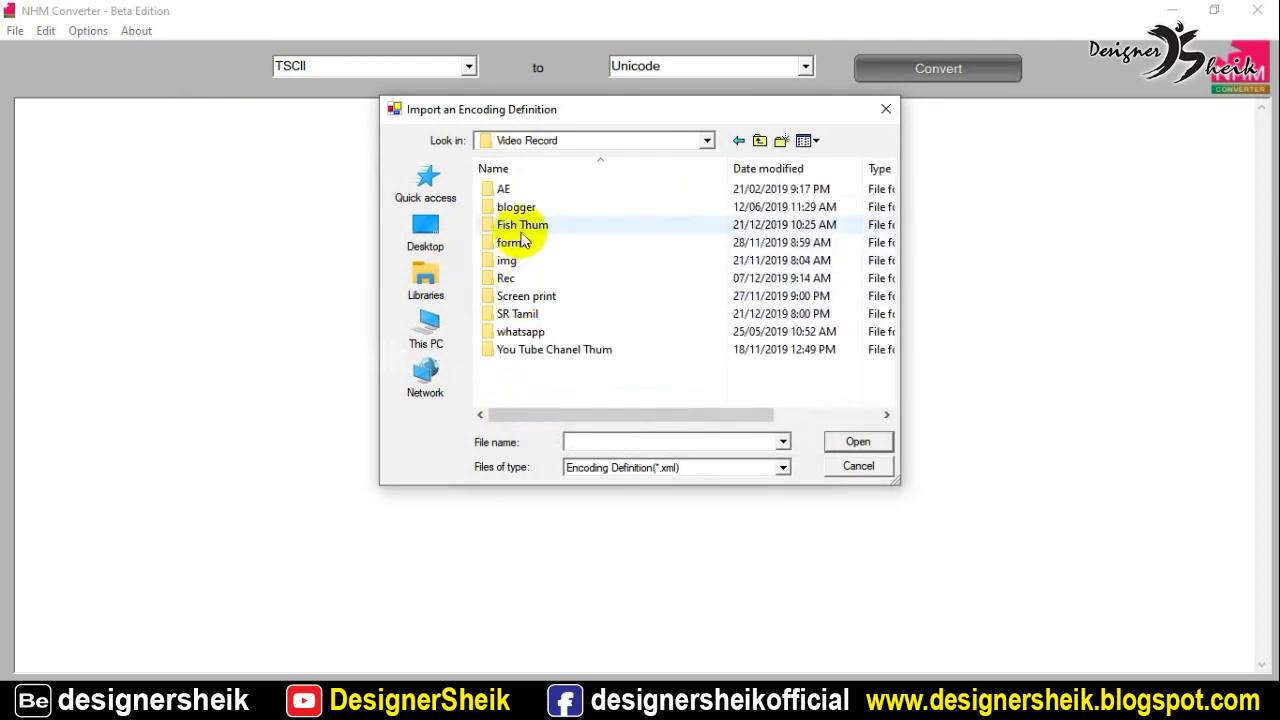
{"action": "double_click", "coordinate": [515, 314]}
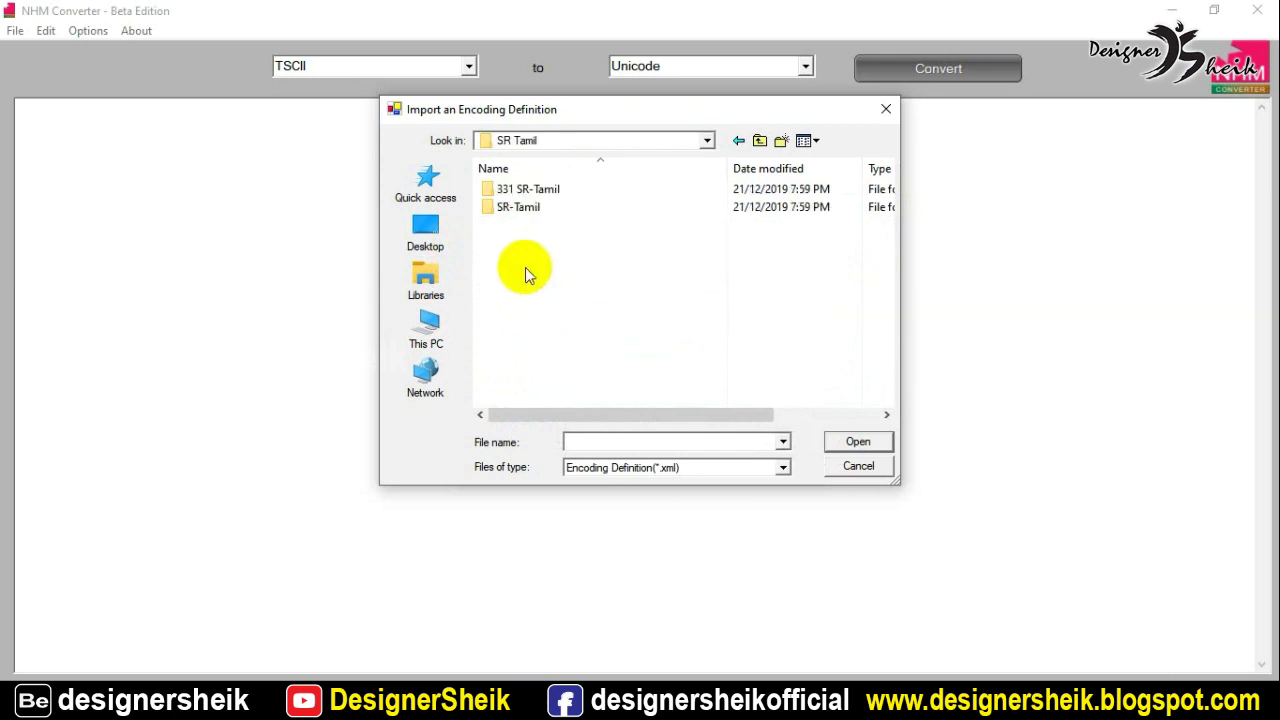
{"action": "double_click", "coordinate": [528, 208]}
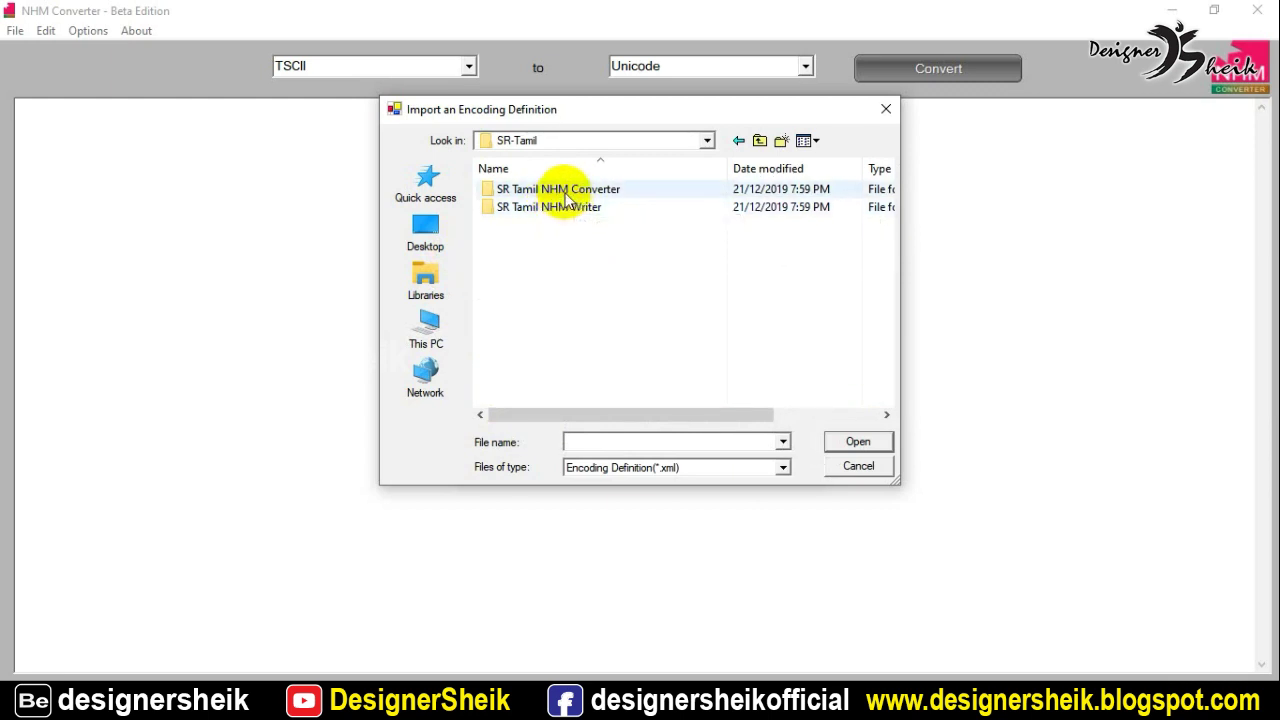
{"action": "double_click", "coordinate": [563, 190]}
{"action": "left_click", "coordinate": [541, 190]}
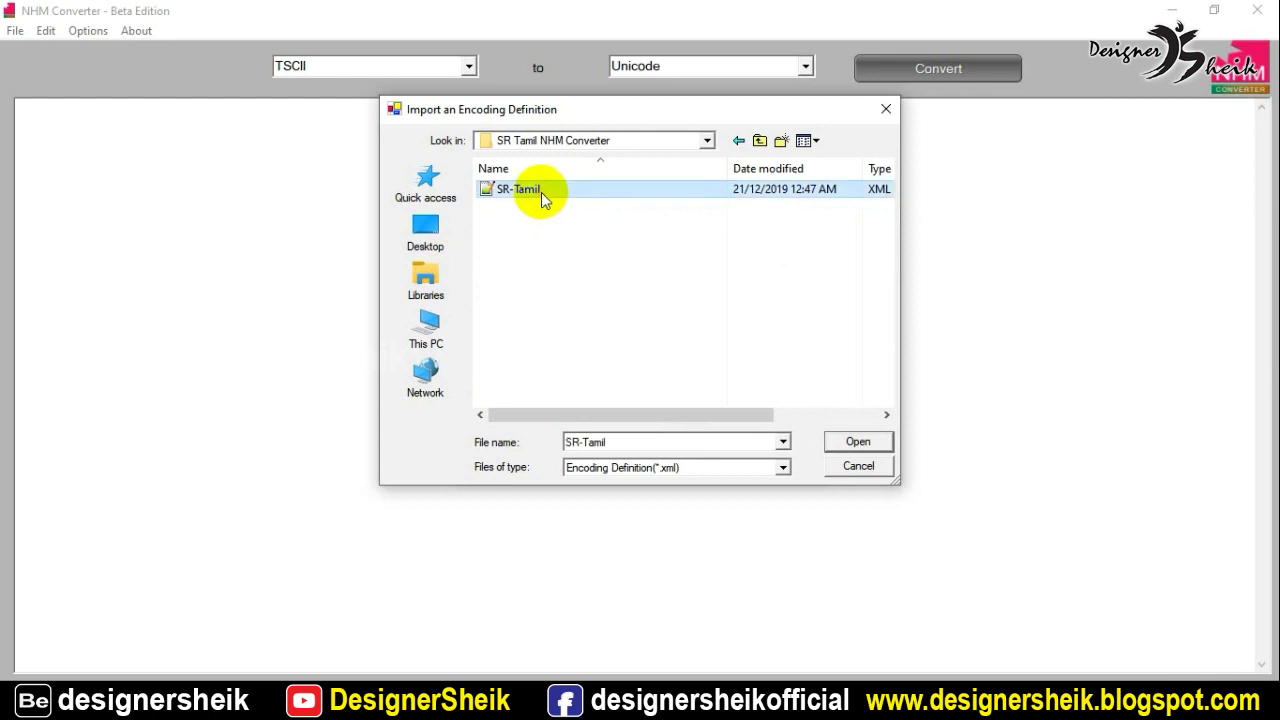
{"action": "left_click", "coordinate": [859, 439]}
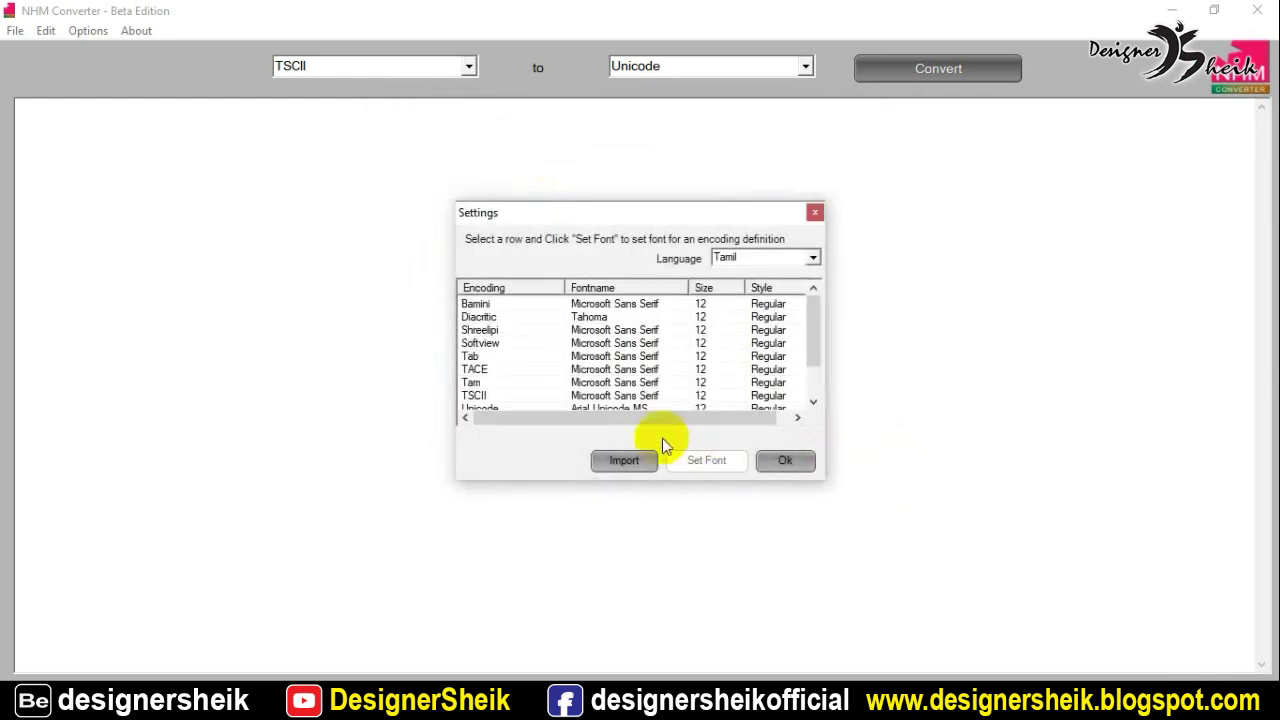
{"action": "left_click_drag", "start_coordinate": [813, 337], "coordinate": [811, 403]}
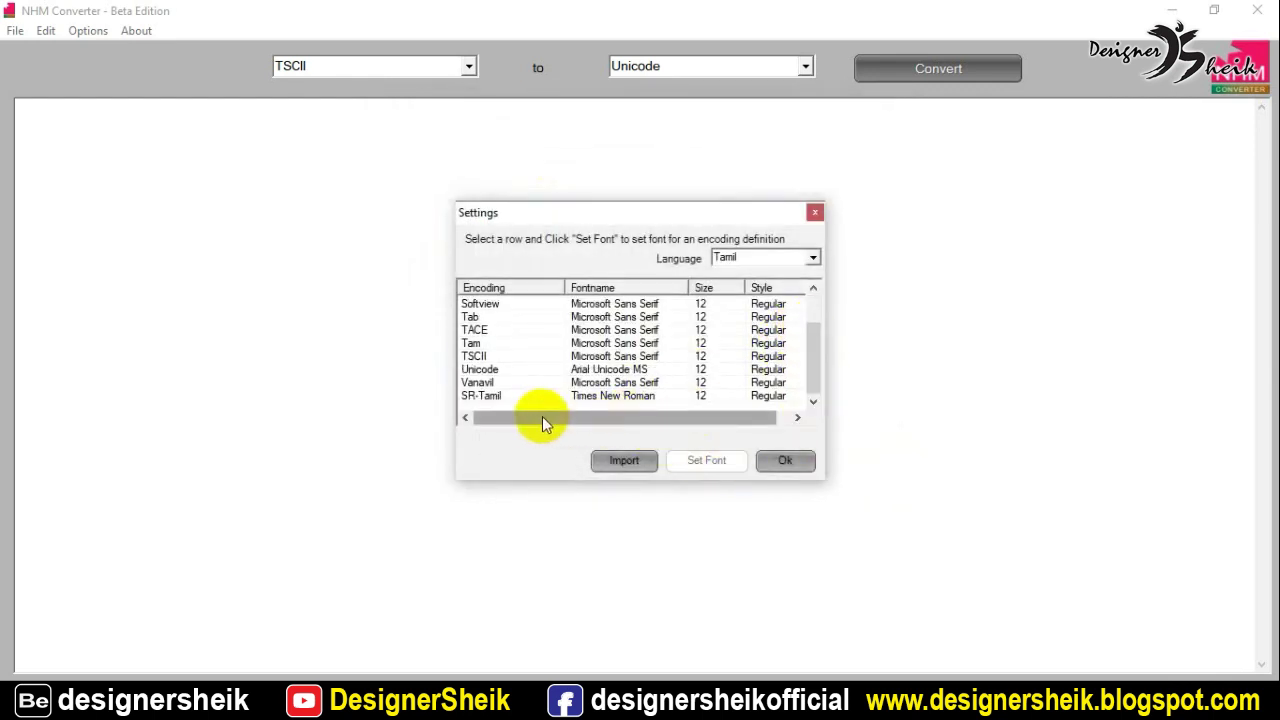
{"action": "left_click", "coordinate": [783, 456]}
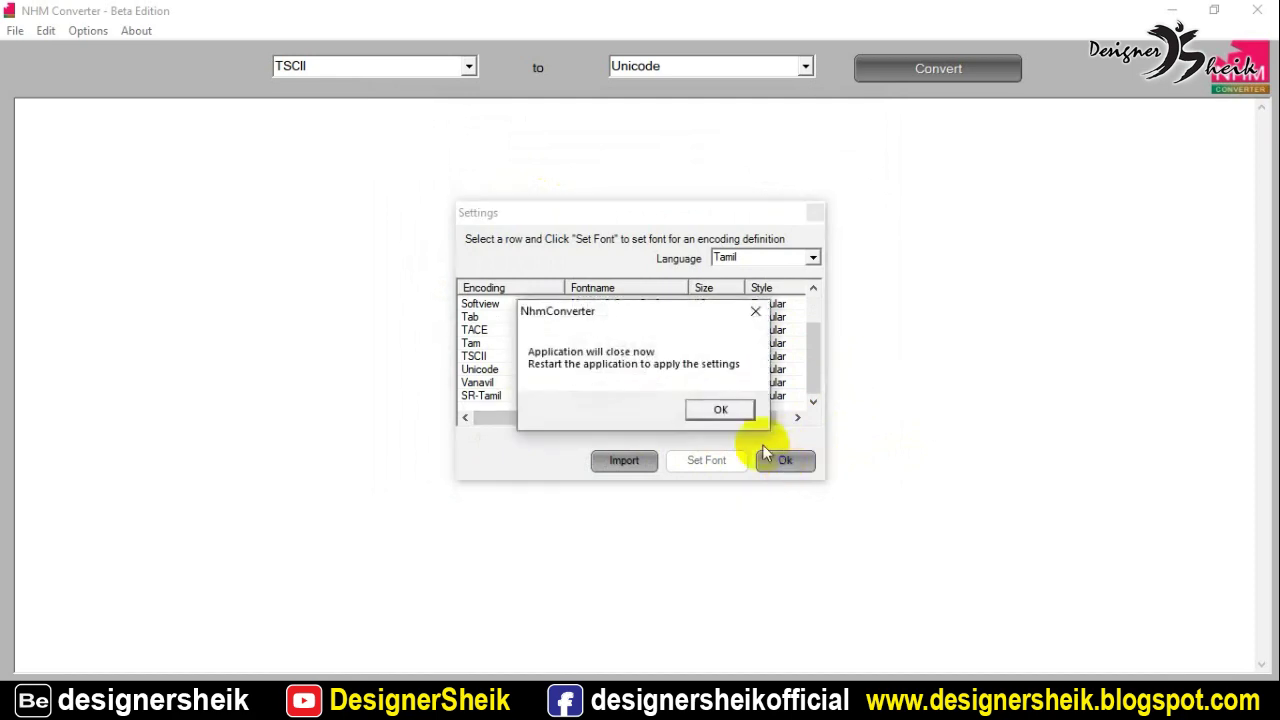
- Acknowledge the restart notice, minimize Chrome, and refresh the desktop
{"action": "left_click", "coordinate": [719, 410]}
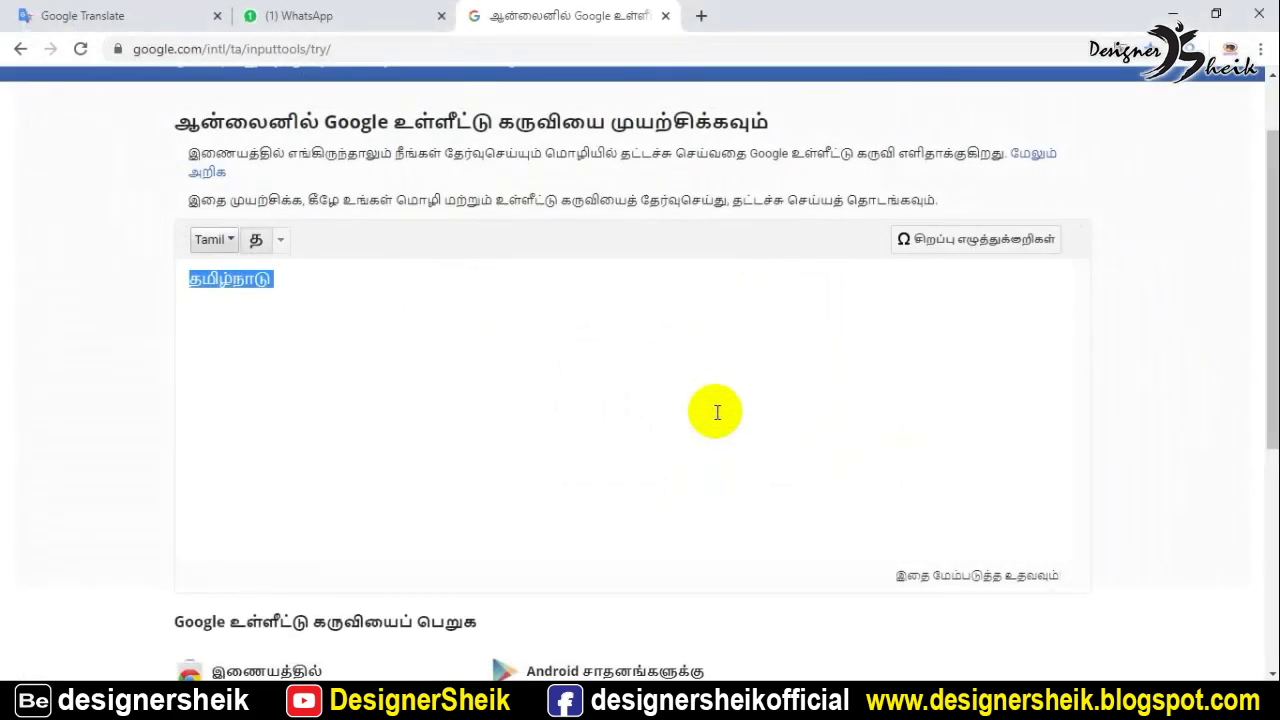
{"action": "left_click", "coordinate": [1162, 14]}
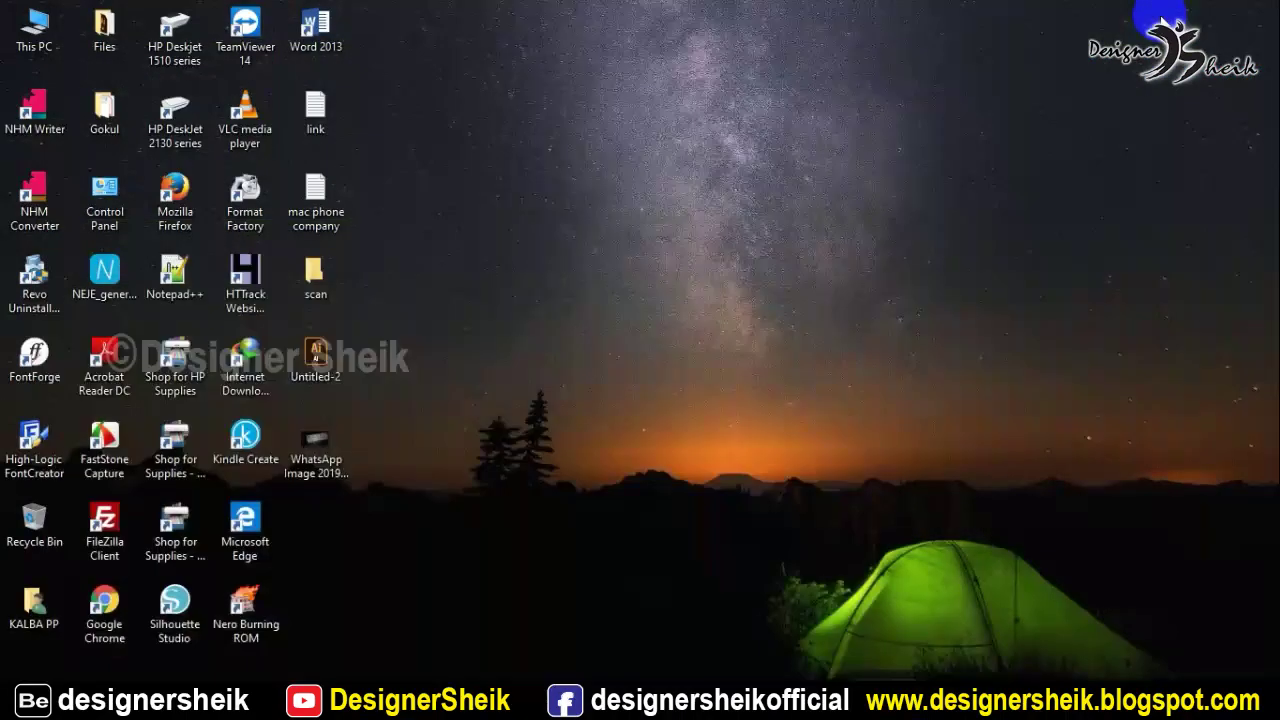
{"action": "right_click", "coordinate": [820, 168]}
{"action": "left_click", "coordinate": [837, 228]}
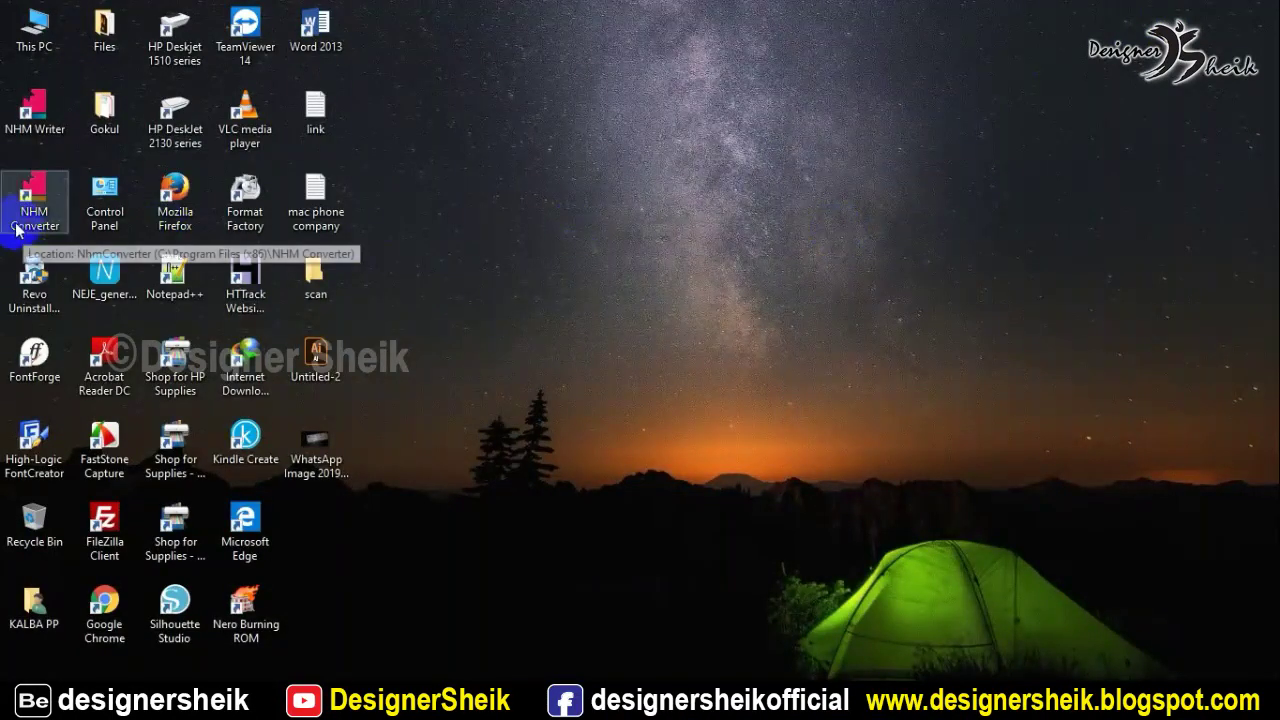
- Relaunch NHM Converter, reselect தமிழ்நாடு in Google Input Tools, and return to the converter
{"action": "left_click", "coordinate": [42, 207]}
{"action": "left_click", "coordinate": [645, 462]}
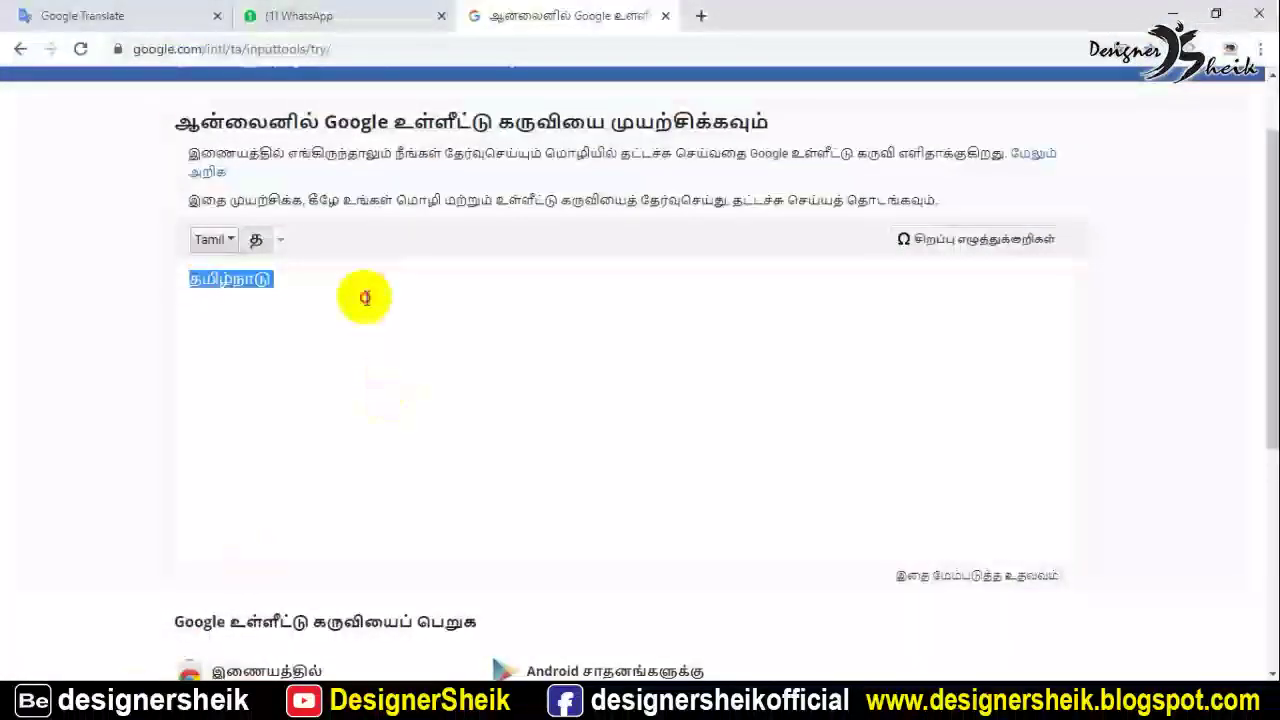
{"action": "left_click_drag", "start_coordinate": [366, 294], "coordinate": [177, 279]}
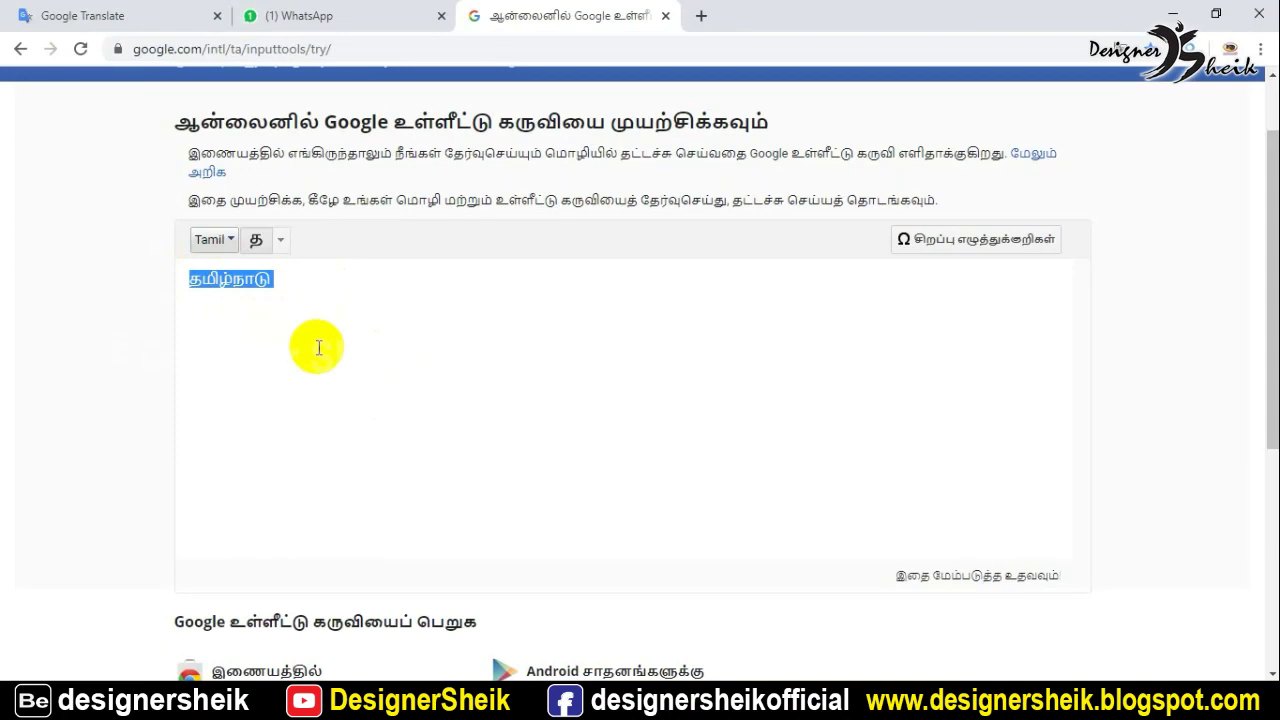
{"action": "left_click", "coordinate": [356, 705]}
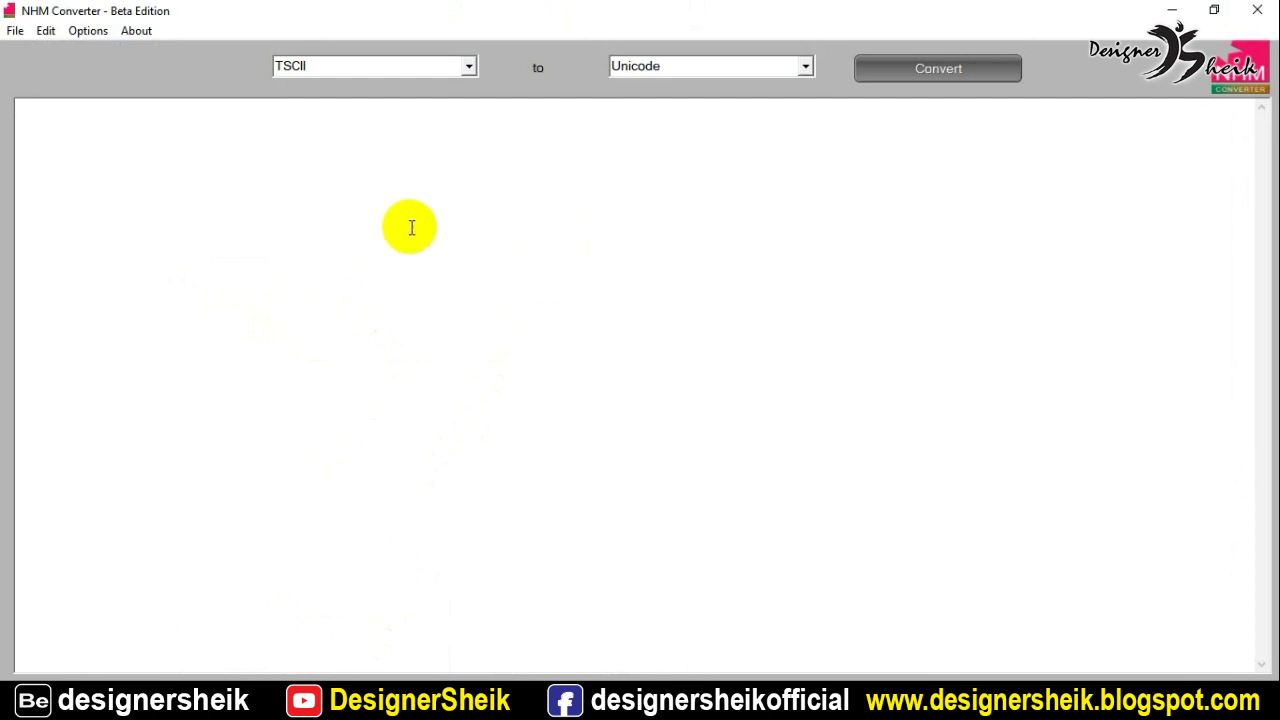
- Set the source encoding to Unicode for the pasted Tamil text, after briefly choosing Vanavil
{"action": "left_click", "coordinate": [468, 66]}
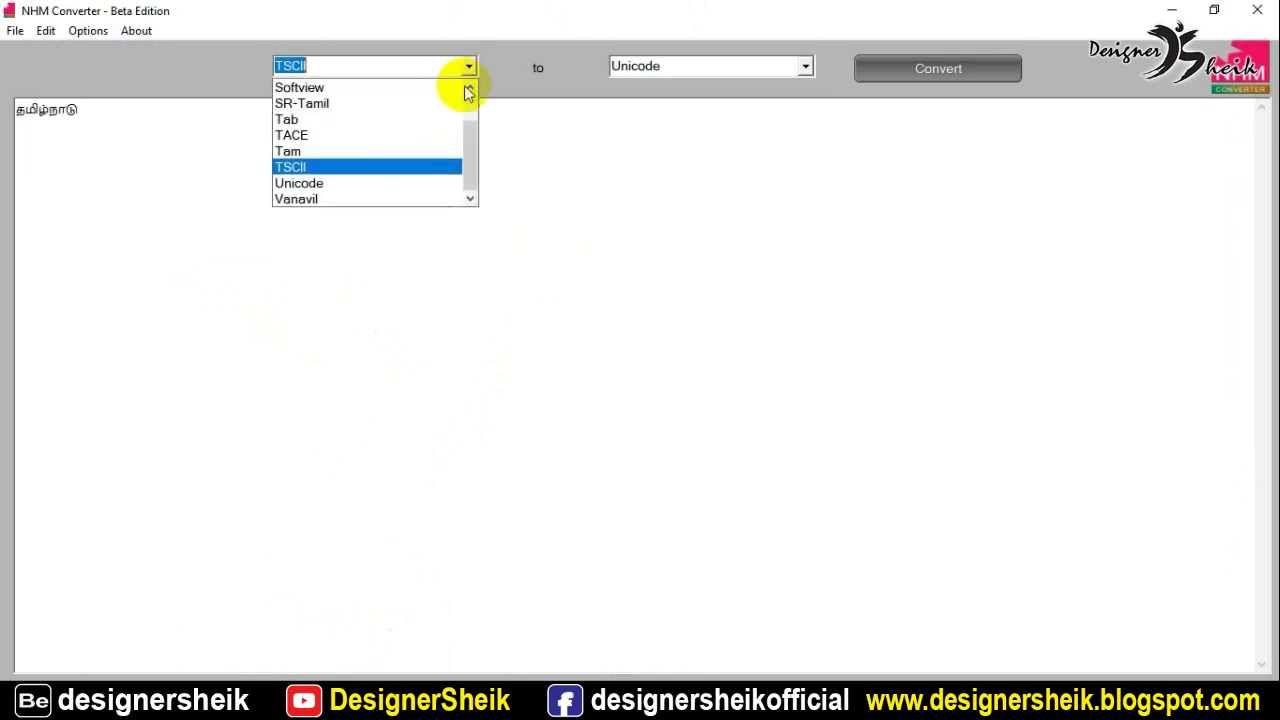
{"action": "left_click", "coordinate": [354, 198]}
{"action": "left_click", "coordinate": [131, 116]}
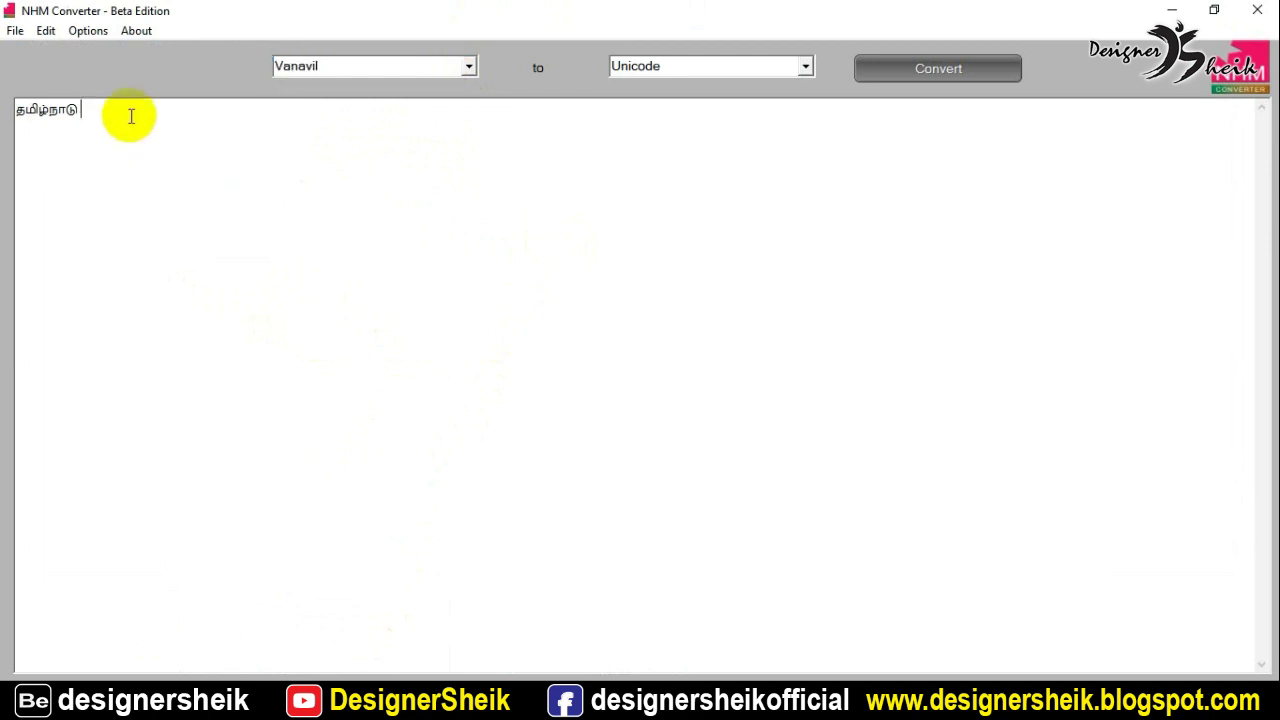
{"action": "left_click", "coordinate": [466, 67]}
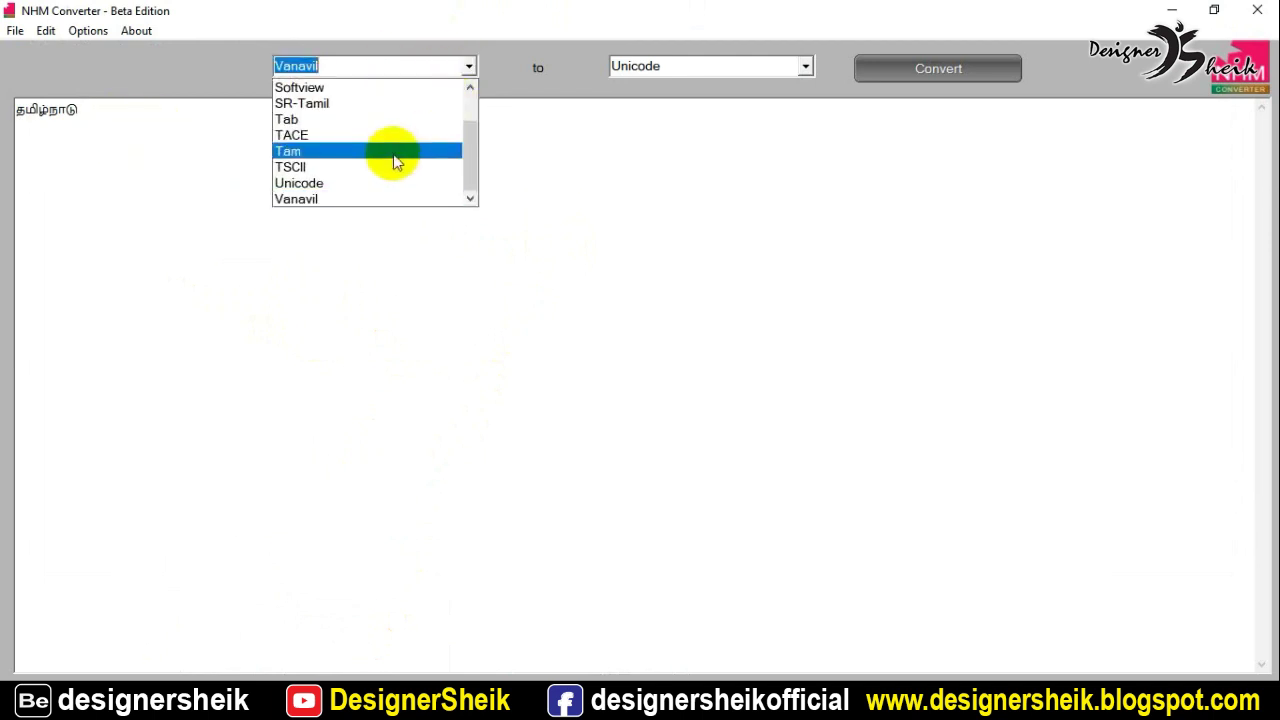
{"action": "left_click", "coordinate": [378, 190]}
{"action": "left_click", "coordinate": [186, 131]}
{"action": "double_click", "coordinate": [91, 126]}
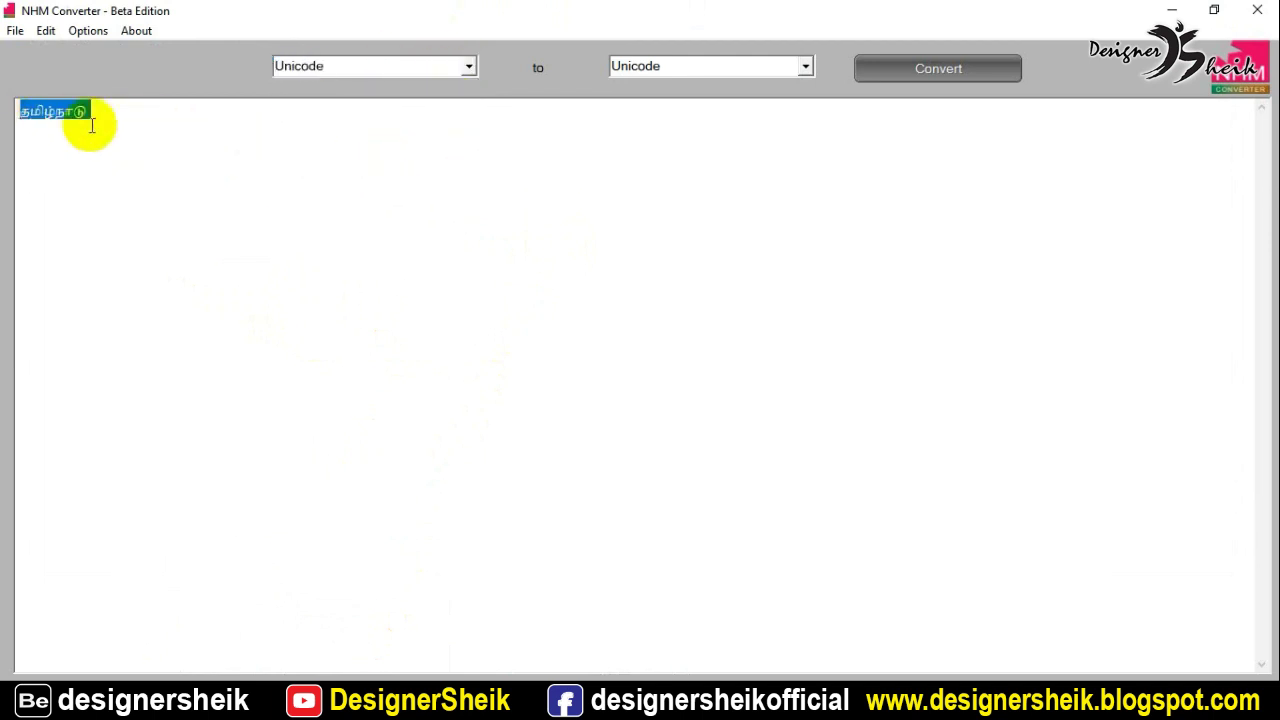
{"action": "left_click", "coordinate": [158, 123]}
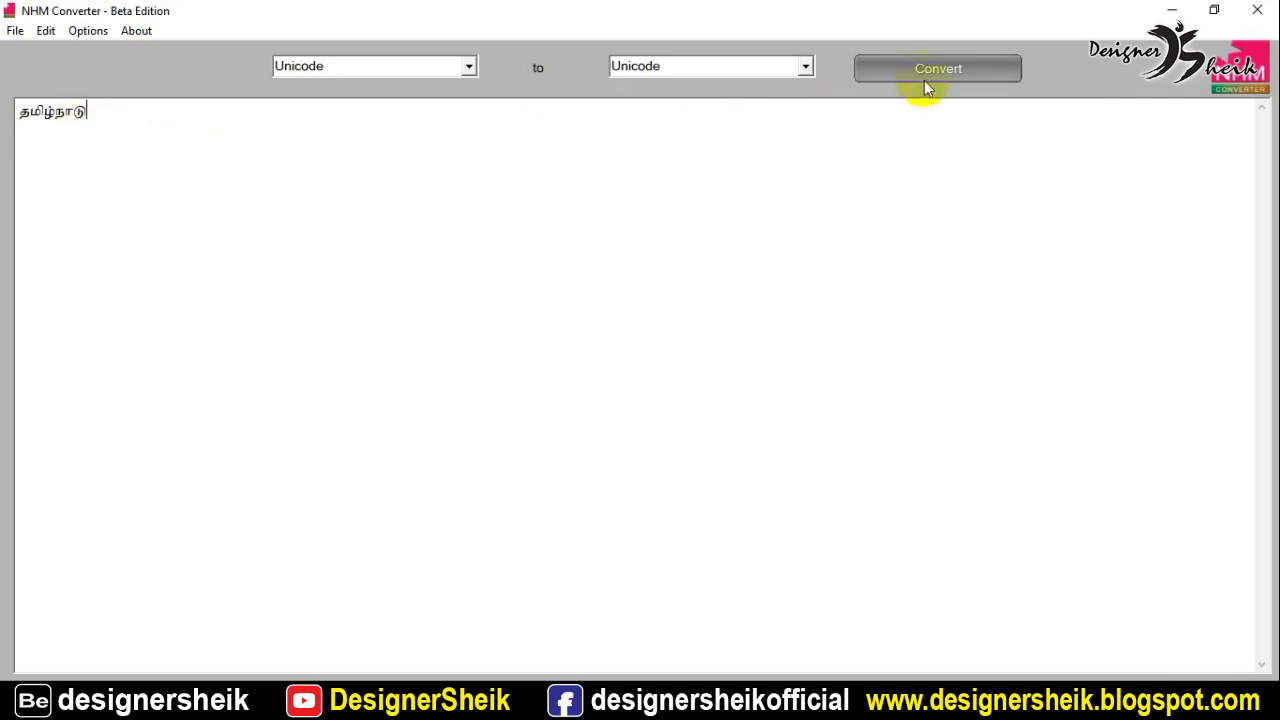
- Set the target encoding to SR-Tamil and convert the text
{"action": "left_click", "coordinate": [805, 66]}
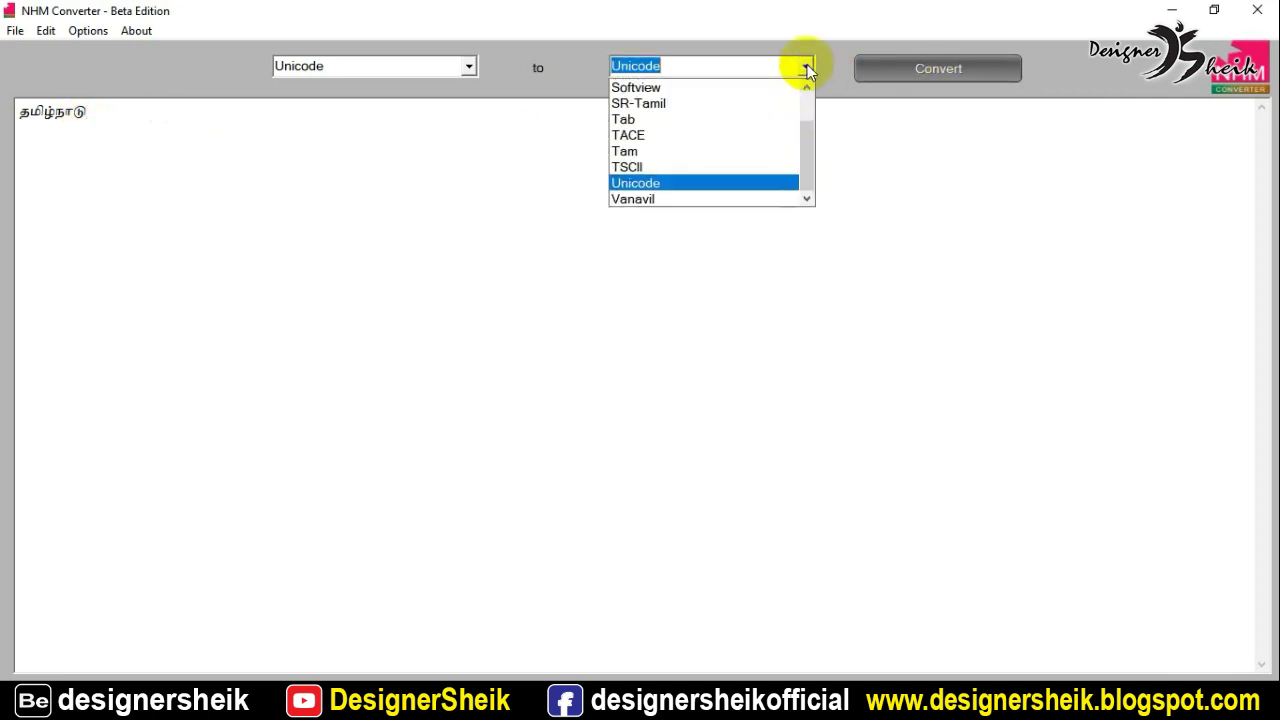
{"action": "left_click", "coordinate": [686, 104]}
{"action": "left_click", "coordinate": [908, 72]}
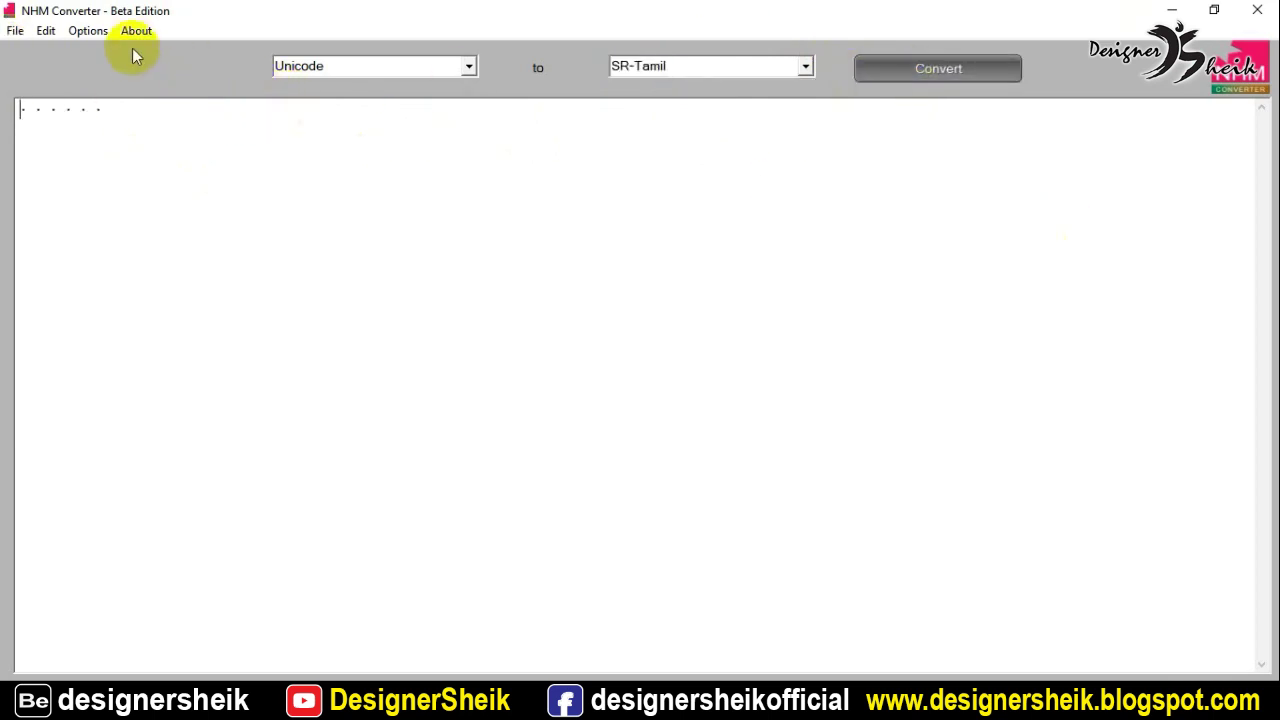
{"action": "left_click", "coordinate": [88, 31]}
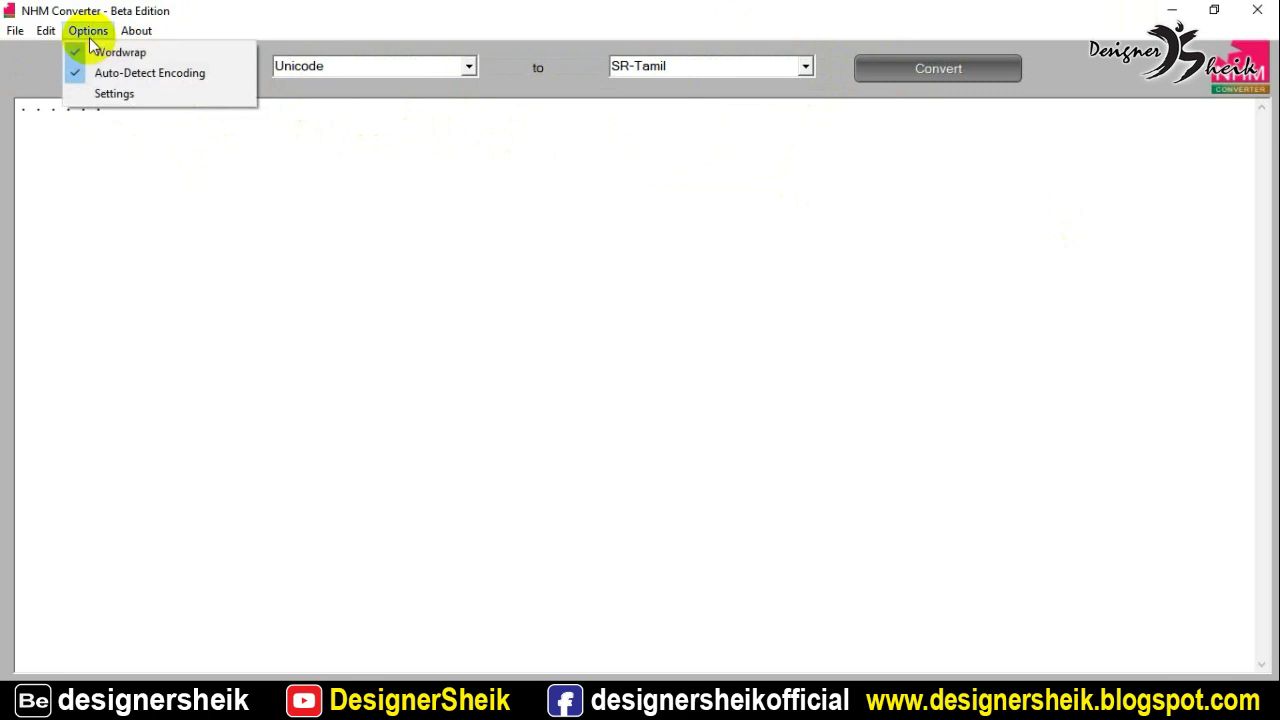
- Give the SR-Tamil encoding the SR-Tamil001 display font at size 20, save, and accept the restart
{"action": "left_click", "coordinate": [96, 92]}
{"action": "scroll", "coordinate": [594, 392], "scroll_direction": "down", "scroll_amount": 1}
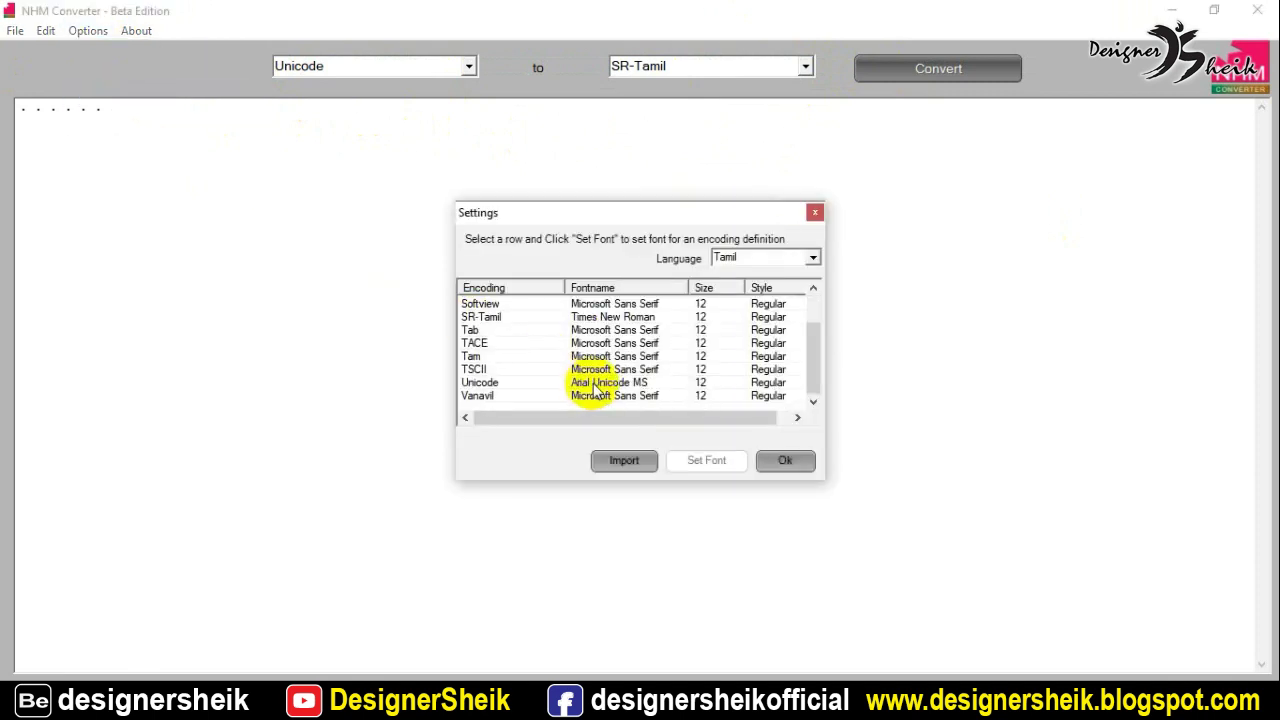
{"action": "left_click", "coordinate": [615, 318]}
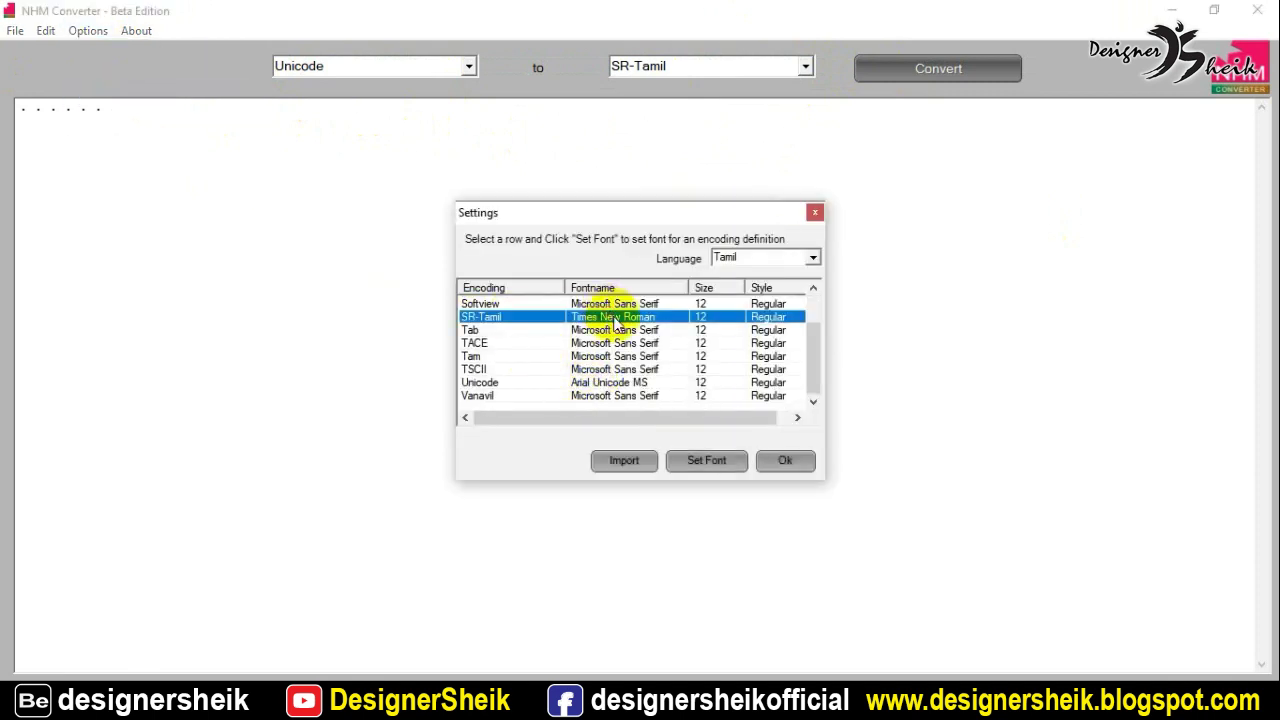
{"action": "left_click", "coordinate": [690, 466]}
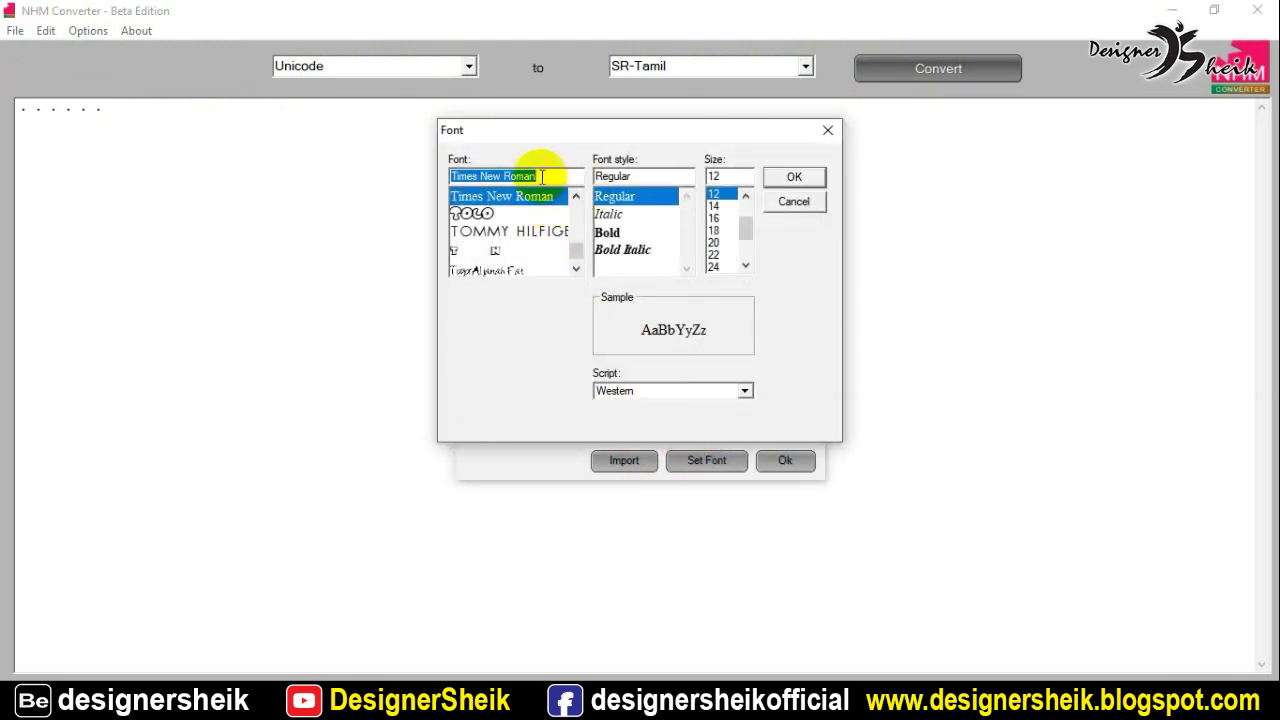
{"action": "type", "text": "sr"}
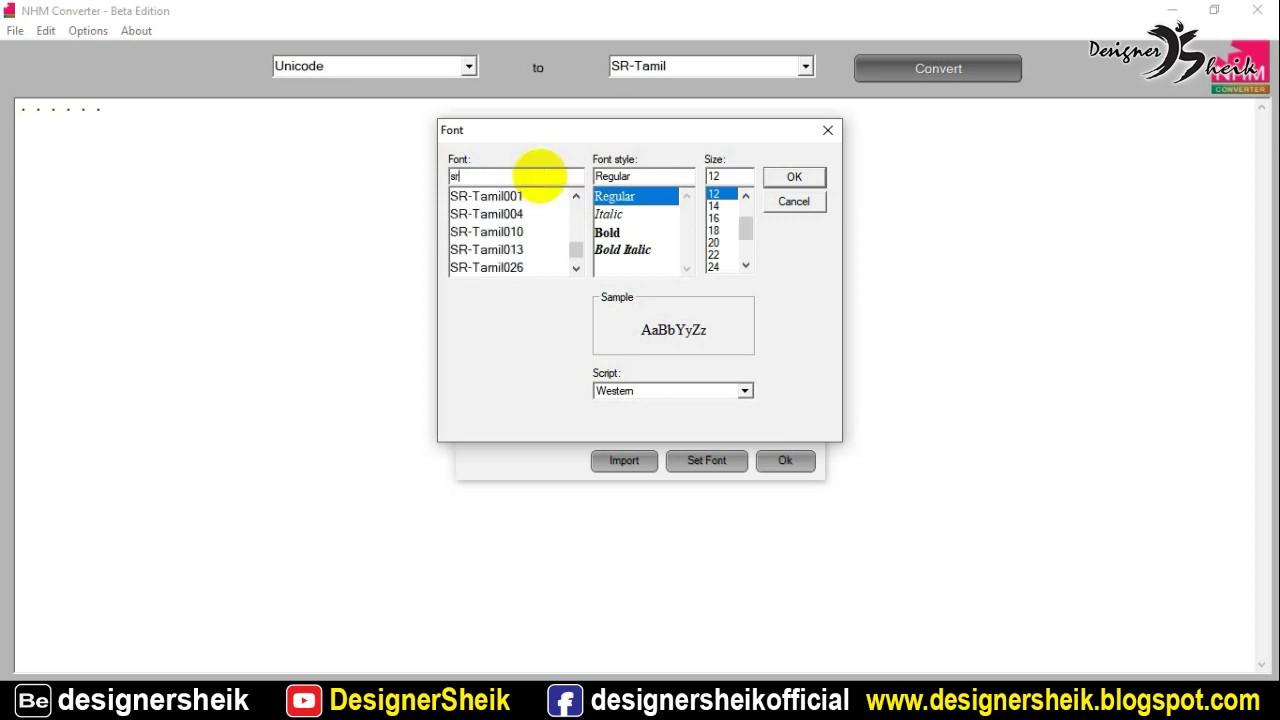
{"action": "left_click", "coordinate": [513, 204]}
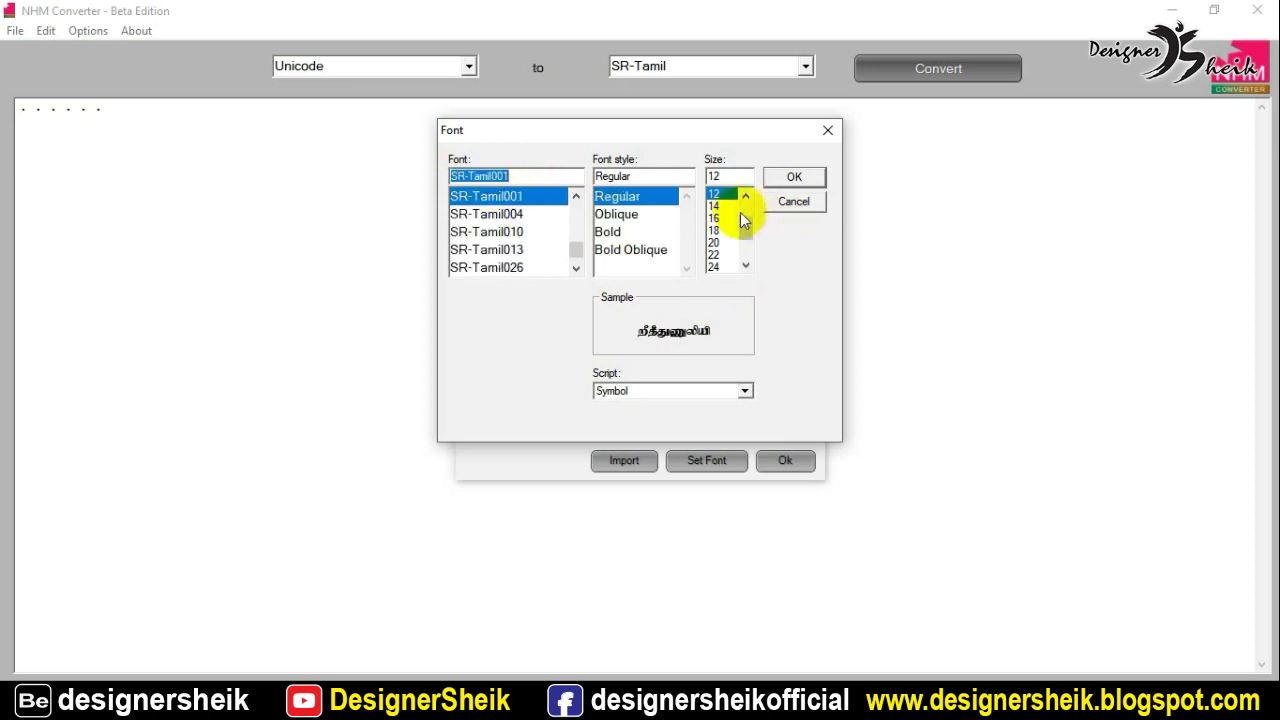
{"action": "left_click", "coordinate": [716, 243]}
{"action": "left_click", "coordinate": [792, 177]}
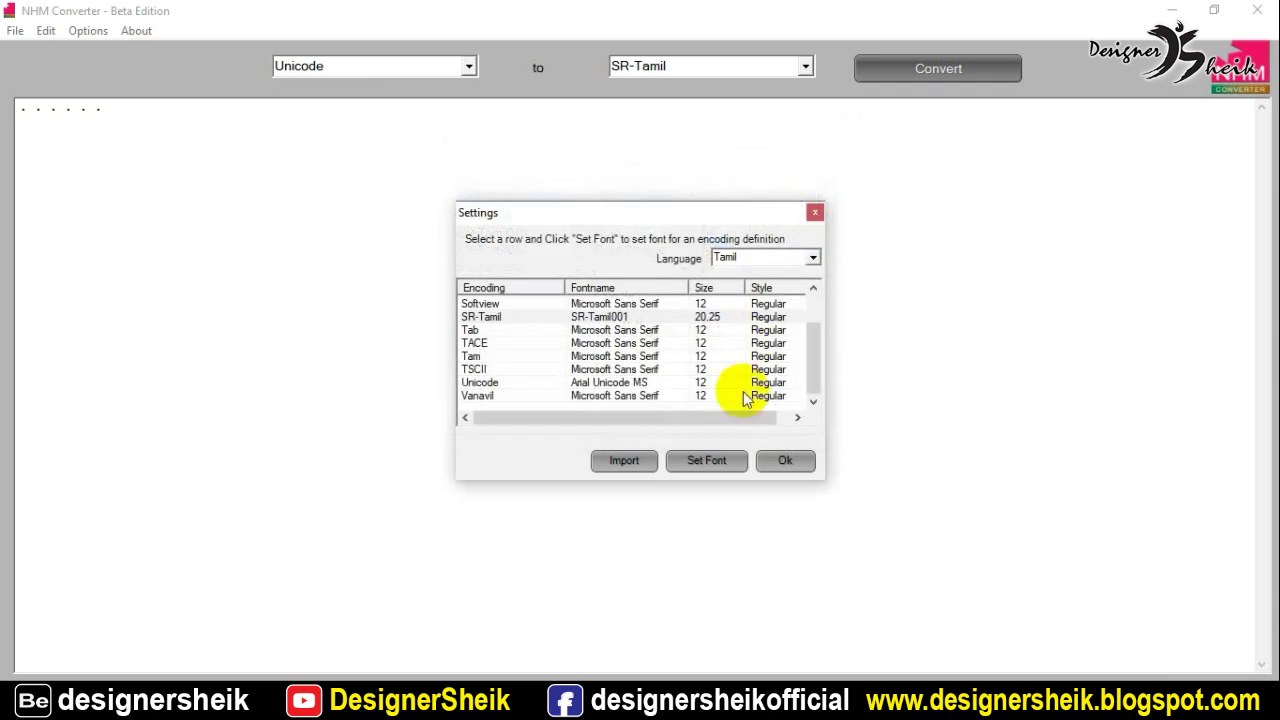
{"action": "left_click", "coordinate": [778, 462]}
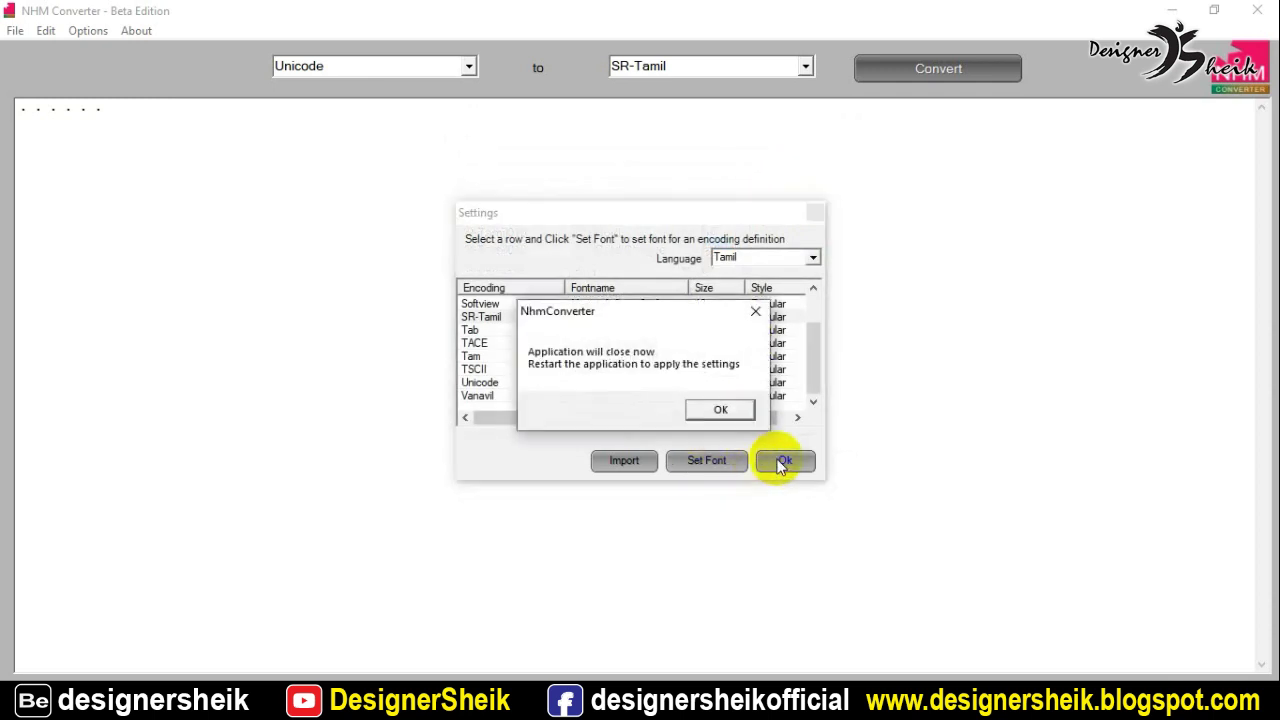
{"action": "left_click", "coordinate": [716, 410]}
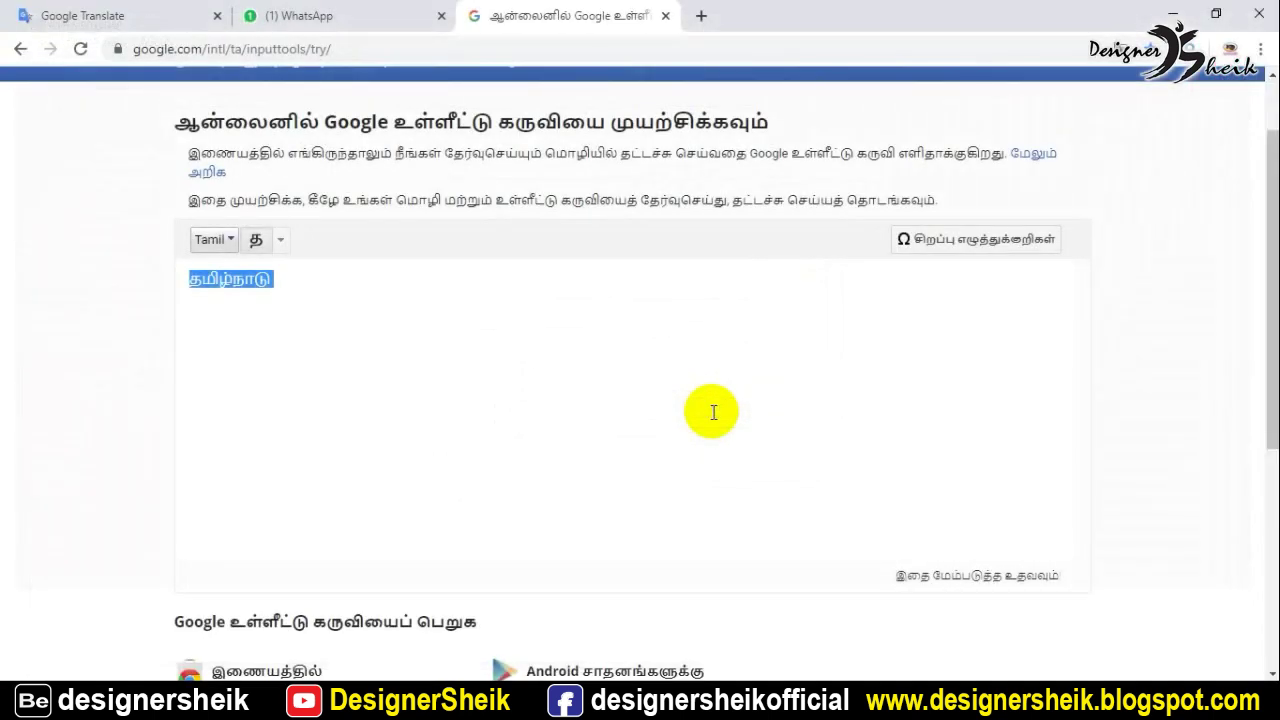
- Minimize Chrome and reselect the Tamil word தமிழ்நாடு in the Google Input Tools box
{"action": "left_click", "coordinate": [1172, 14]}
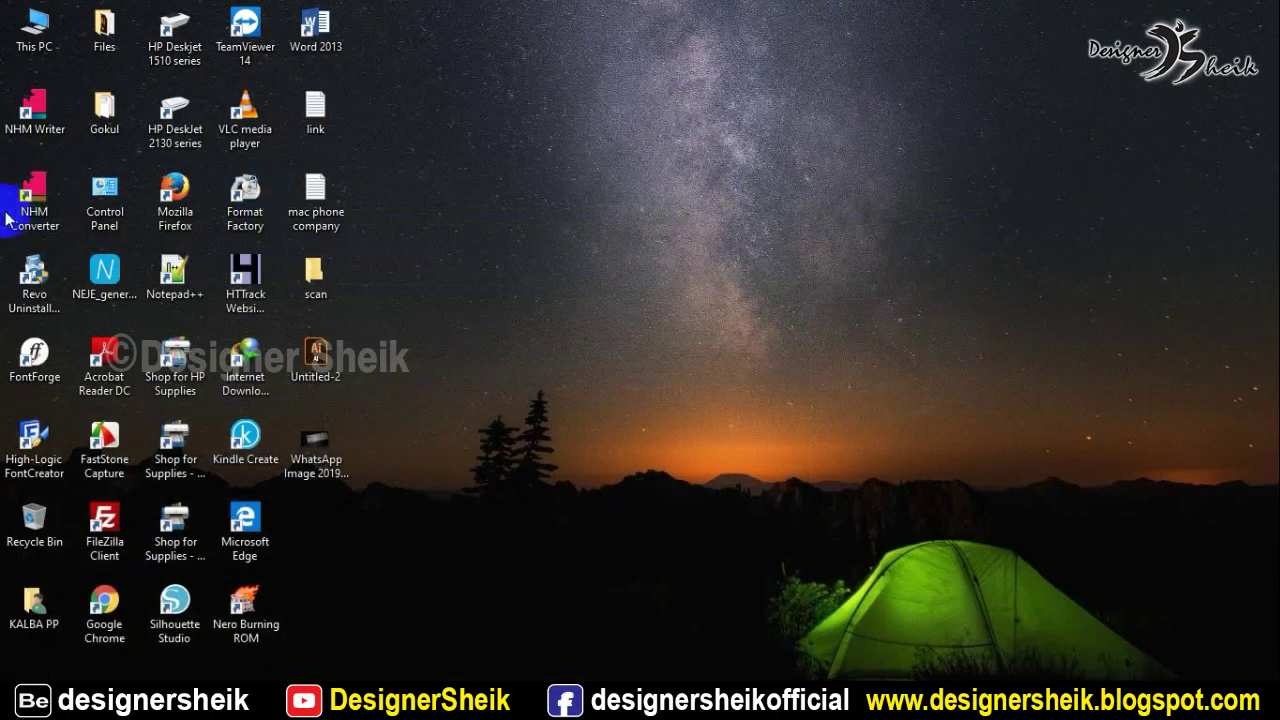
{"action": "left_click", "coordinate": [32, 205]}
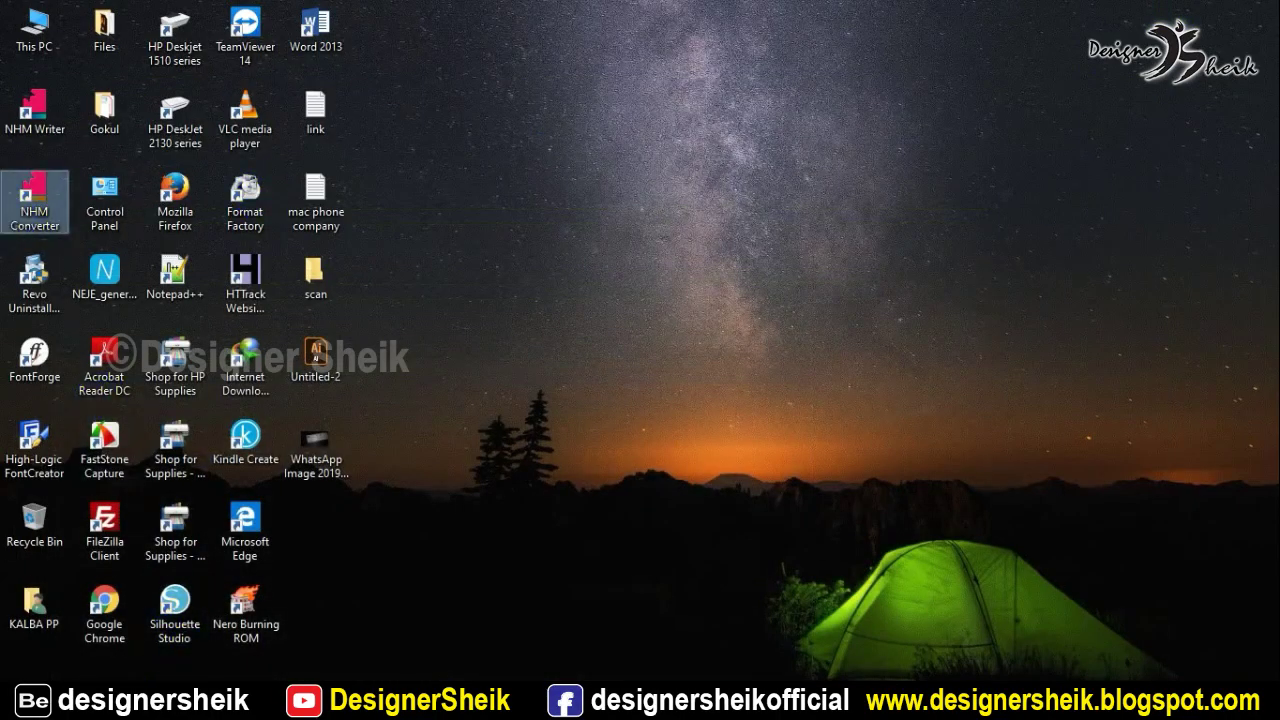
{"action": "left_click", "coordinate": [115, 610]}
{"action": "left_click", "coordinate": [280, 297]}
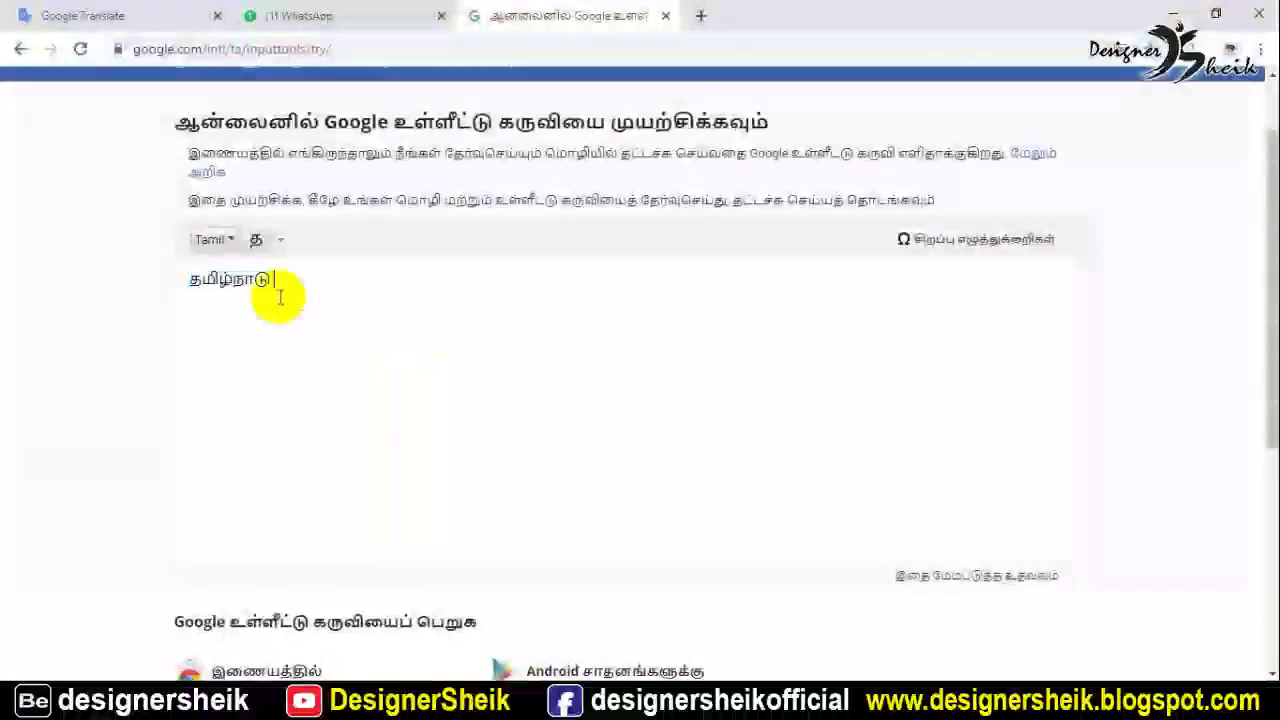
{"action": "left_click_drag", "start_coordinate": [280, 297], "coordinate": [177, 277]}
{"action": "left_click_drag", "start_coordinate": [263, 286], "coordinate": [180, 280]}
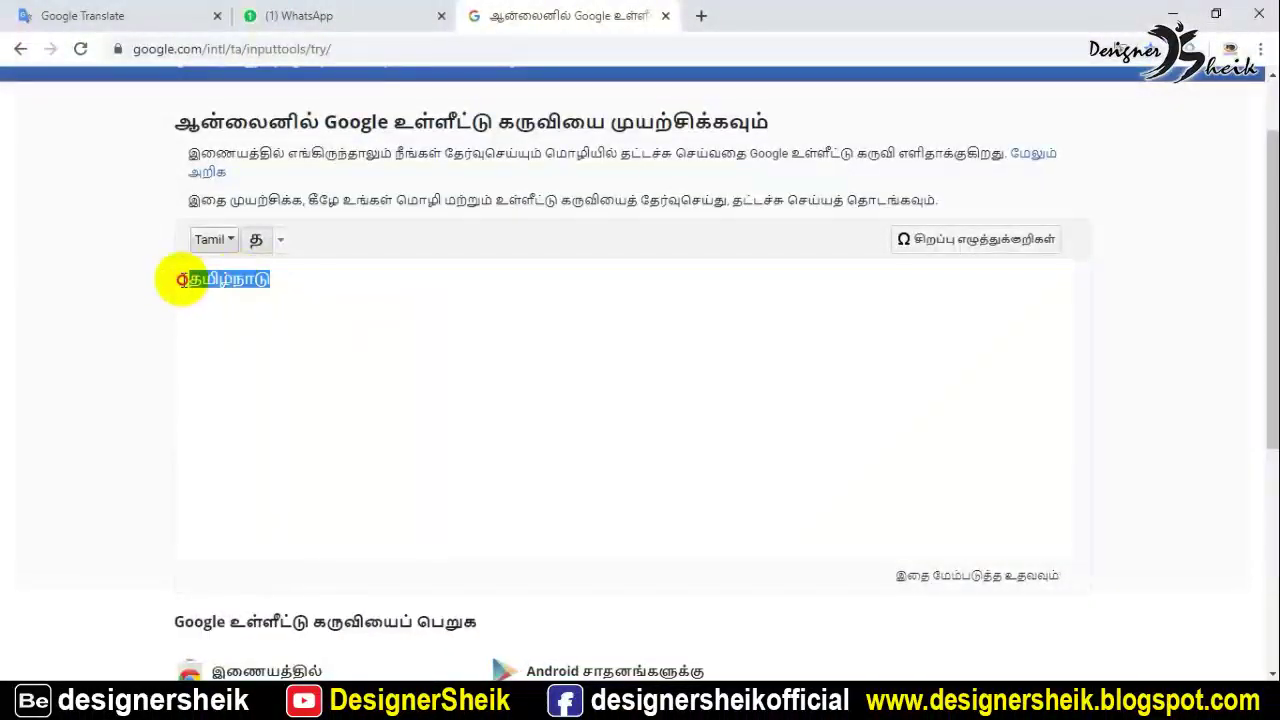
- Relaunch NHM Converter, set SR-Tamil as the source encoding, select the word, and return to Photoshop
{"action": "left_click", "coordinate": [378, 672]}
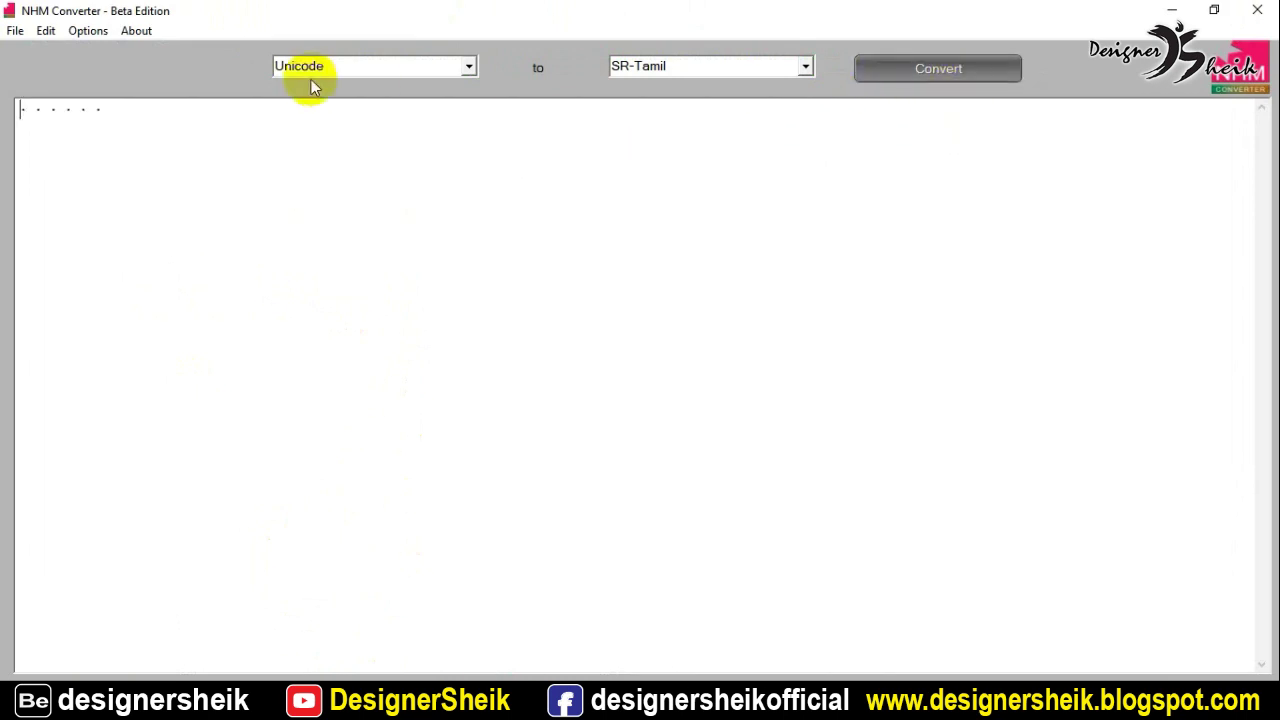
{"action": "left_click", "coordinate": [470, 67]}
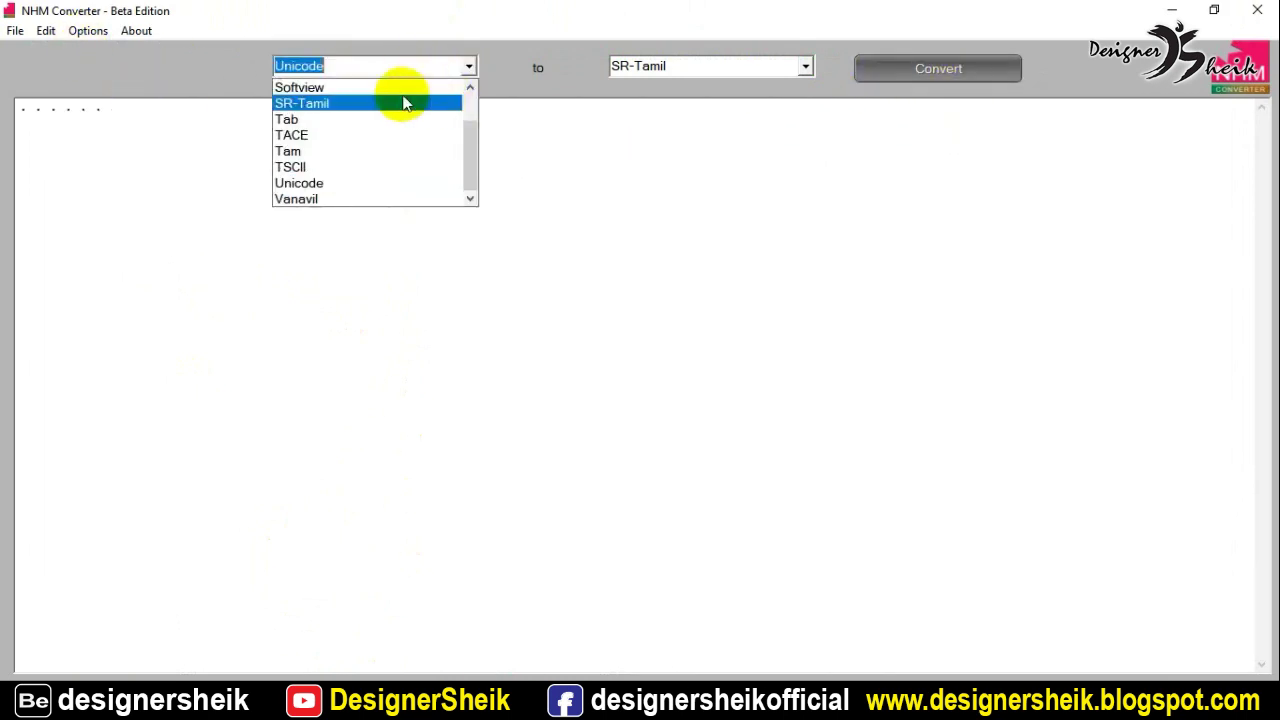
{"action": "left_click", "coordinate": [371, 102]}
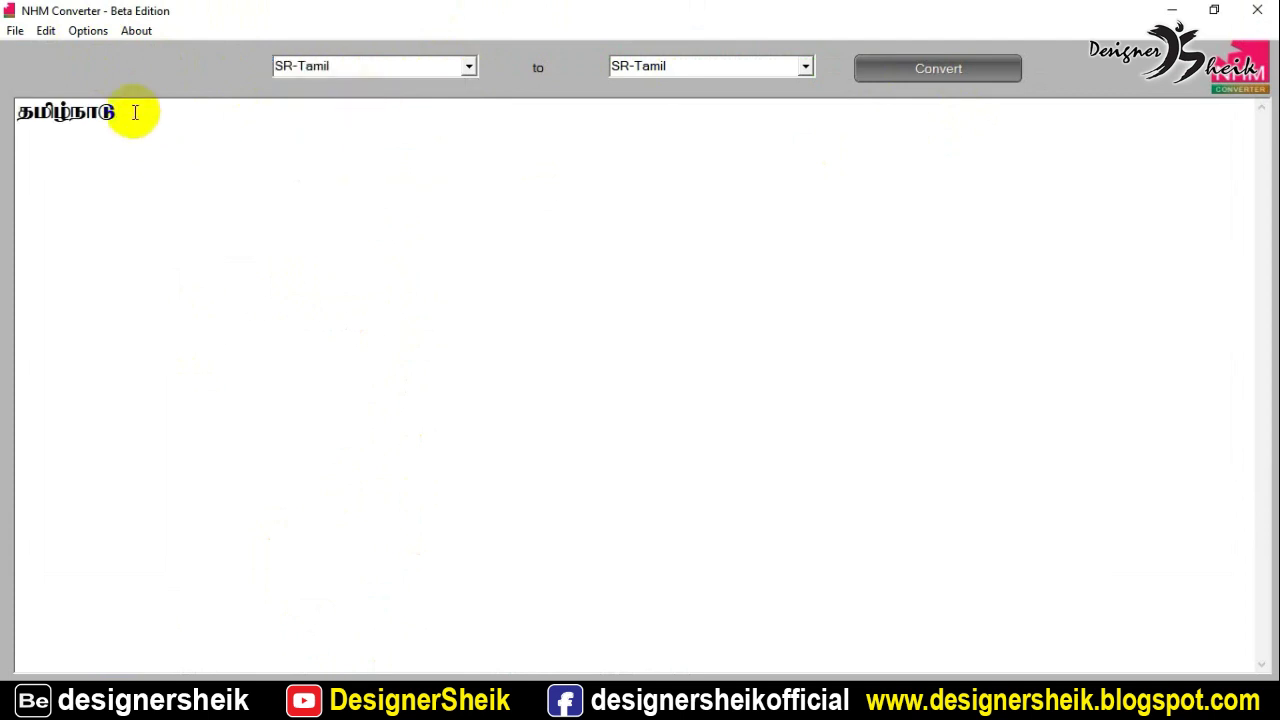
{"action": "left_click_drag", "start_coordinate": [134, 111], "coordinate": [10, 110]}
{"action": "key", "text": "ctrl+c"}
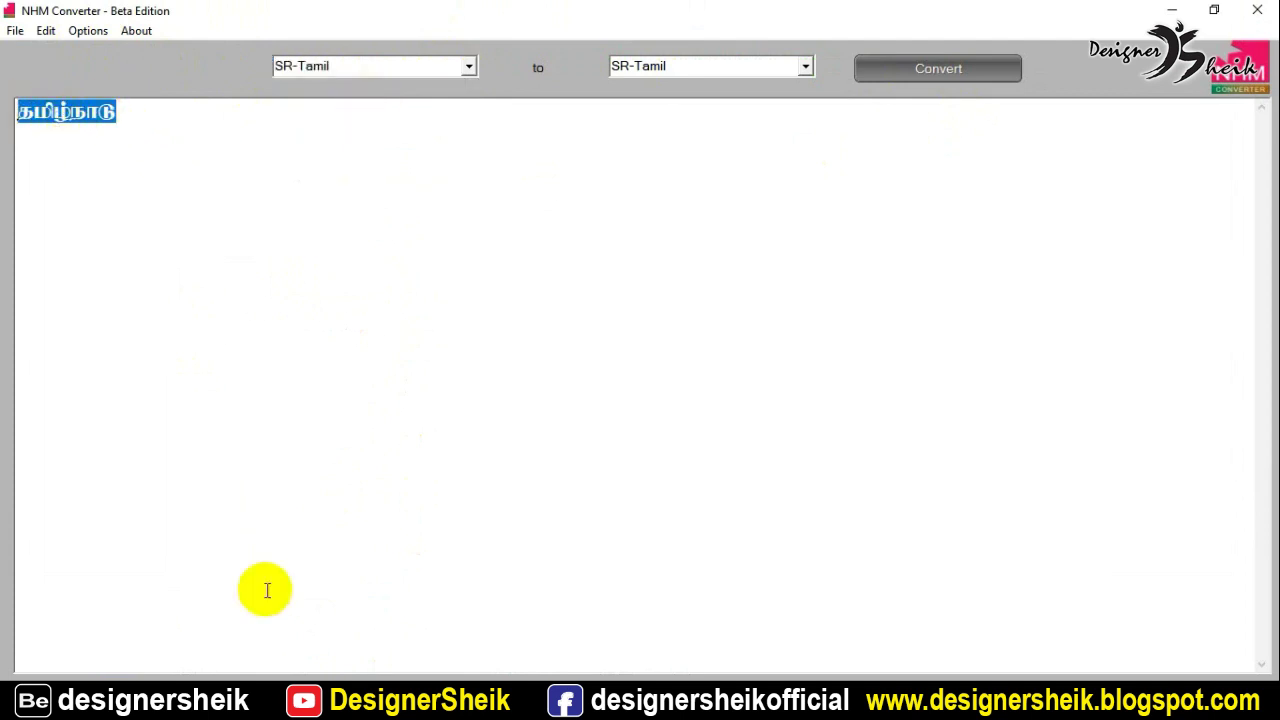
{"action": "mouse_move", "coordinate": [277, 690]}
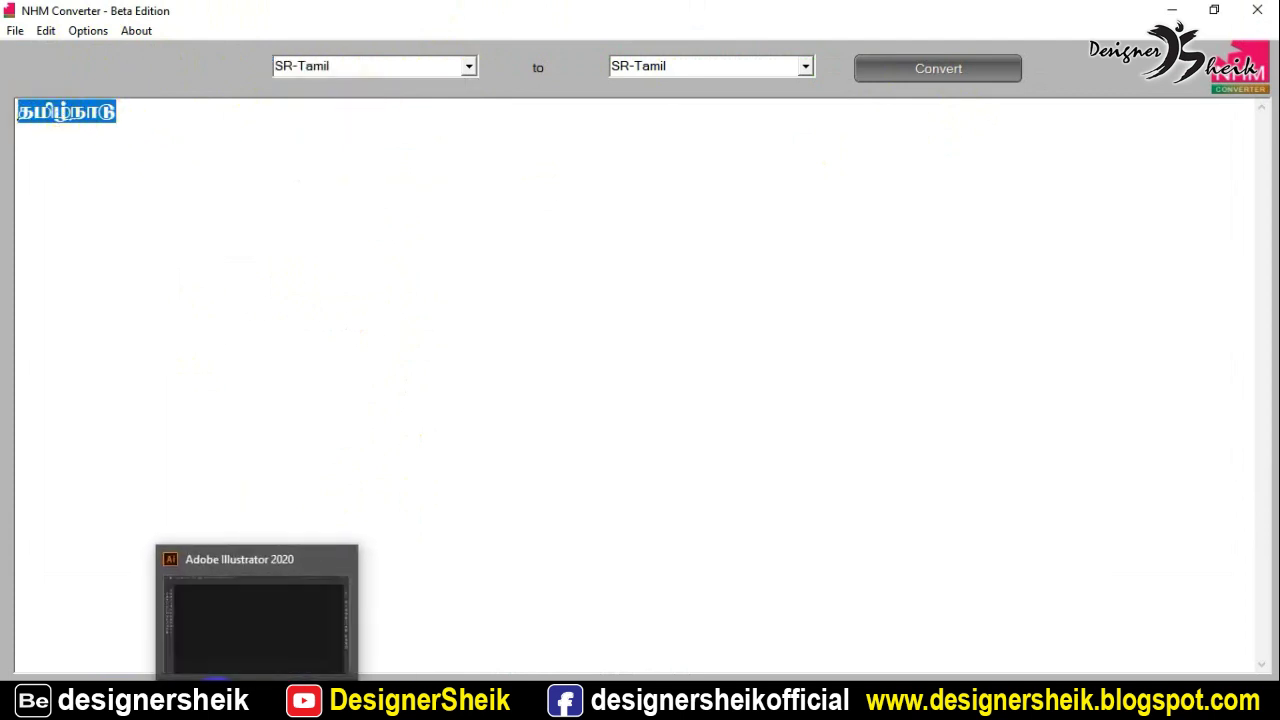
{"action": "left_click", "coordinate": [217, 700]}
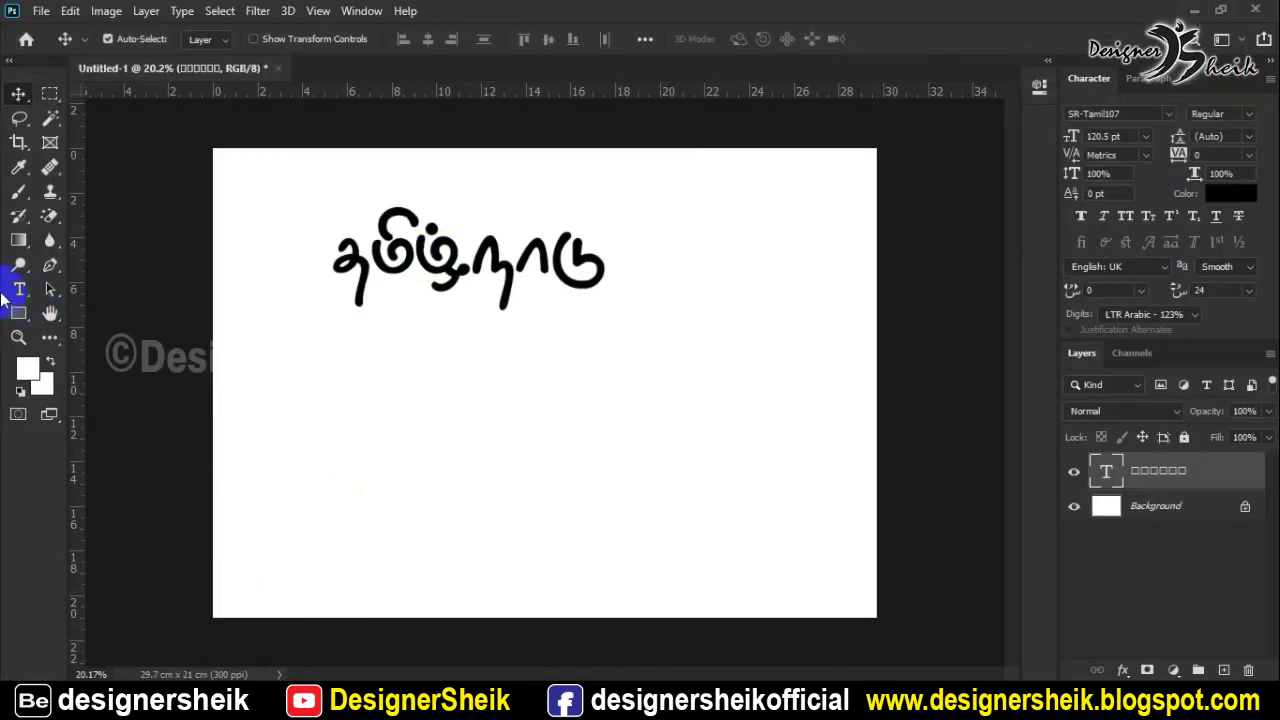
- Test-paste the copied word into Photoshop's Tamil text layer, then select all its text and delete it
{"action": "left_click", "coordinate": [471, 258]}
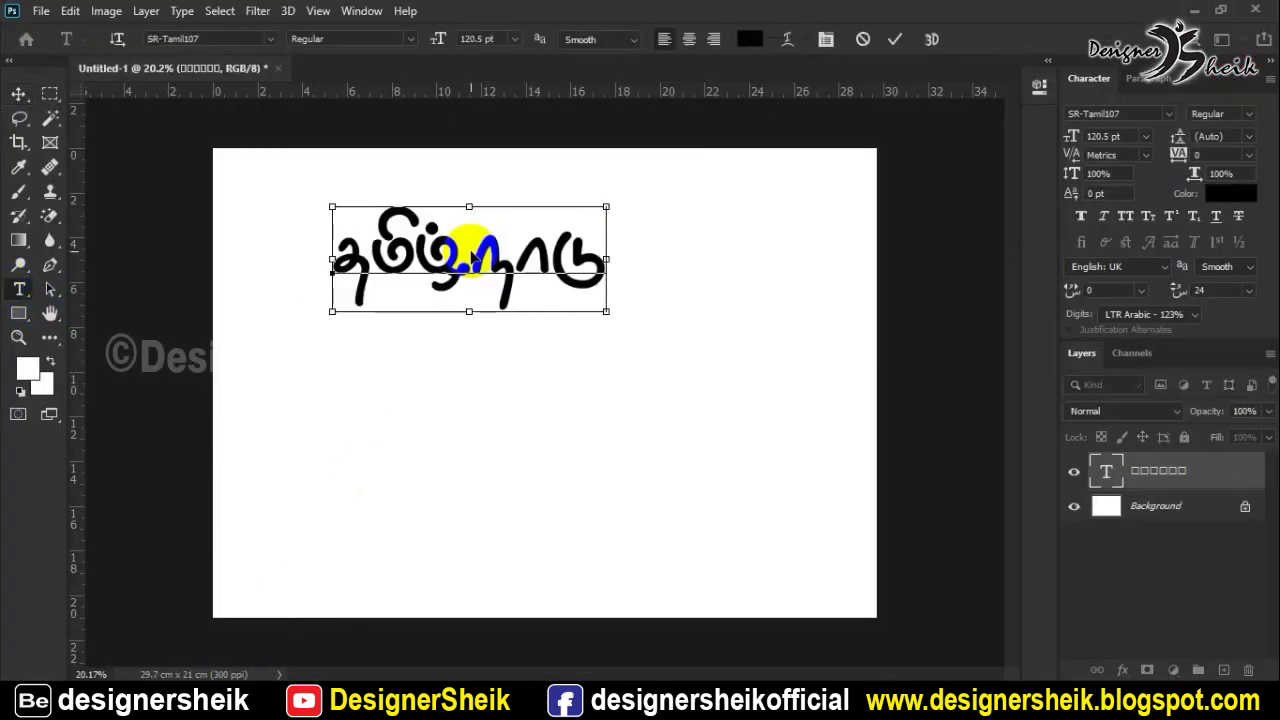
{"action": "key", "text": "ctrl+v"}
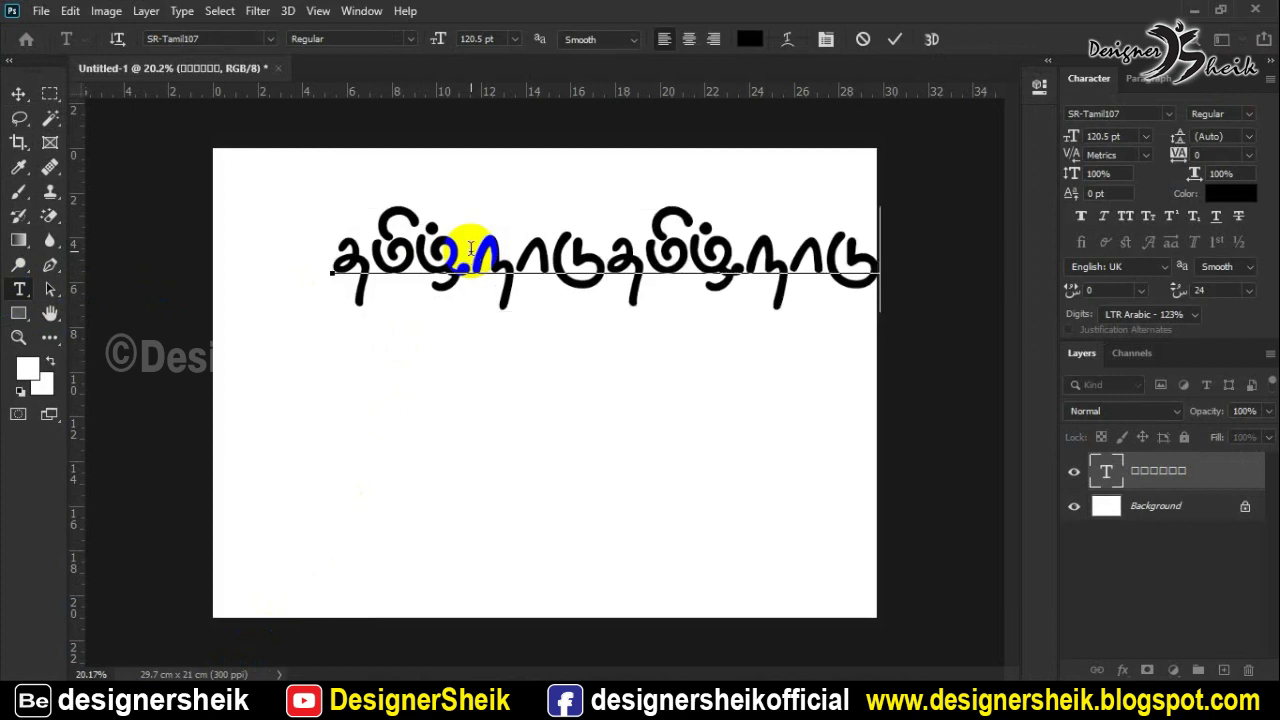
{"action": "key", "text": "ctrl+a"}
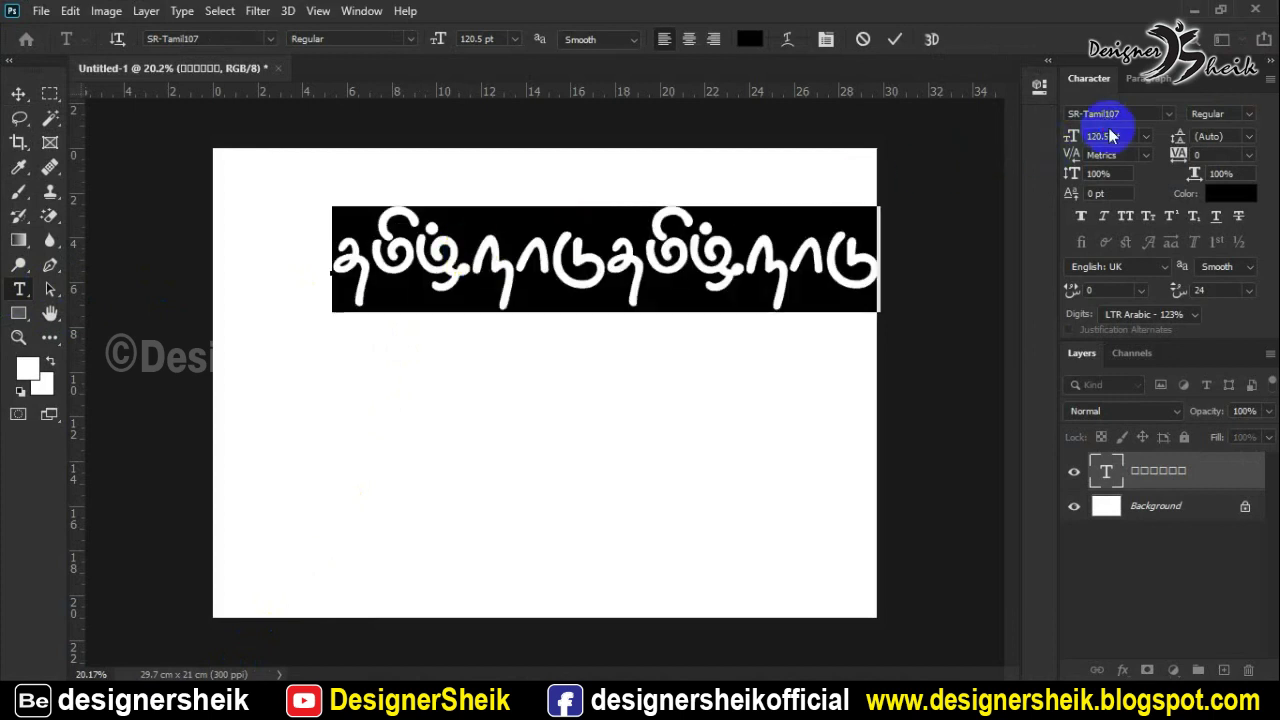
{"action": "left_click", "coordinate": [626, 306]}
{"action": "double_click", "coordinate": [586, 295]}
{"action": "left_click", "coordinate": [598, 278]}
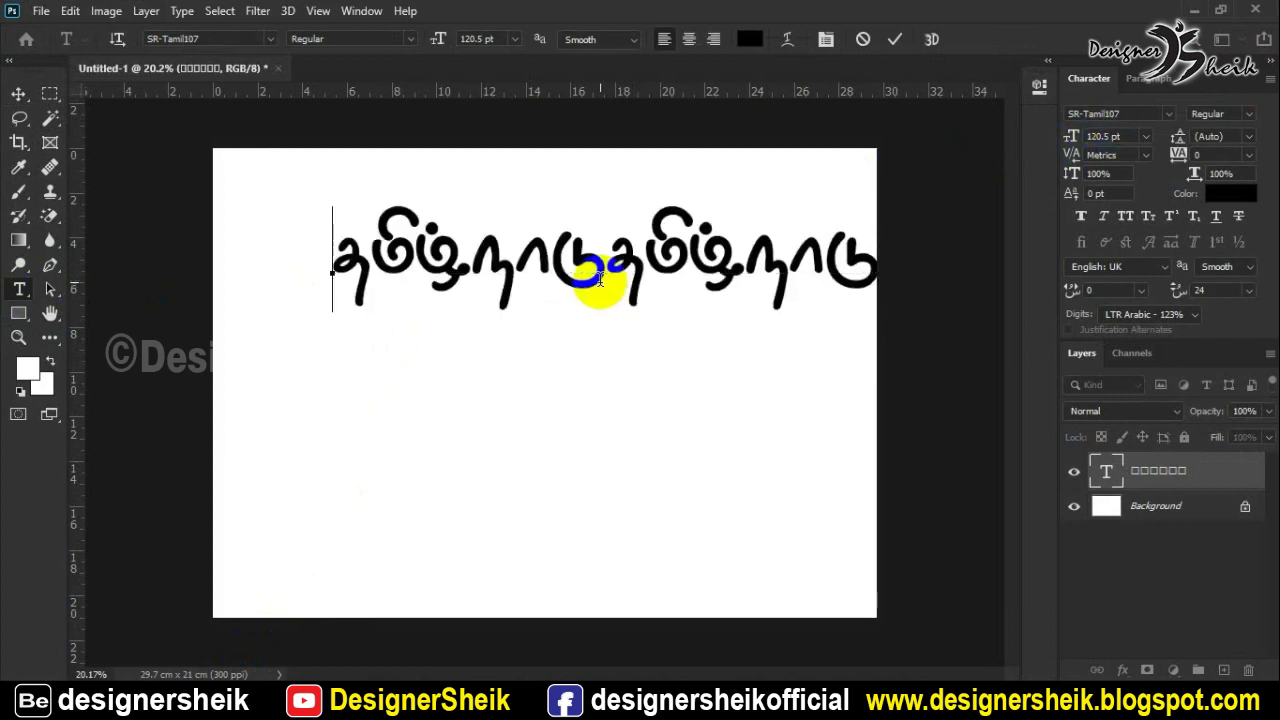
{"action": "key", "text": "ctrl+a"}
{"action": "key", "text": "BackSpace"}
- In Google Input Tools, replace the word with the phonetically typed phrase தமிழில் டைப் செய்வது எப்படி
{"action": "key", "text": "alt+Tab"}
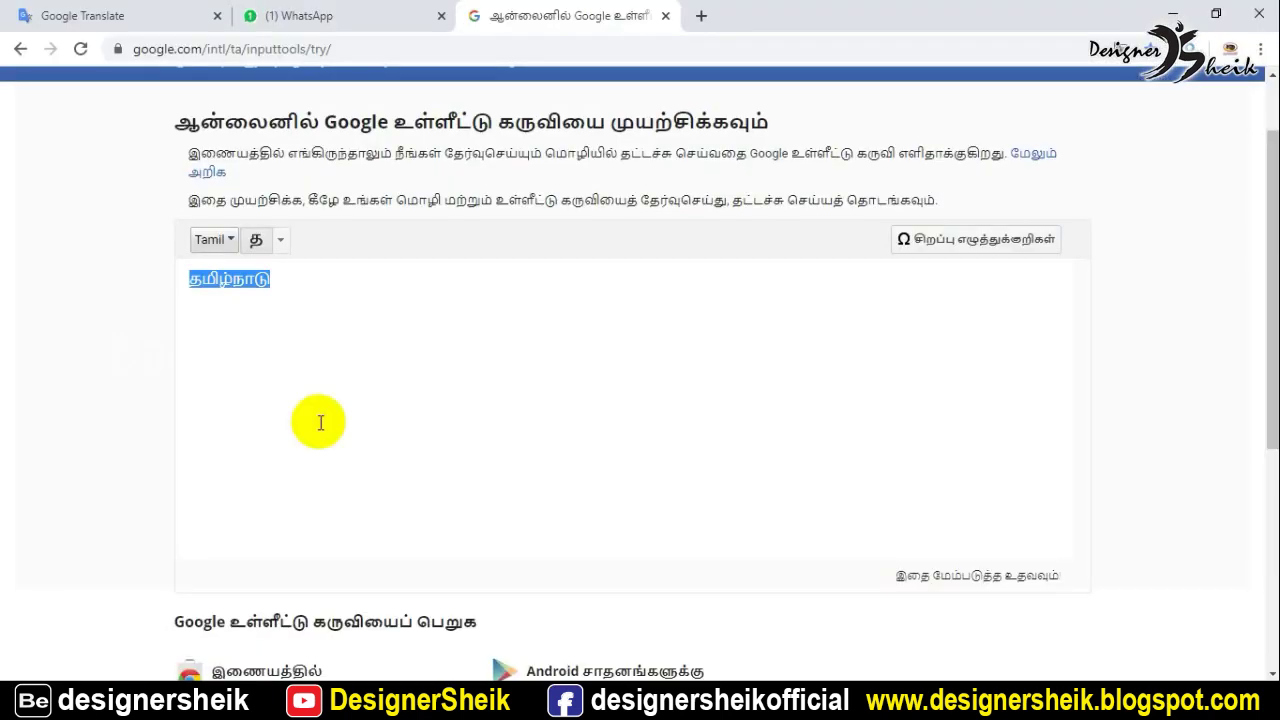
{"action": "left_click", "coordinate": [334, 289]}
{"action": "left_click_drag", "start_coordinate": [334, 289], "coordinate": [180, 277]}
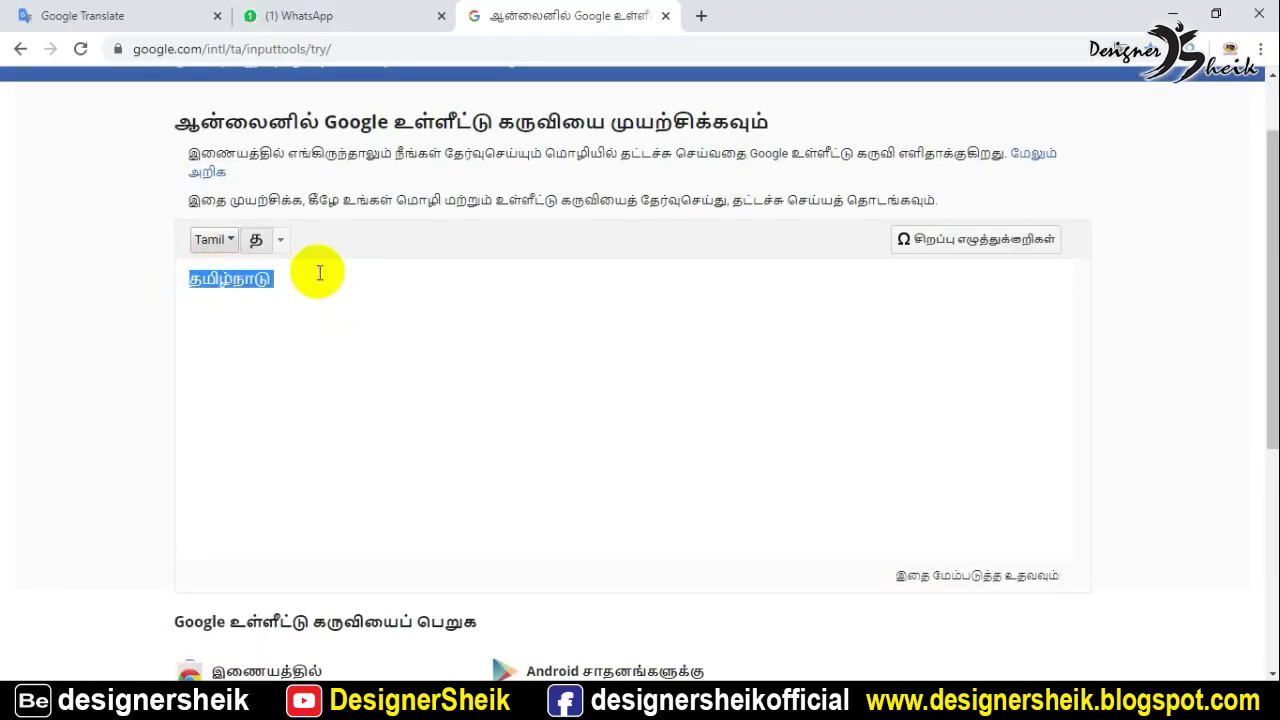
{"action": "type", "text": "ta"}
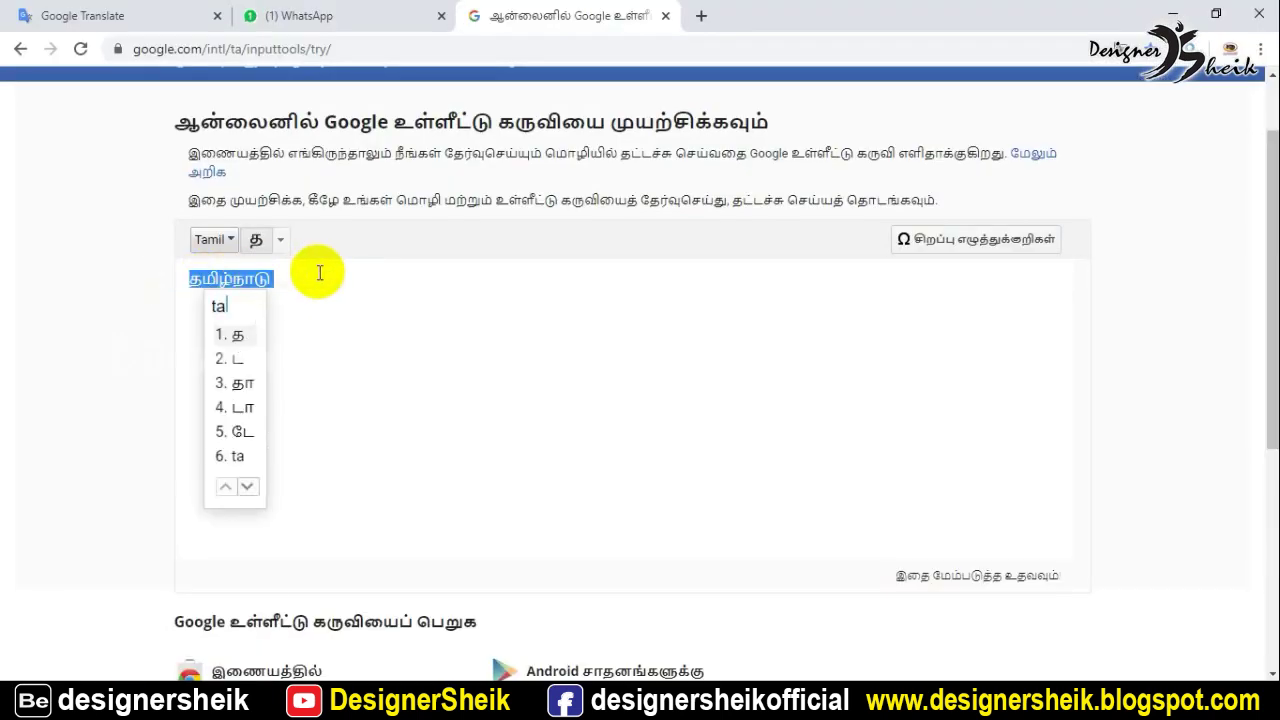
{"action": "type", "text": "milil"}
{"action": "key", "text": "Return"}
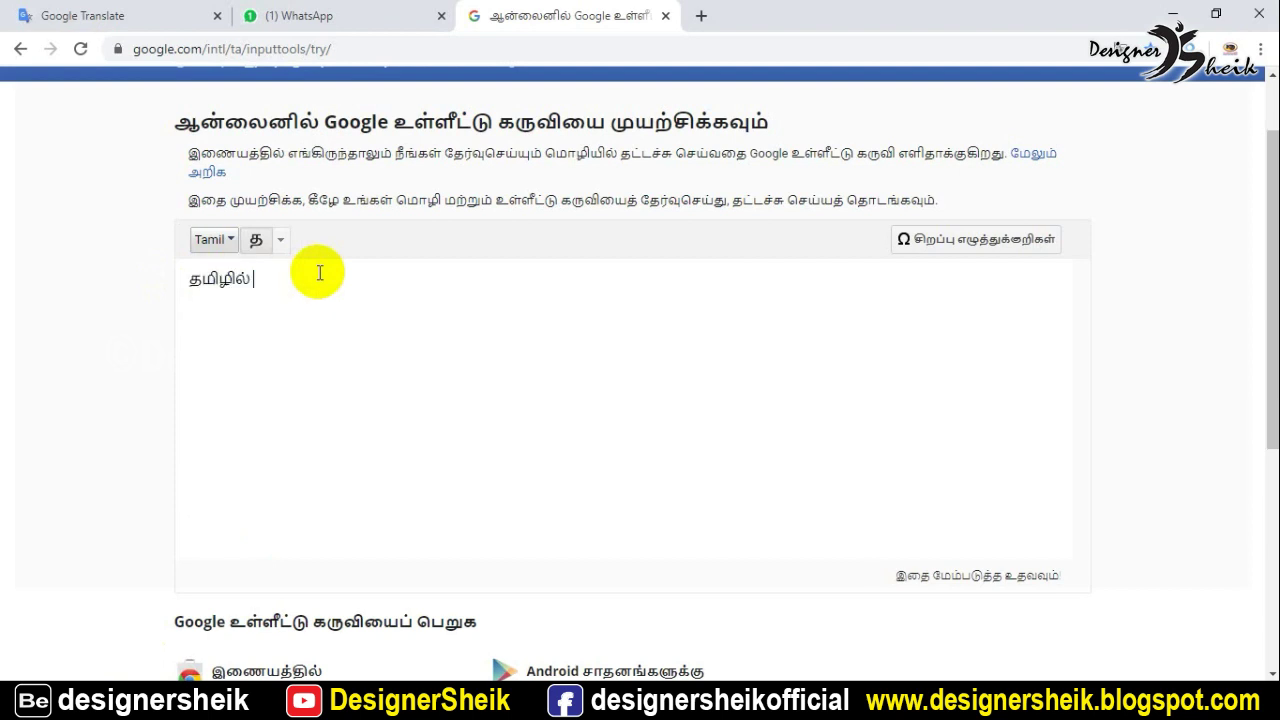
{"action": "type", "text": "type"}
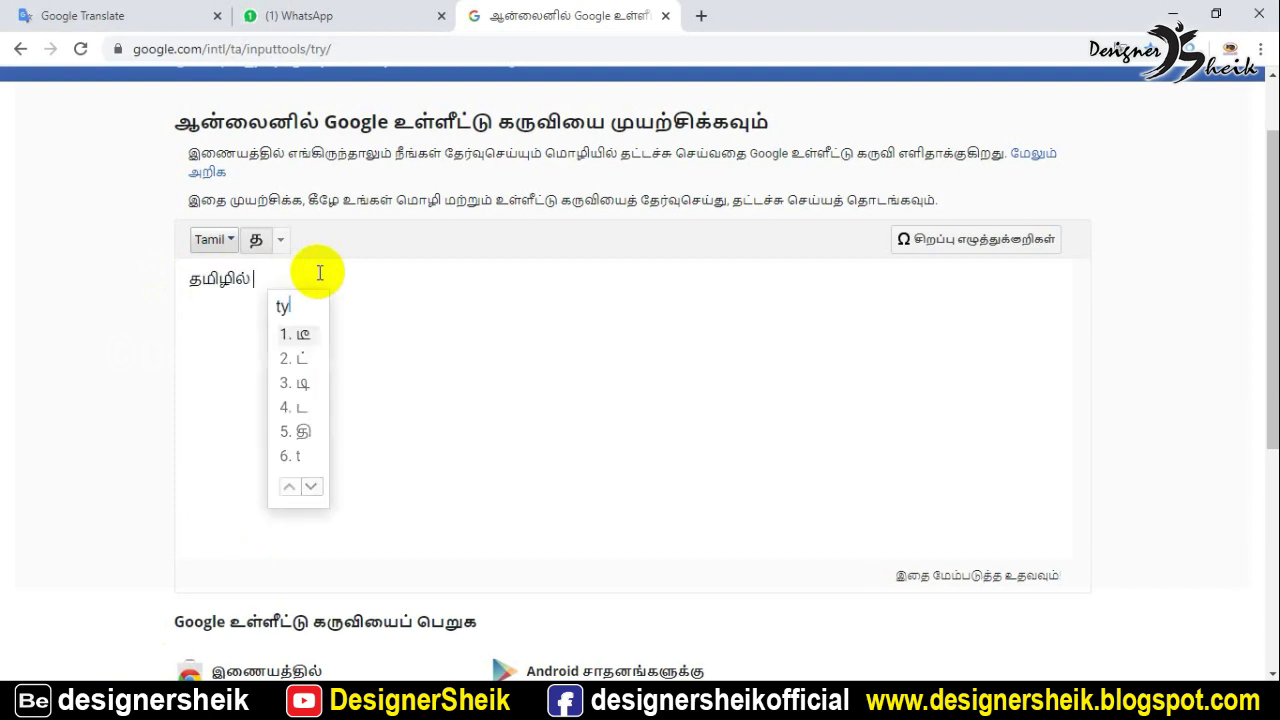
{"action": "key", "text": "BackSpace"}
{"action": "key", "text": "BackSpace"}
{"action": "key", "text": "BackSpace"}
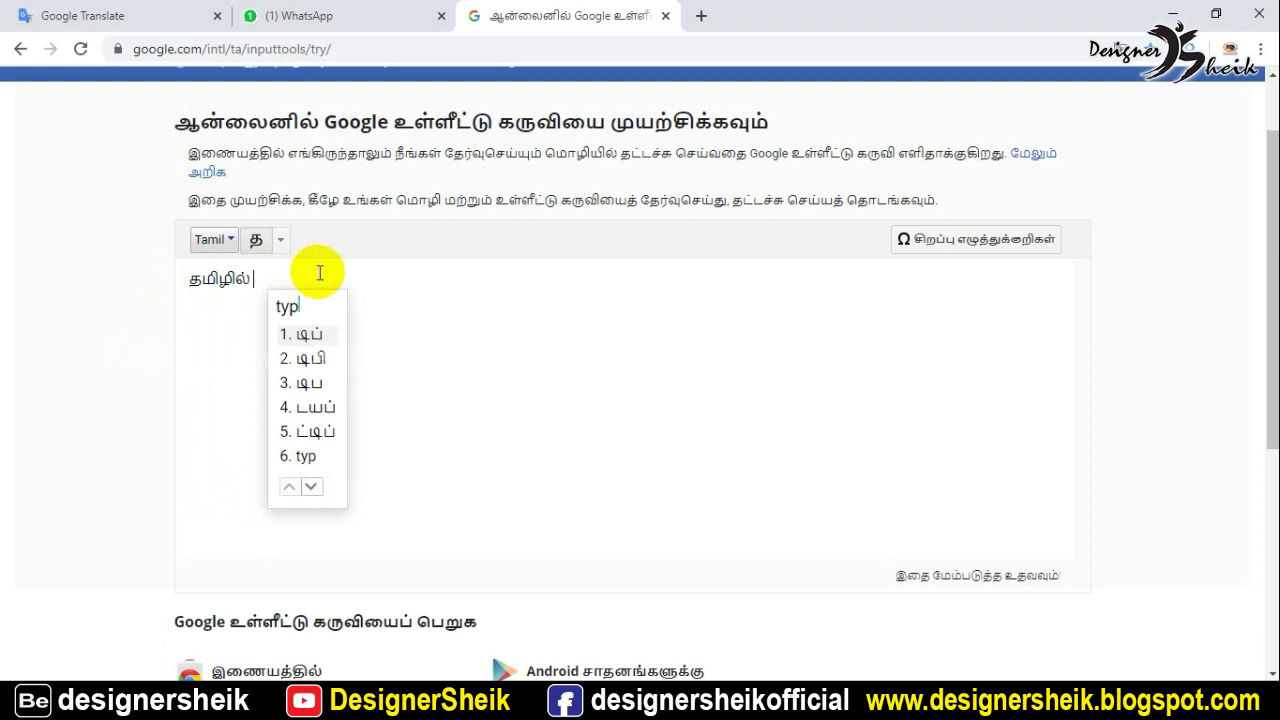
{"action": "type", "text": "aip"}
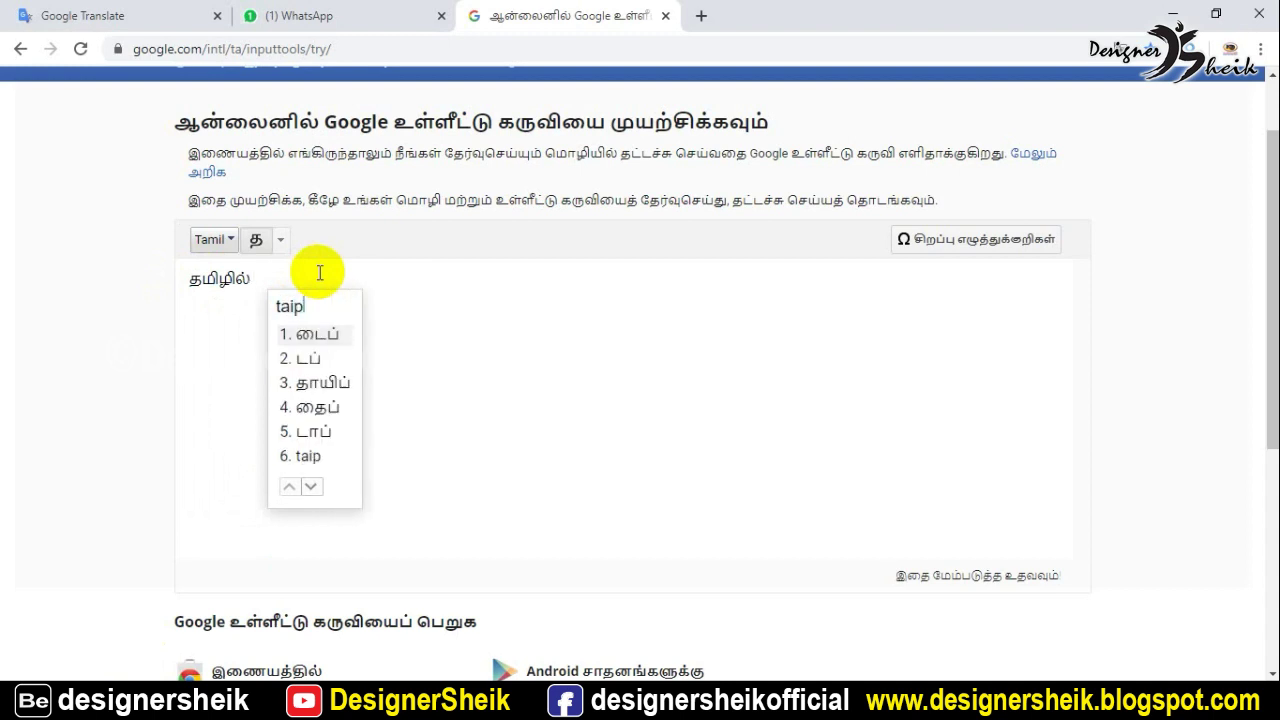
{"action": "key", "text": "space"}
{"action": "type", "text": "se"}
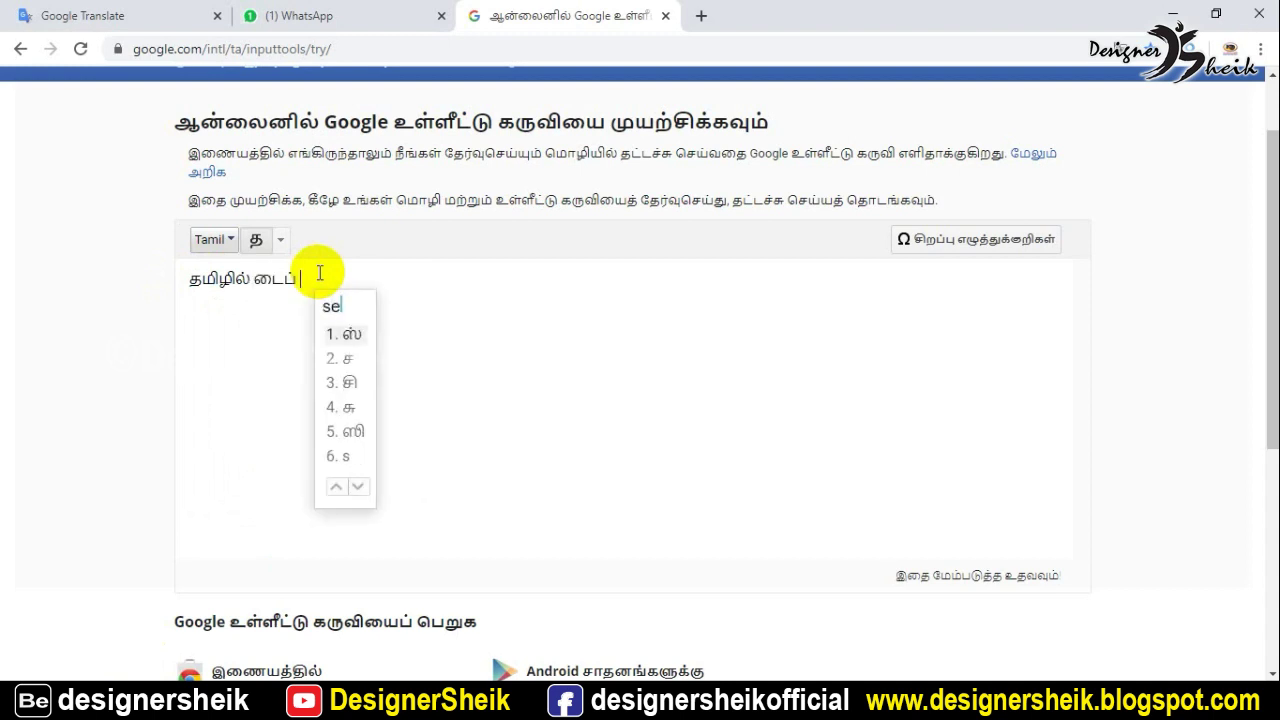
{"action": "type", "text": "iv"}
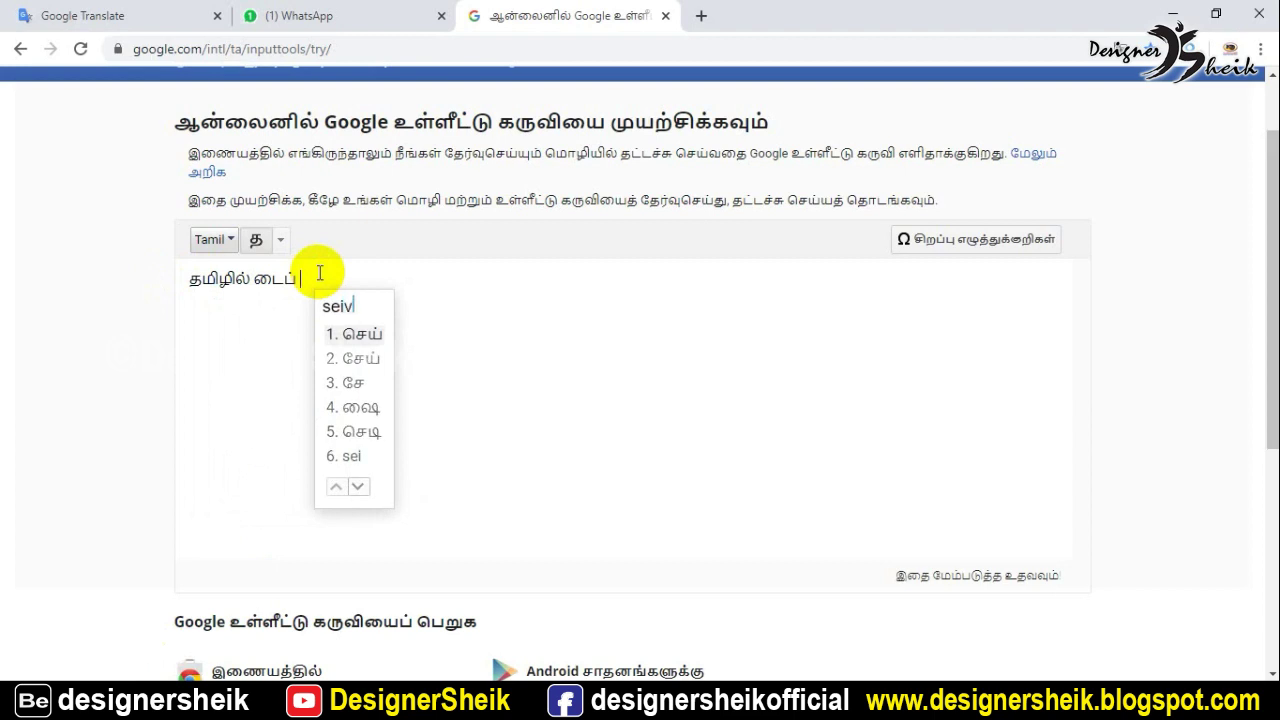
{"action": "type", "text": "athu"}
{"action": "key", "text": "space"}
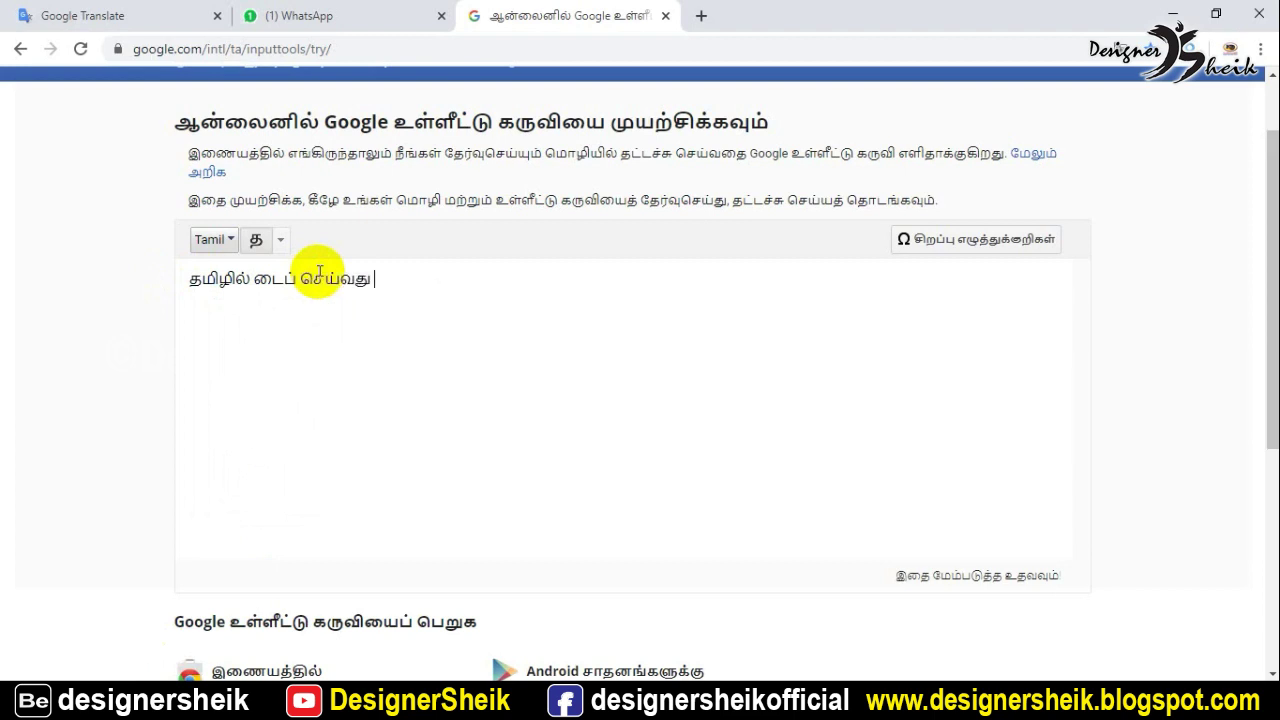
{"action": "type", "text": "eppa"}
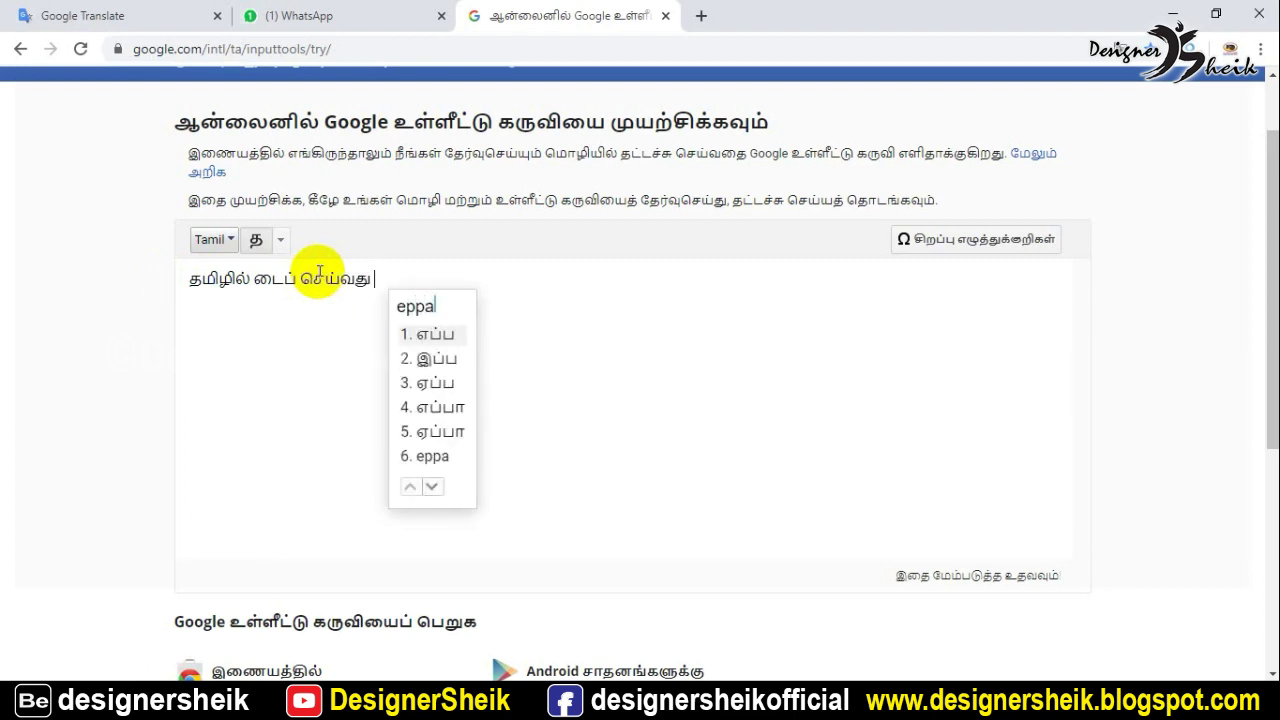
{"action": "type", "text": "di"}
{"action": "key", "text": "space"}
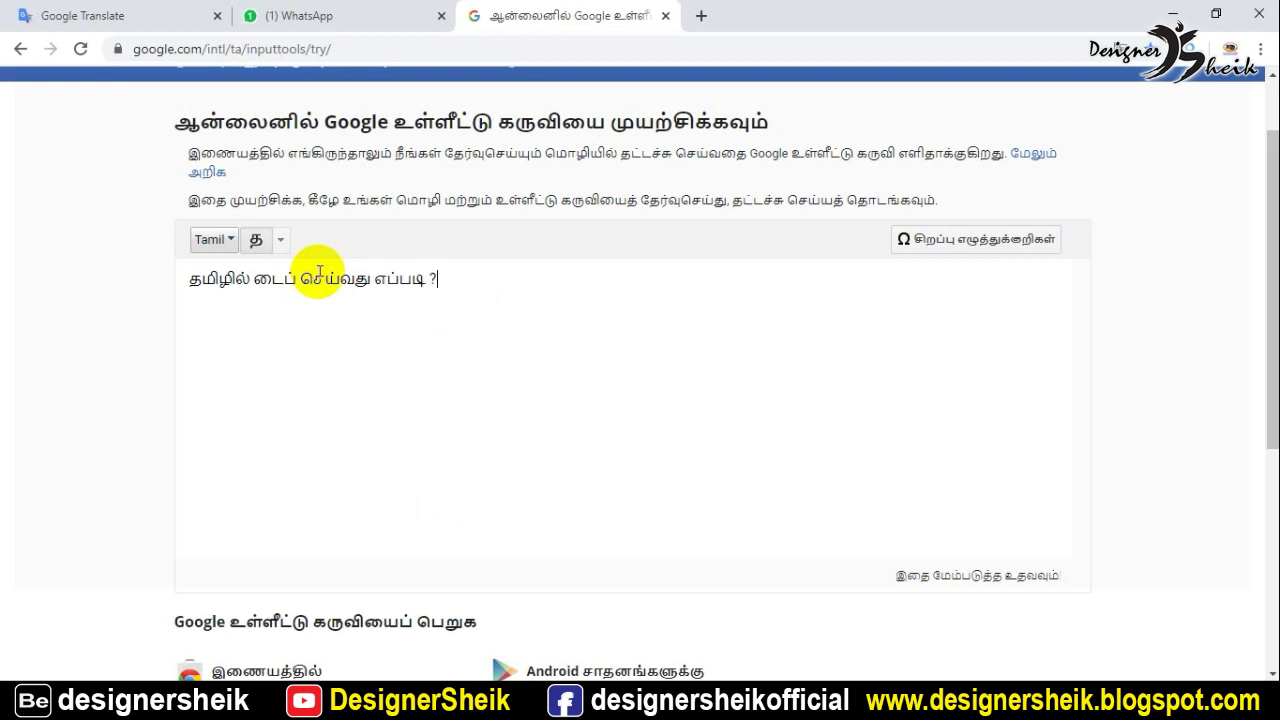
- Copy the Tamil line, convert it to SR-Tamil in NHM Converter, and copy the converted result
{"action": "triple_click", "coordinate": [378, 279]}
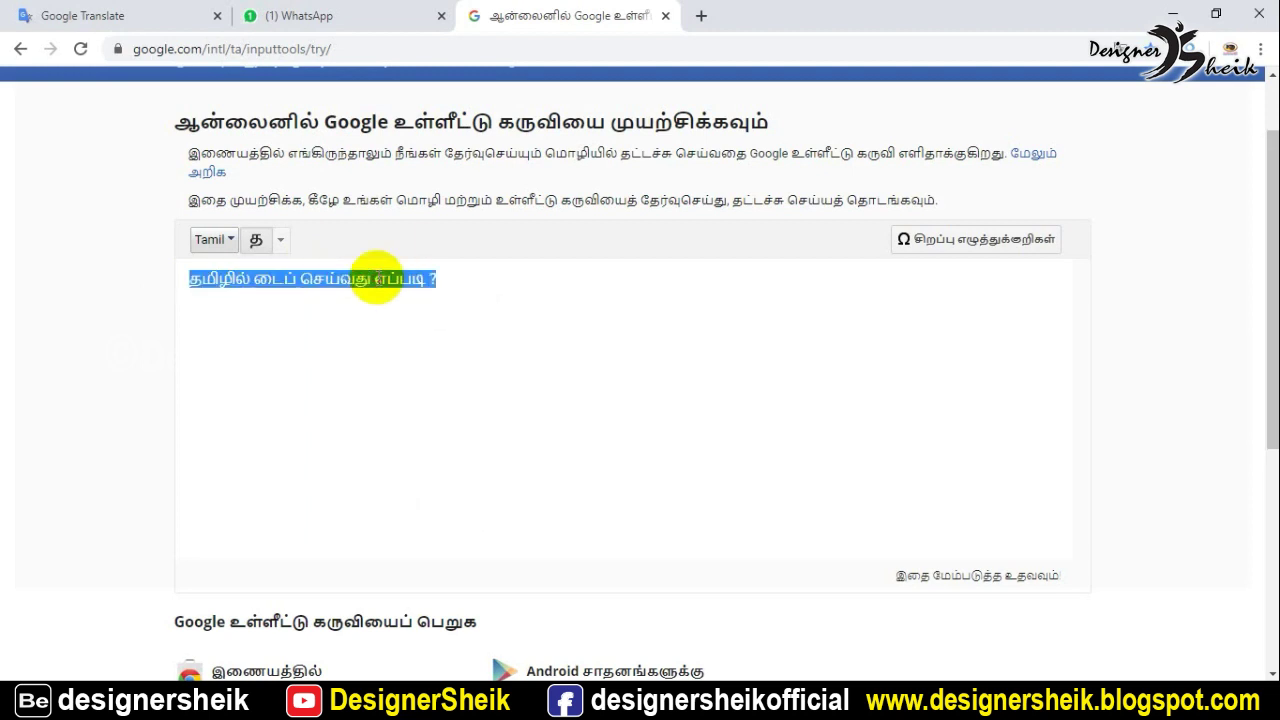
{"action": "key", "text": "ctrl+c"}
{"action": "key", "text": "alt+Tab"}
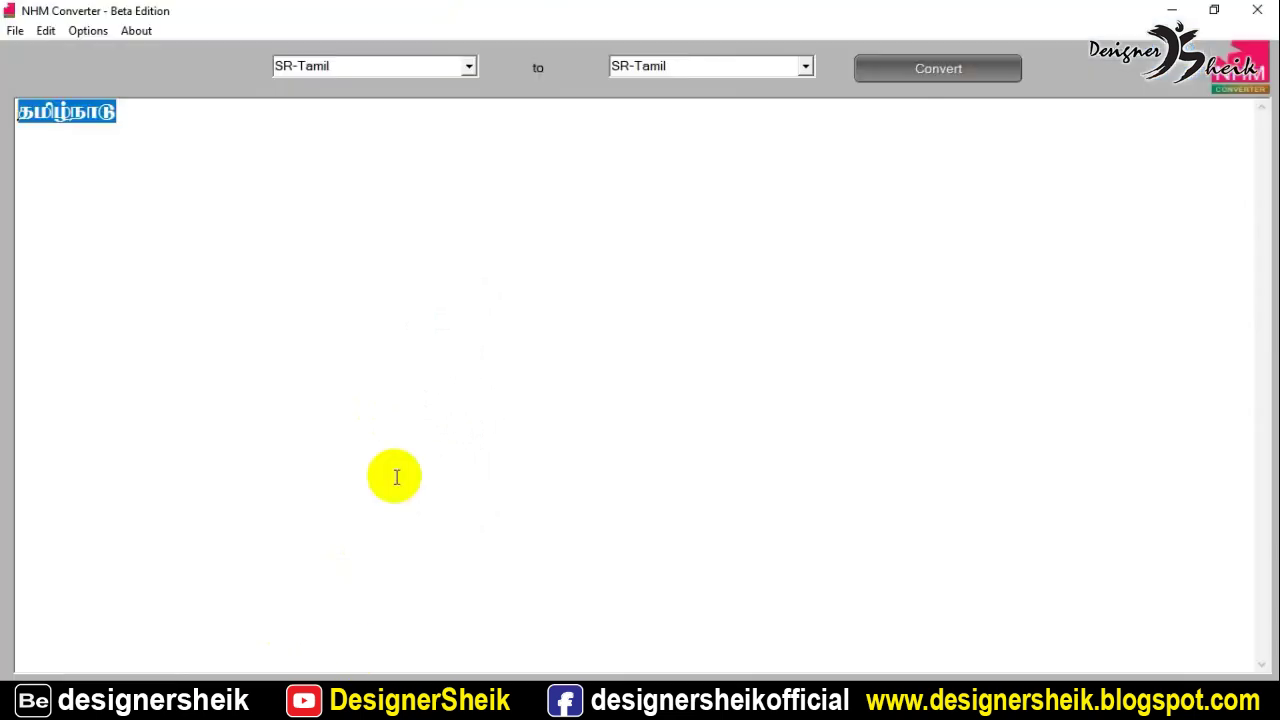
{"action": "key", "text": "ctrl+v"}
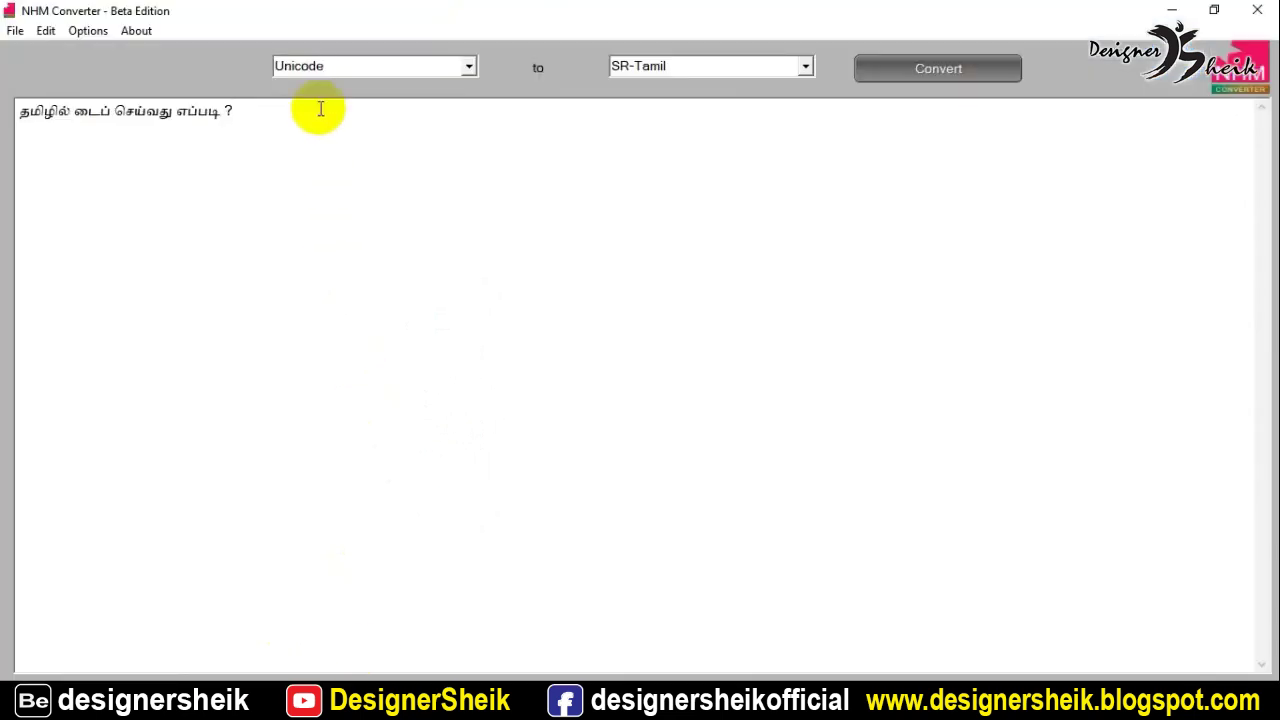
{"action": "left_click", "coordinate": [928, 66]}
{"action": "left_click_drag", "start_coordinate": [345, 118], "coordinate": [0, 128]}
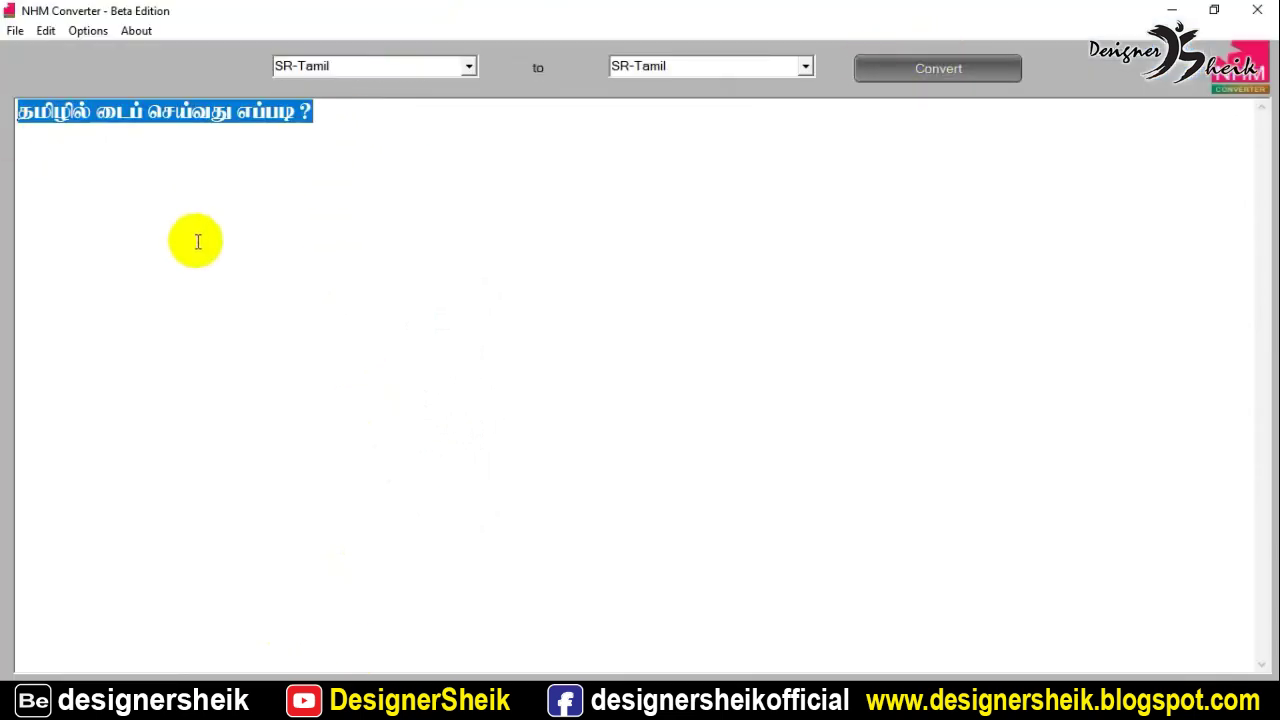
{"action": "key", "text": "ctrl+c"}
{"action": "key", "text": "alt+Tab"}
- Paste the SR-Tamil line into the text layer, shrink it to 89.5 pt, and move it left and up
{"action": "key", "text": "ctrl+v"}
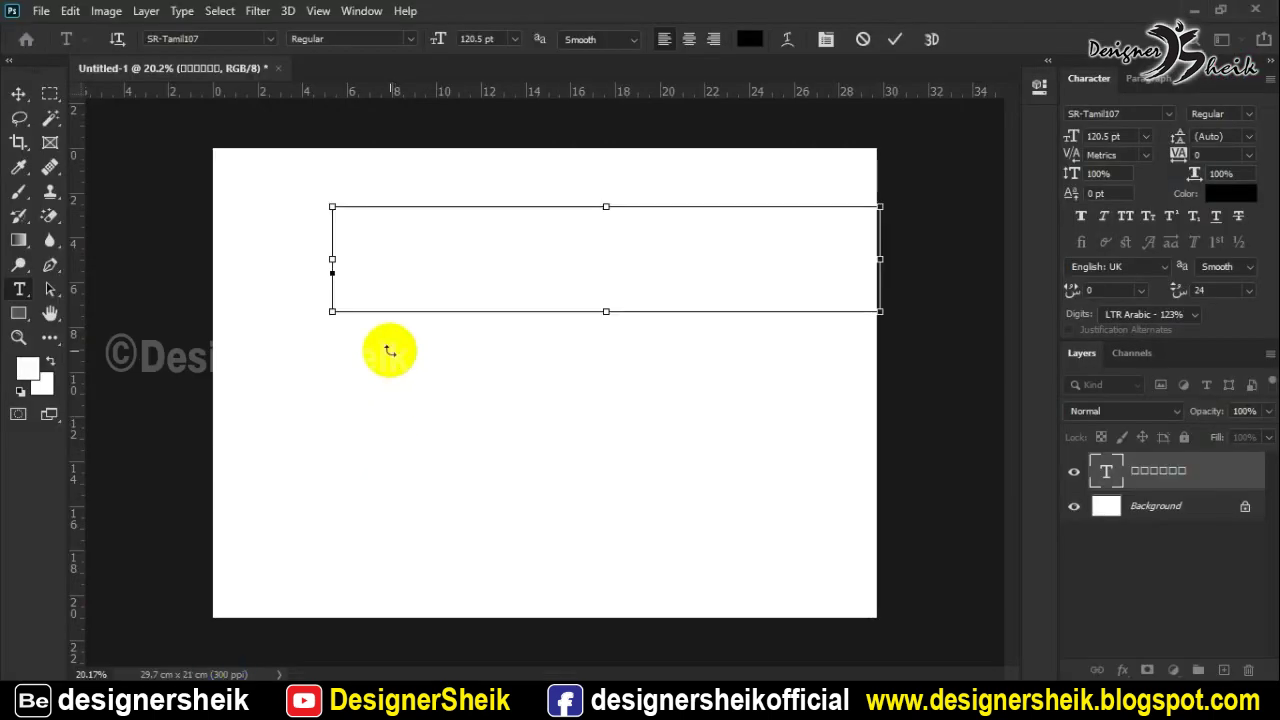
{"action": "key", "text": "ctrl+a"}
{"action": "left_click", "coordinate": [1066, 143]}
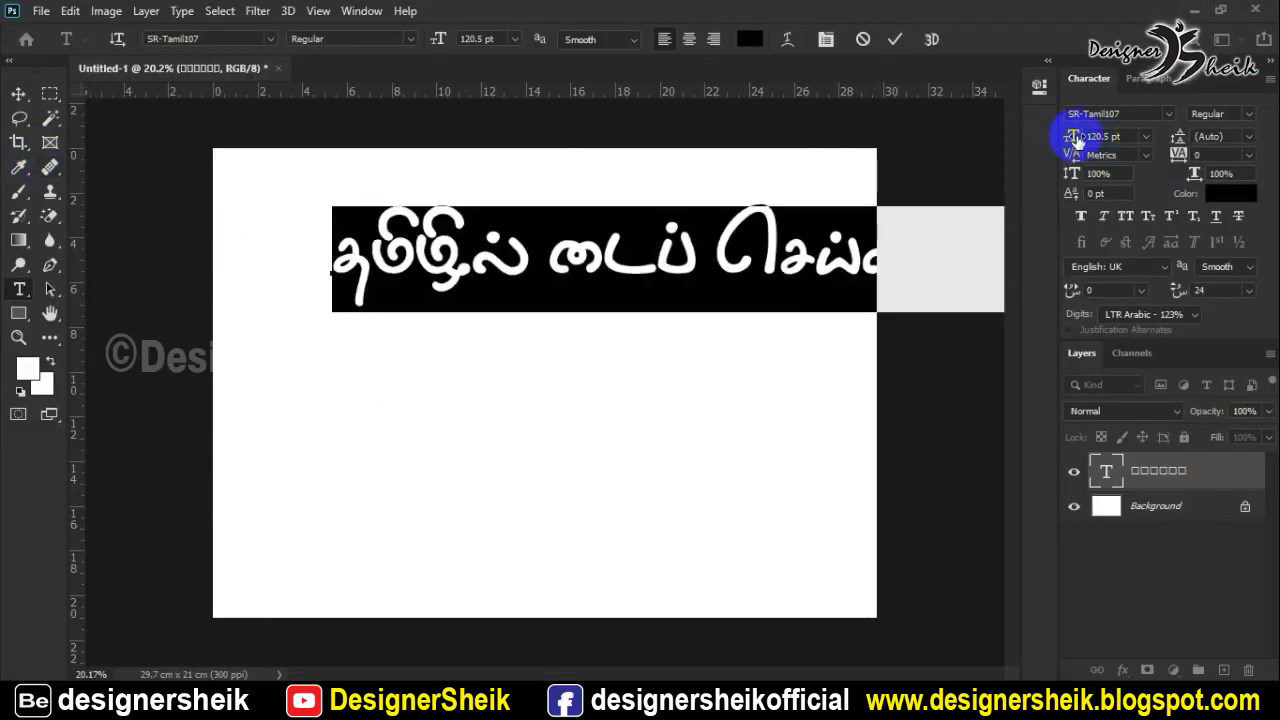
{"action": "left_click_drag", "start_coordinate": [1075, 140], "coordinate": [1043, 134]}
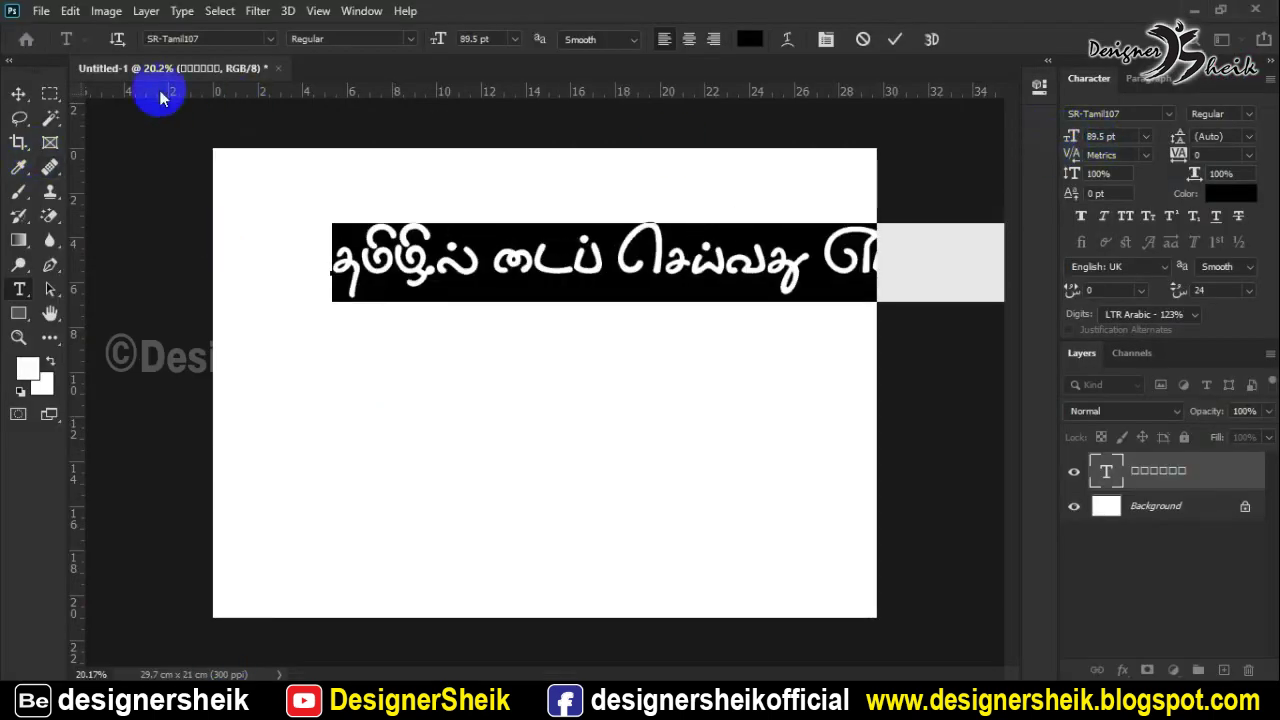
{"action": "left_click", "coordinate": [18, 93]}
{"action": "left_click_drag", "start_coordinate": [615, 282], "coordinate": [549, 254]}
- Reduce the Tamil text to 82.5 pt so the question mark shows, and commit it
{"action": "double_click", "coordinate": [549, 254]}
{"action": "left_click", "coordinate": [1100, 137]}
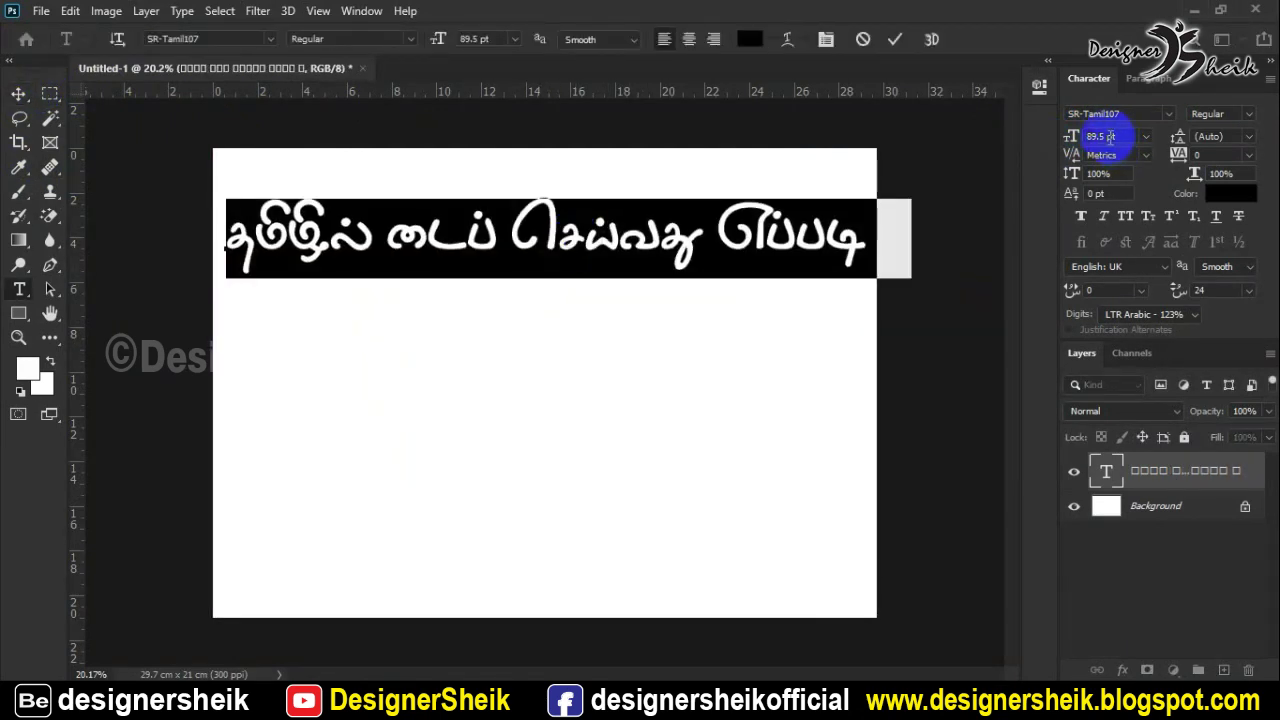
{"action": "scroll", "coordinate": [1108, 135], "scroll_direction": "down", "scroll_amount": 7}
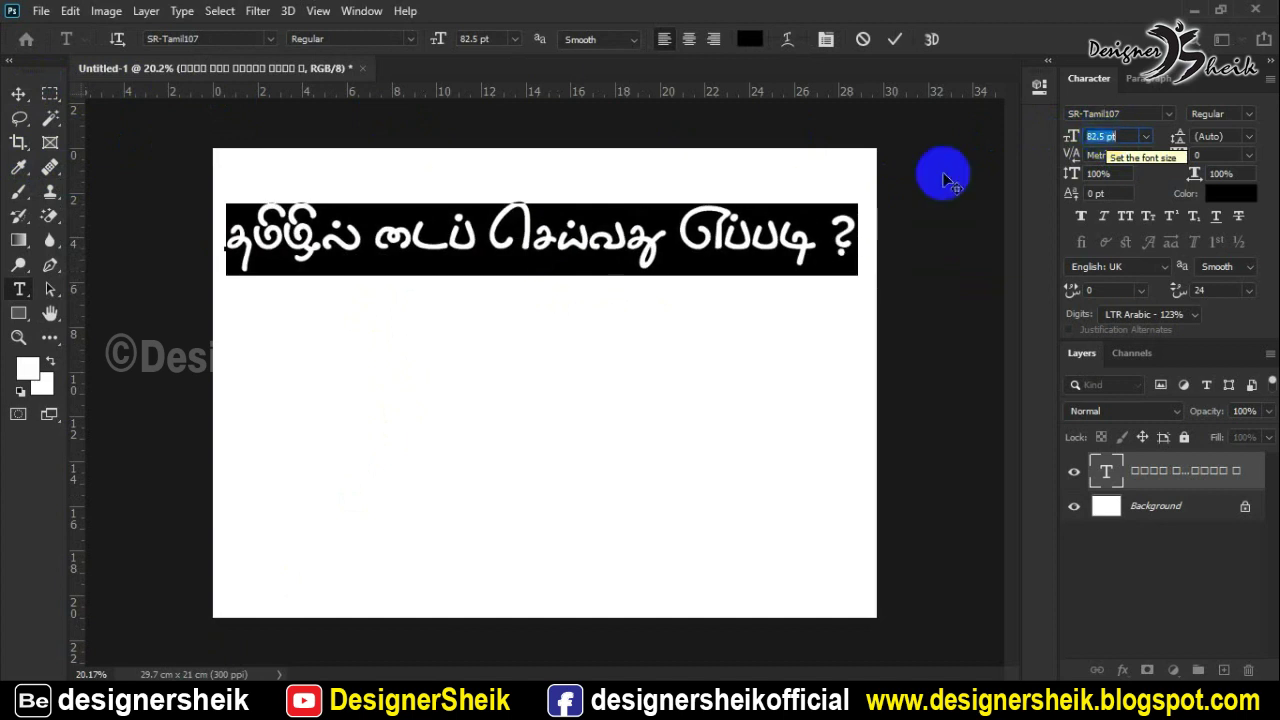
{"action": "left_click", "coordinate": [838, 233]}
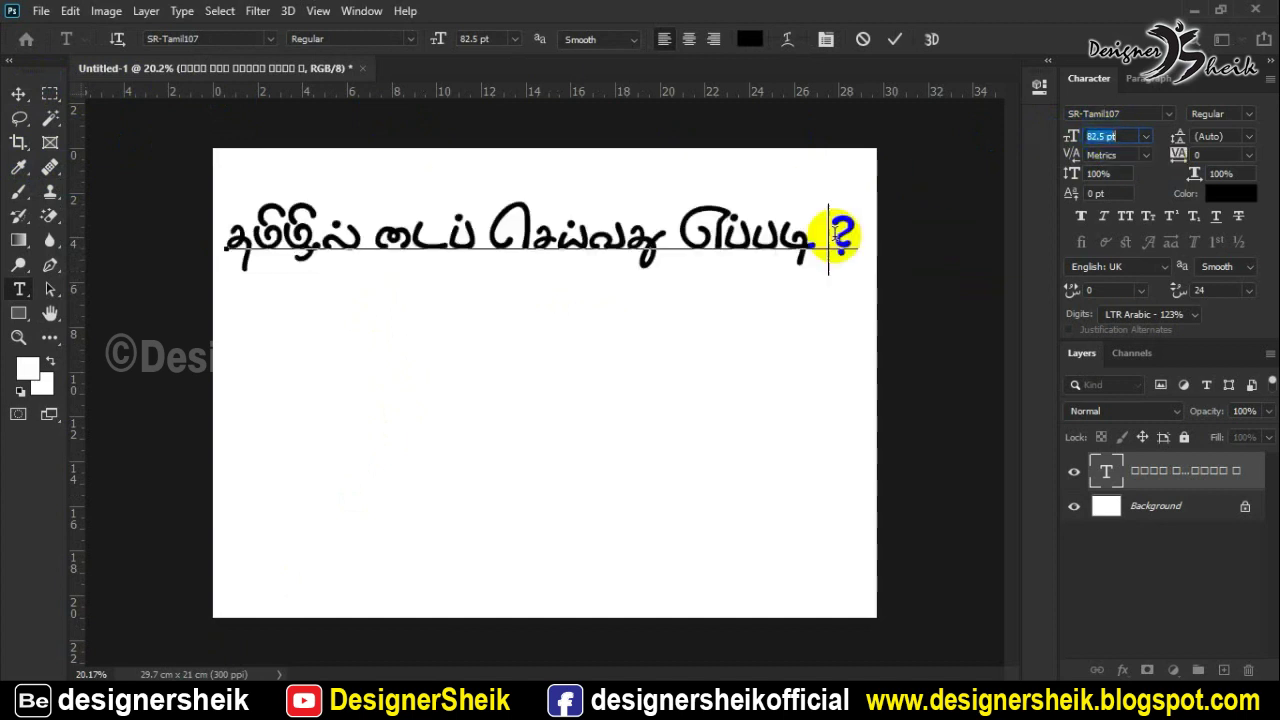
{"action": "left_click", "coordinate": [18, 93]}
- Switch the Tamil title to the Latin and East Asian Layout composer and centre it on the canvas
{"action": "left_click", "coordinate": [1148, 78]}
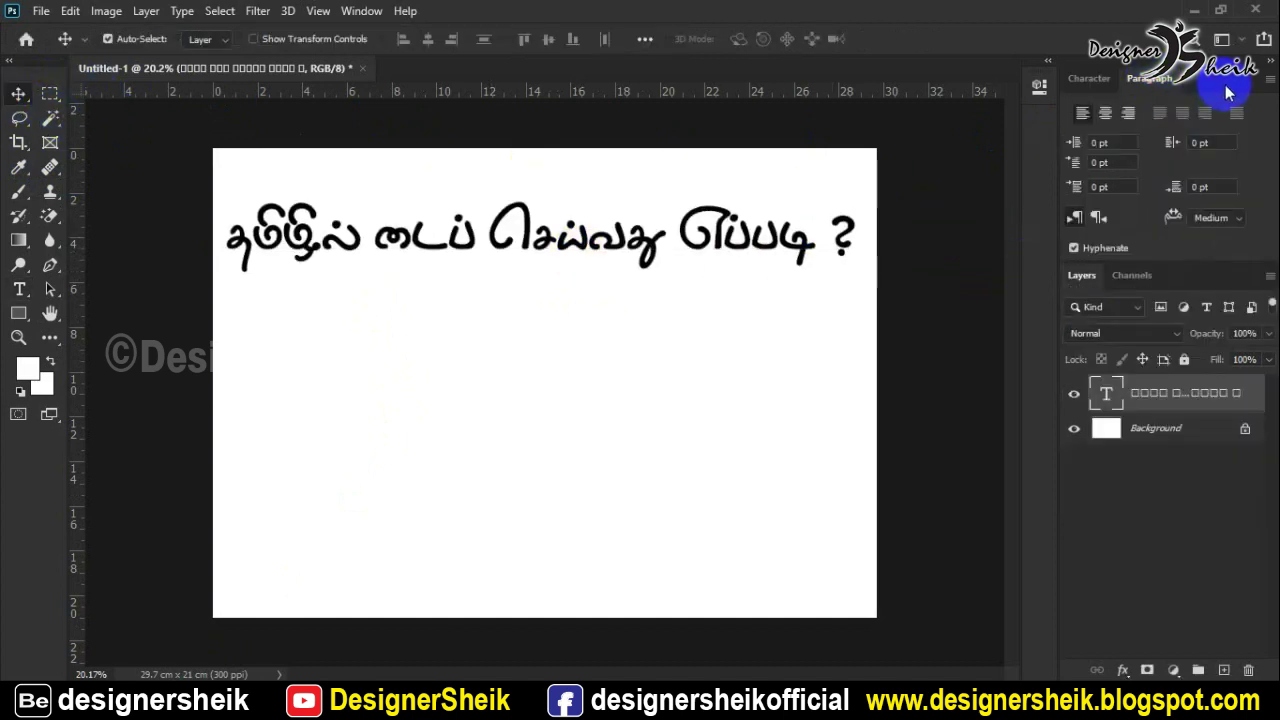
{"action": "left_click", "coordinate": [1268, 86]}
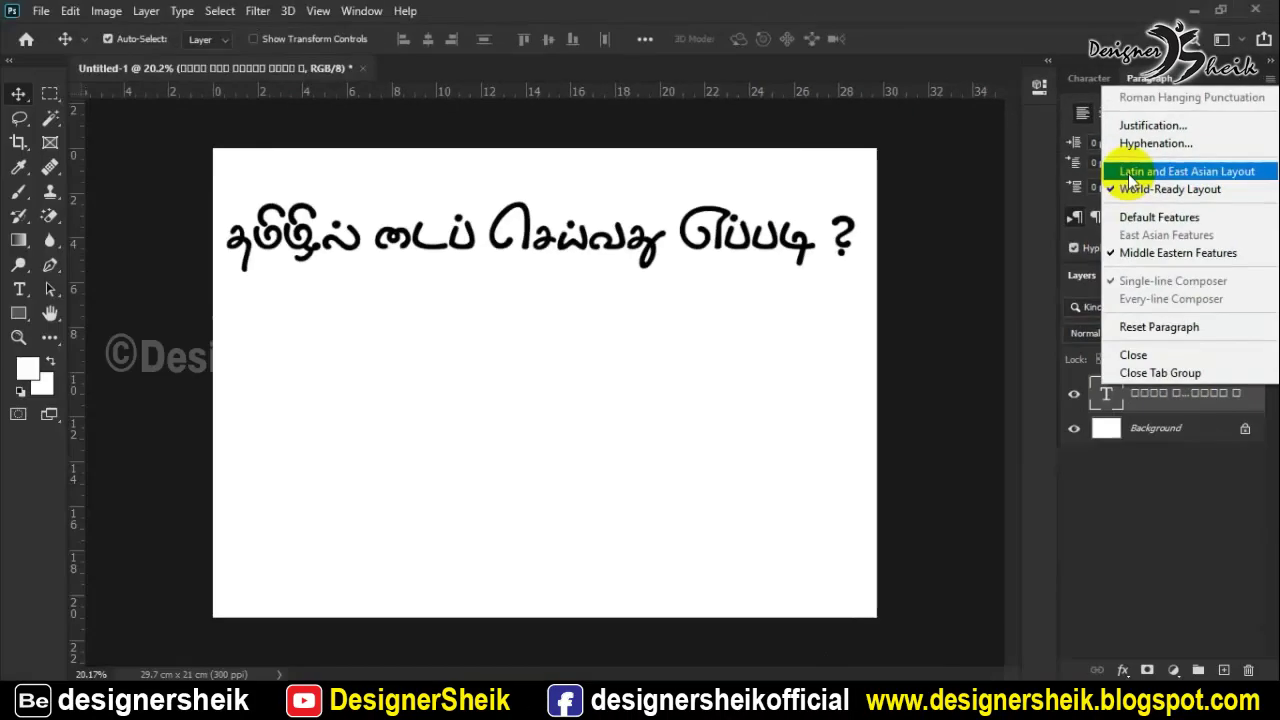
{"action": "left_click", "coordinate": [835, 378]}
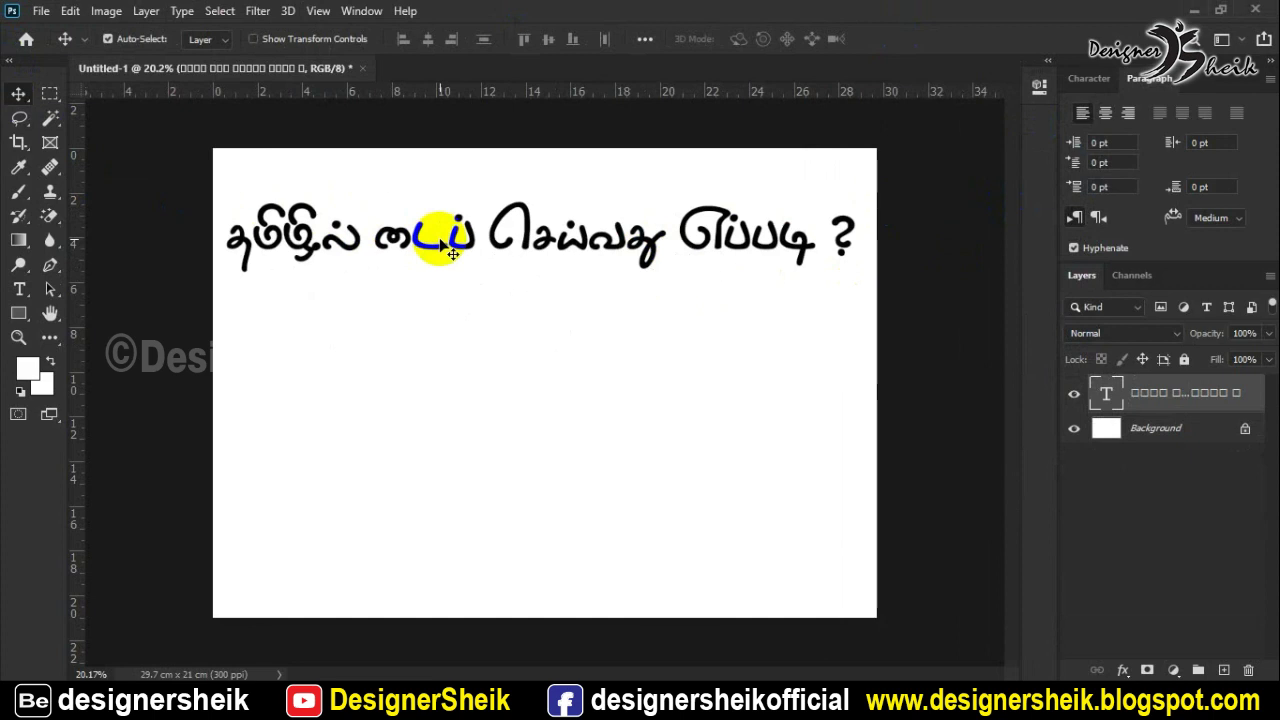
{"action": "mouse_move", "coordinate": [517, 250]}
{"action": "left_mouse_down"}
{"action": "mouse_move", "coordinate": [521, 236]}
{"action": "mouse_move", "coordinate": [520, 262]}
{"action": "left_mouse_up"}
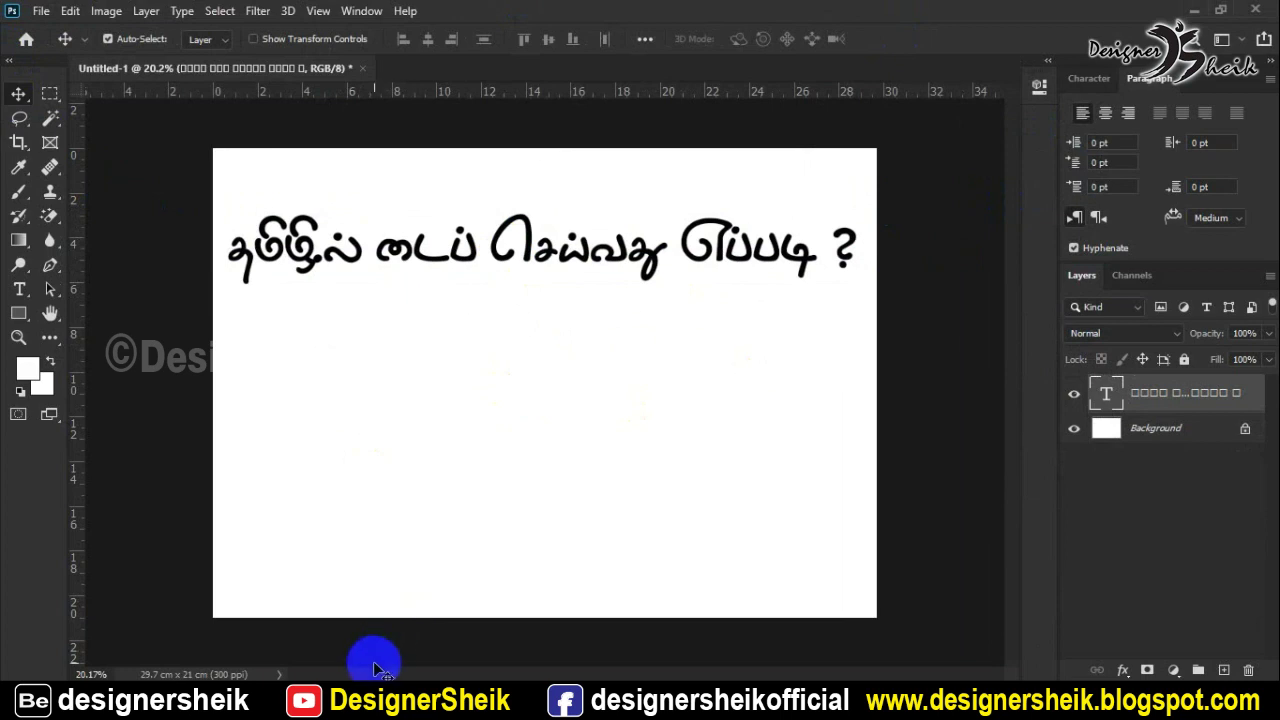
{"action": "left_click", "coordinate": [476, 316]}
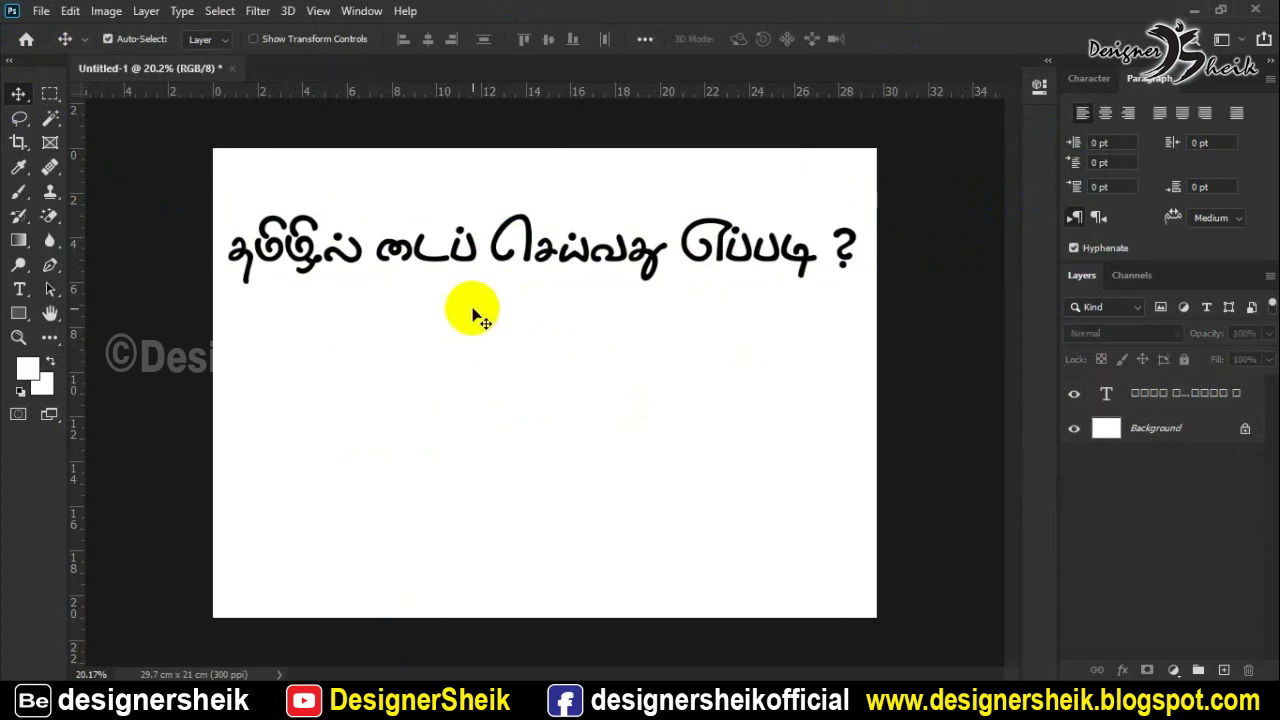
{"action": "left_click_drag", "start_coordinate": [500, 277], "coordinate": [523, 232]}
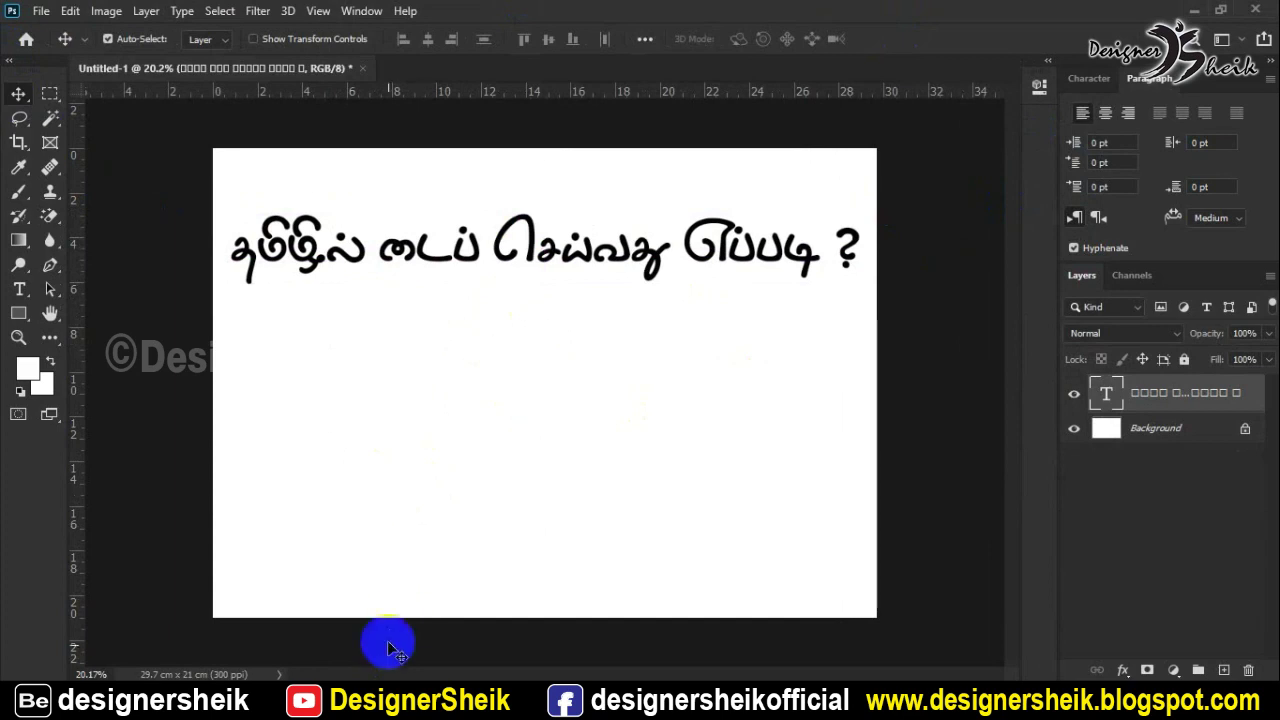
- Clear the selection in NHM Converter, then bring up the SR Tamil folder and select its four items
{"action": "left_click", "coordinate": [362, 698]}
{"action": "left_click", "coordinate": [477, 313]}
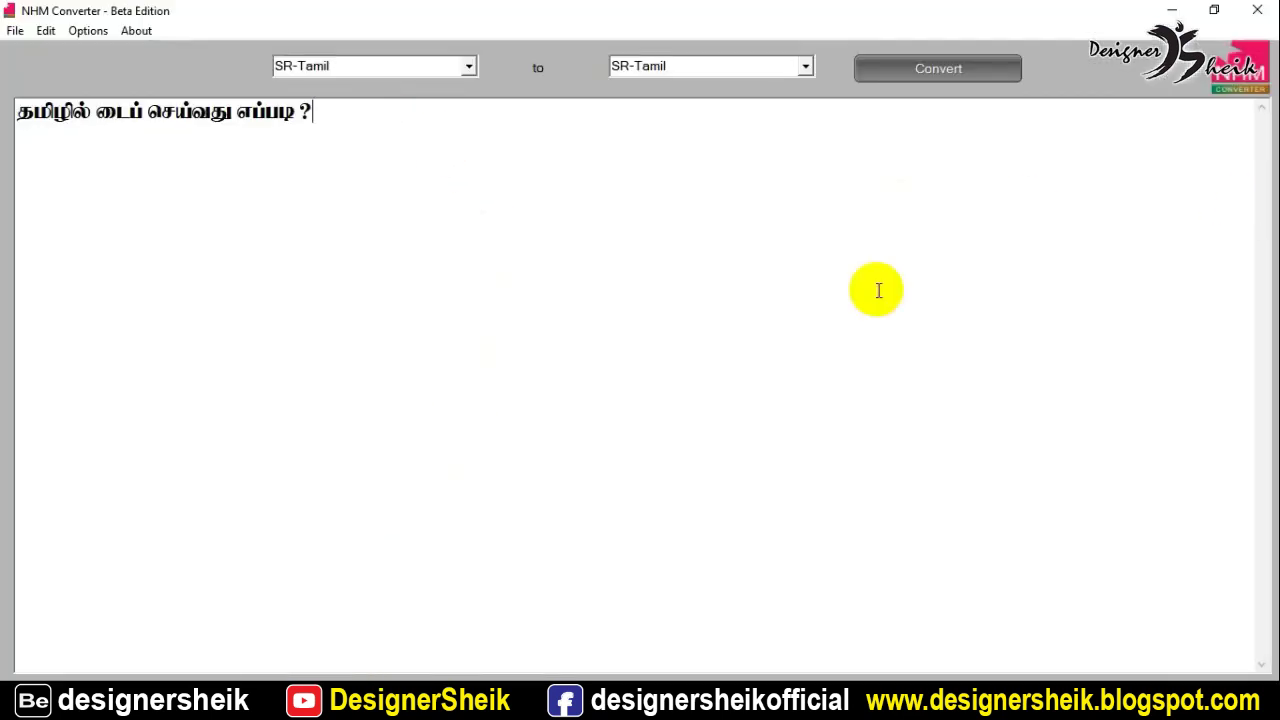
{"action": "mouse_move", "coordinate": [200, 695]}
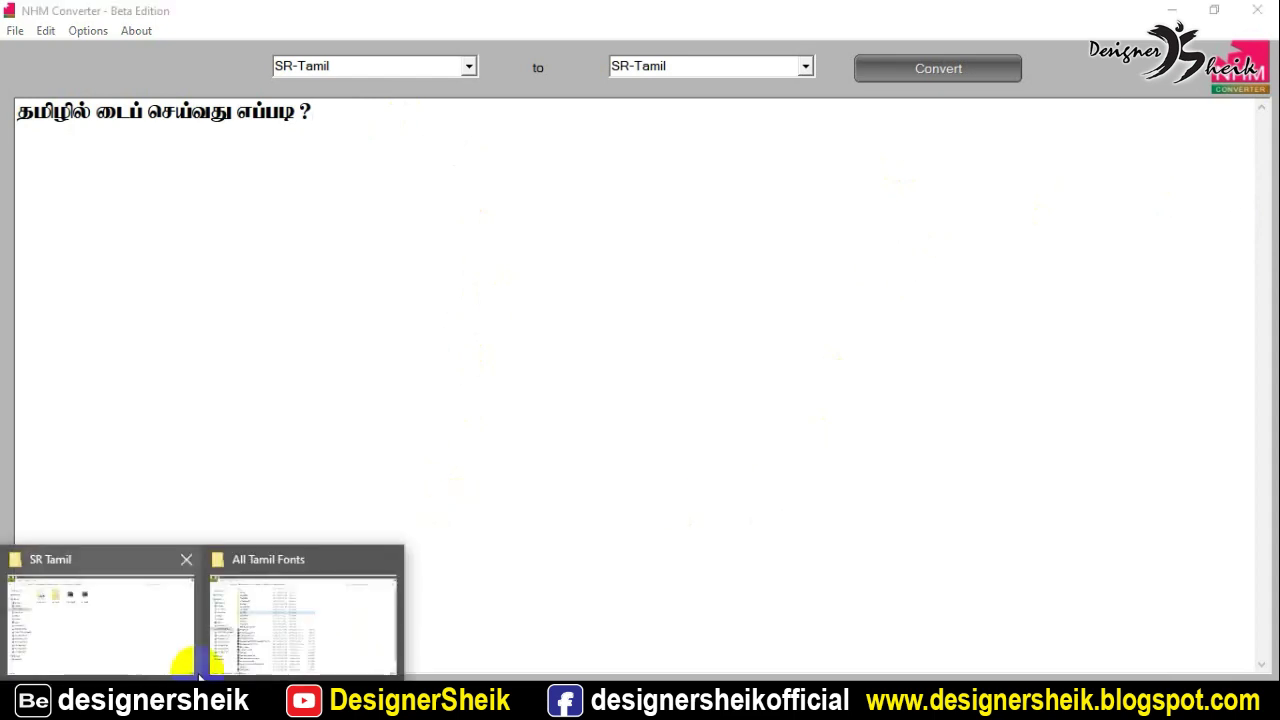
{"action": "left_click", "coordinate": [177, 632]}
{"action": "left_click_drag", "start_coordinate": [692, 208], "coordinate": [178, 110]}
- Browse SR-Tamil > SR Tamil NHM Writer, select the Tamil_SR-Tamil_OldTypewriter file, then return to SR Tamil
{"action": "left_click", "coordinate": [428, 287]}
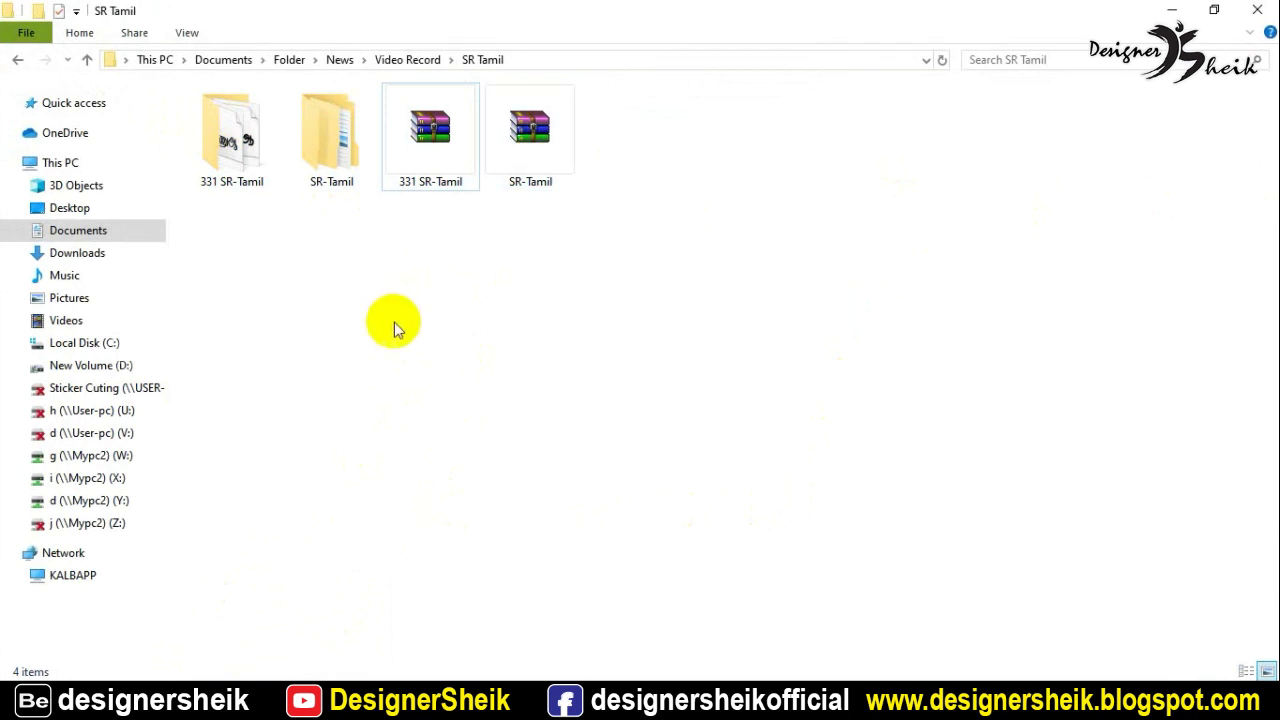
{"action": "double_click", "coordinate": [314, 160]}
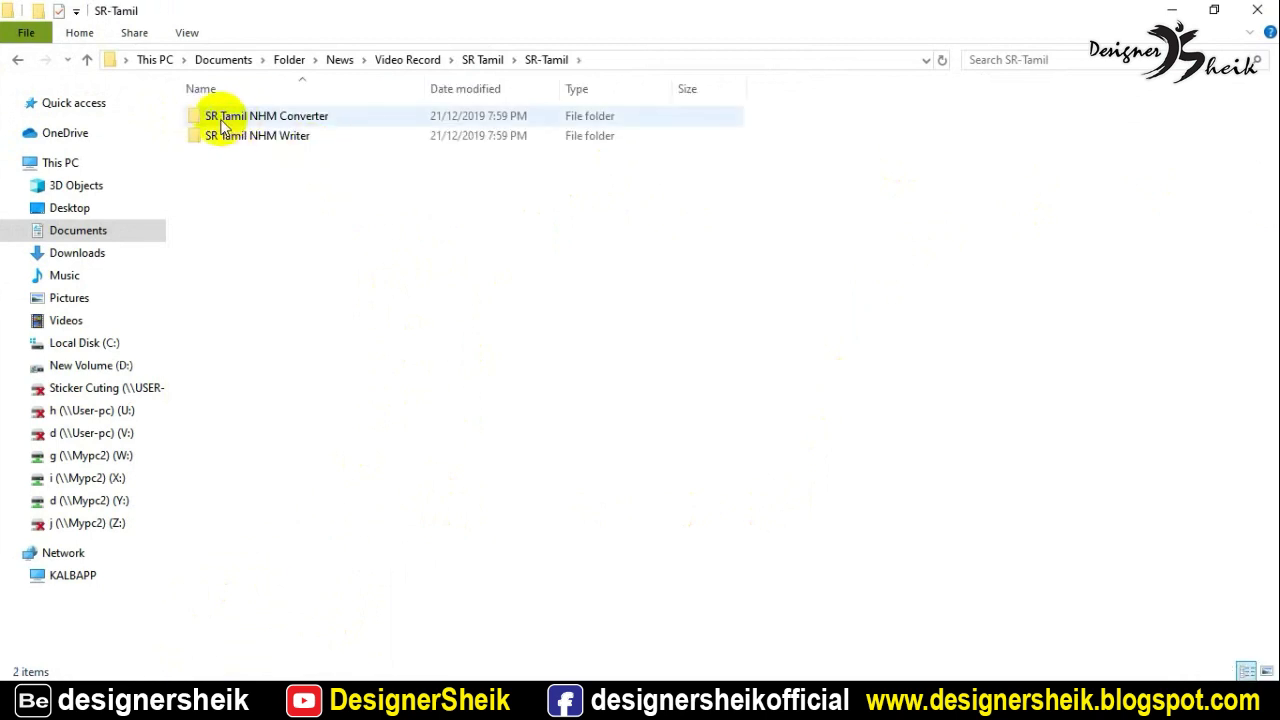
{"action": "double_click", "coordinate": [264, 137]}
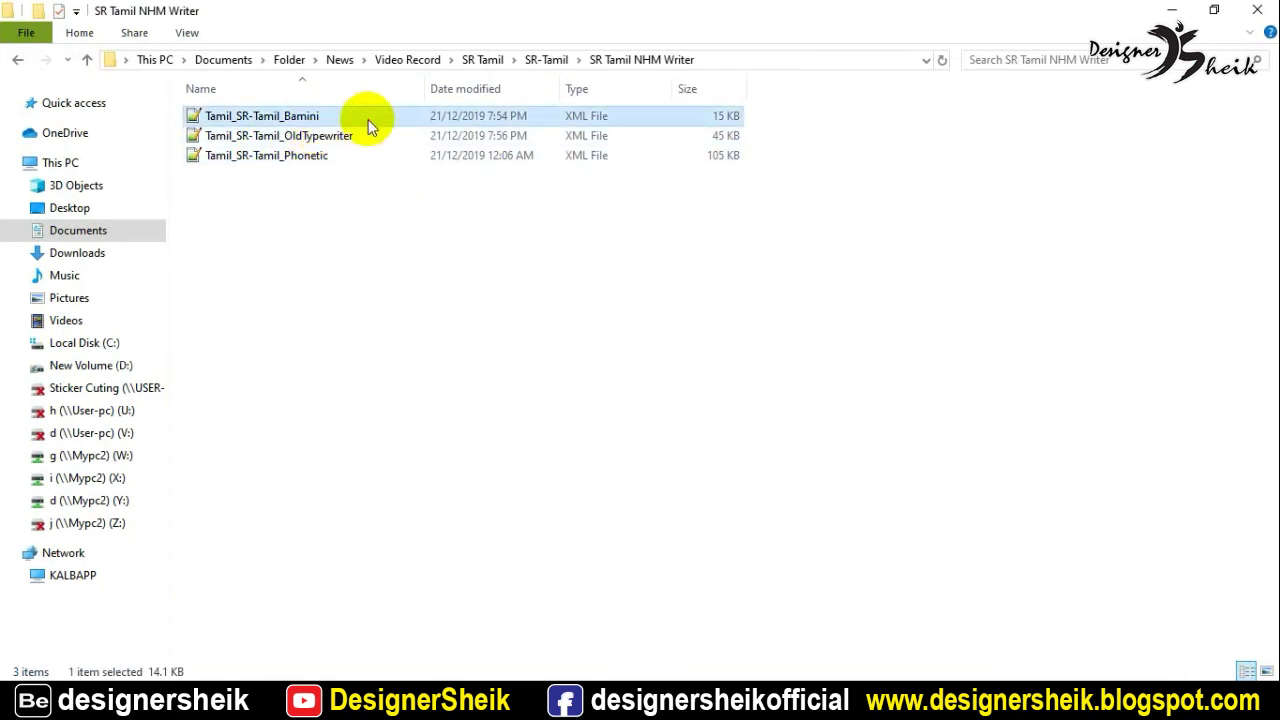
{"action": "left_click", "coordinate": [350, 144]}
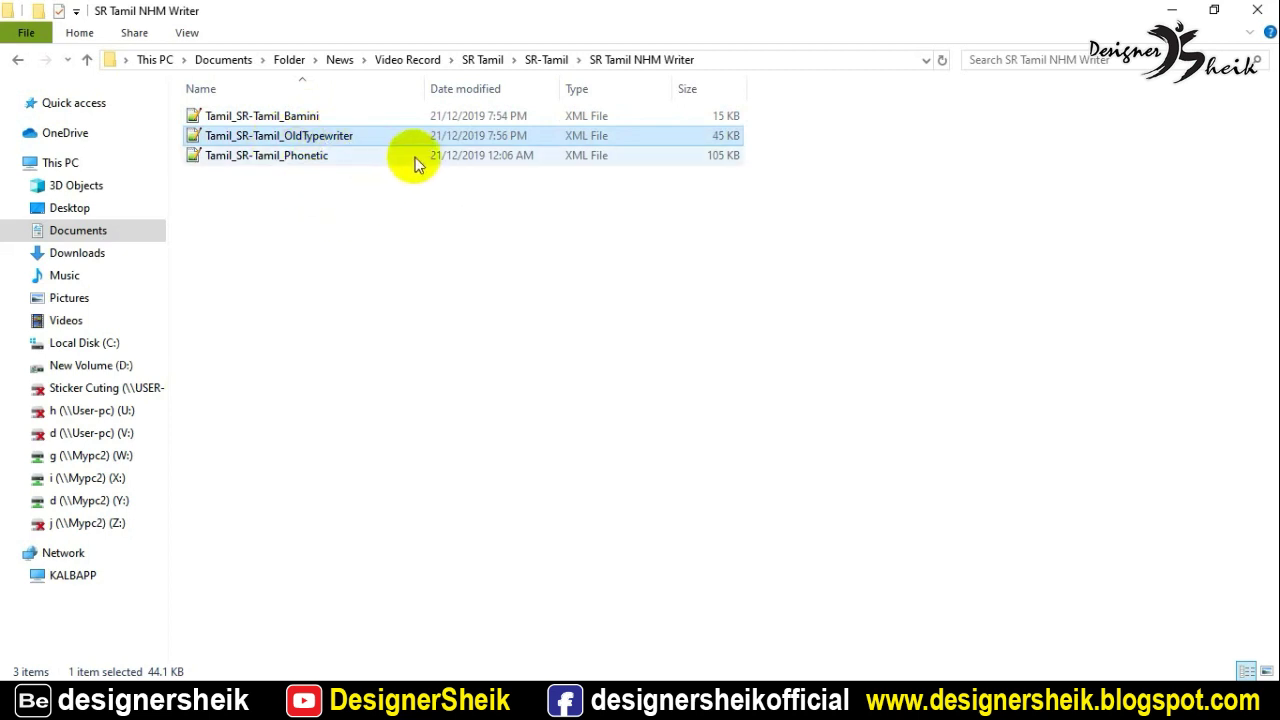
{"action": "left_click", "coordinate": [540, 60]}
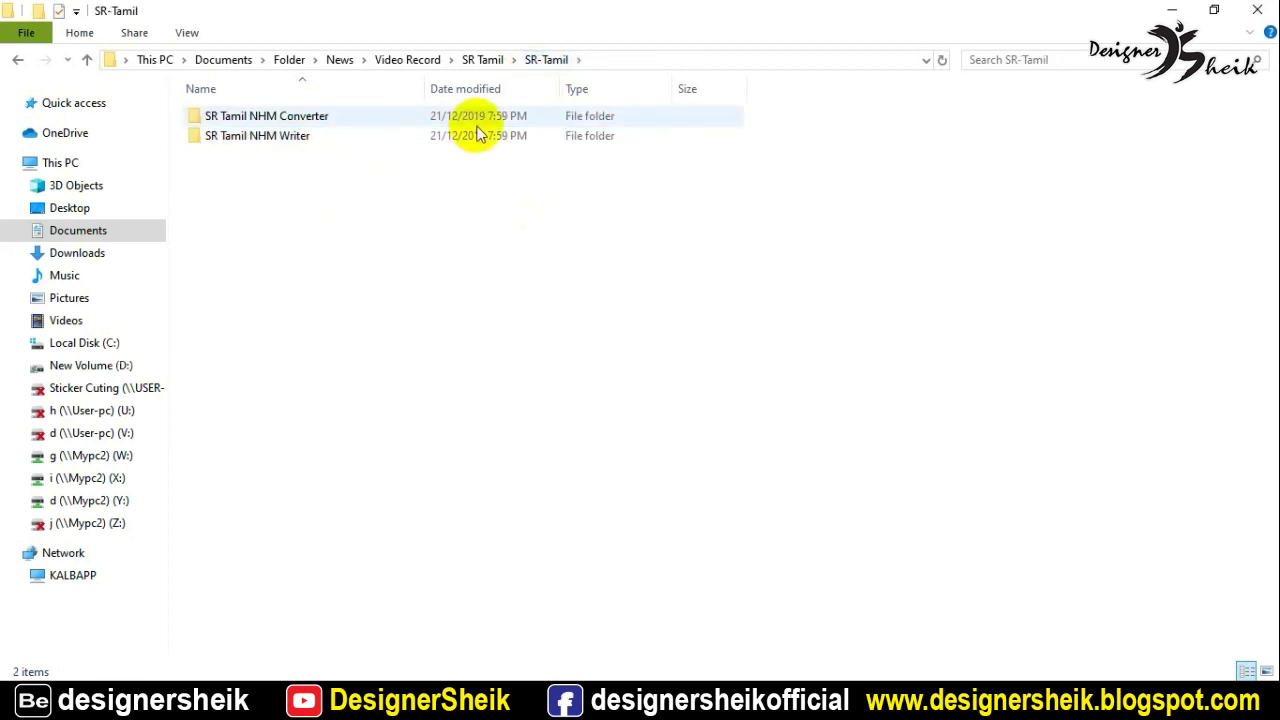
{"action": "left_click", "coordinate": [484, 60]}
{"action": "left_click", "coordinate": [448, 267]}
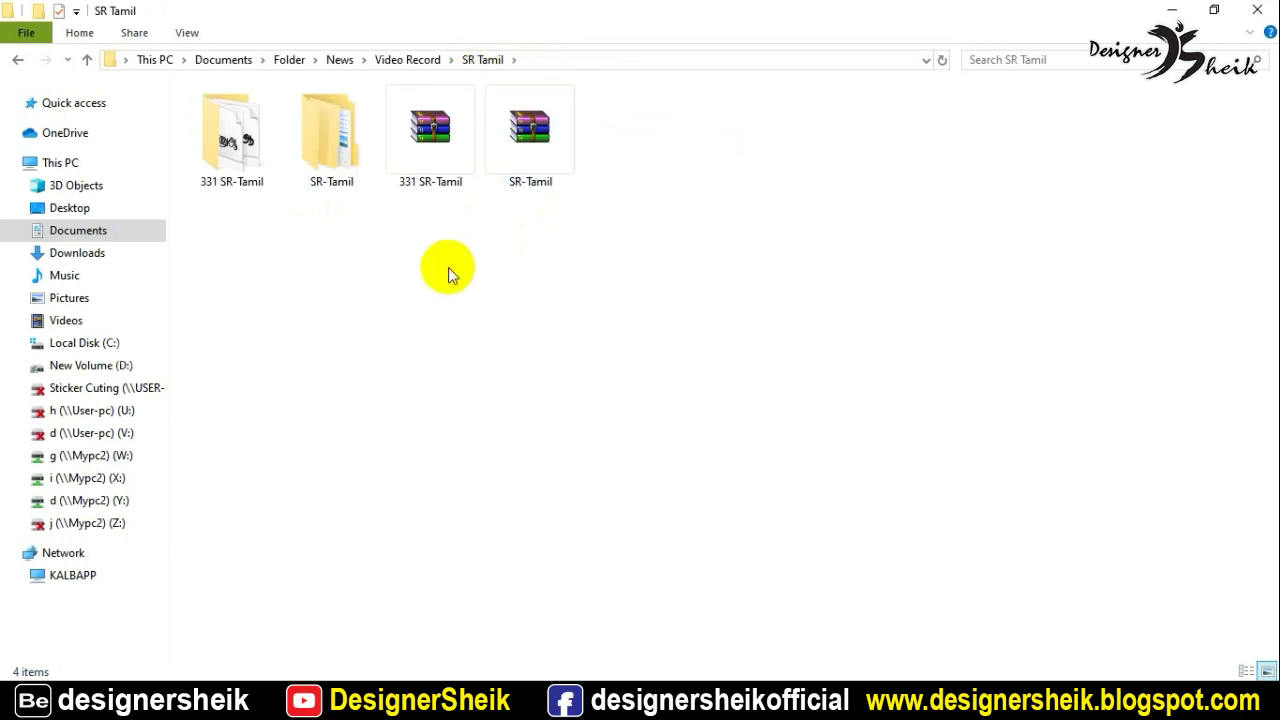